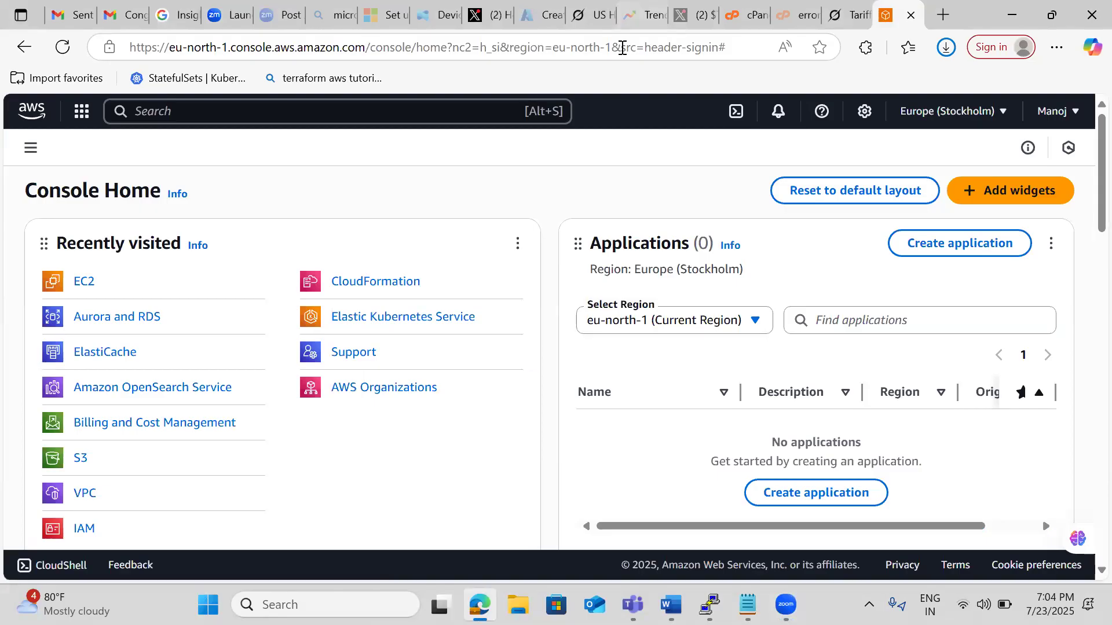
Open the S3 service and start creating a general purpose bucket, ready to enter its name.
left_click(155, 112)
type("s3")
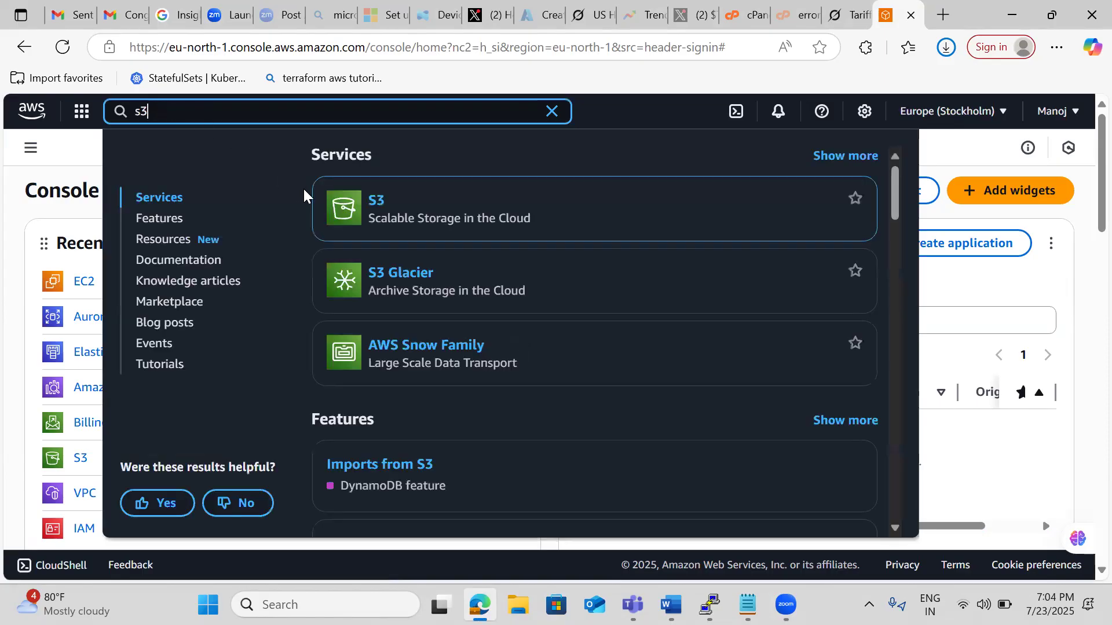
left_click(369, 202)
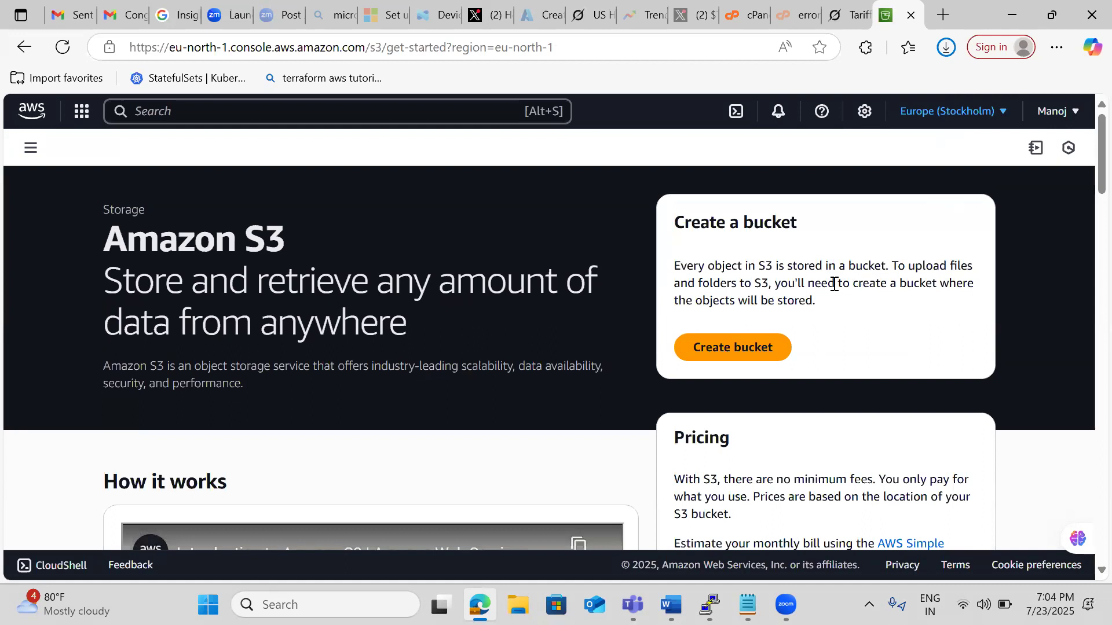
left_click(727, 349)
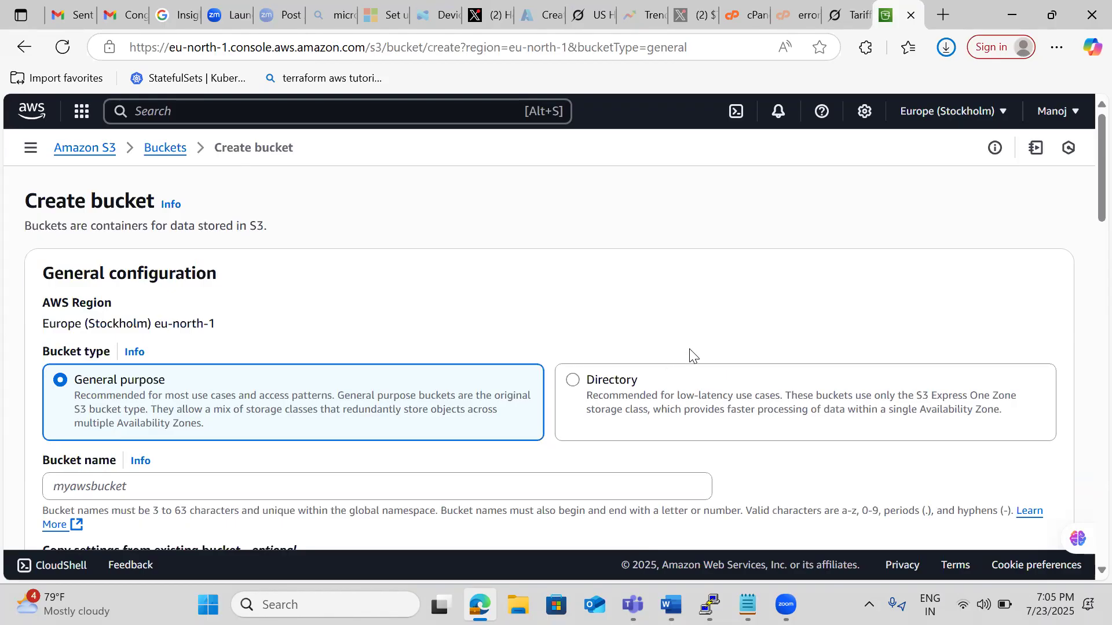
scroll(692, 348, "down", 2)
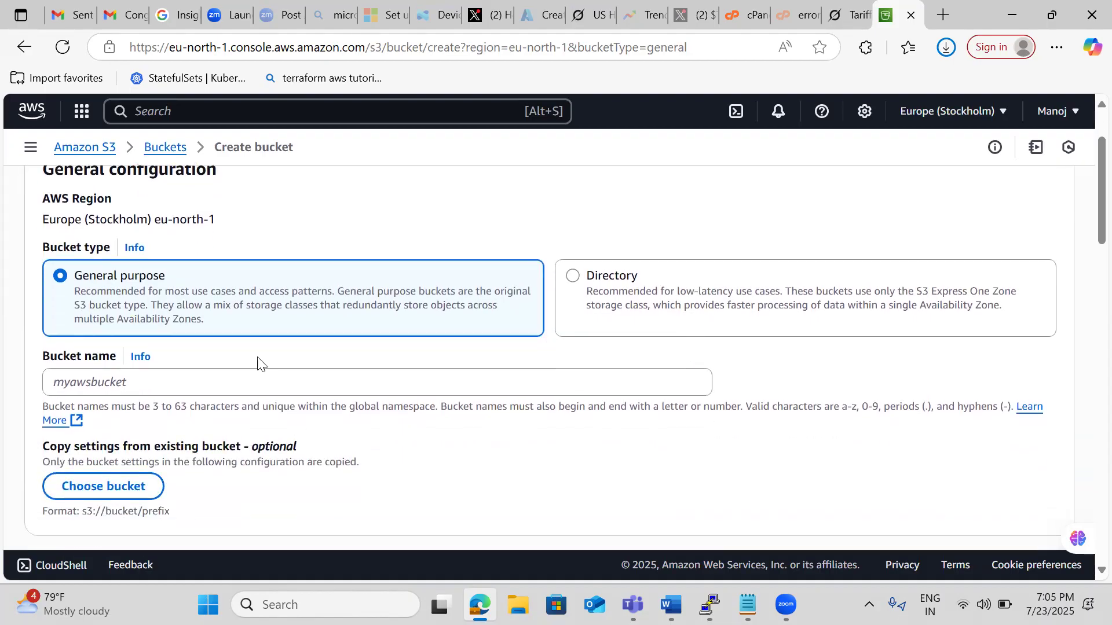
left_click(235, 384)
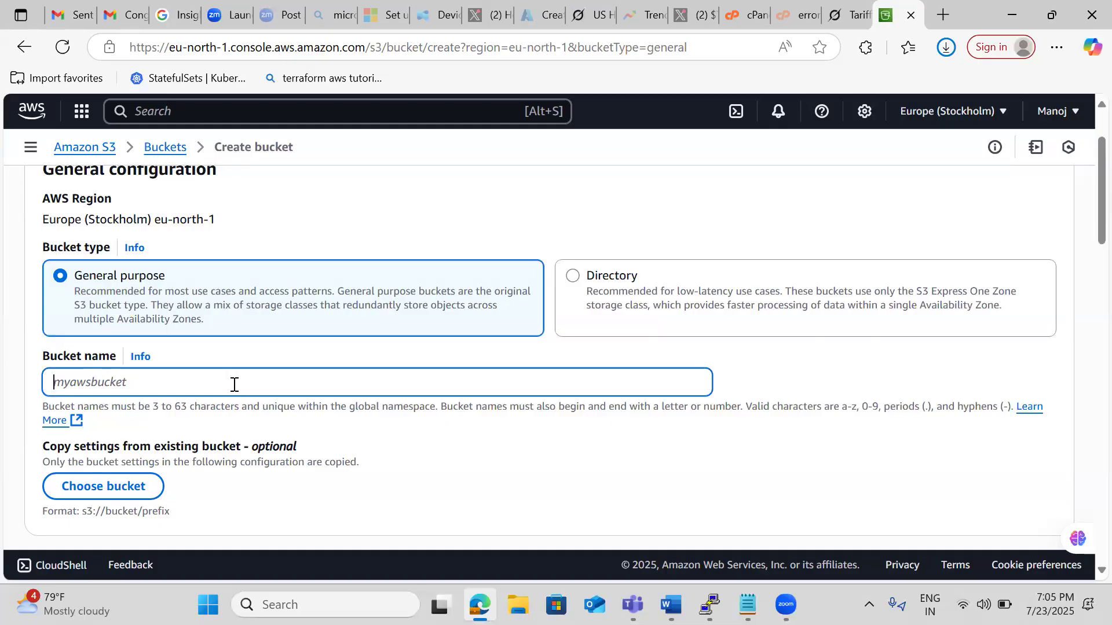
type("myawsbucket")
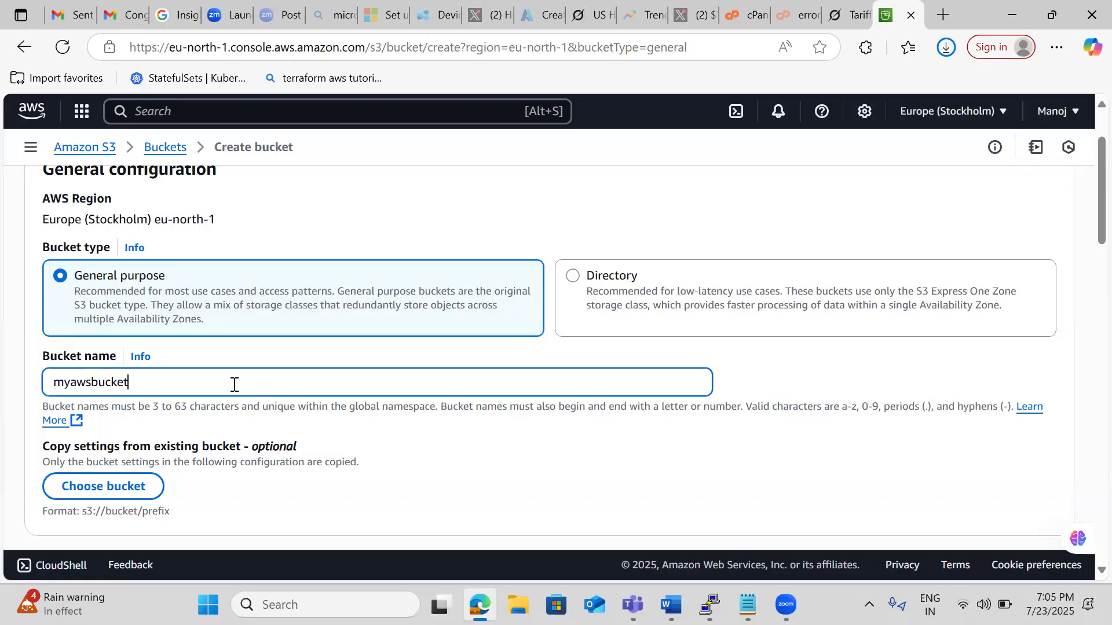
type(".com")
key("BackSpace")
key("BackSpace")
key("BackSpace")
key("BackSpace")
key("BackSpace")
key("BackSpace")
key("BackSpace")
key("BackSpace")
key("BackSpace")
key("BackSpace")
key("BackSpace")
key("BackSpace")
key("BackSpace")
key("BackSpace")
key("BackSpace")
Name the bucket cloudsoftbucketnew.
type("cloudsoftbucketnew")
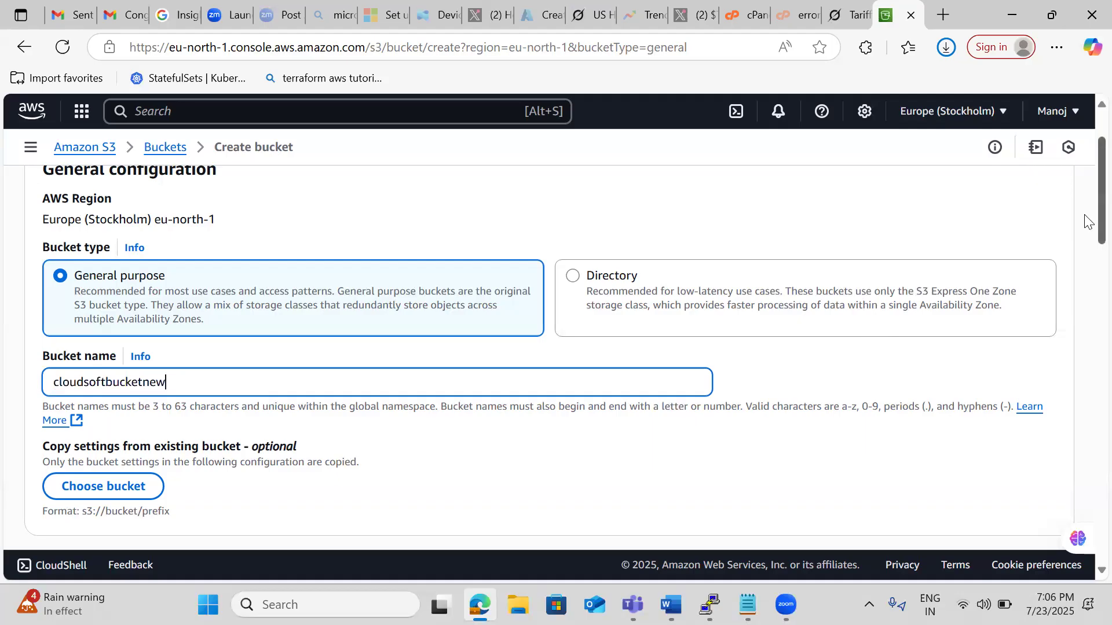
Review the bucket's Object Ownership, Block Public Access, Bucket Versioning, Tags and Default encryption settings.
left_click_drag(1086, 222, 1087, 259)
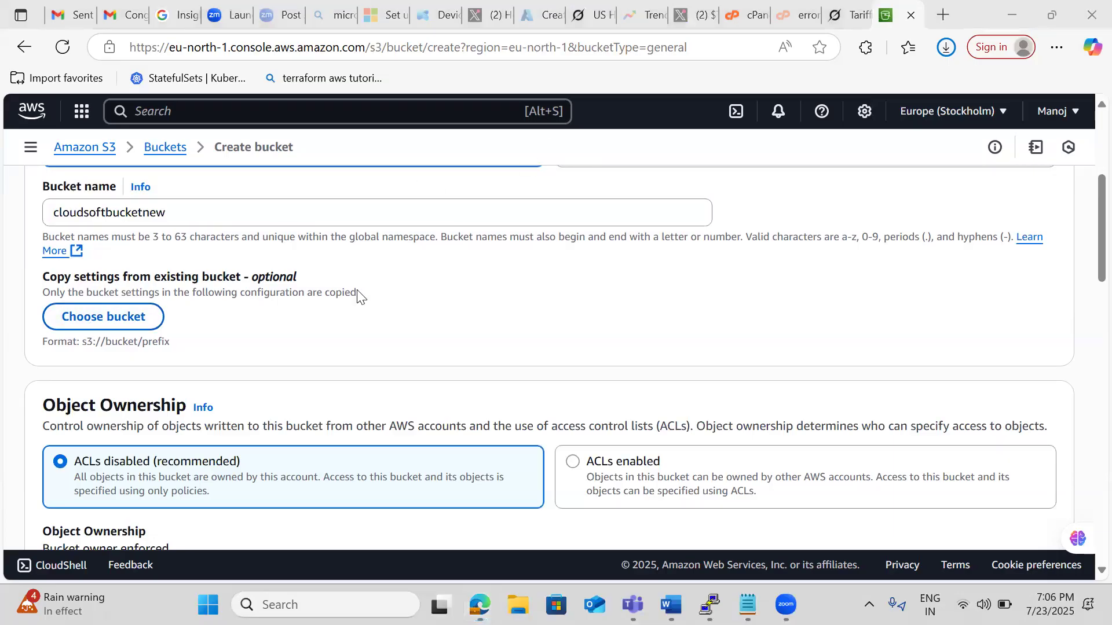
left_click(359, 332)
scroll(358, 328, "down", 3)
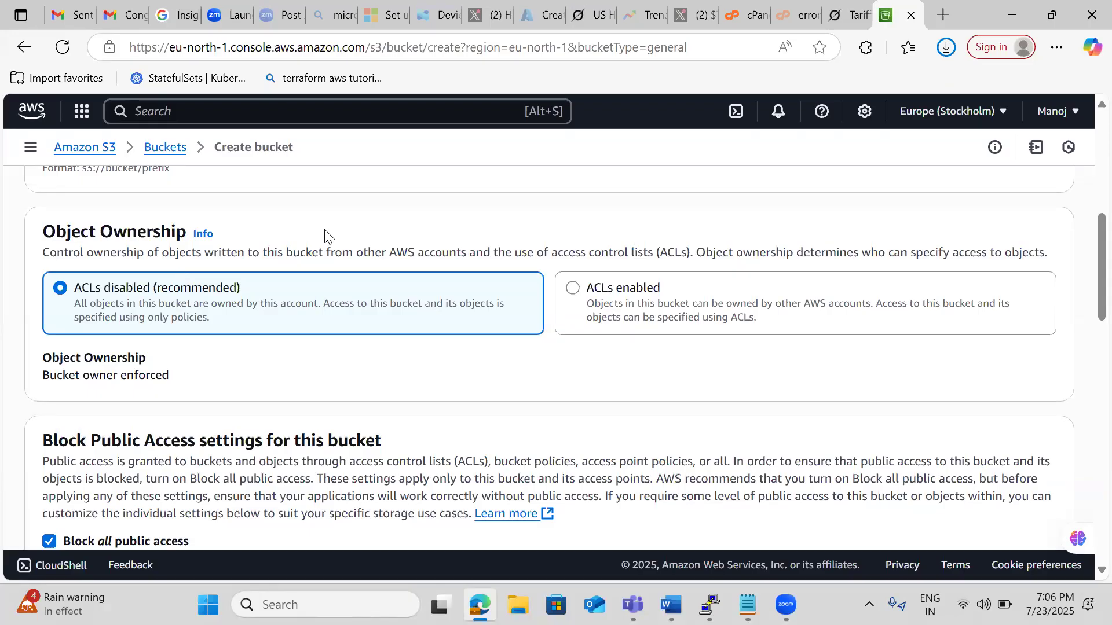
scroll(324, 232, "down", 4)
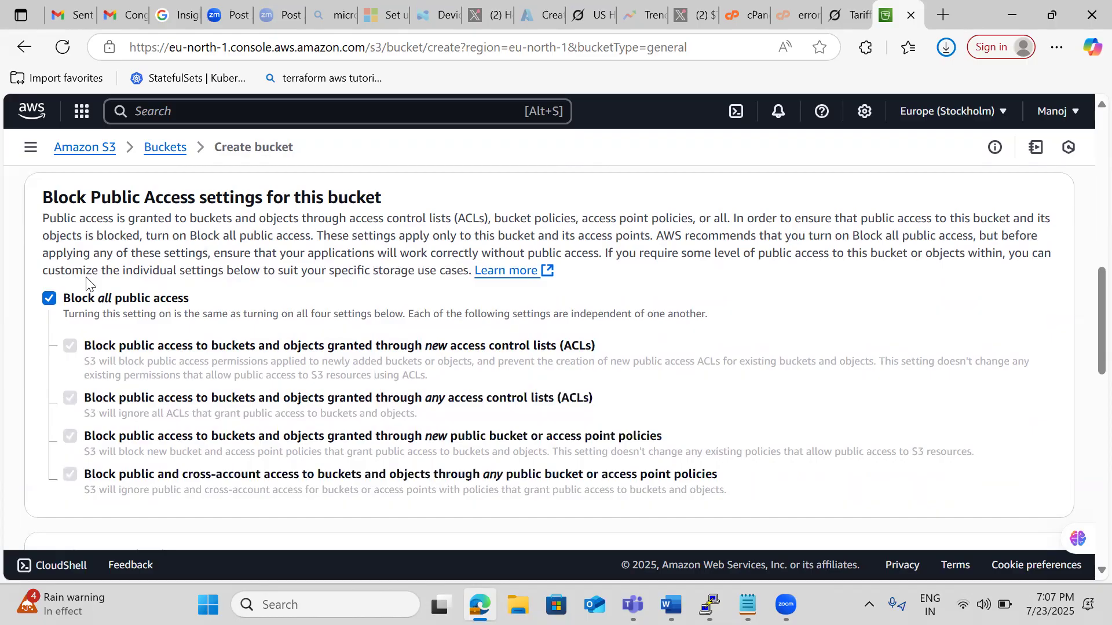
scroll(88, 283, "down", 1)
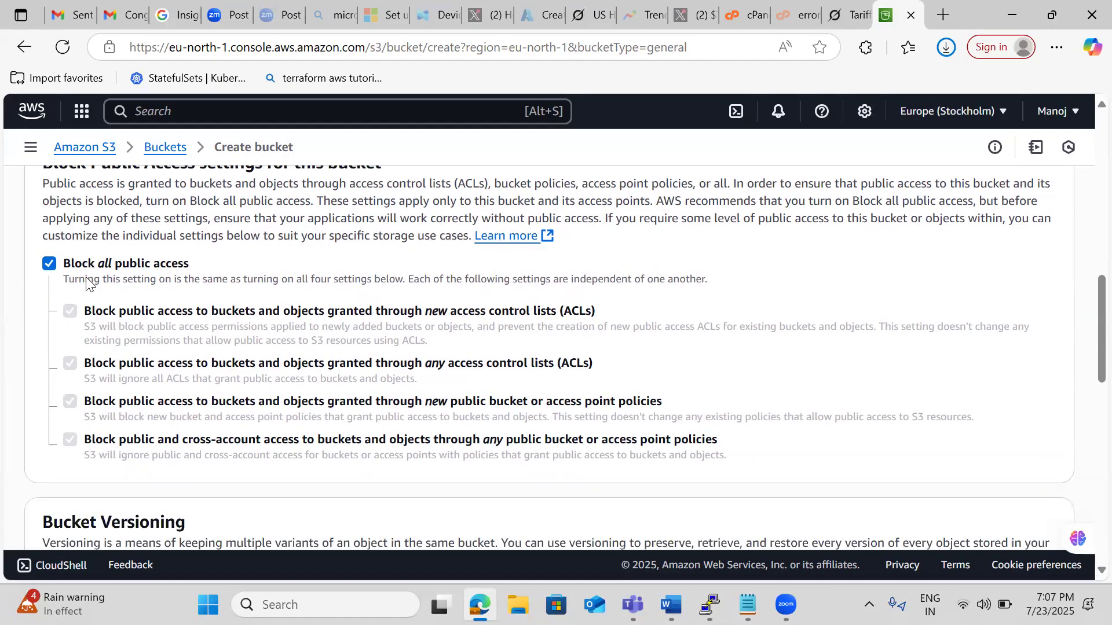
scroll(88, 284, "down", 5)
scroll(87, 278, "down", 1)
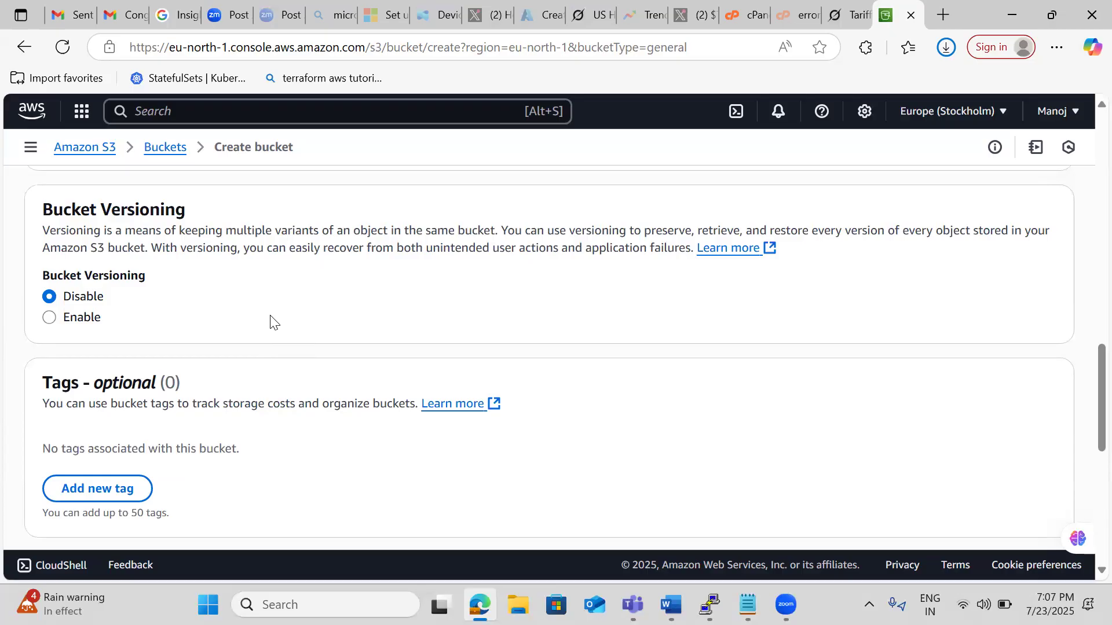
scroll(272, 321, "down", 3)
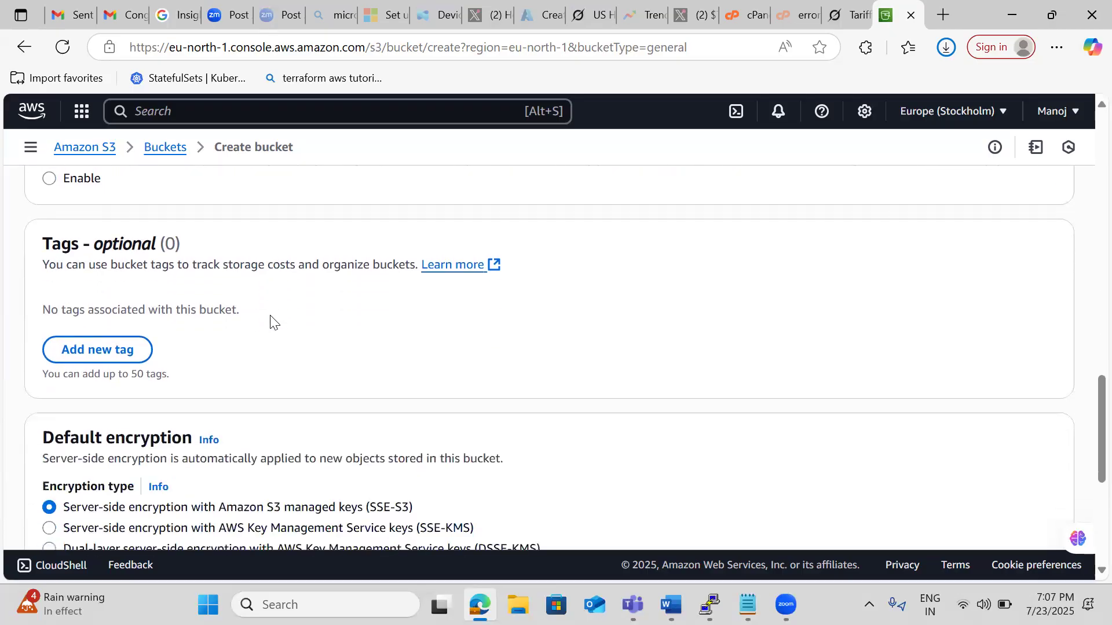
scroll(272, 322, "down", 3)
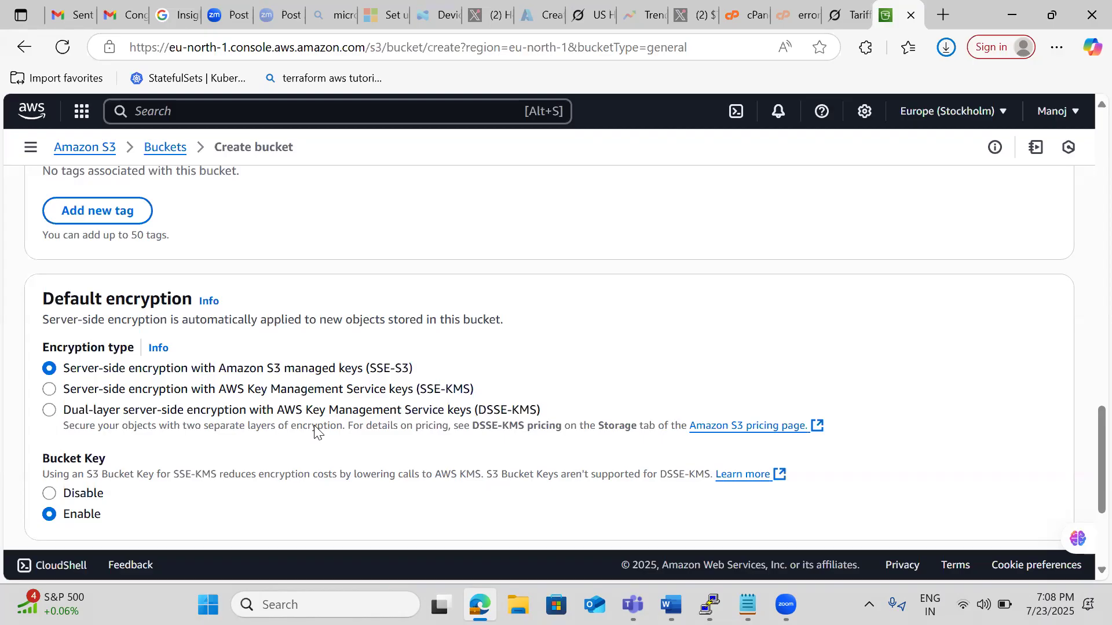
scroll(543, 272, "down", 2)
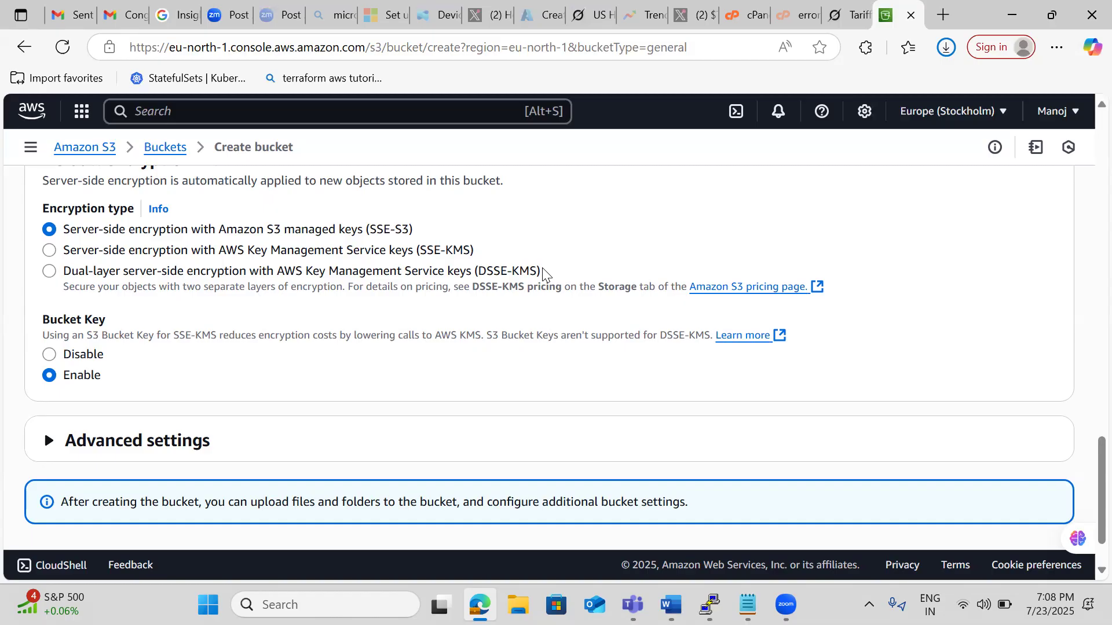
scroll(545, 272, "down", 1)
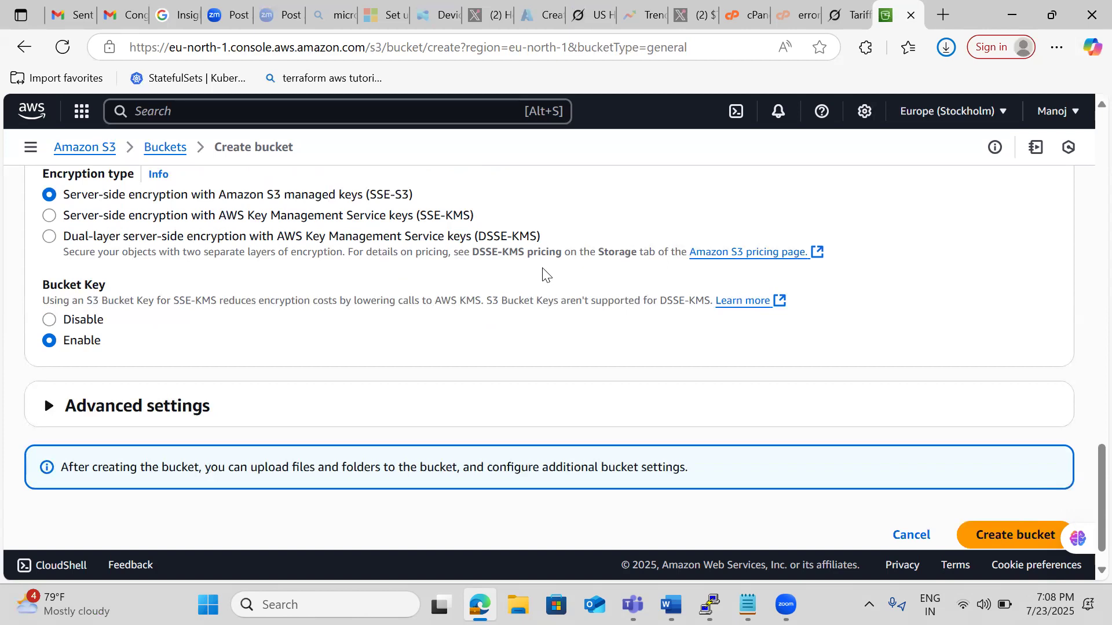
scroll(543, 270, "down", 1)
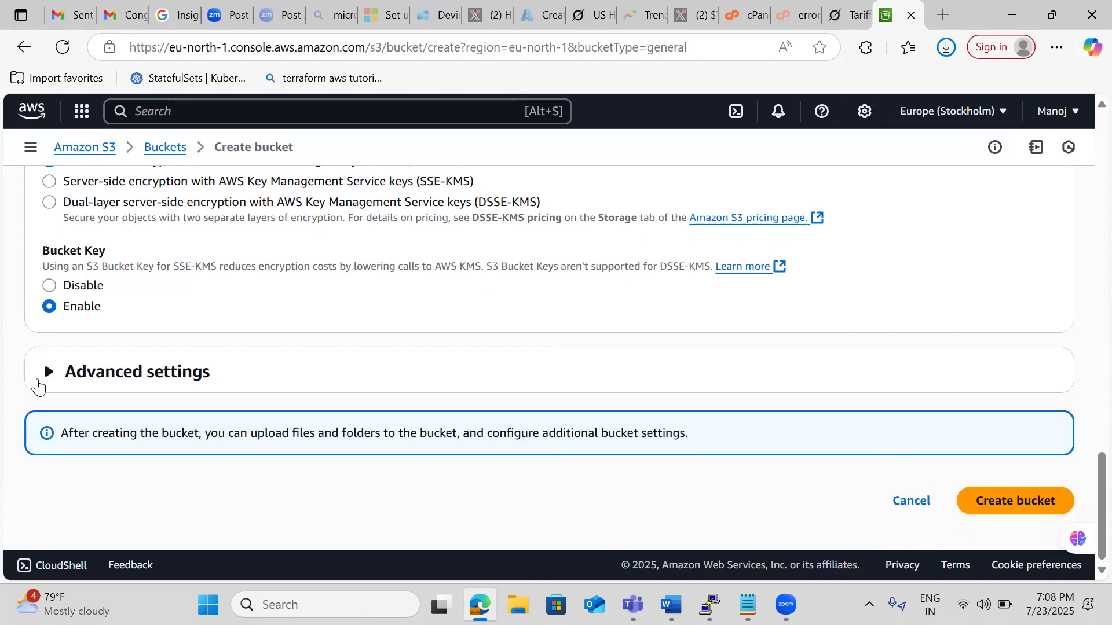
Check the Object Lock options in the advanced settings and create the bucket.
left_click(48, 376)
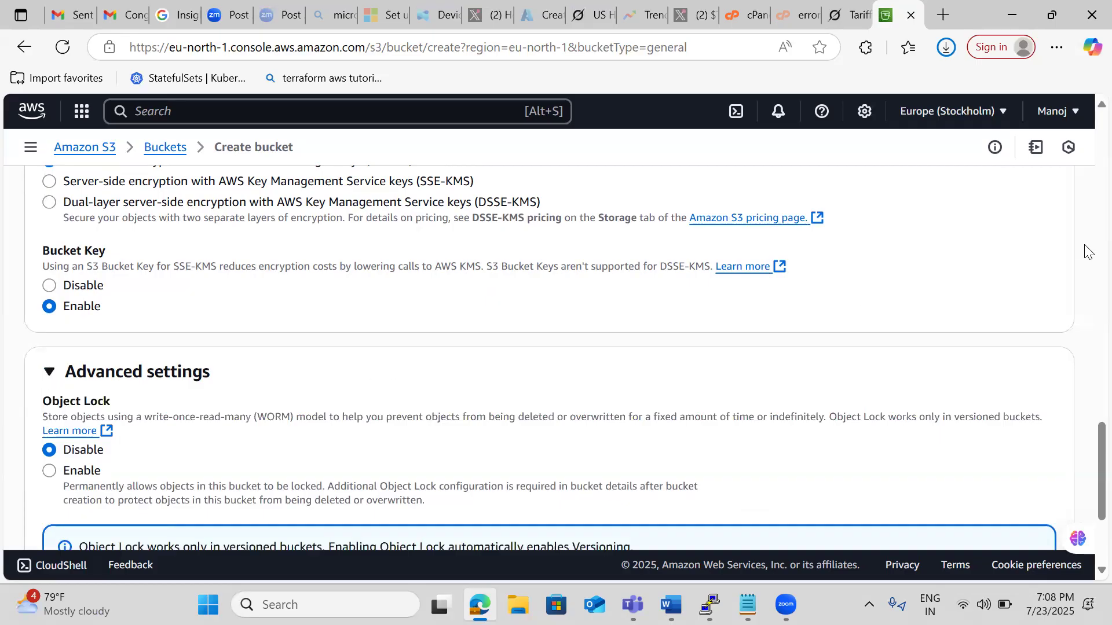
scroll(1087, 252, "down", 1)
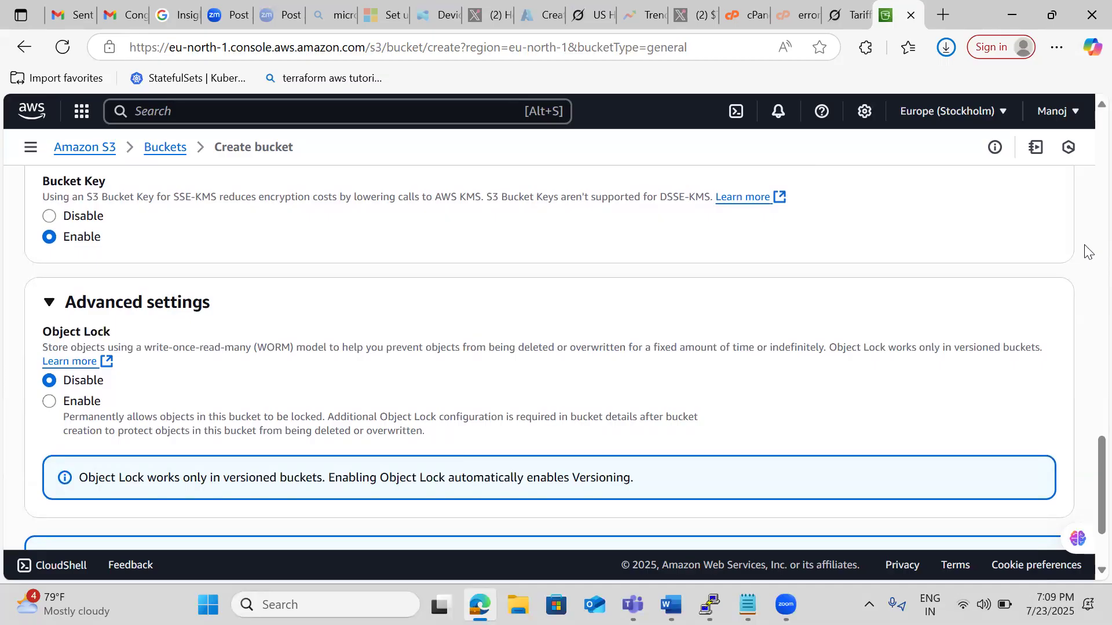
scroll(1087, 252, "down", 1)
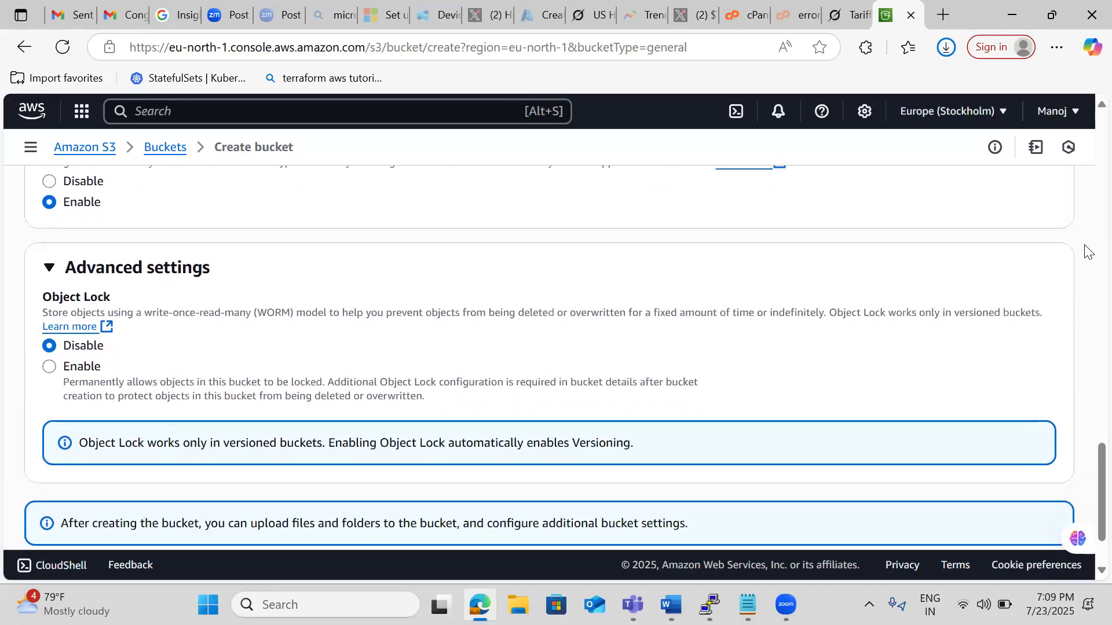
scroll(1088, 253, "down", 2)
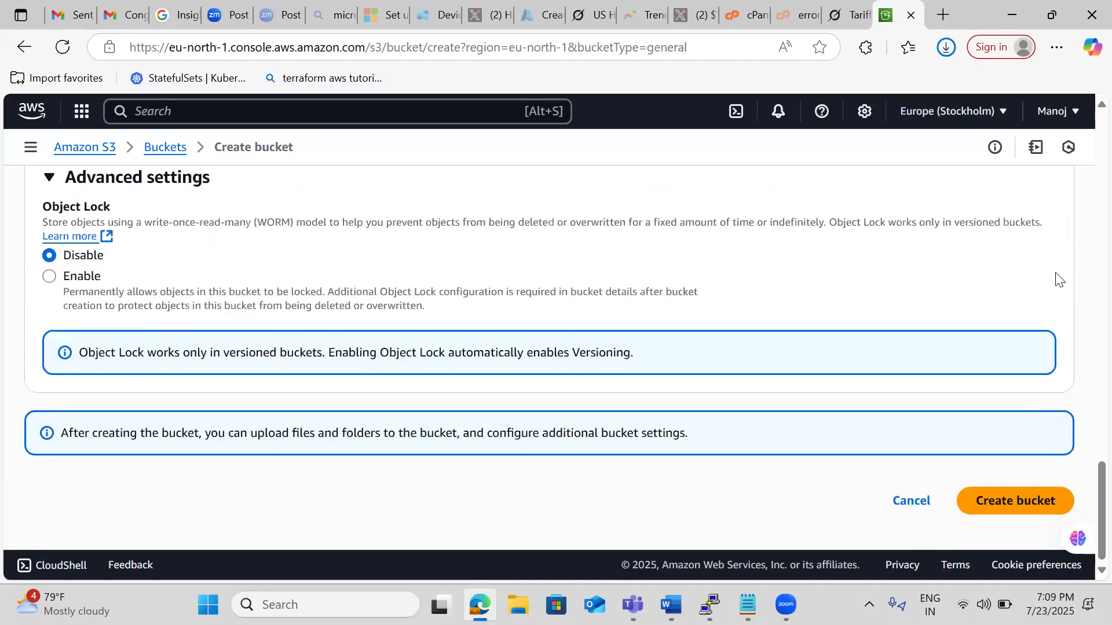
left_click(1007, 506)
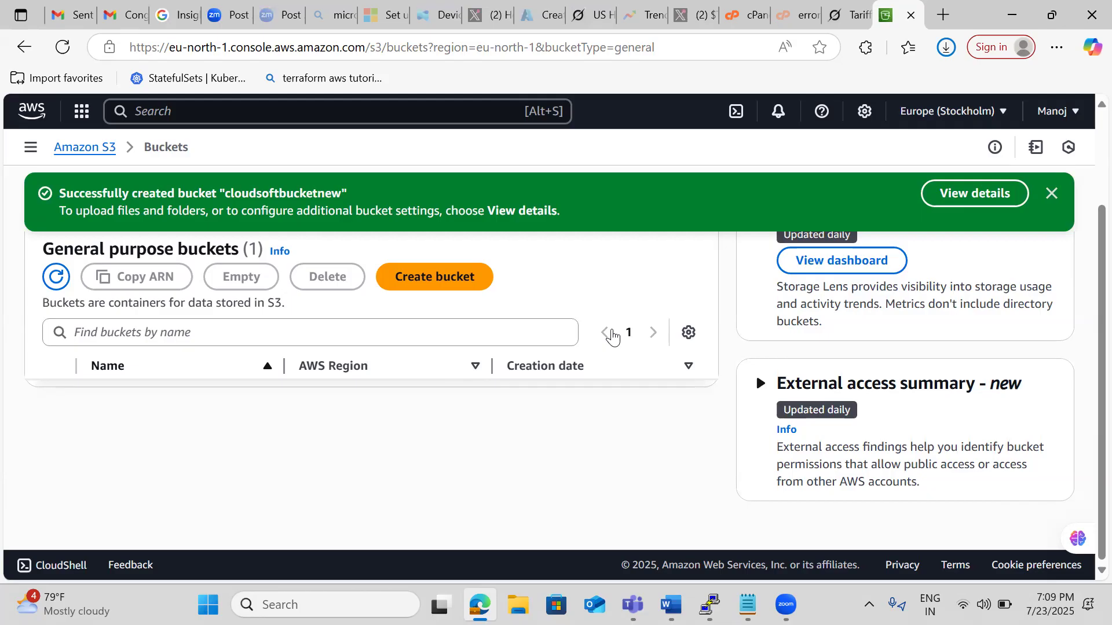
Open the new bucket's details and go to its upload page.
left_click(970, 191)
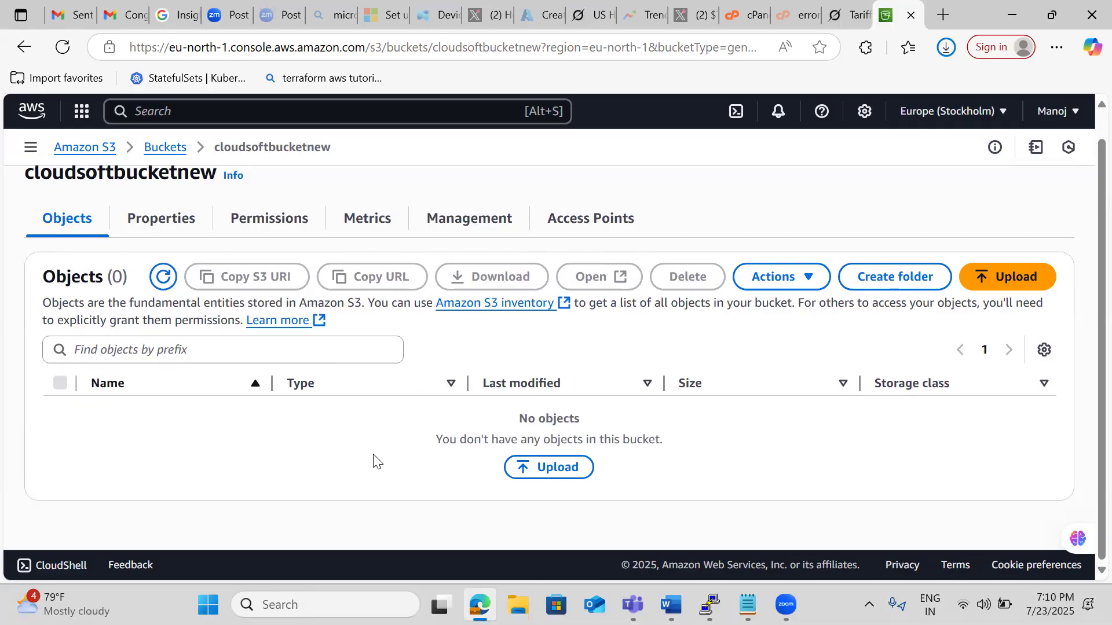
left_click(542, 469)
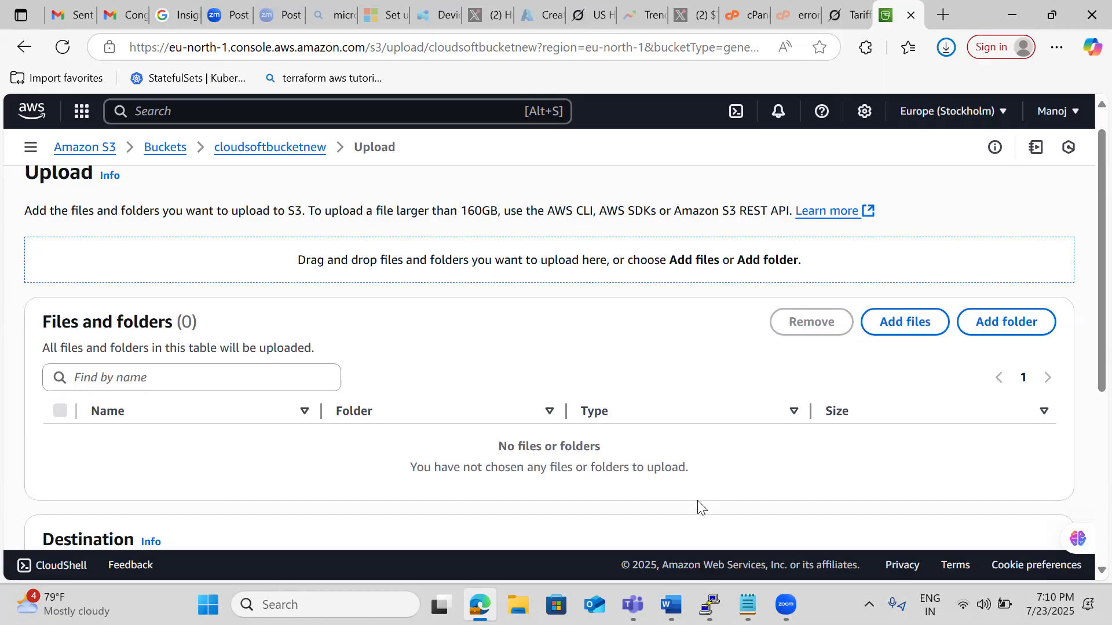
Find and launch WinSCP, and dismiss its update notice.
left_click(324, 605)
type("wi")
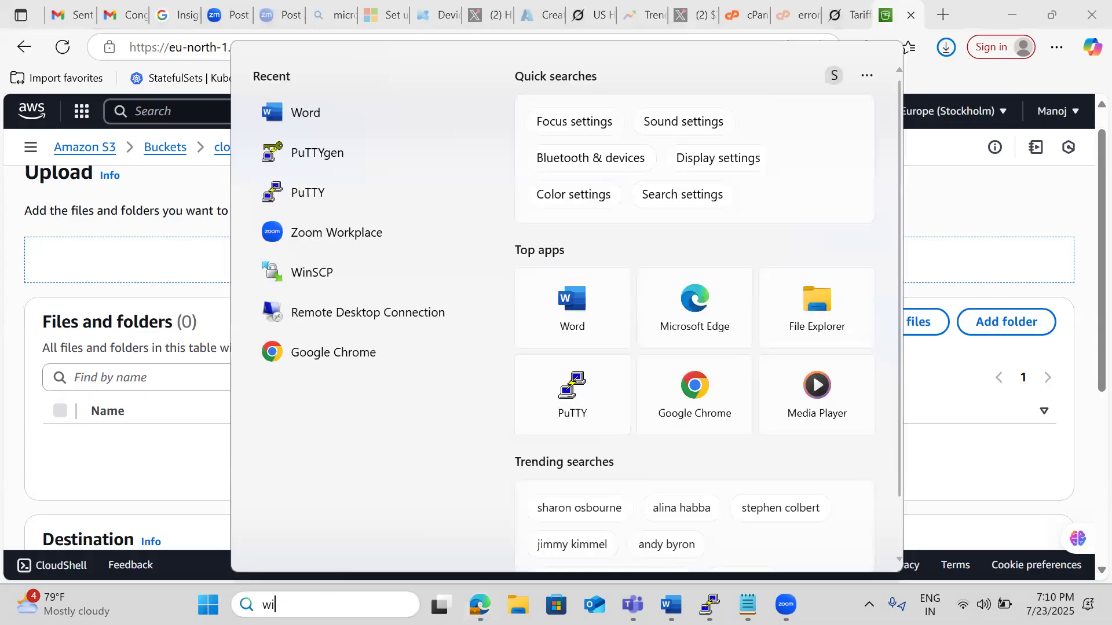
type("nscp")
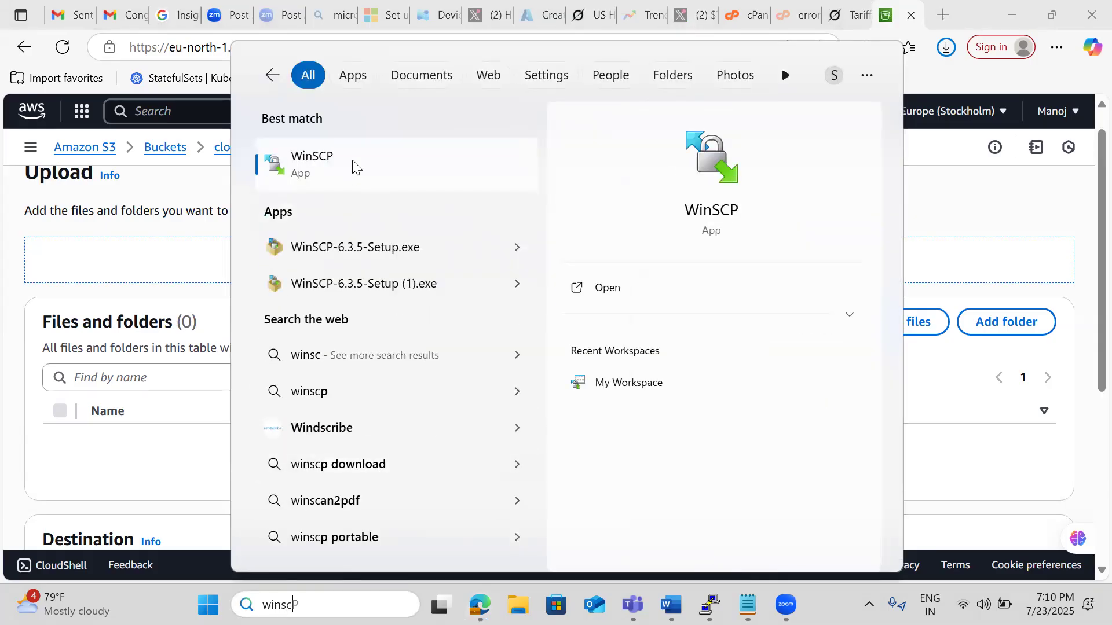
left_click(355, 167)
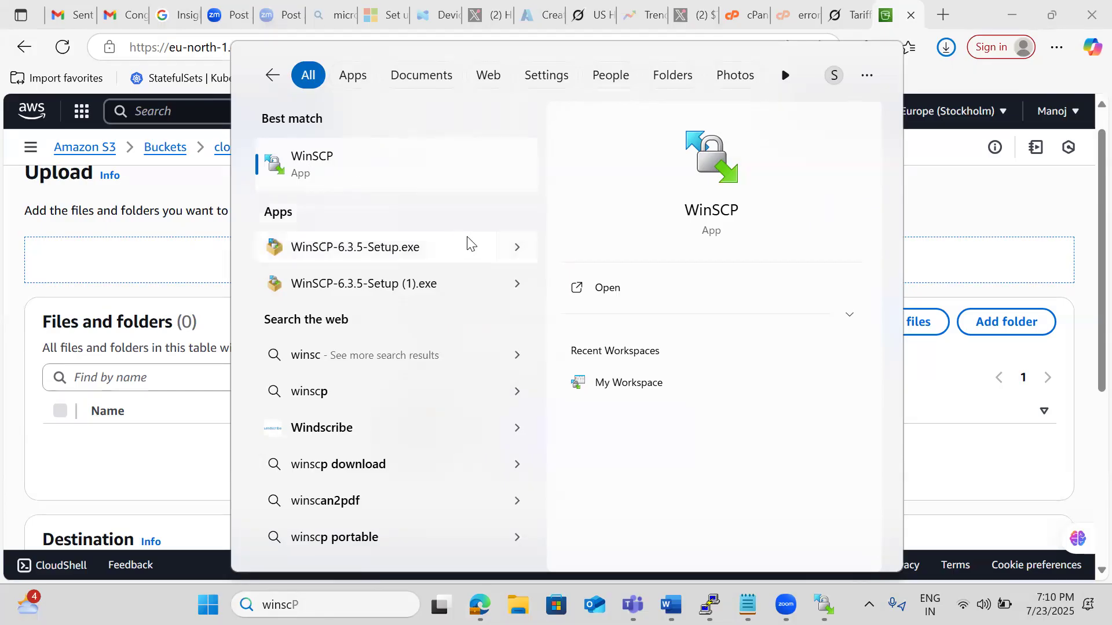
left_click(601, 293)
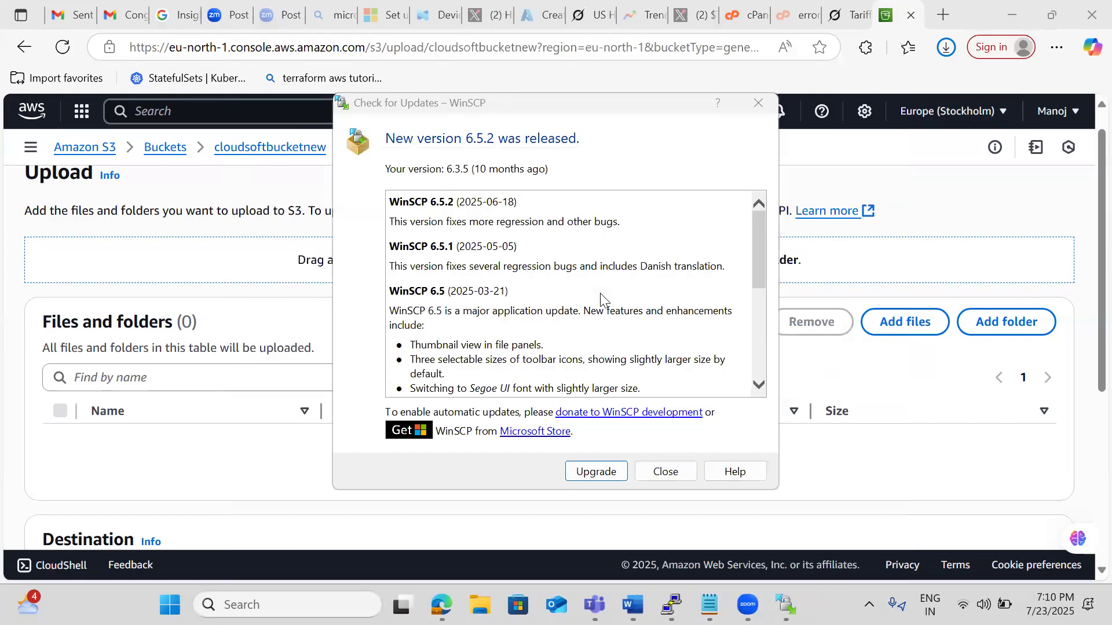
left_click(663, 472)
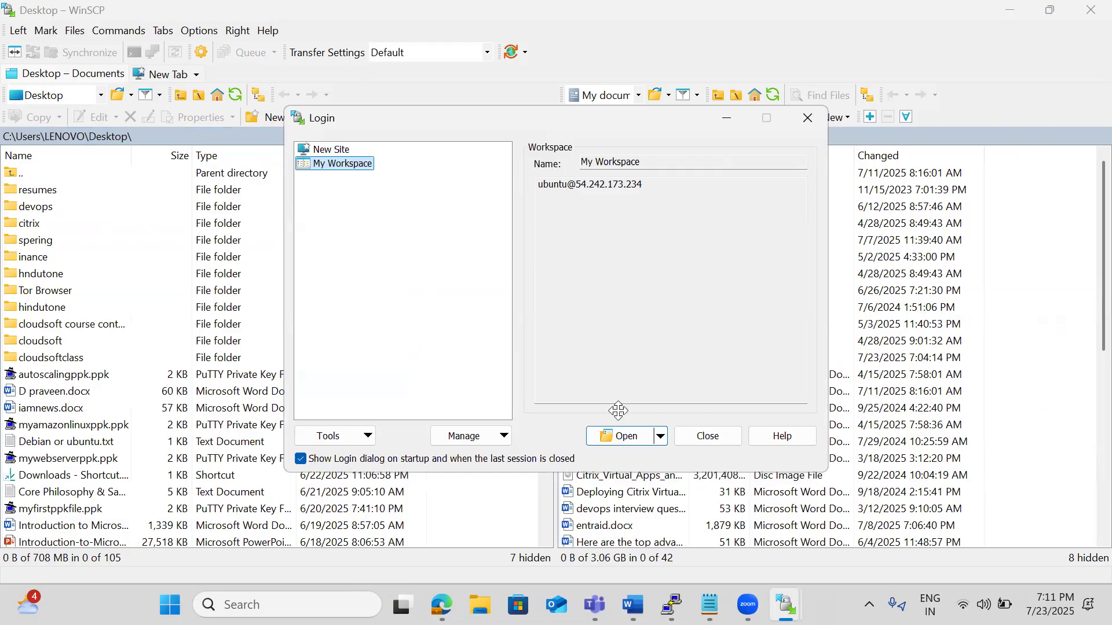
Examine the login fields for a new site with the Amazon S3 file protocol, and close the login dialog.
left_click(329, 150)
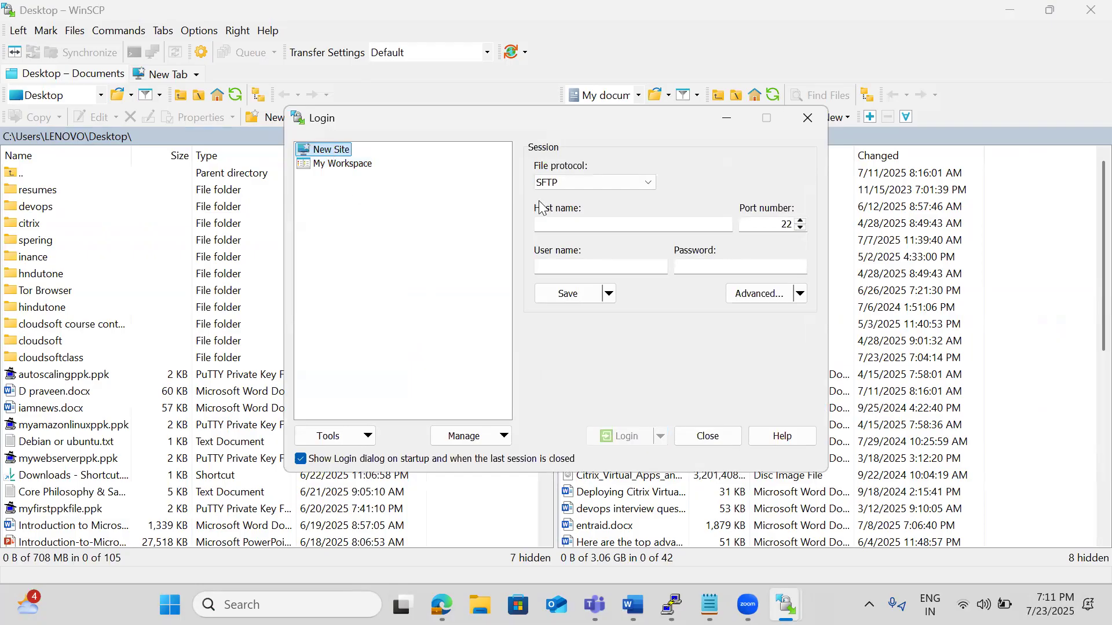
left_click(563, 179)
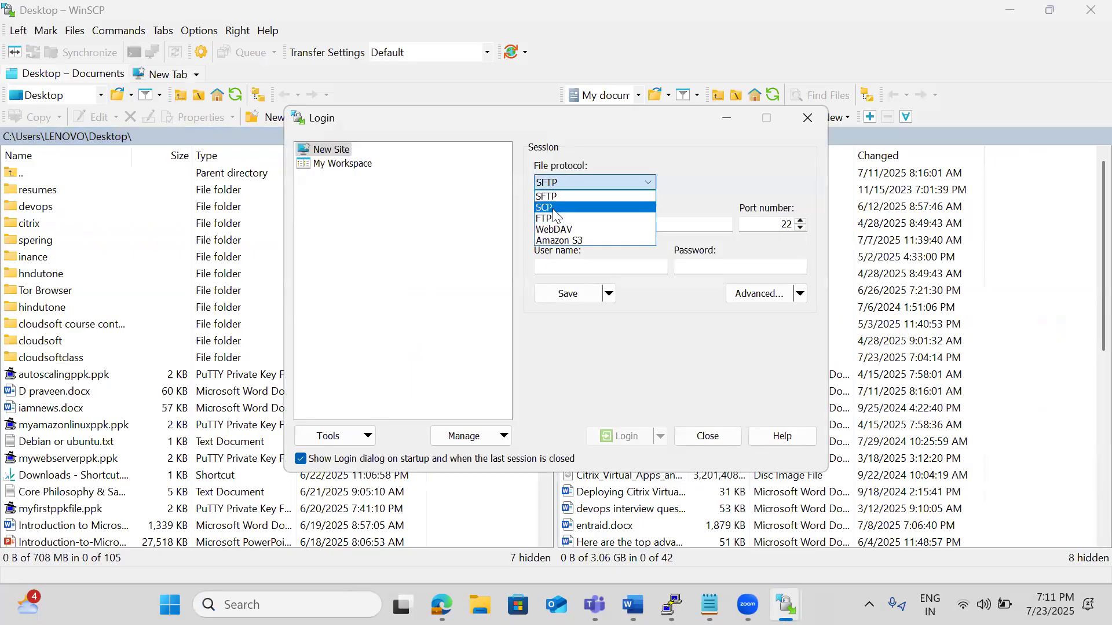
left_click(564, 241)
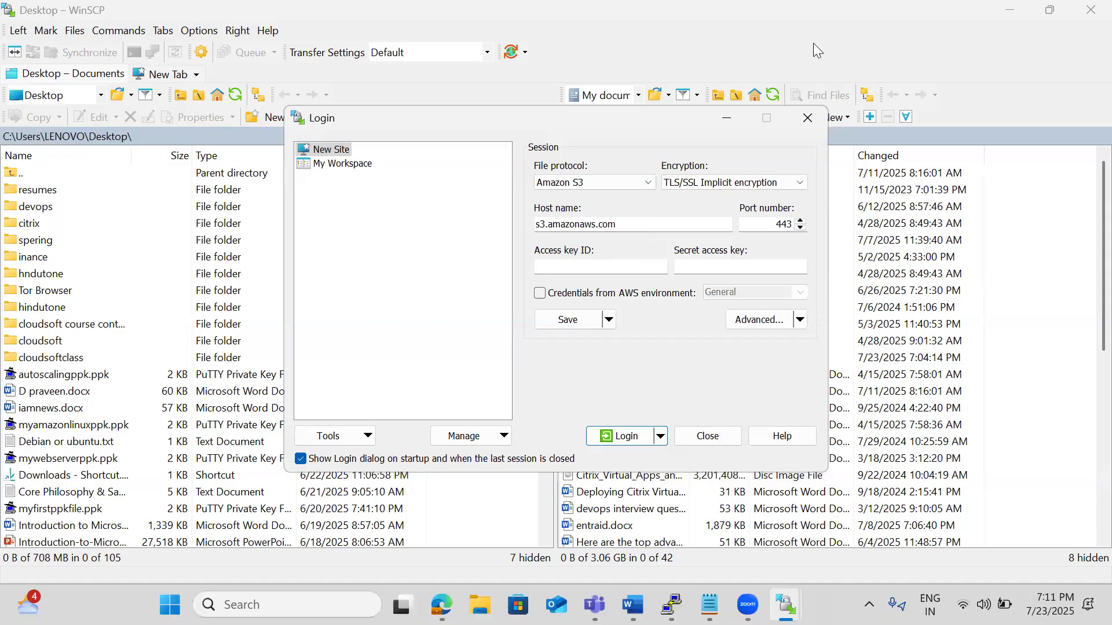
left_click(804, 116)
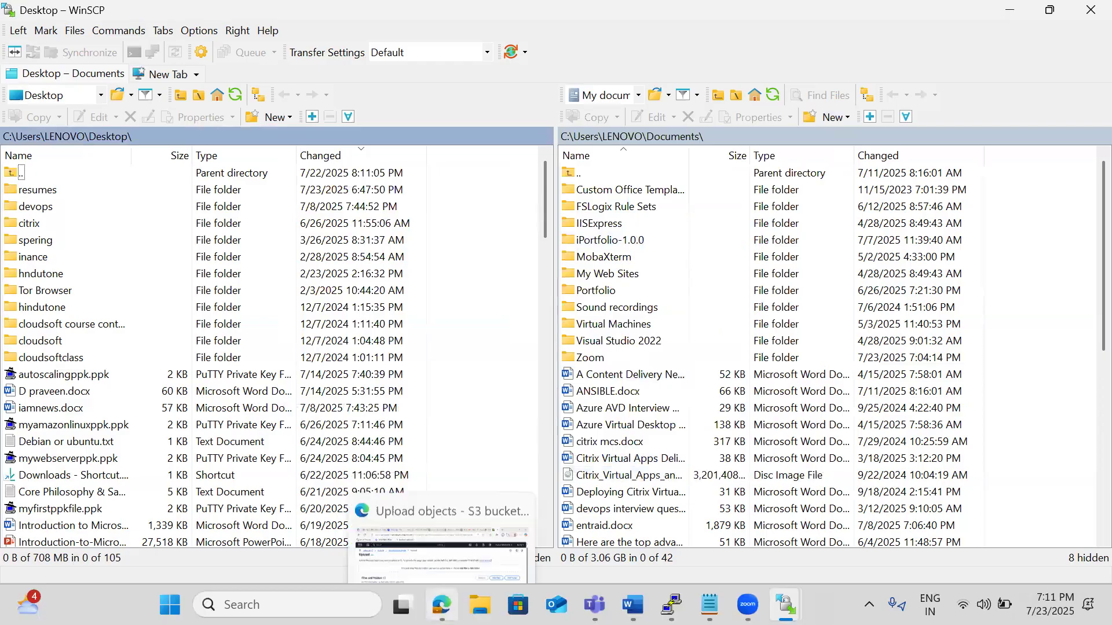
Switch back to the bucket's upload page in Edge and look at the file picker and upload sections without choosing files.
left_click(441, 539)
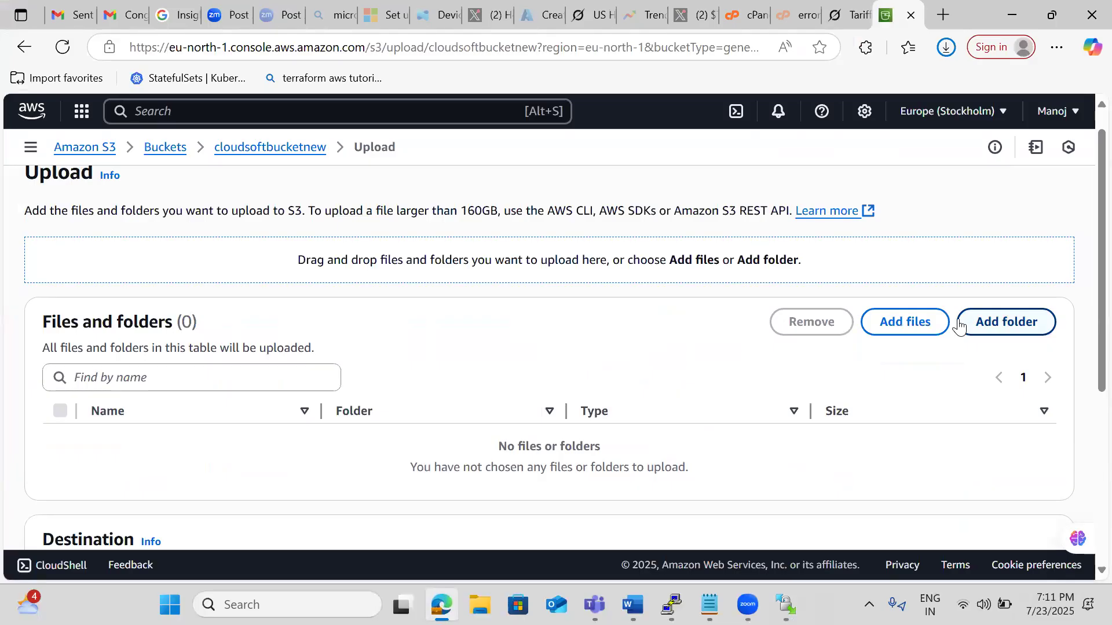
left_click(925, 330)
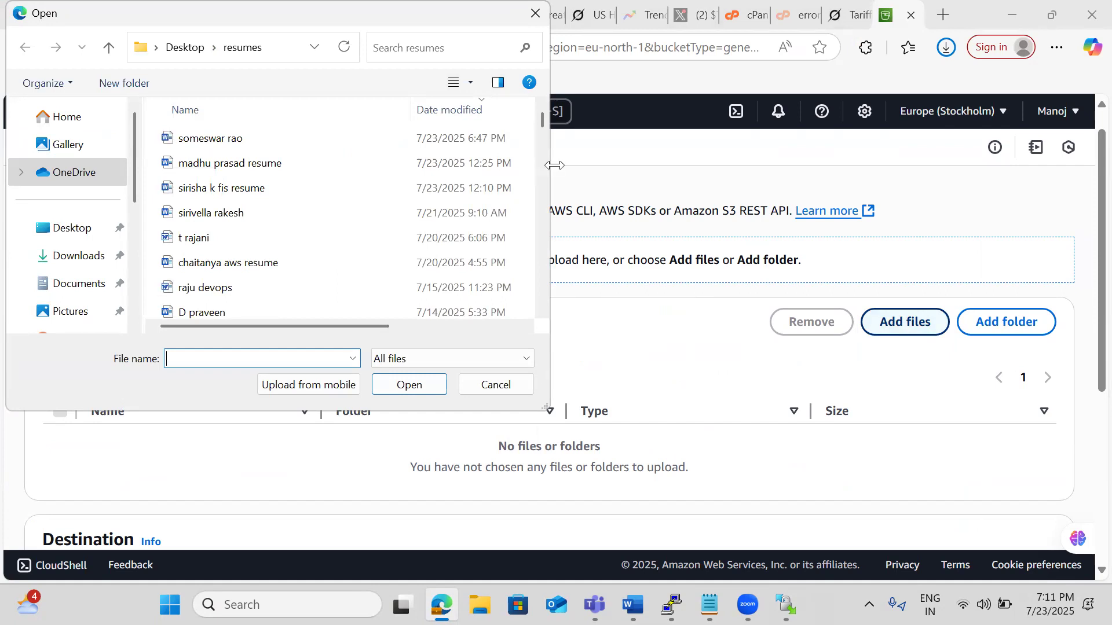
left_click(533, 13)
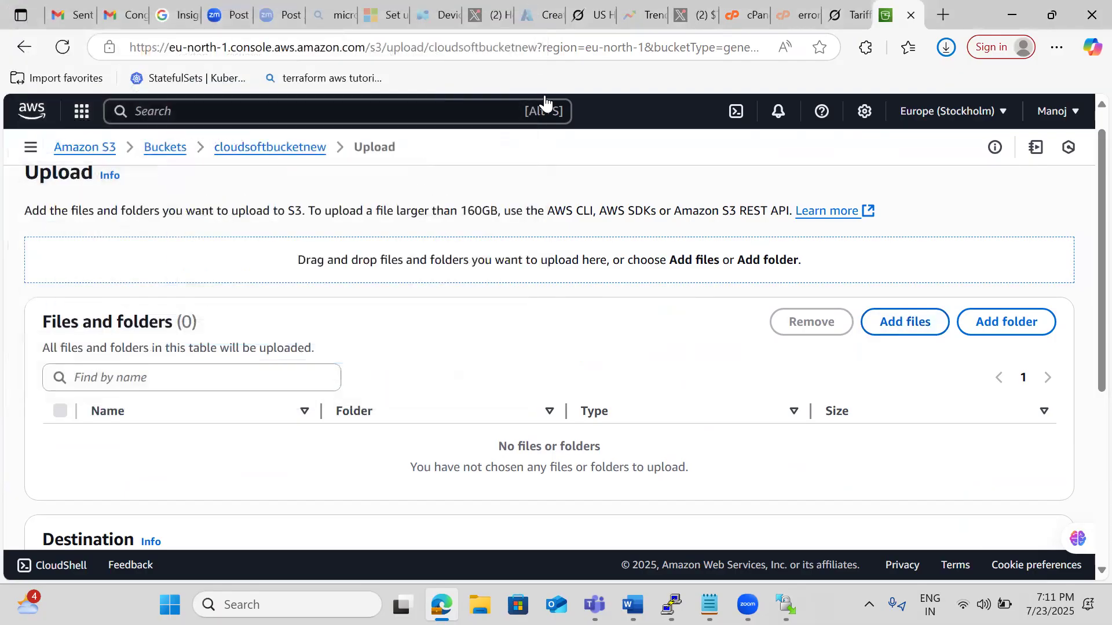
scroll(413, 357, "down", 2)
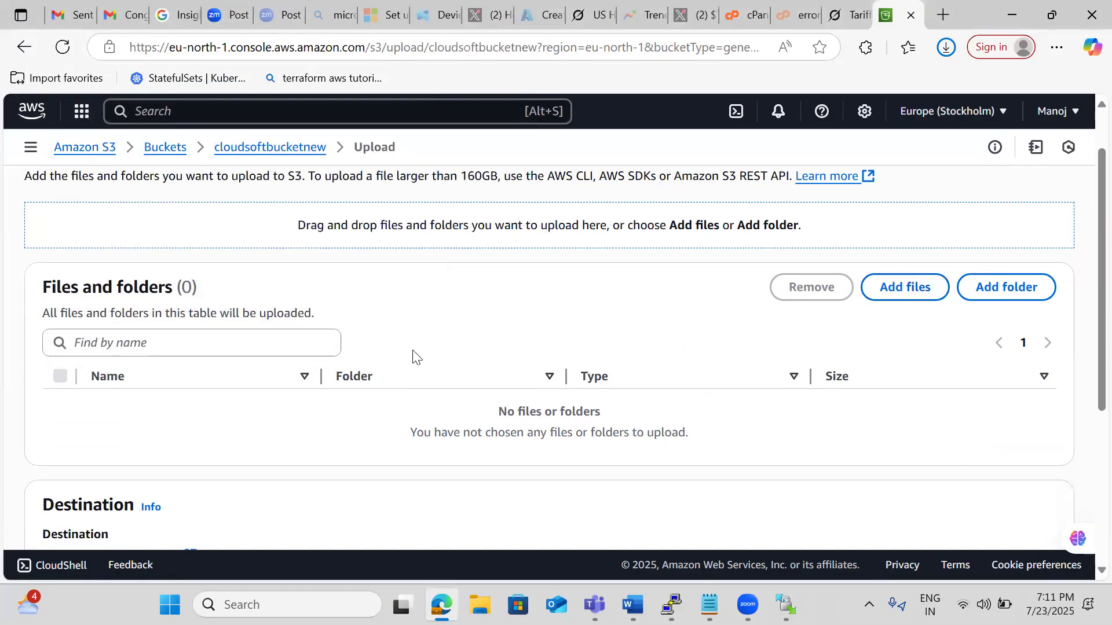
scroll(412, 358, "down", 1)
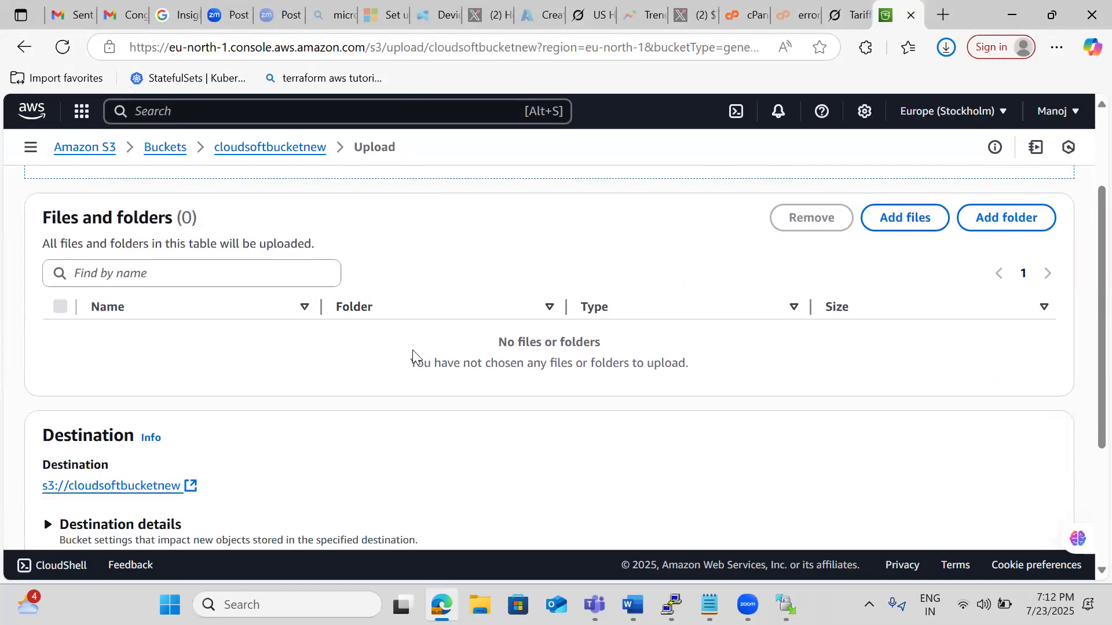
scroll(412, 350, "up", 3)
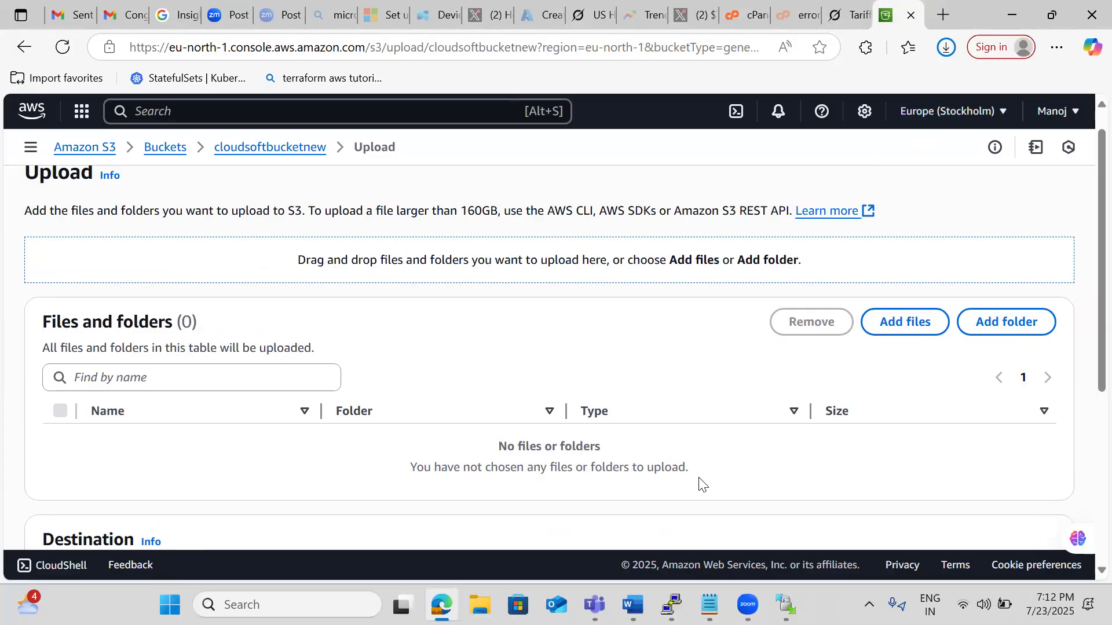
In File Explorer, search the Desktop for "spering" and open the spering folder.
left_click(480, 605)
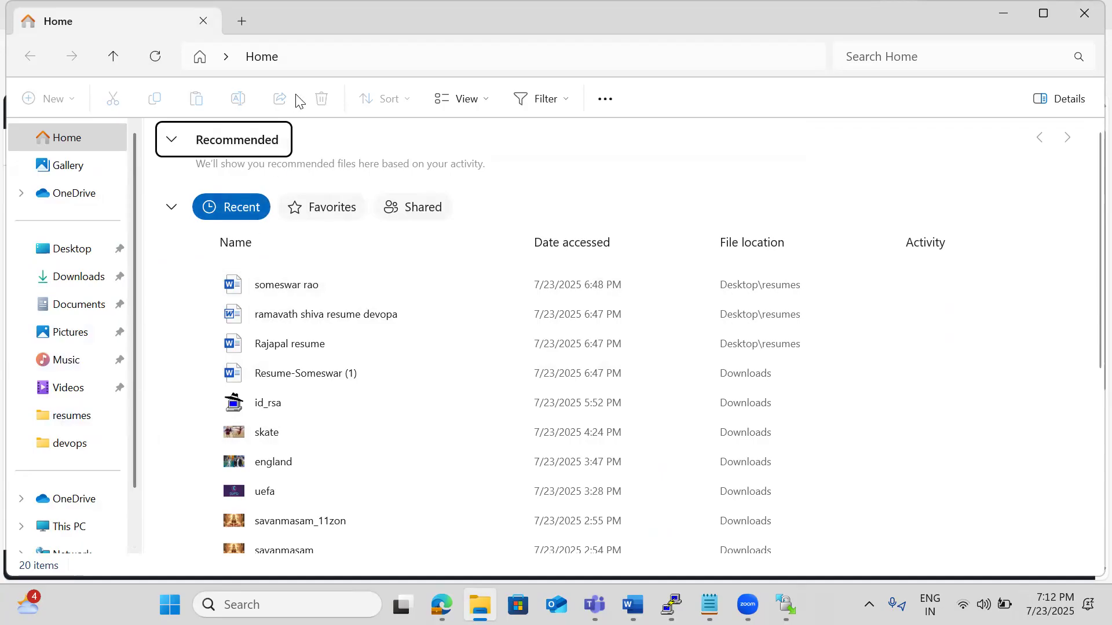
left_click(64, 251)
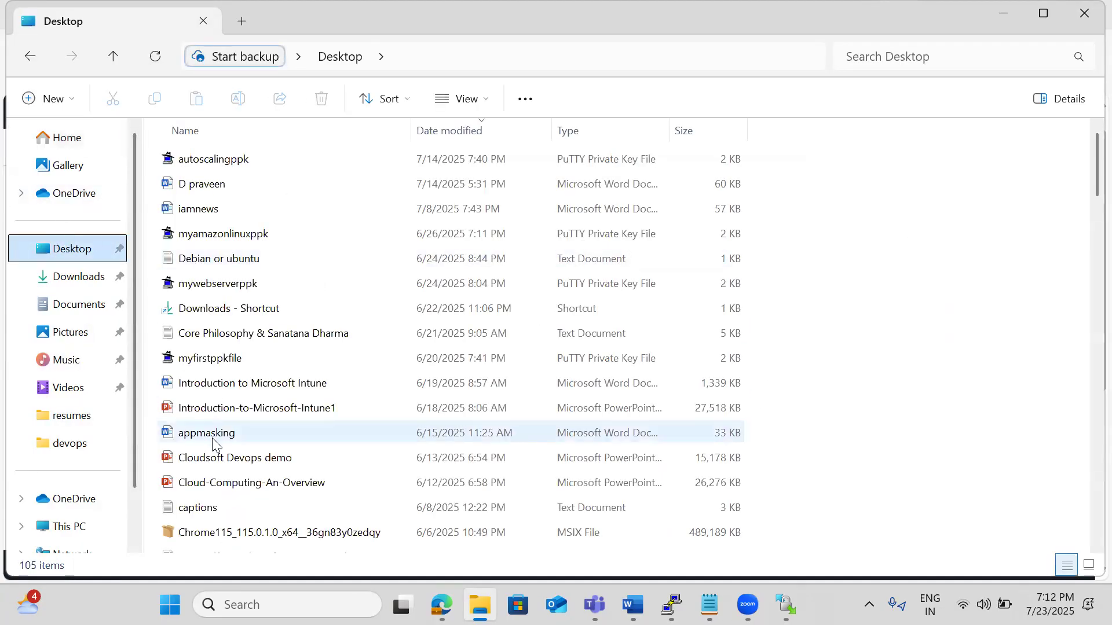
left_click(199, 457)
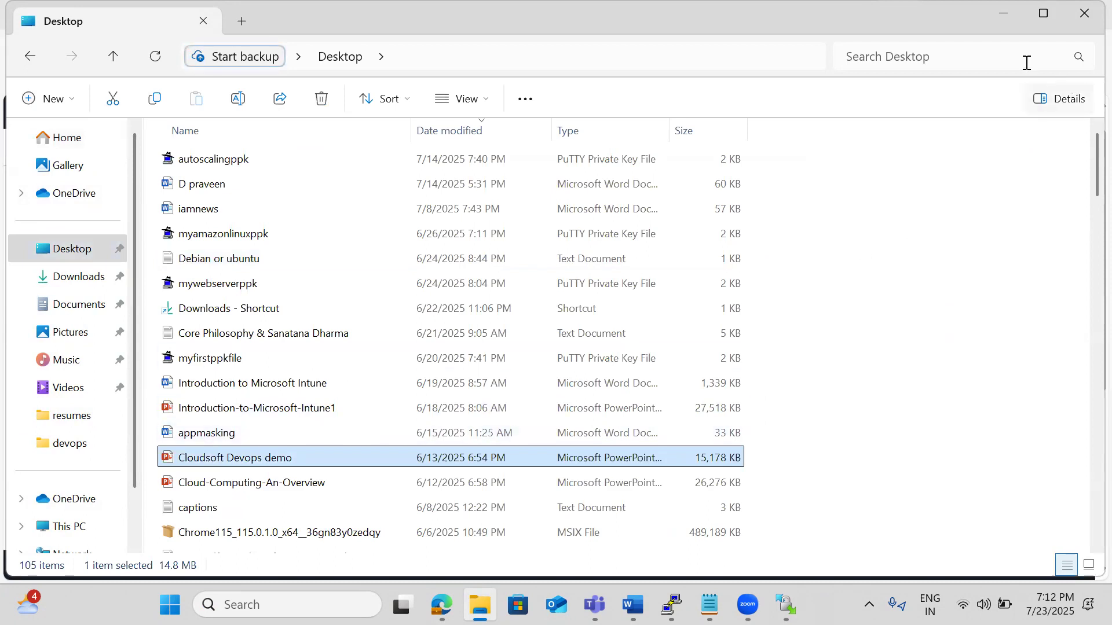
left_click(920, 54)
type("spering")
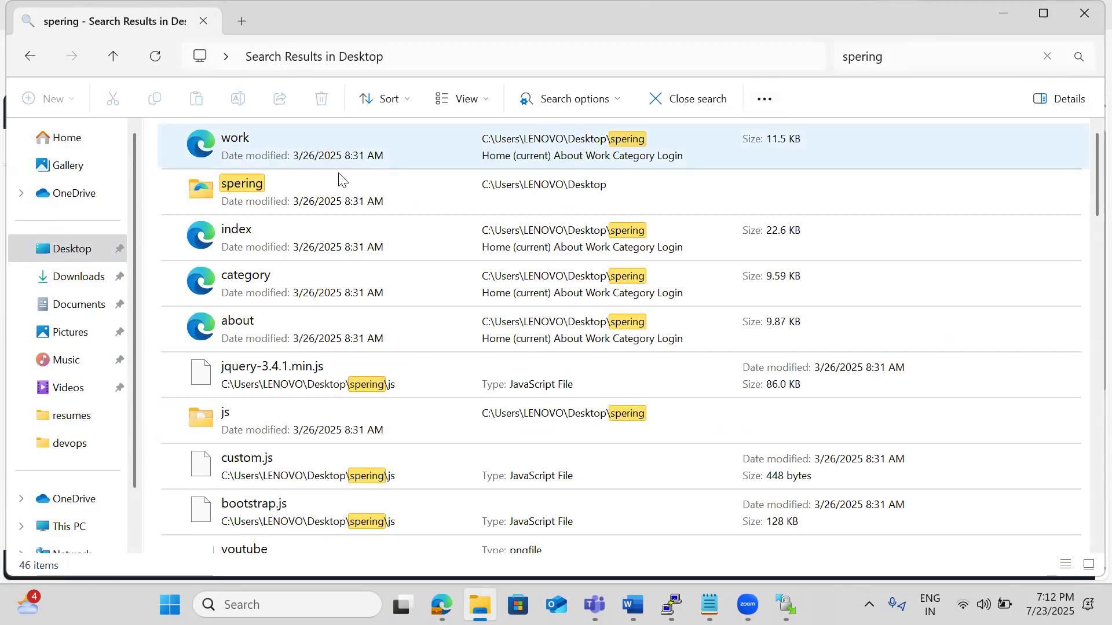
double_click(223, 179)
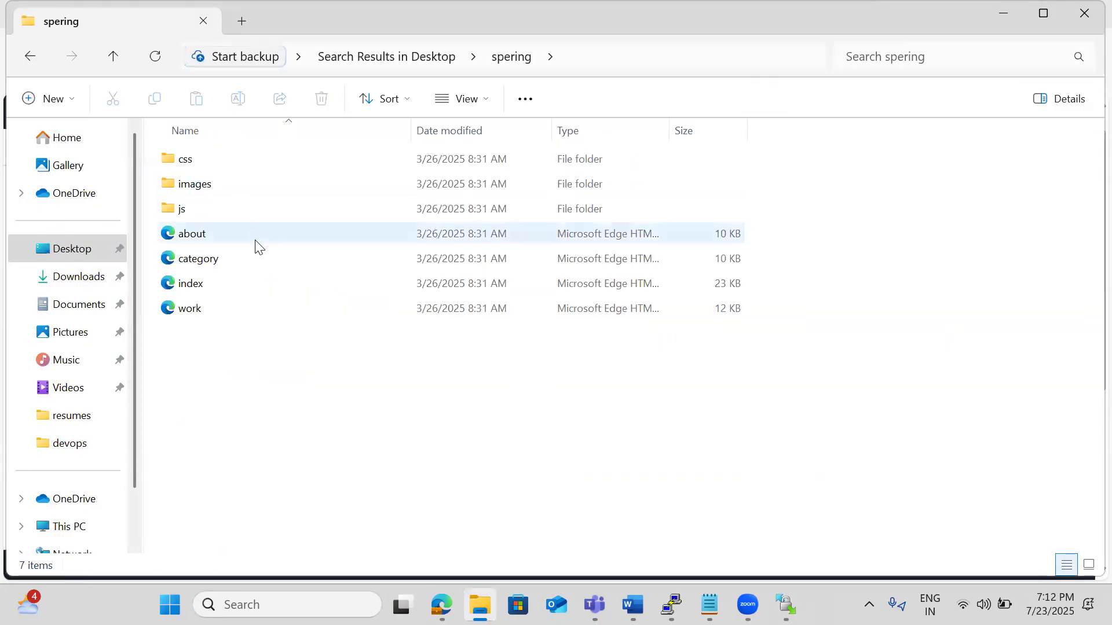
Add all folders and HTML files from the spering folder to the bucket's upload list and review the list.
key("ctrl+a")
left_click_drag(258, 277, 516, 319)
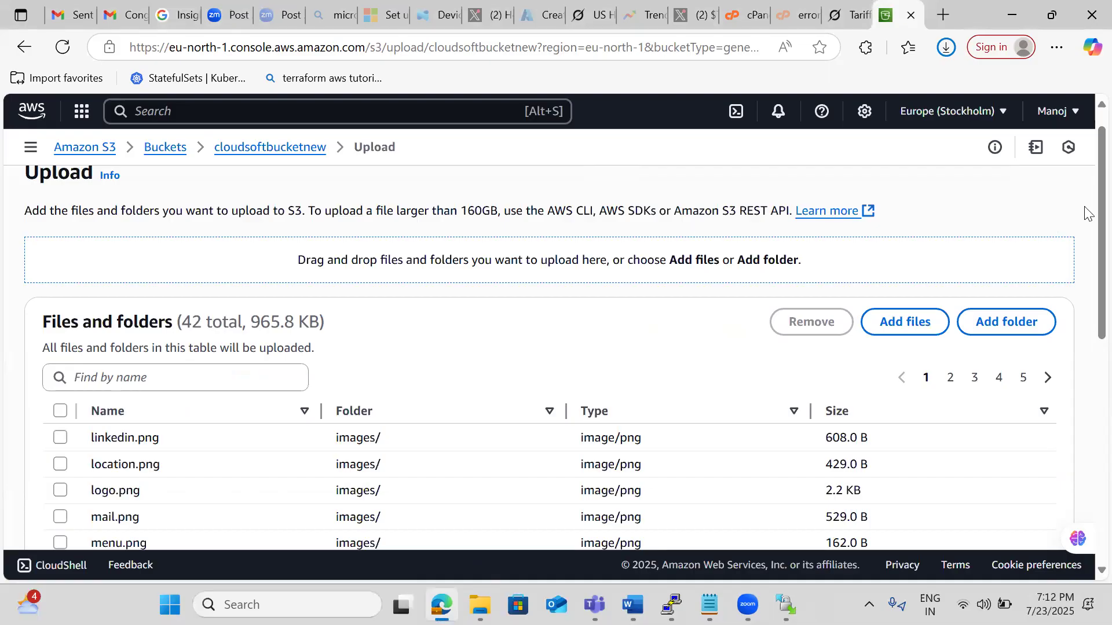
scroll(1086, 226, "down", 4)
scroll(1086, 318, "down", 1)
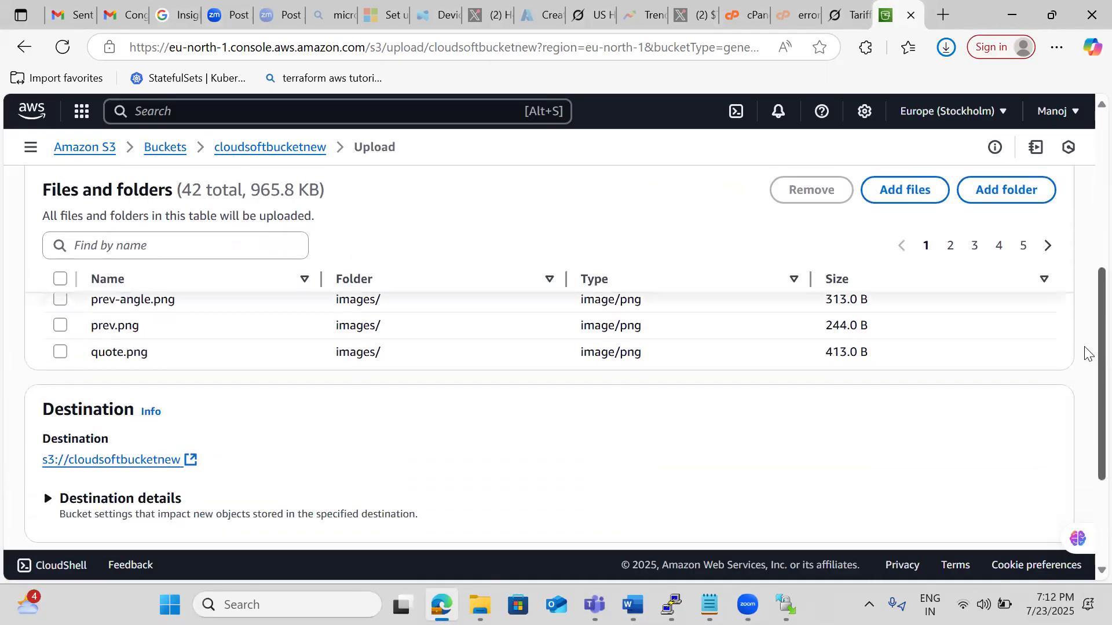
scroll(1085, 353, "down", 1)
scroll(1084, 404, "down", 2)
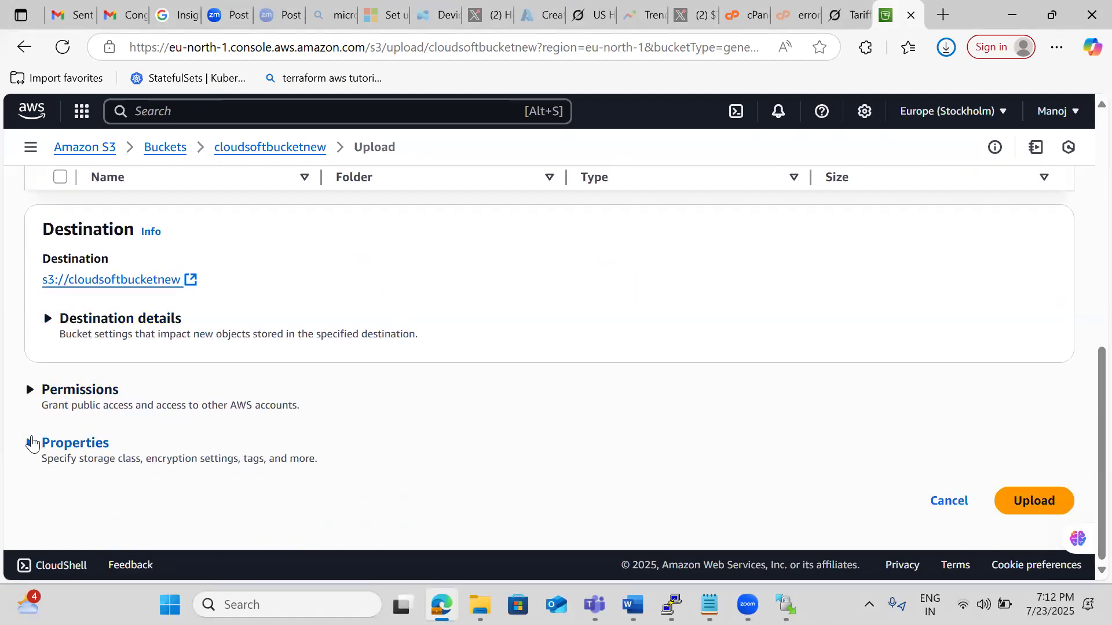
Expand the upload's properties and examine the available storage classes, including their intended use, minimum duration and fees.
left_click(32, 444)
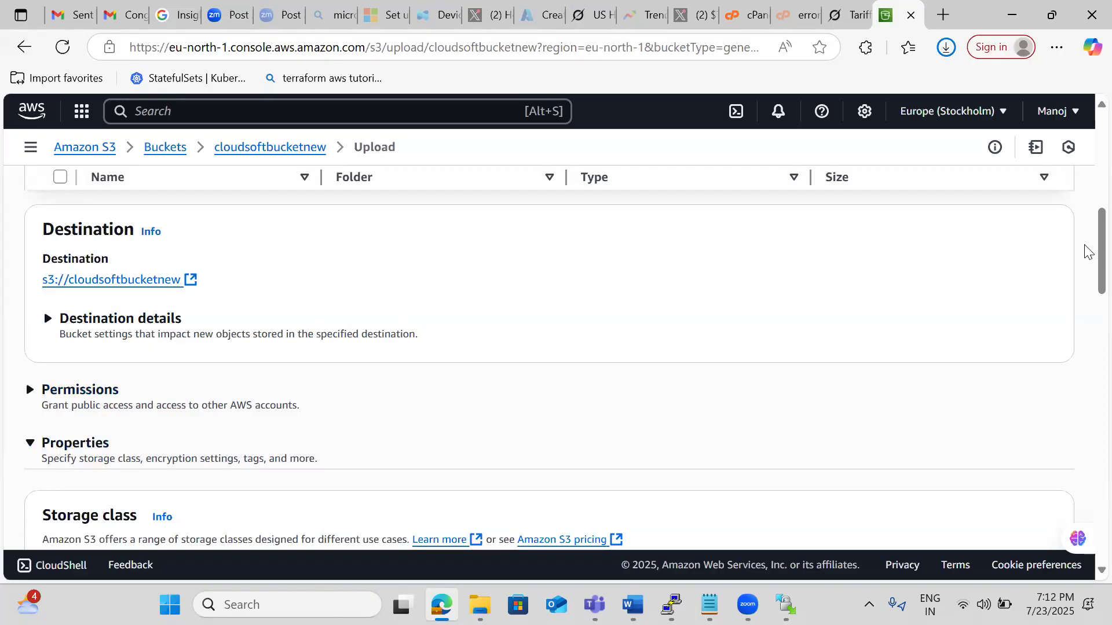
scroll(1086, 272, "down", 3)
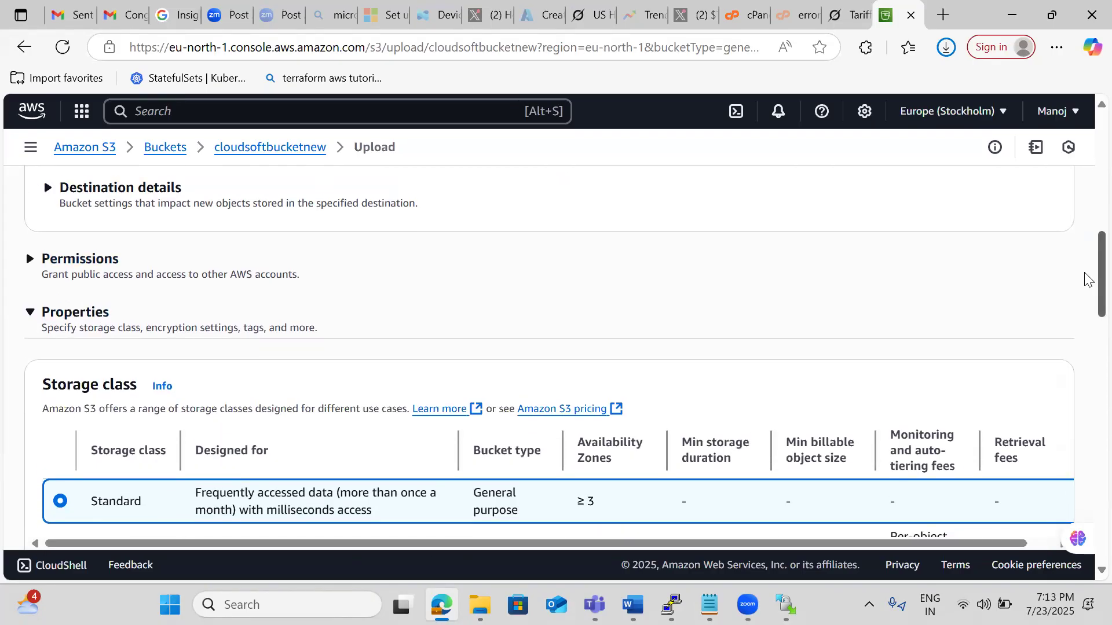
scroll(1086, 291, "down", 2)
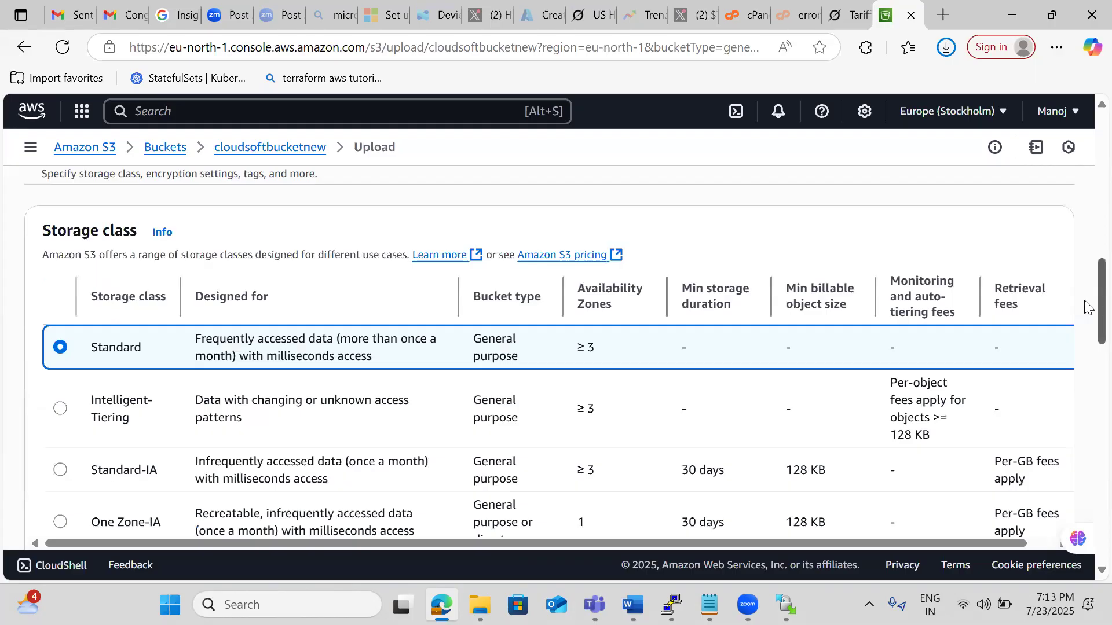
scroll(1086, 307, "down", 1)
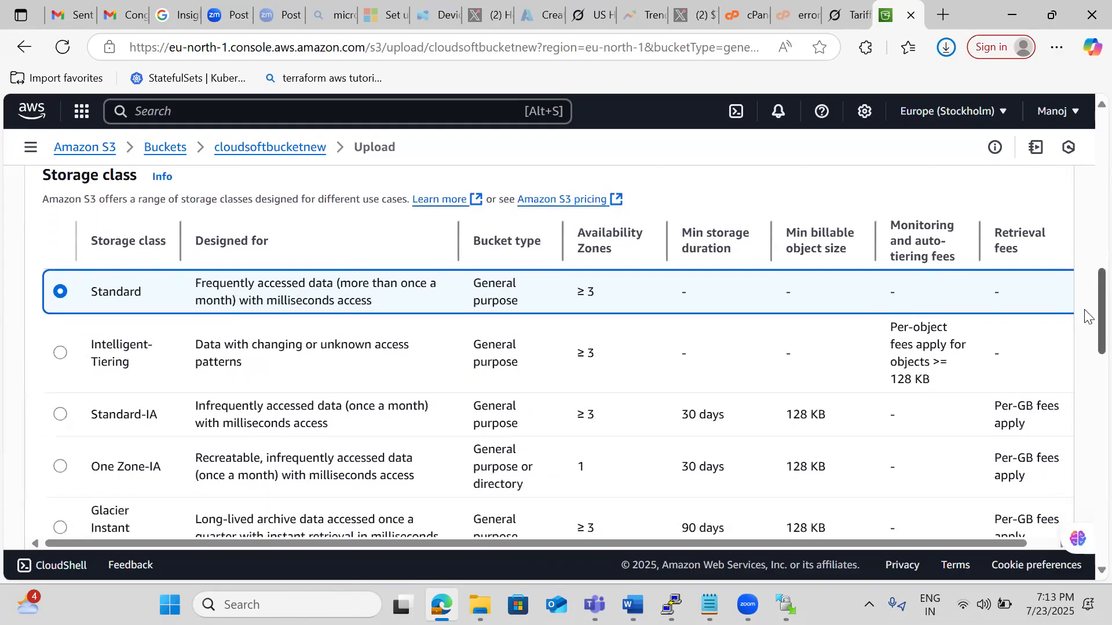
scroll(1087, 316, "down", 1)
scroll(1086, 320, "down", 1)
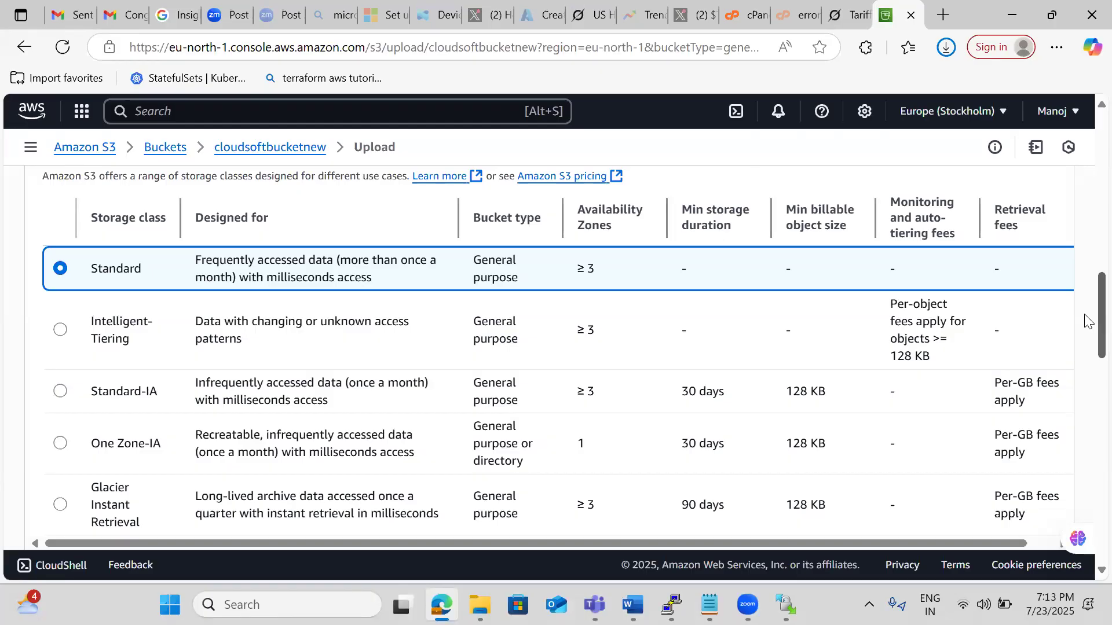
scroll(1086, 320, "down", 4)
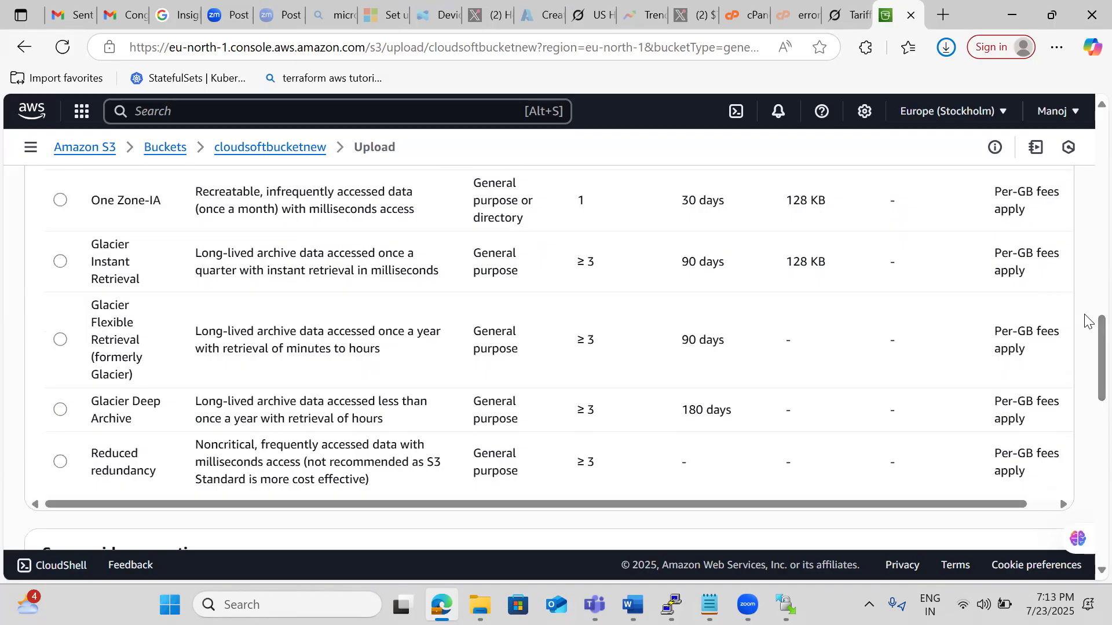
scroll(1086, 320, "up", 4)
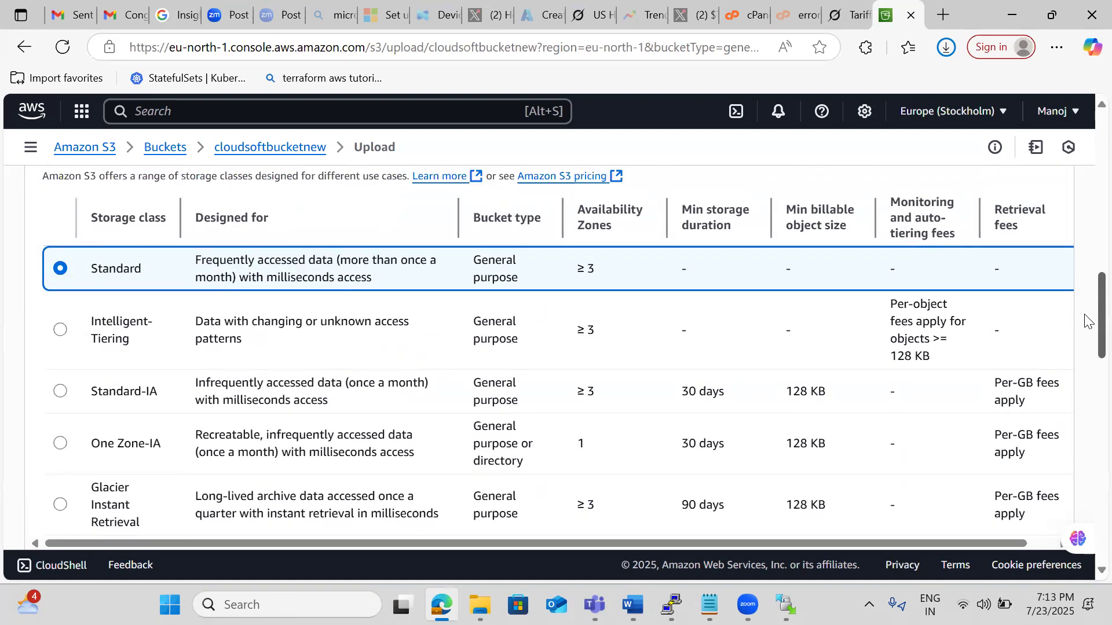
scroll(1086, 321, "down", 1)
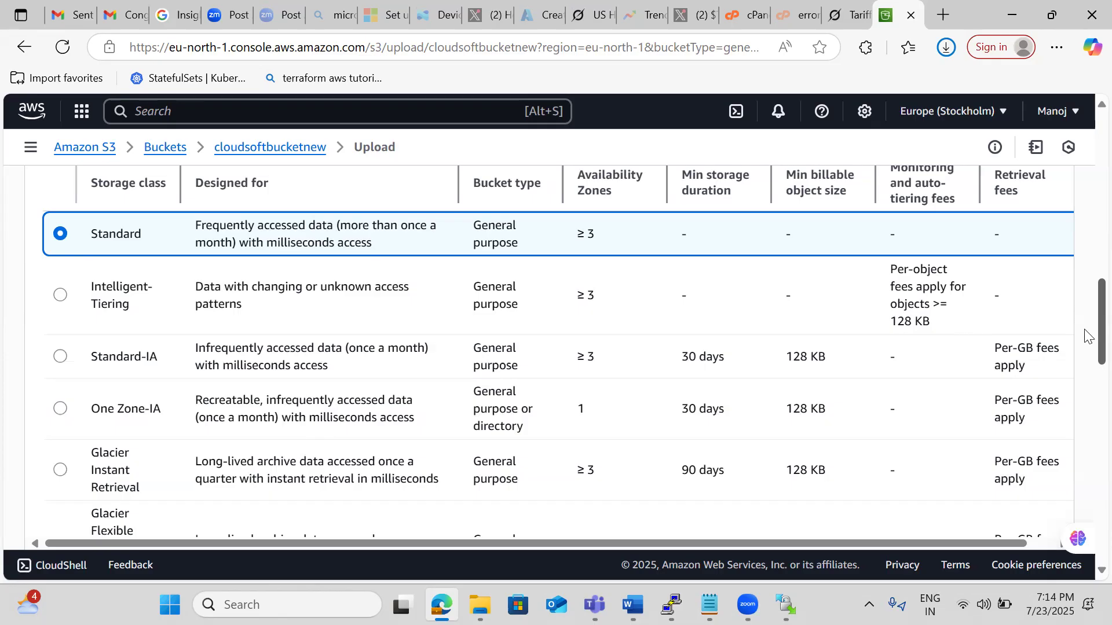
Check the upload's checksum, tag and metadata settings, and upload the files to the bucket.
left_click_drag(1084, 330, 1087, 481)
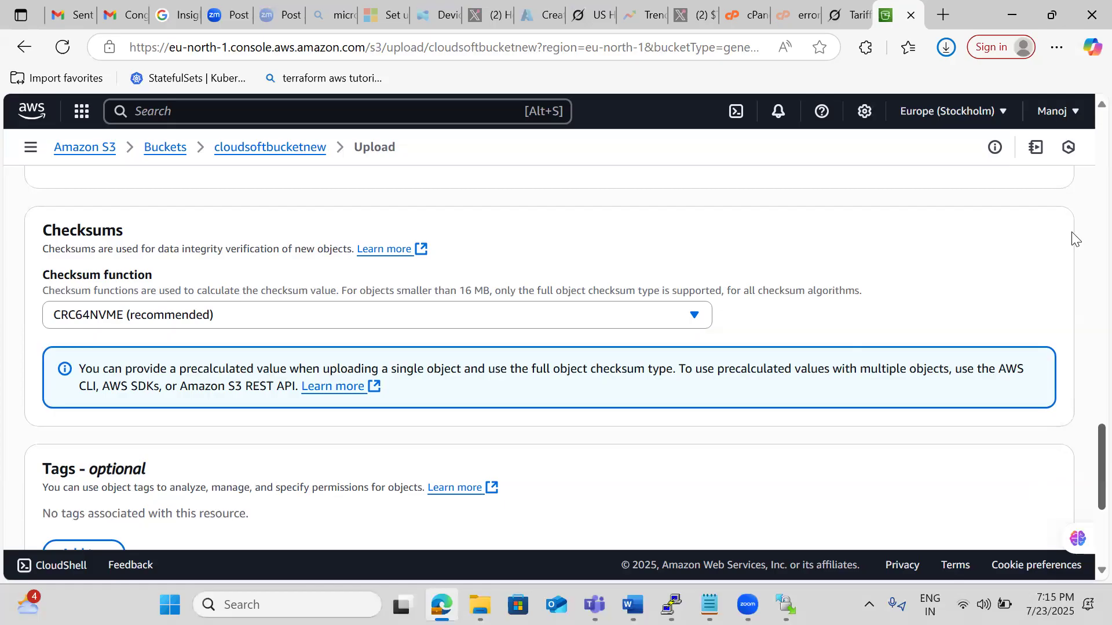
scroll(1076, 241, "down", 5)
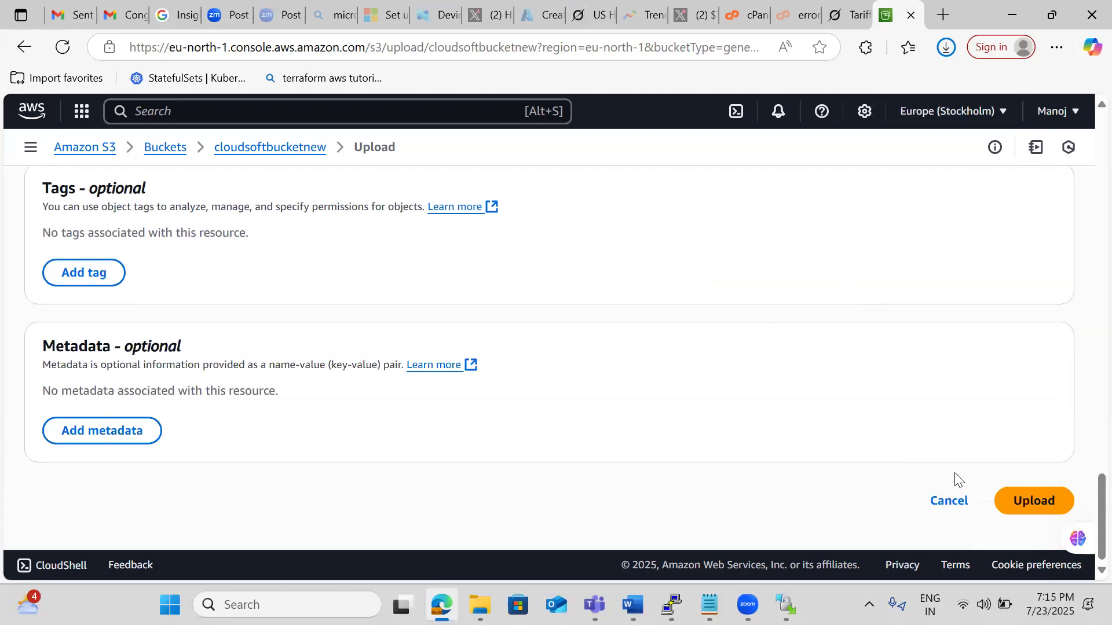
left_click(1019, 508)
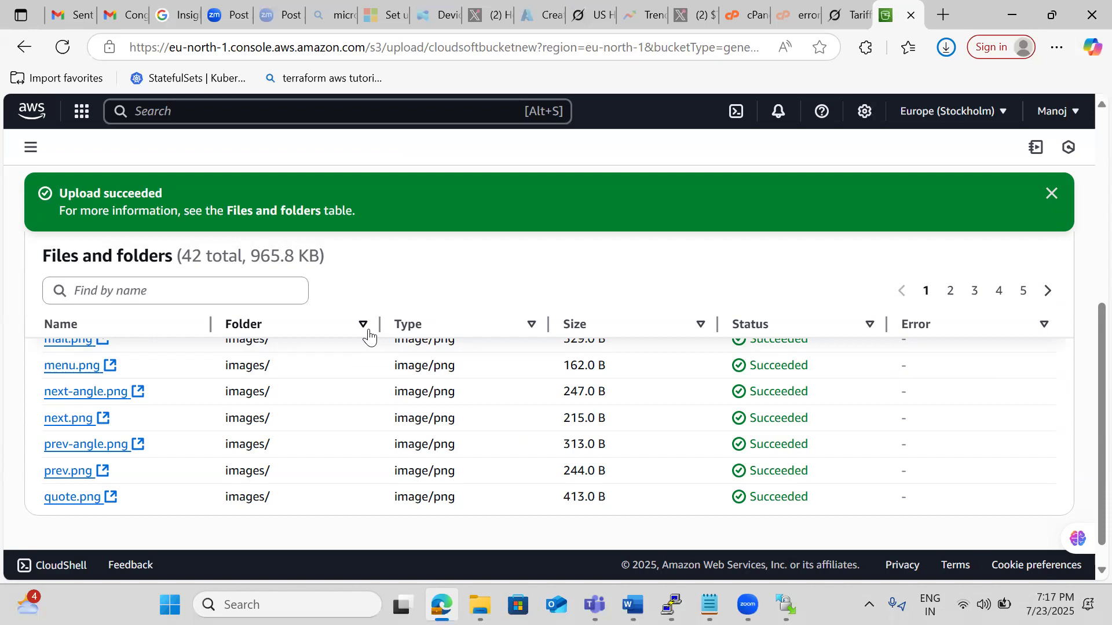
Open Google in a new browser tab and search for "aws snowball device".
left_click(948, 10)
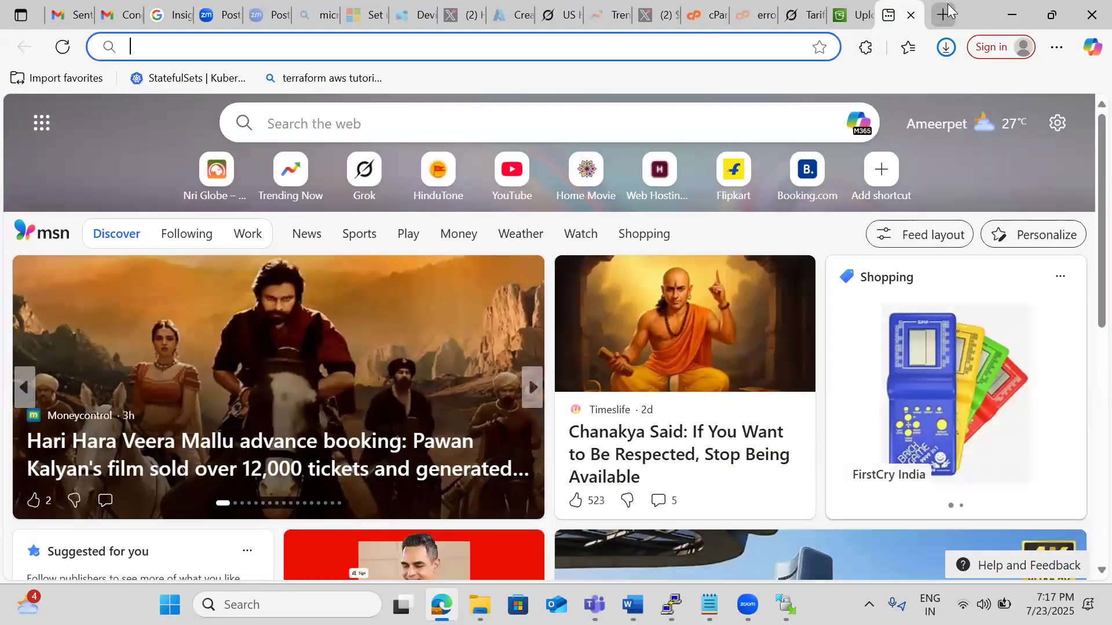
type("google.com")
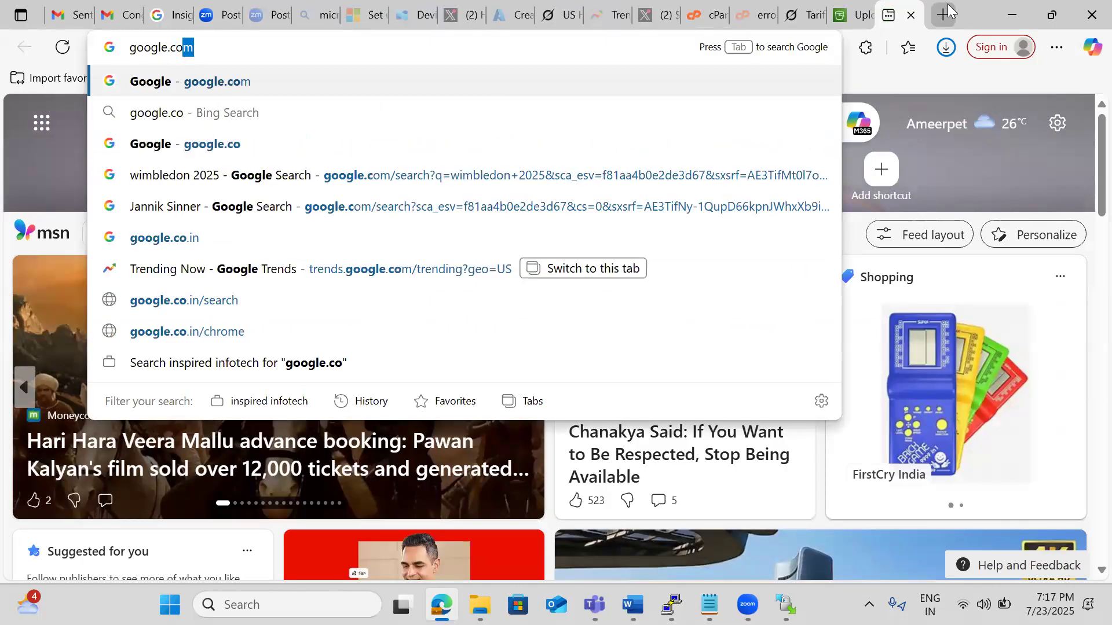
key("Return")
type("aws s")
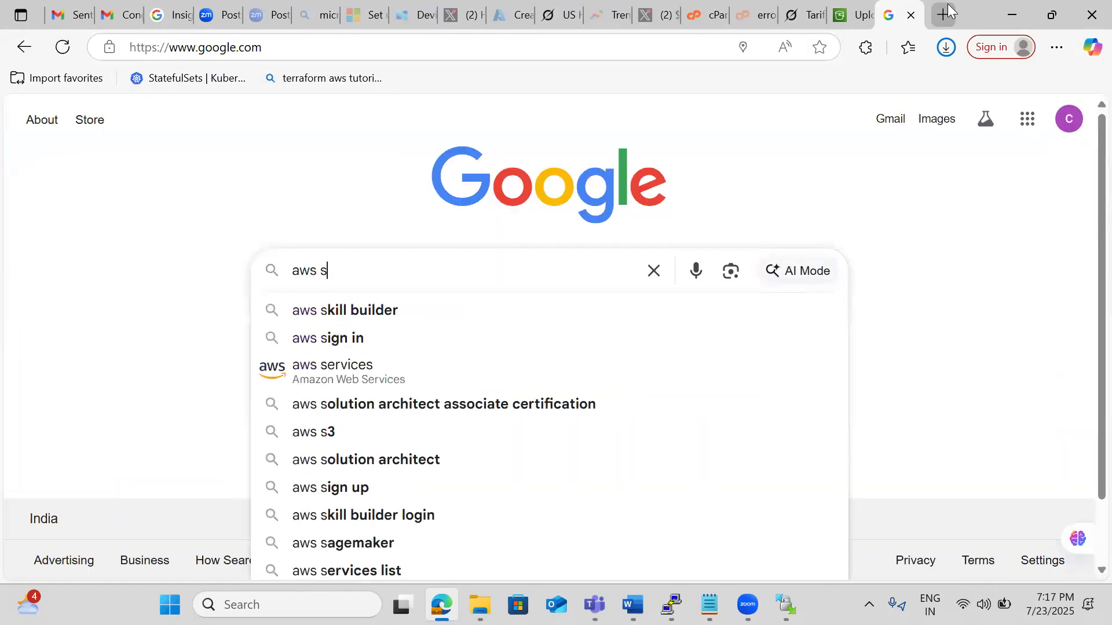
type("now")
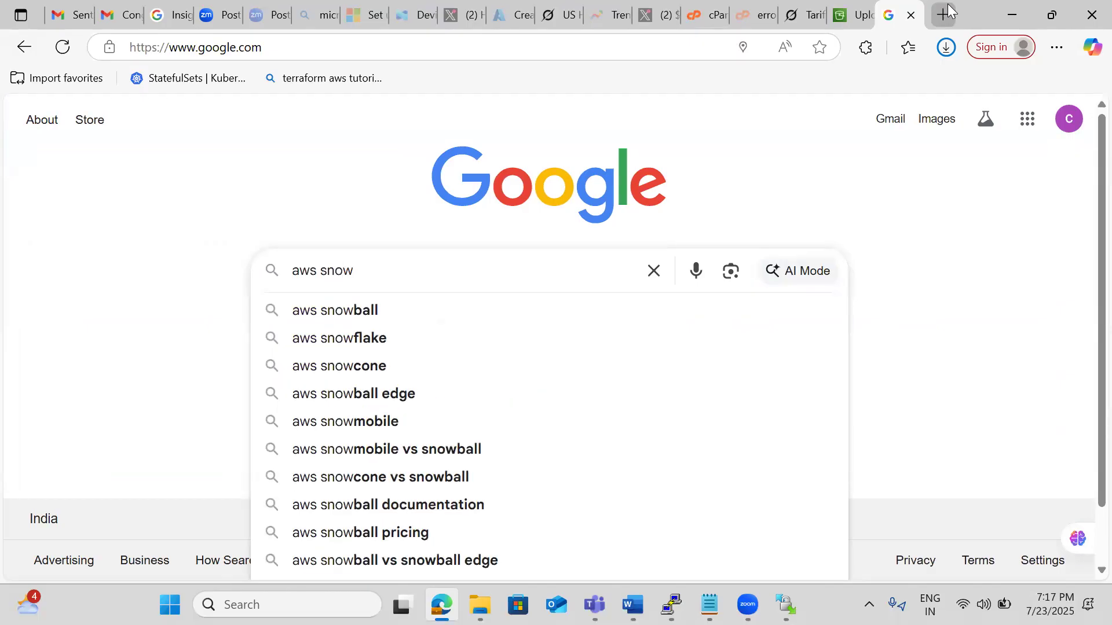
type("ball device")
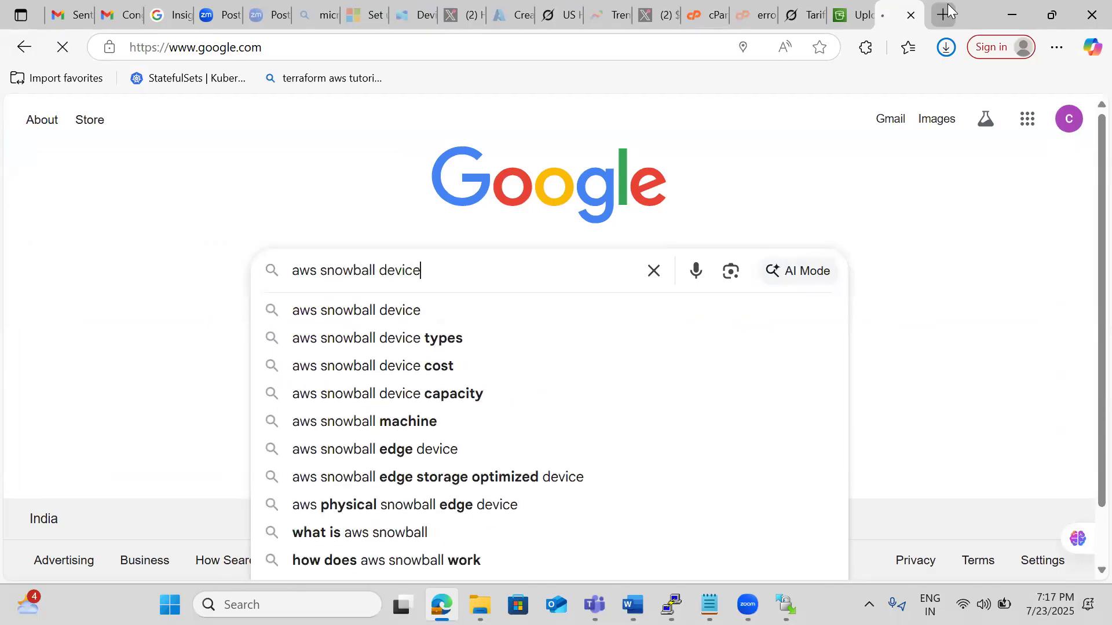
key("Return")
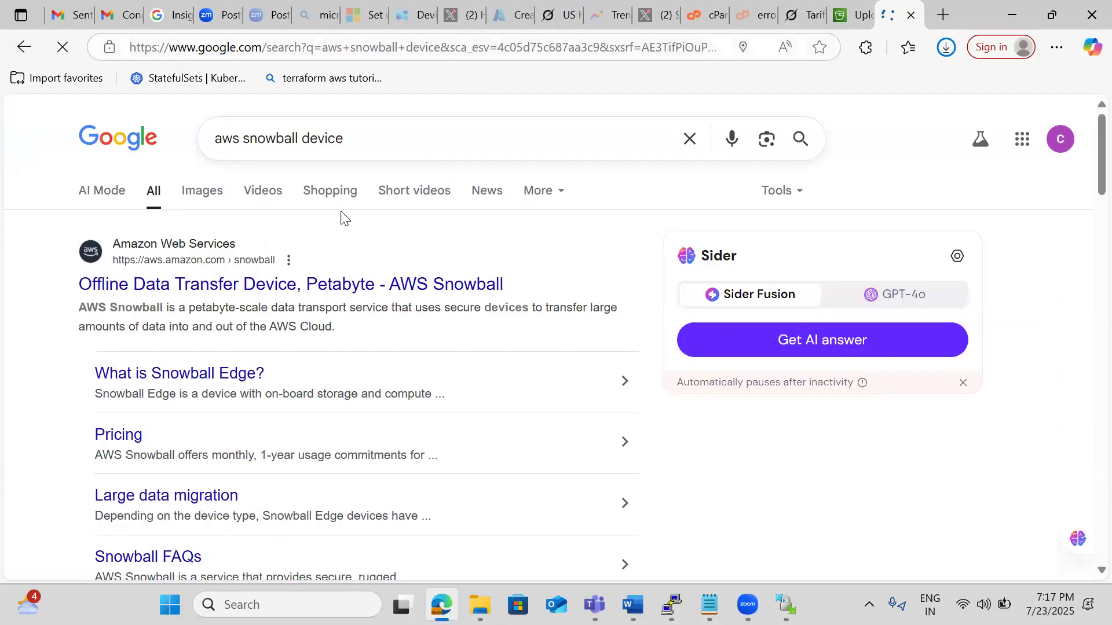
Show the image results for the Snowball device search and look through the device pictures.
left_click(203, 207)
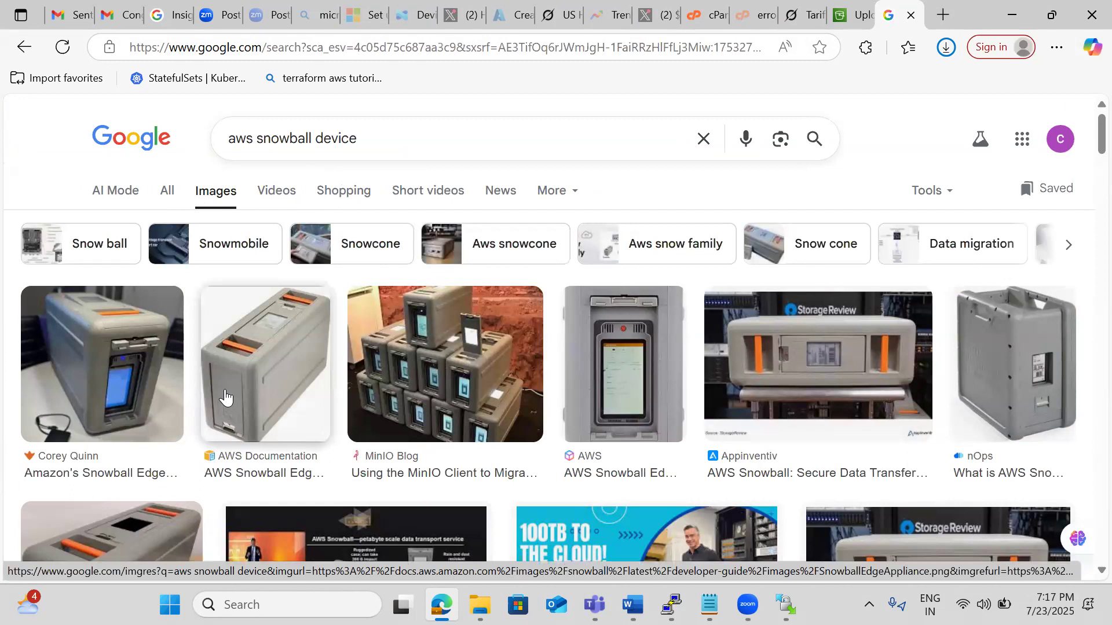
scroll(226, 397, "down", 3)
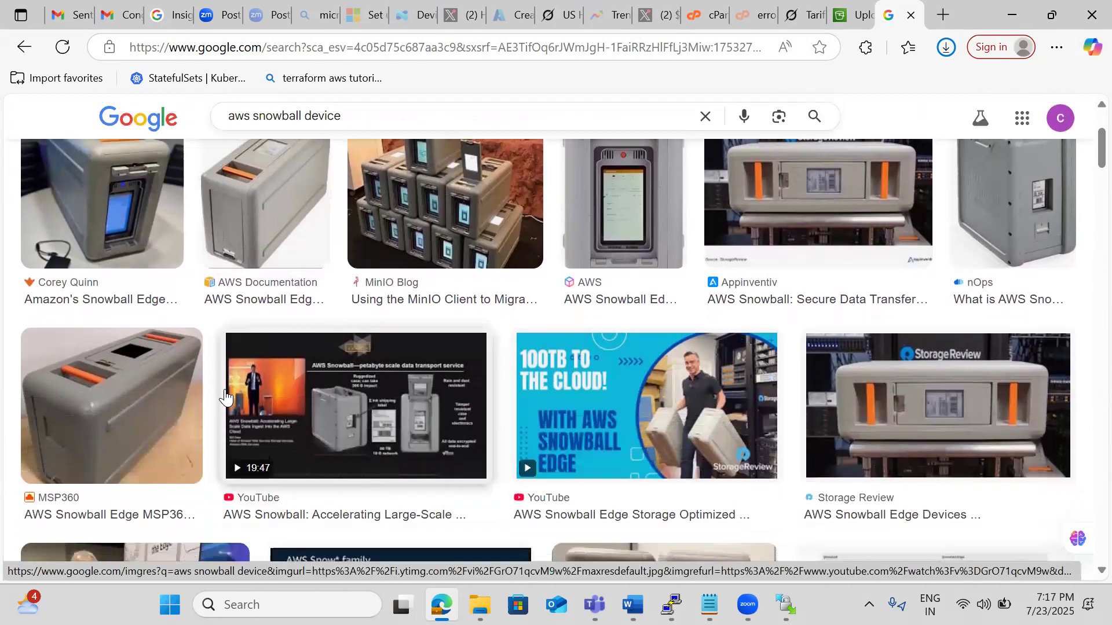
scroll(226, 398, "down", 1)
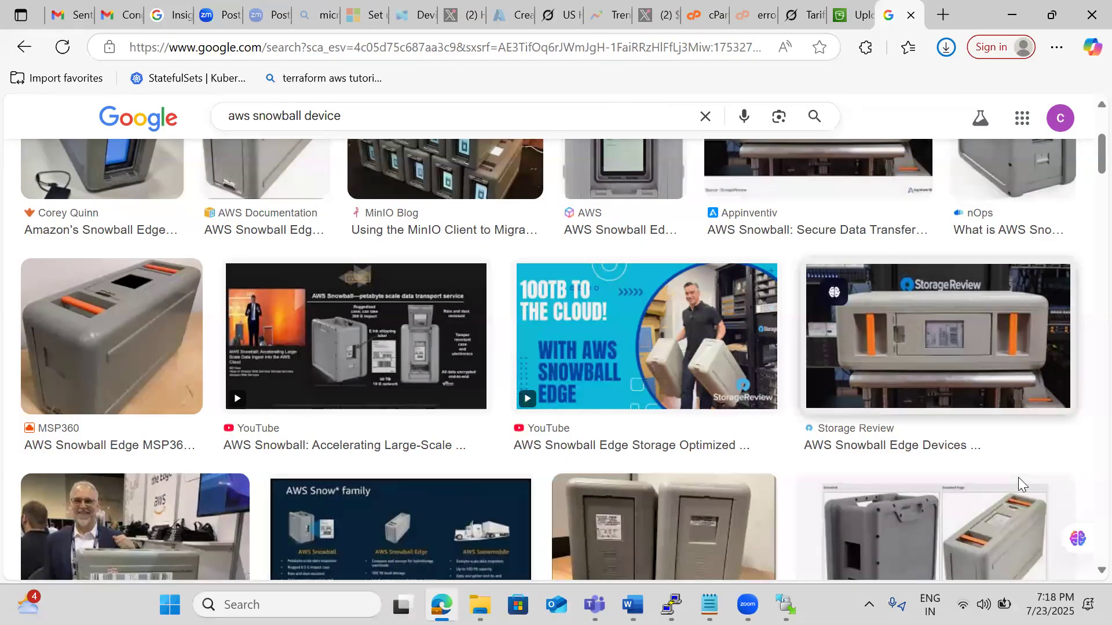
left_click(983, 604)
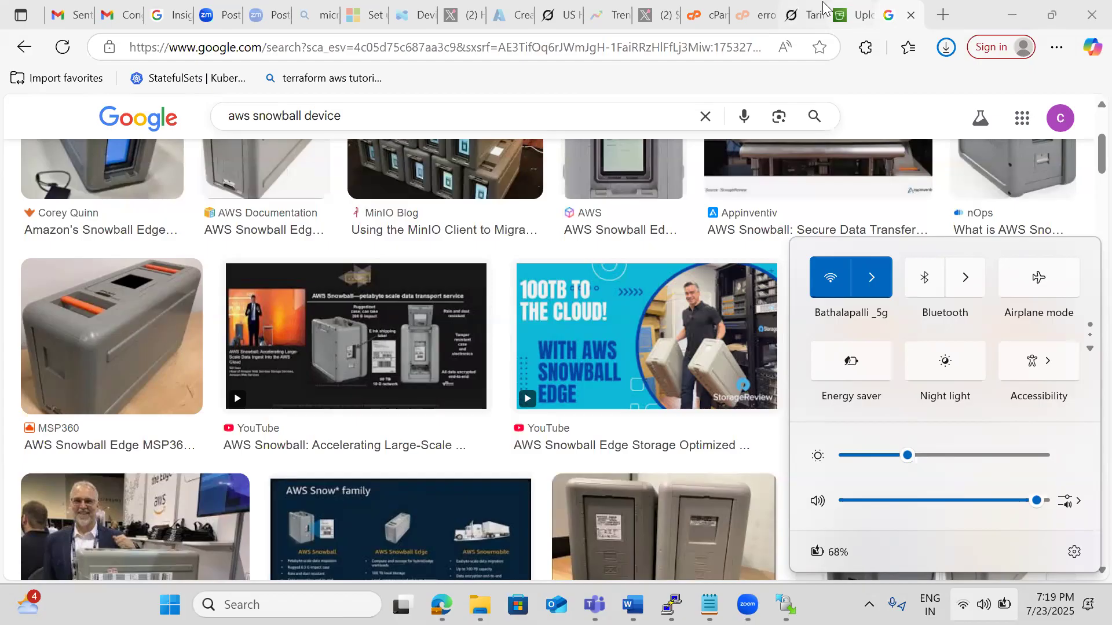
Return to the S3 upload results page, dismiss the success message and expand the Amazon S3 navigation.
left_click(839, 18)
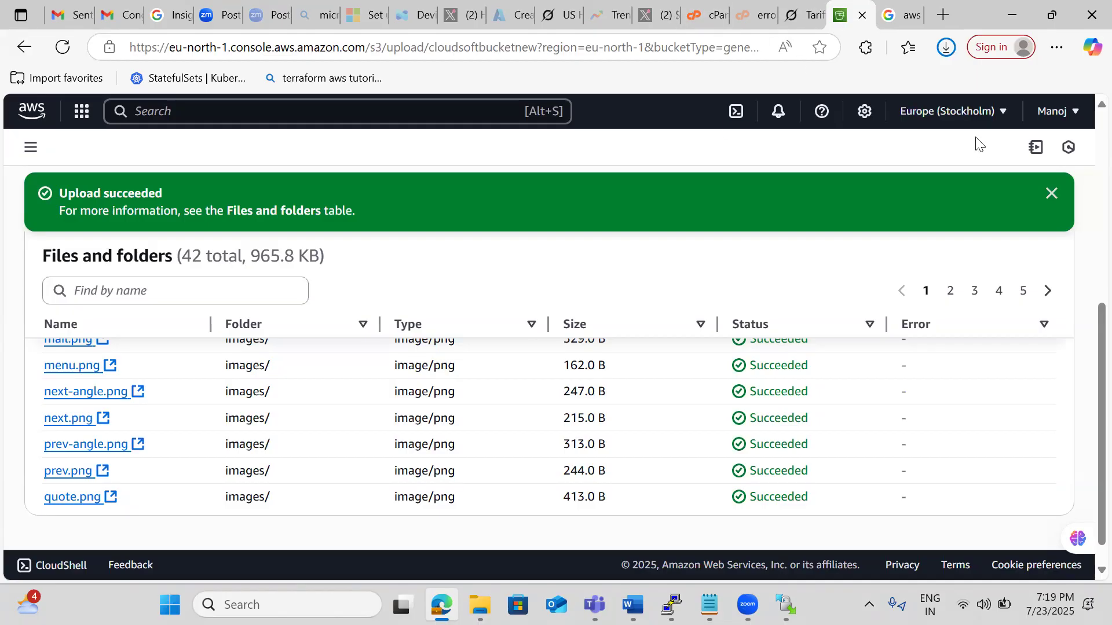
left_click(1052, 194)
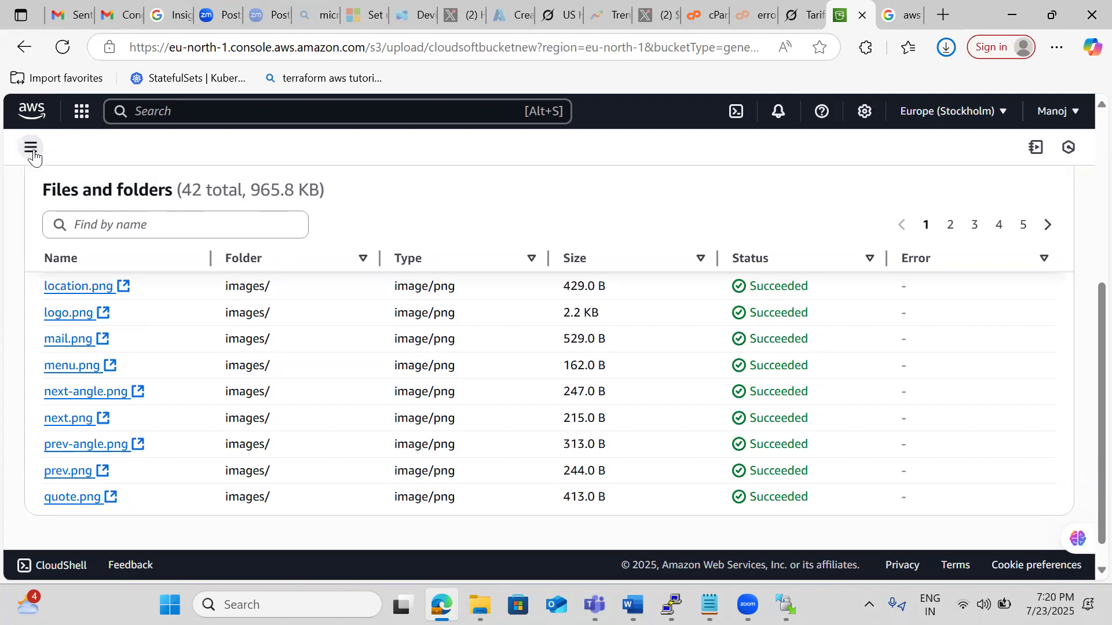
left_click(31, 148)
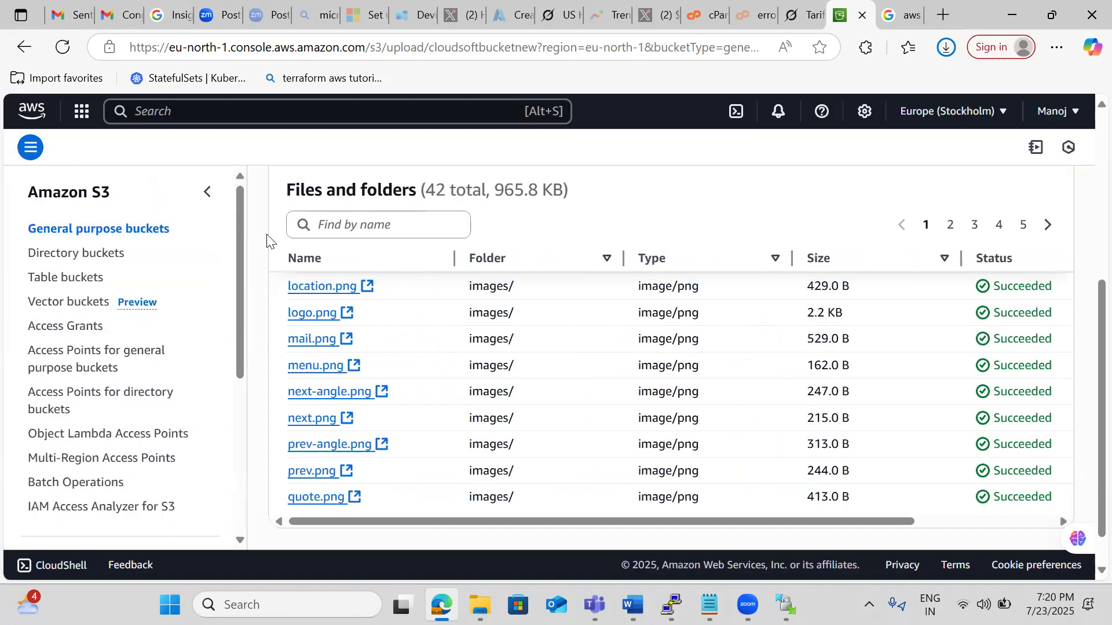
Search the console for "s3", open the S3 service and open the bucket cloudsoftbucketnew.
left_click(213, 116)
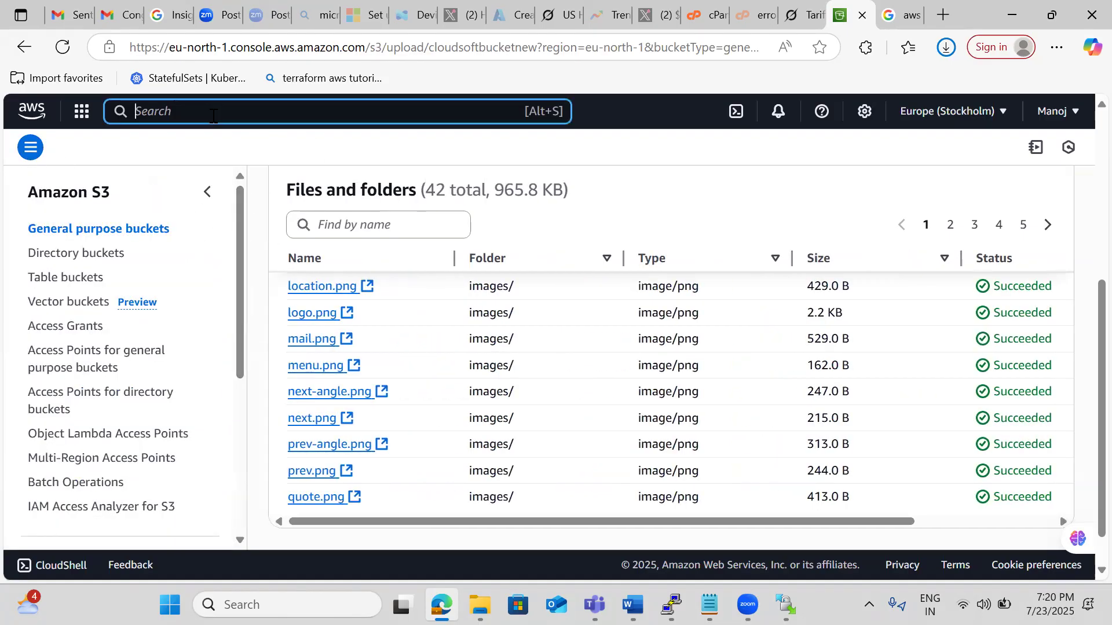
type("s3")
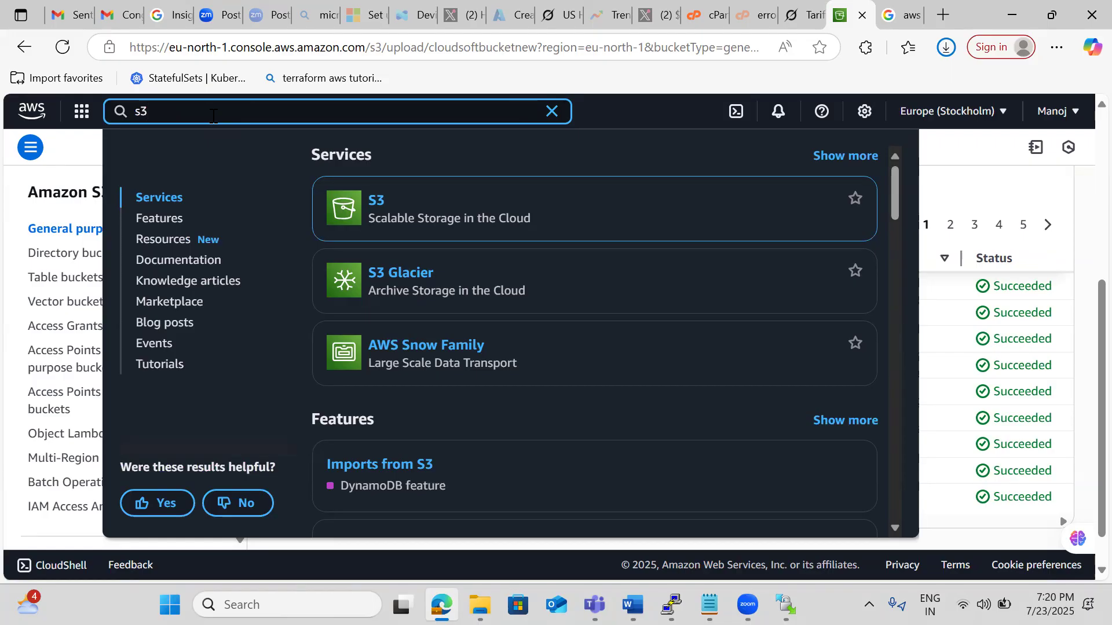
mouse_move(394, 184)
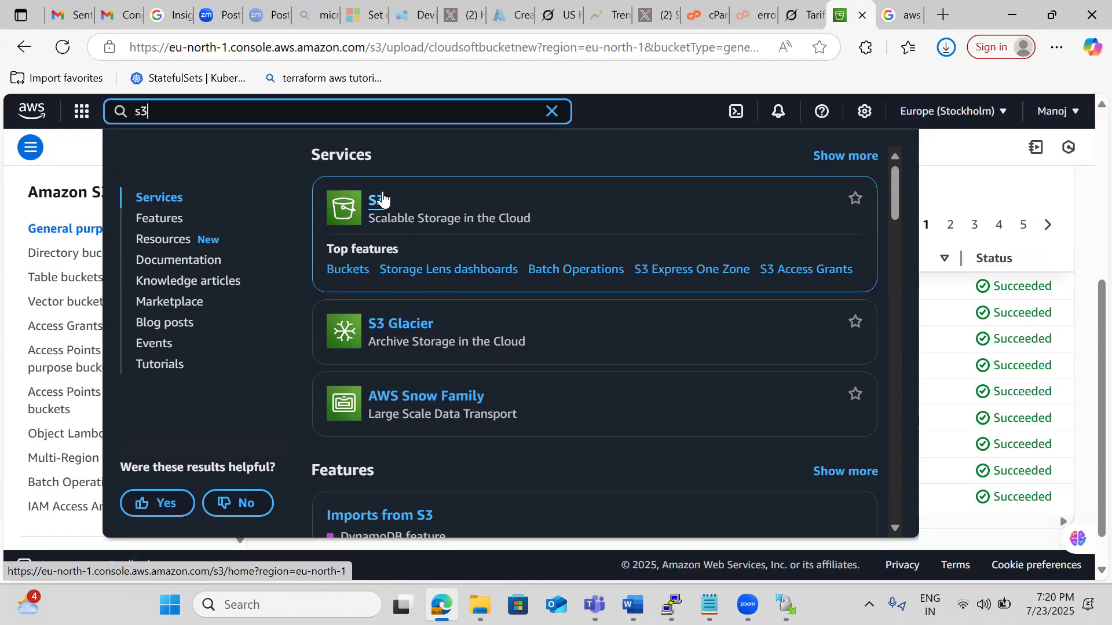
left_click(382, 199)
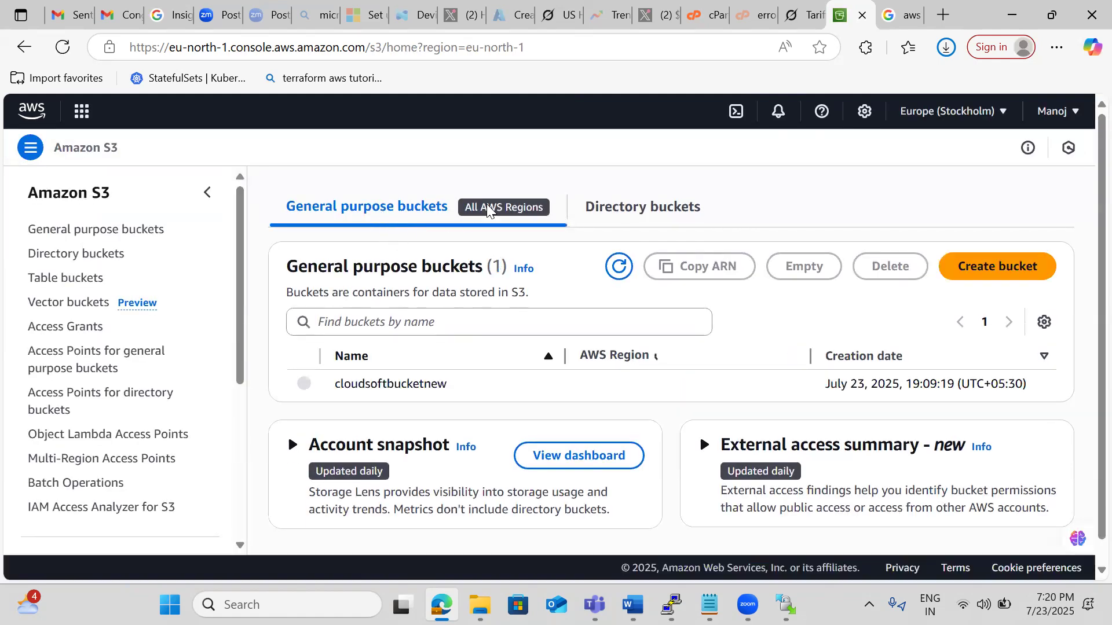
scroll(524, 177, "down", 1)
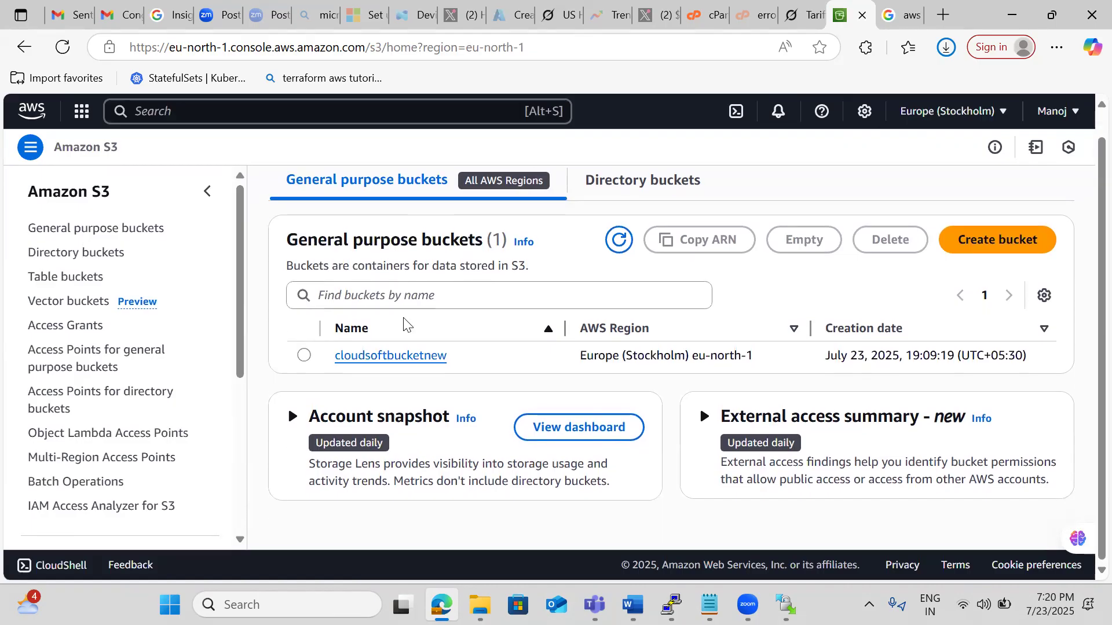
left_click(386, 356)
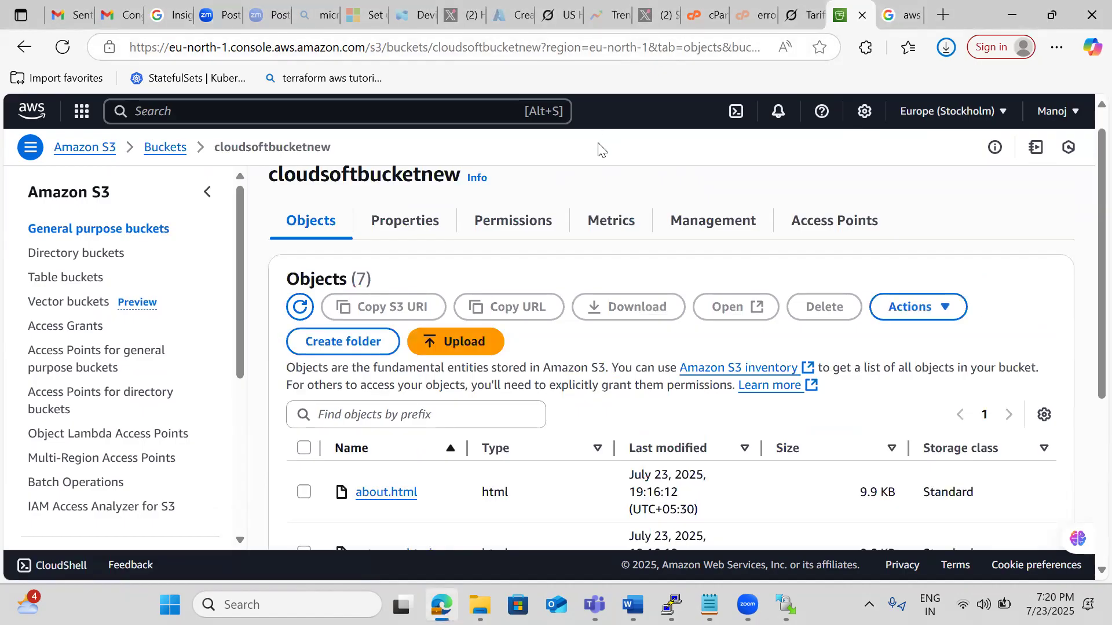
Copy the S3 URI of about.html and paste it into the Notepad note.
scroll(598, 149, "down", 1)
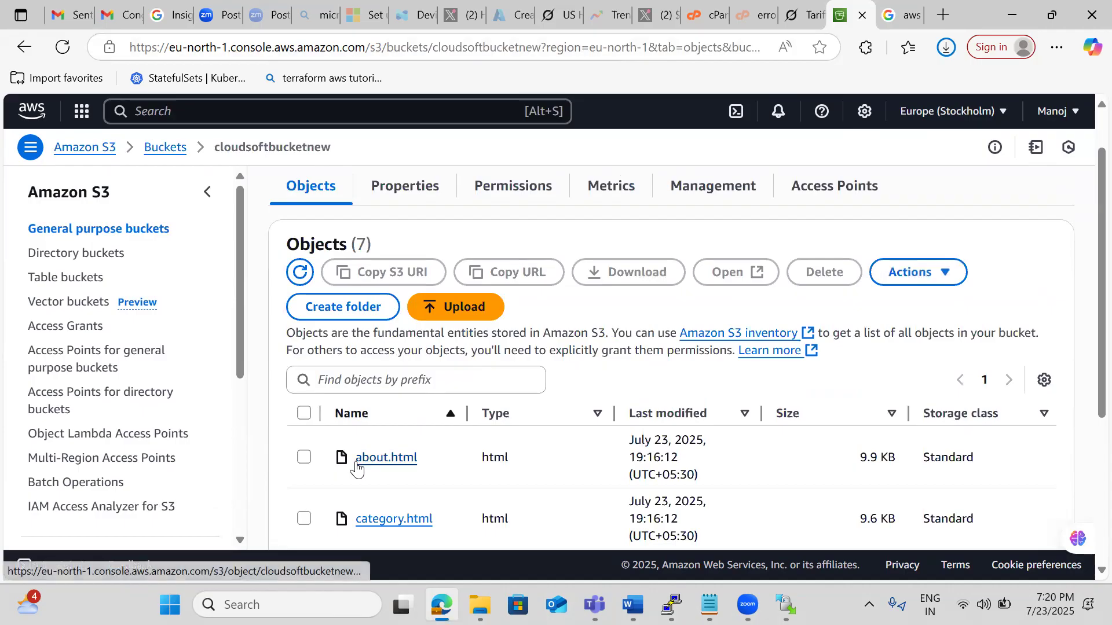
left_click(303, 458)
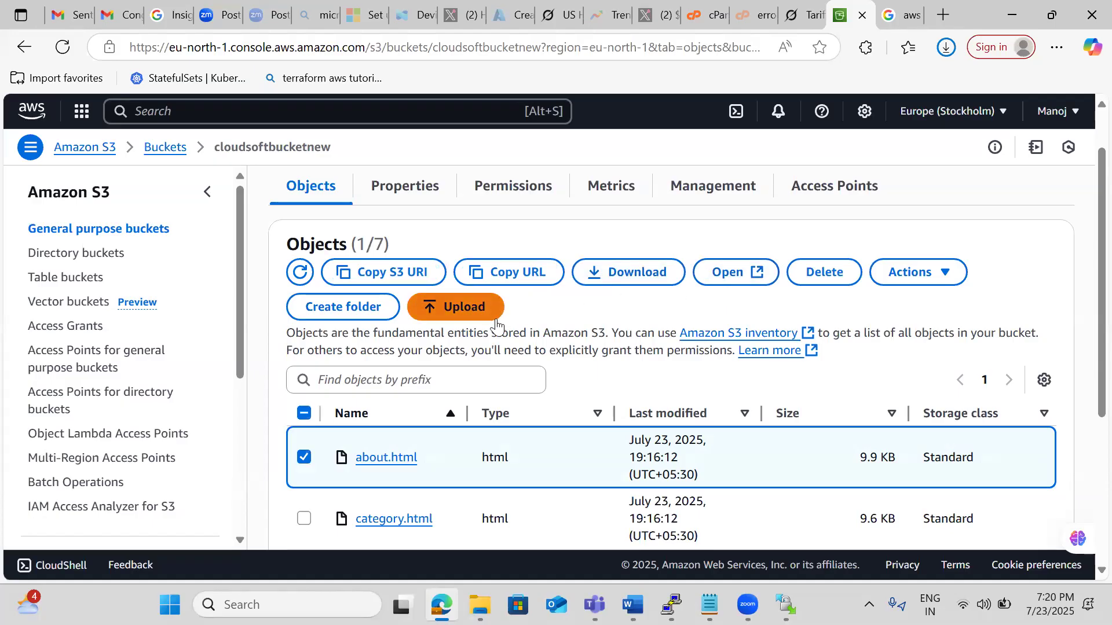
left_click(386, 283)
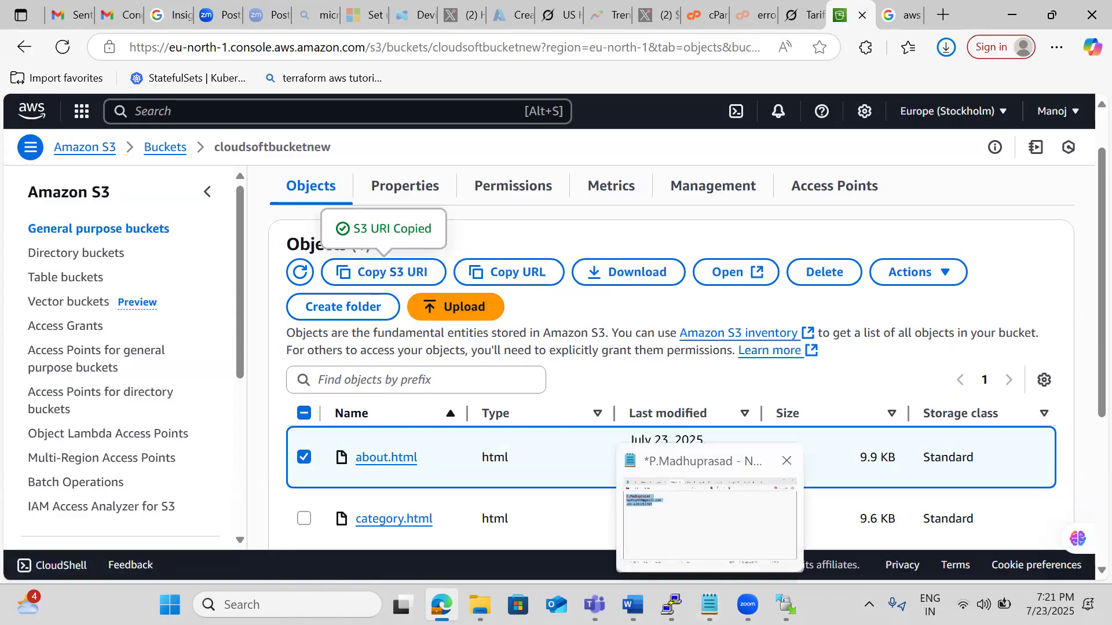
left_click(710, 510)
type("s3://cloudsoftbucketnew/about.html")
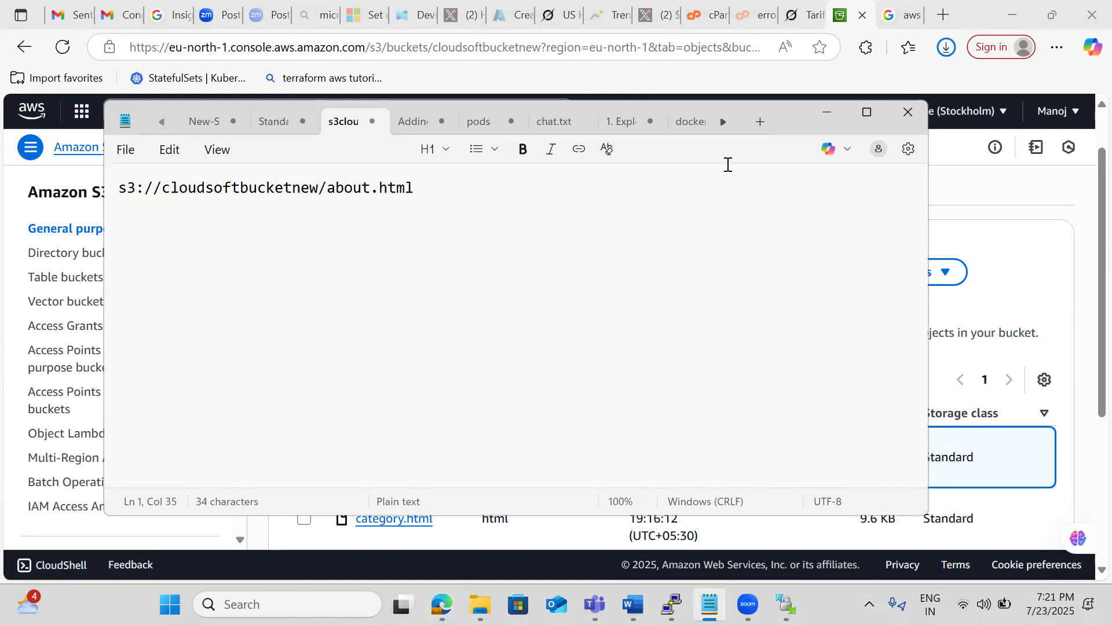
left_click(827, 114)
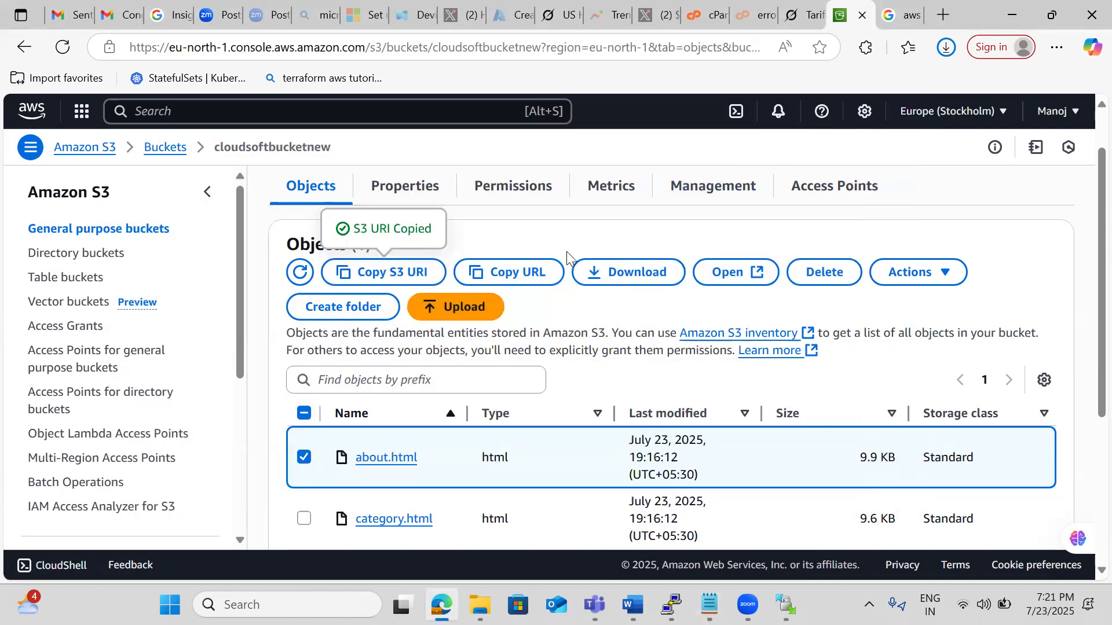
Copy the object URL of about.html and paste it below the S3 URI in the Notepad note.
left_click(490, 283)
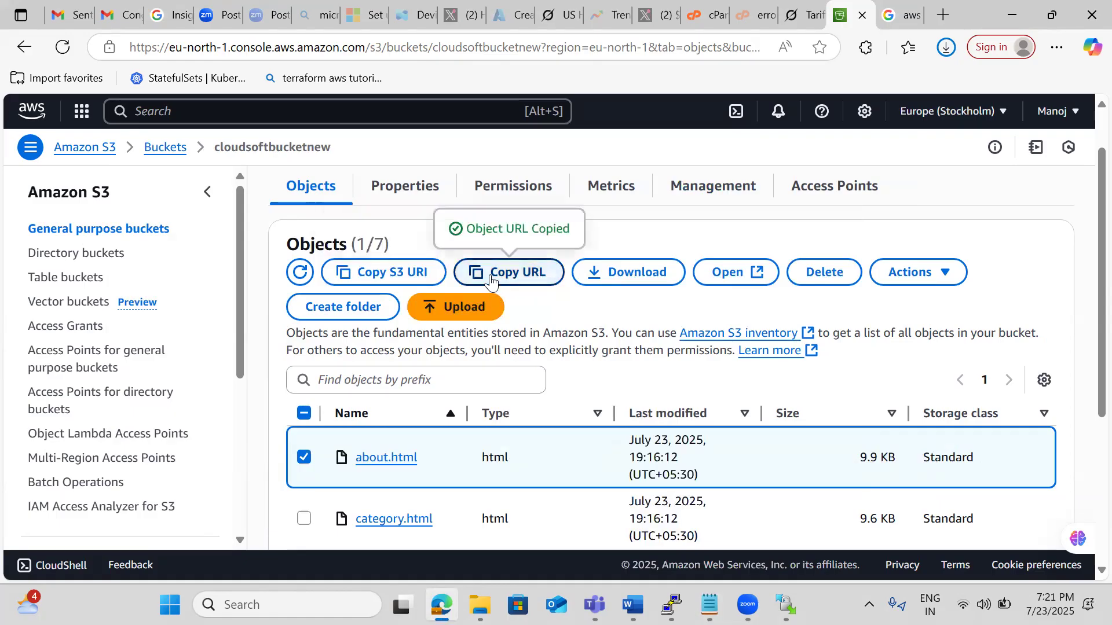
key("alt+Tab")
key("Return")
key("Return")
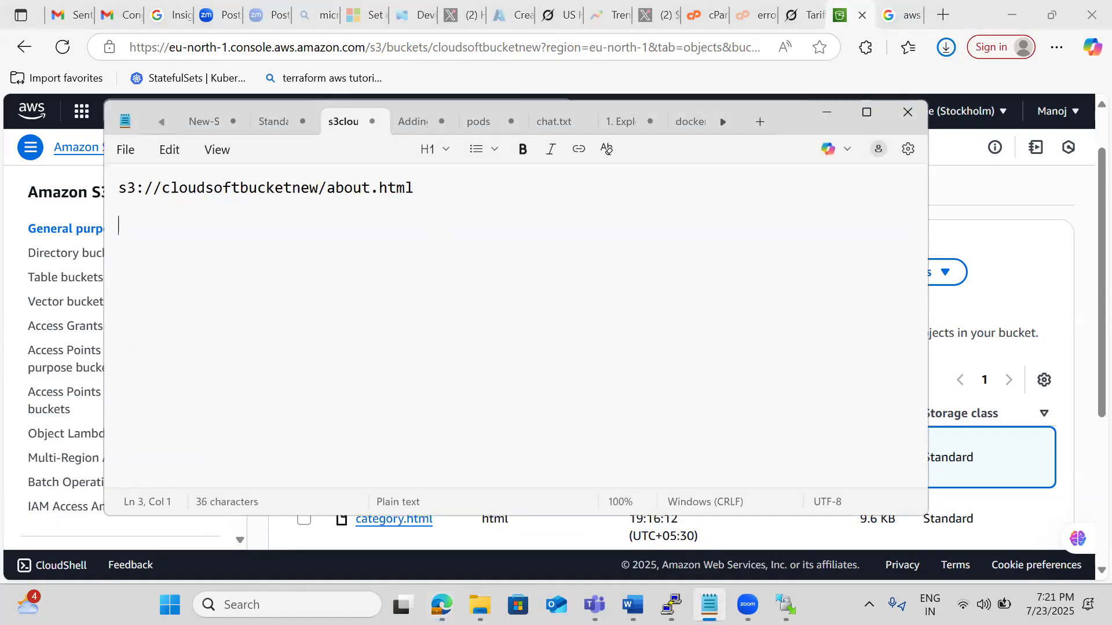
key("Return")
type("https://cloudsoftbucketnew.s3.eu-north-1.amazonaws.com/about.html")
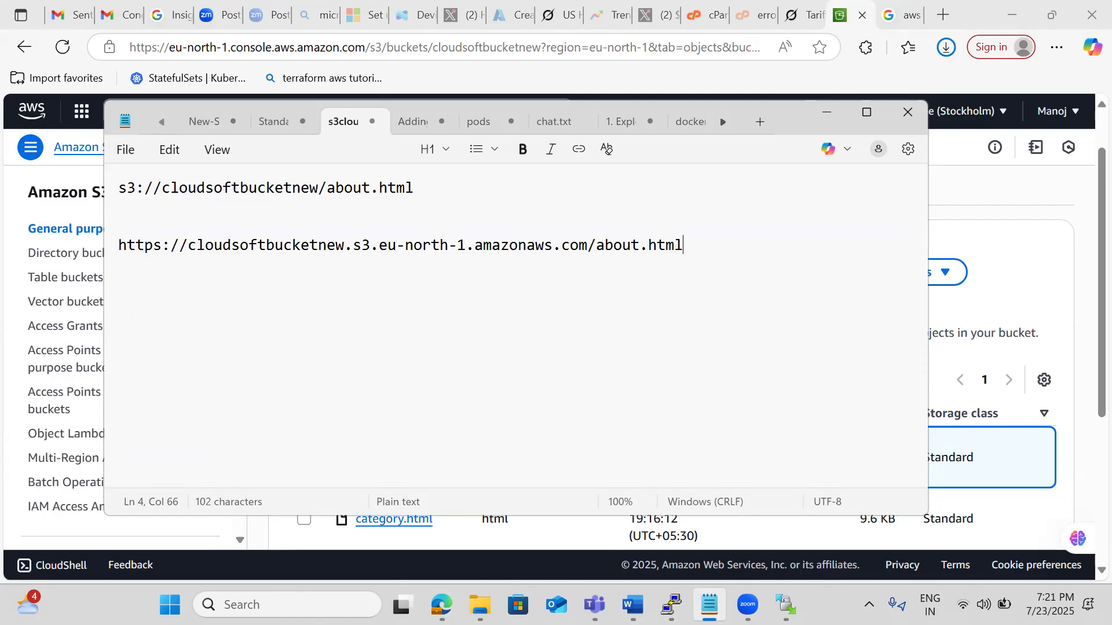
Review the actions offered for about.html and the bucket's properties on versioning, server access logging and CloudTrail data events.
left_click(960, 228)
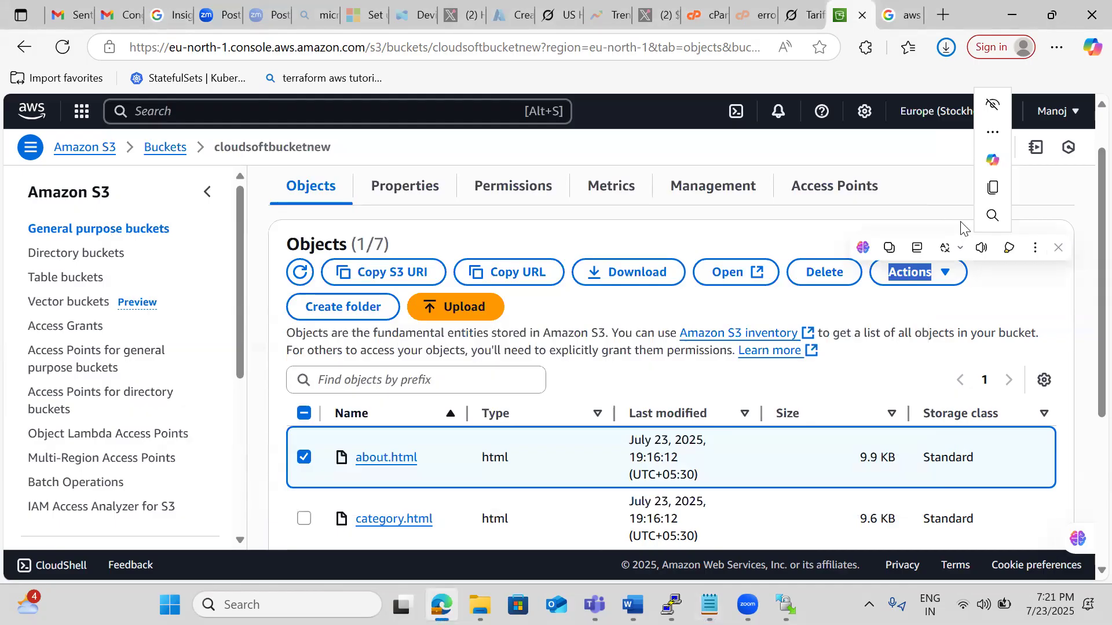
left_click(923, 282)
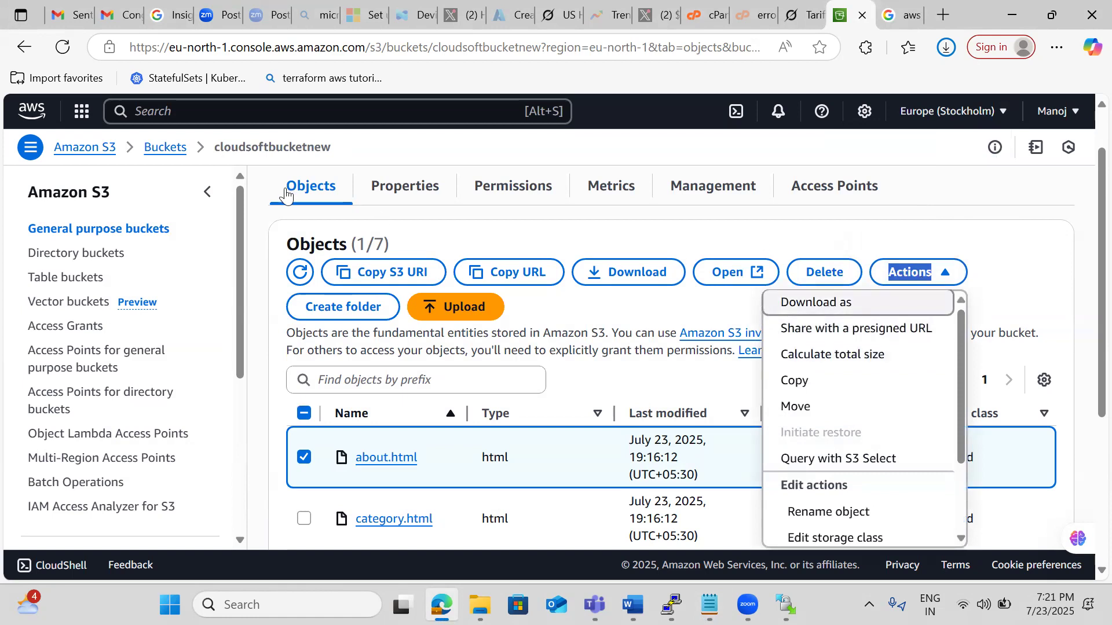
left_click(403, 208)
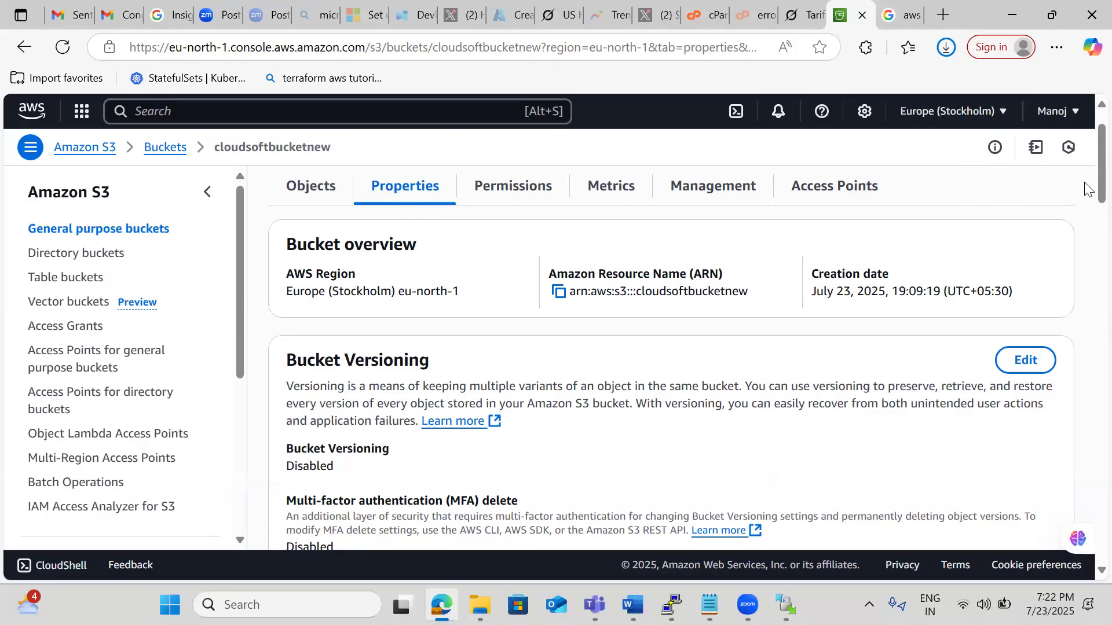
scroll(1086, 190, "down", 4)
left_click_drag(1084, 222, 1087, 354)
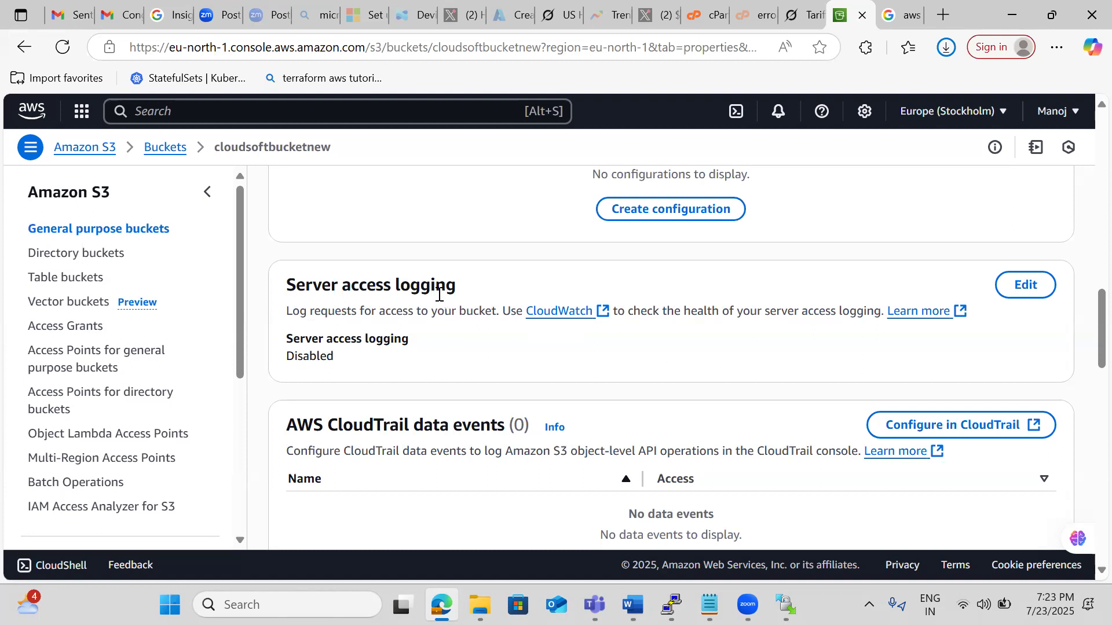
scroll(440, 298, "down", 1)
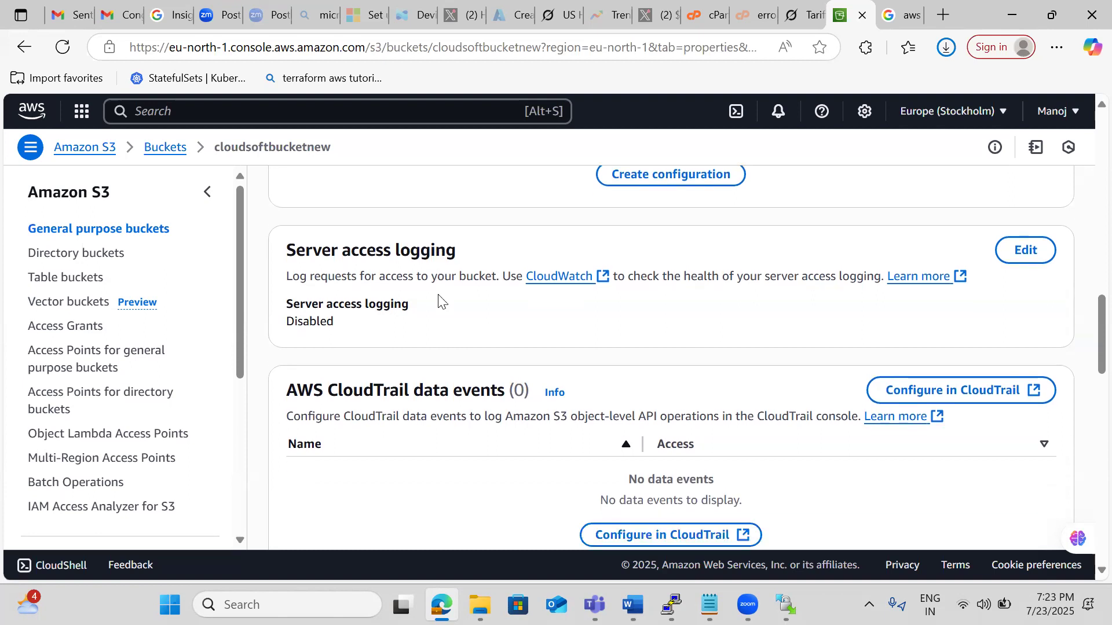
scroll(440, 298, "down", 2)
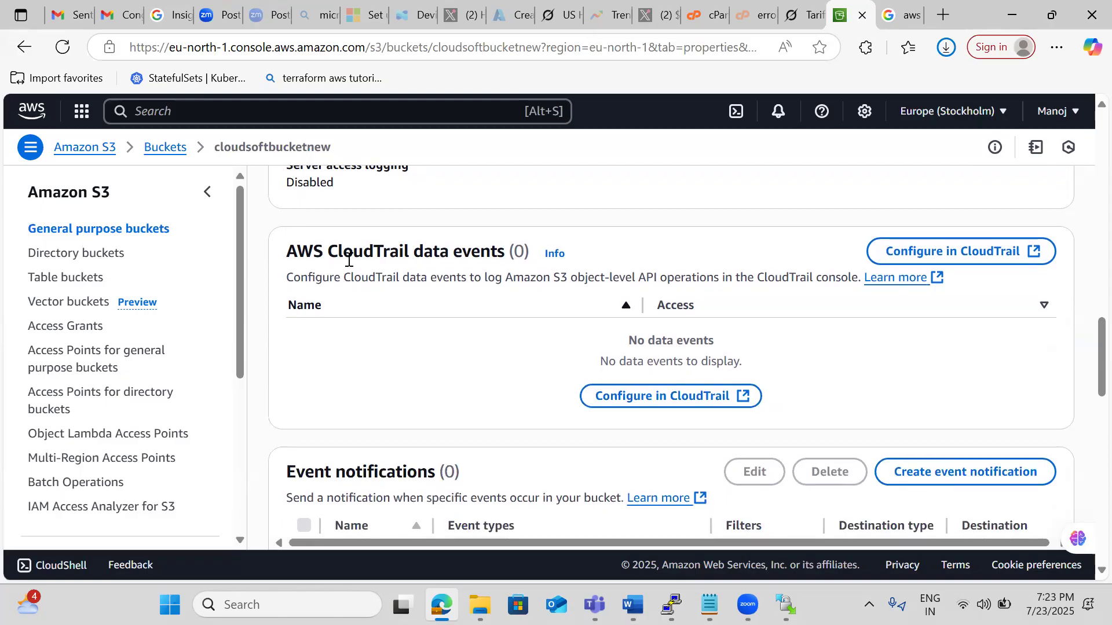
Examine the bucket's event notification, EventBridge, transfer acceleration, Object Lock and Requester pays settings.
scroll(349, 260, "down", 4)
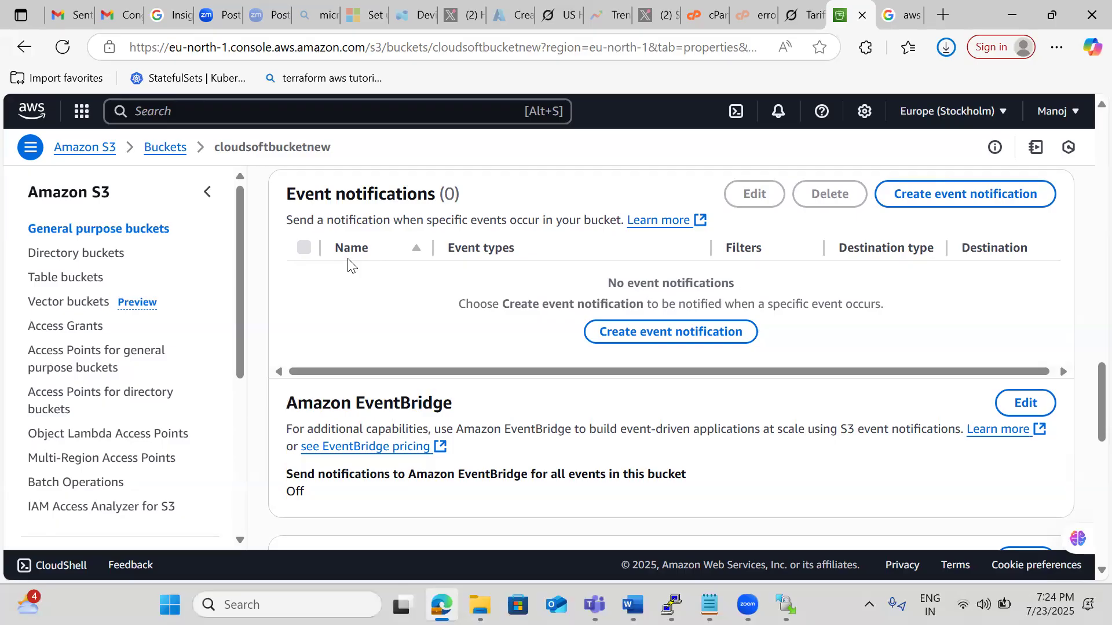
scroll(349, 264, "down", 3)
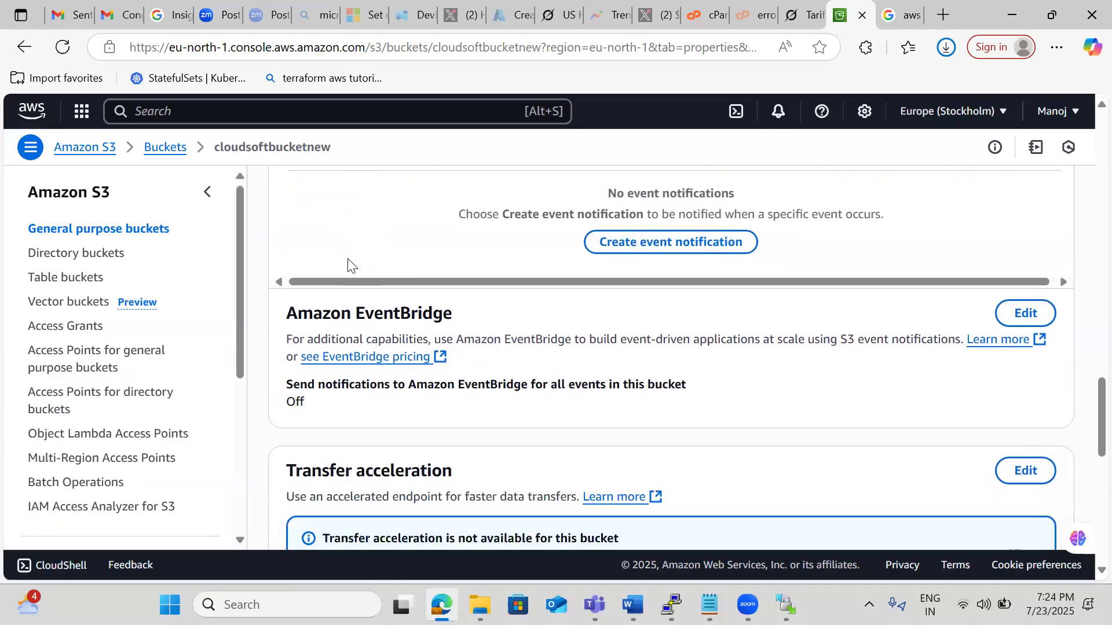
scroll(348, 260, "down", 3)
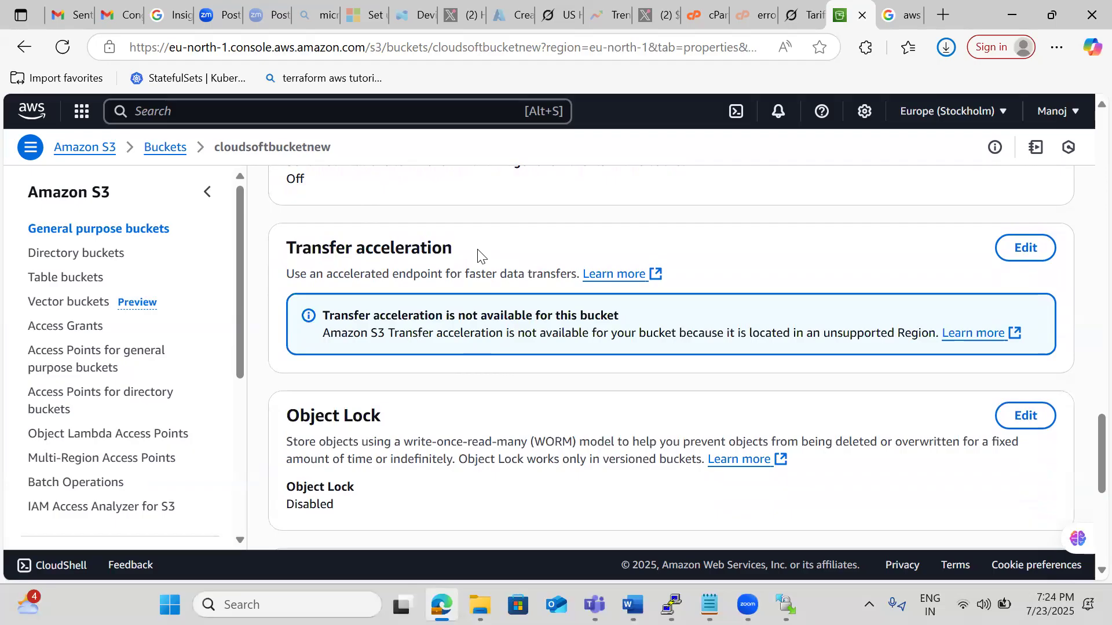
scroll(478, 254, "down", 1)
scroll(478, 254, "down", 2)
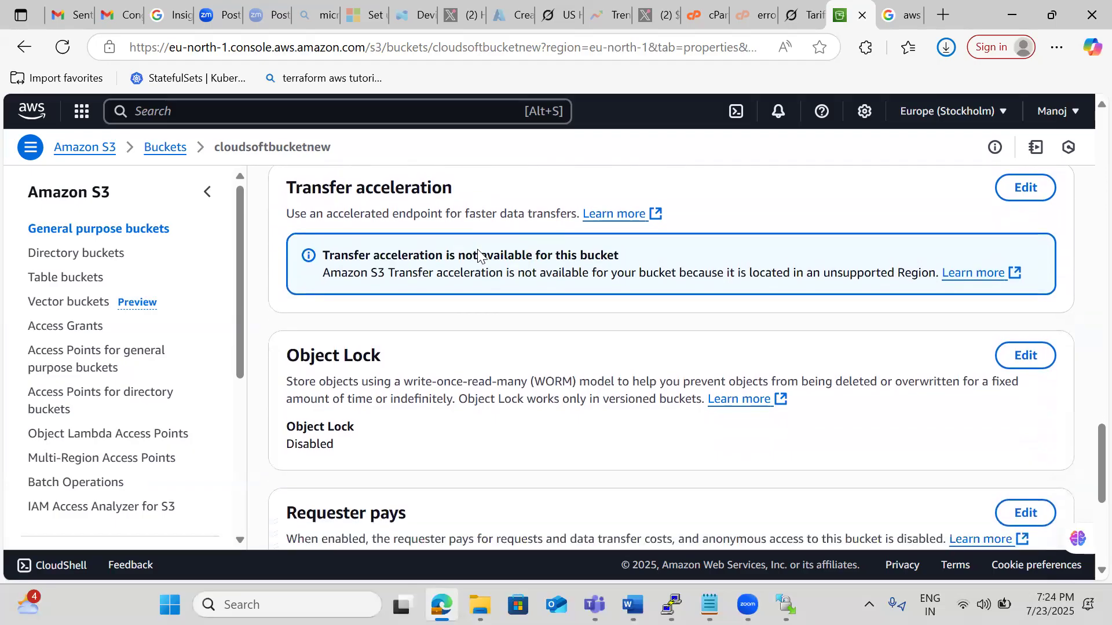
scroll(478, 254, "down", 3)
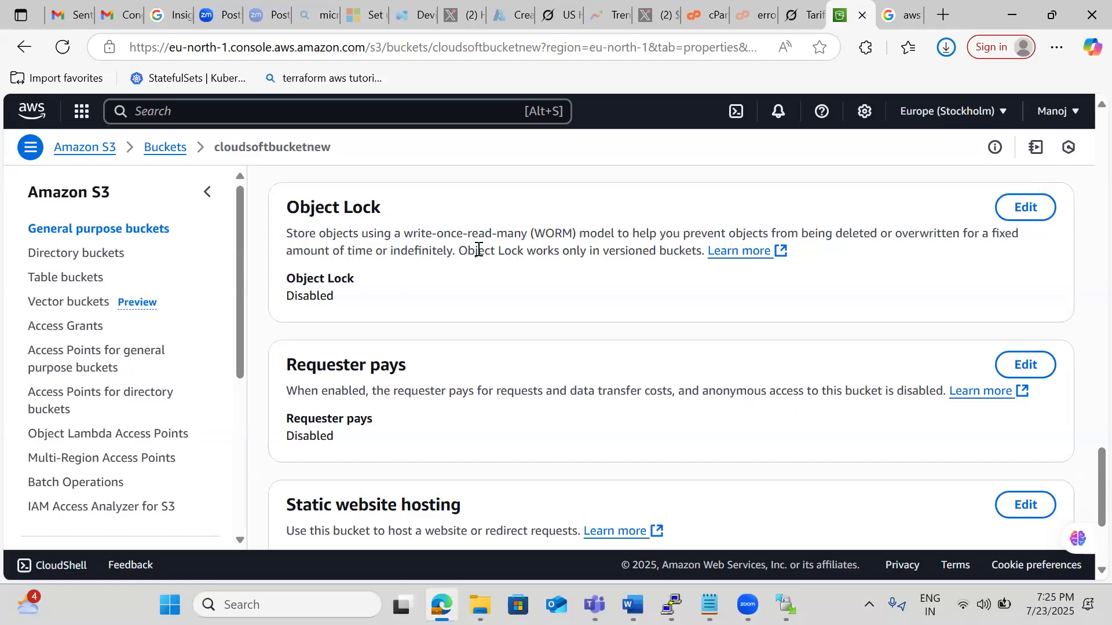
Edit the bucket's static website hosting: enable it and enter index.html as the index document.
scroll(479, 250, "down", 3)
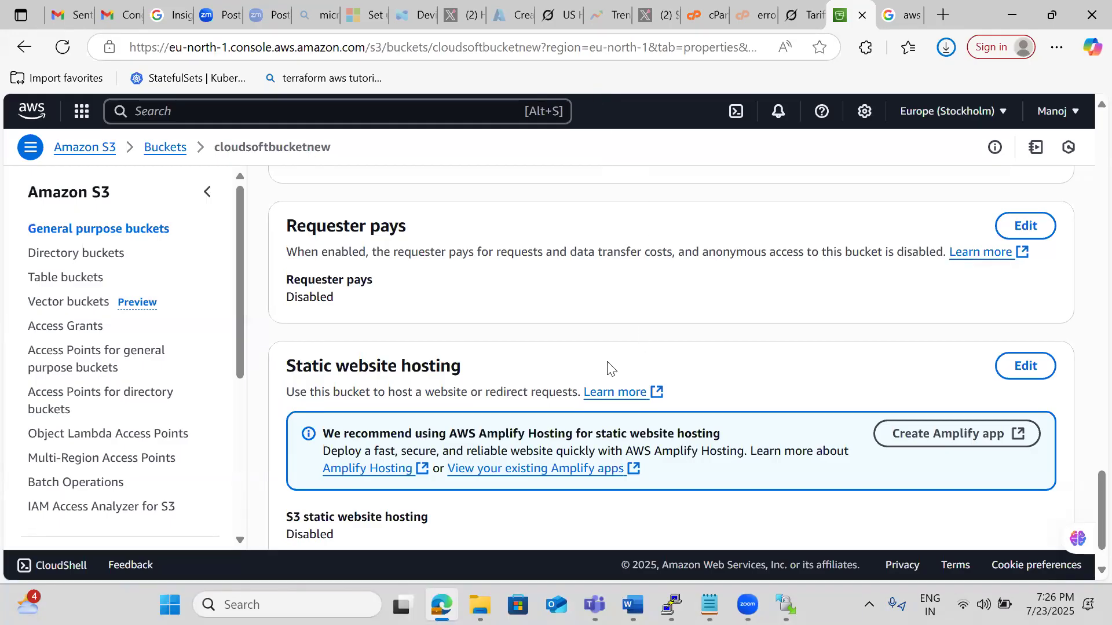
left_click(1023, 373)
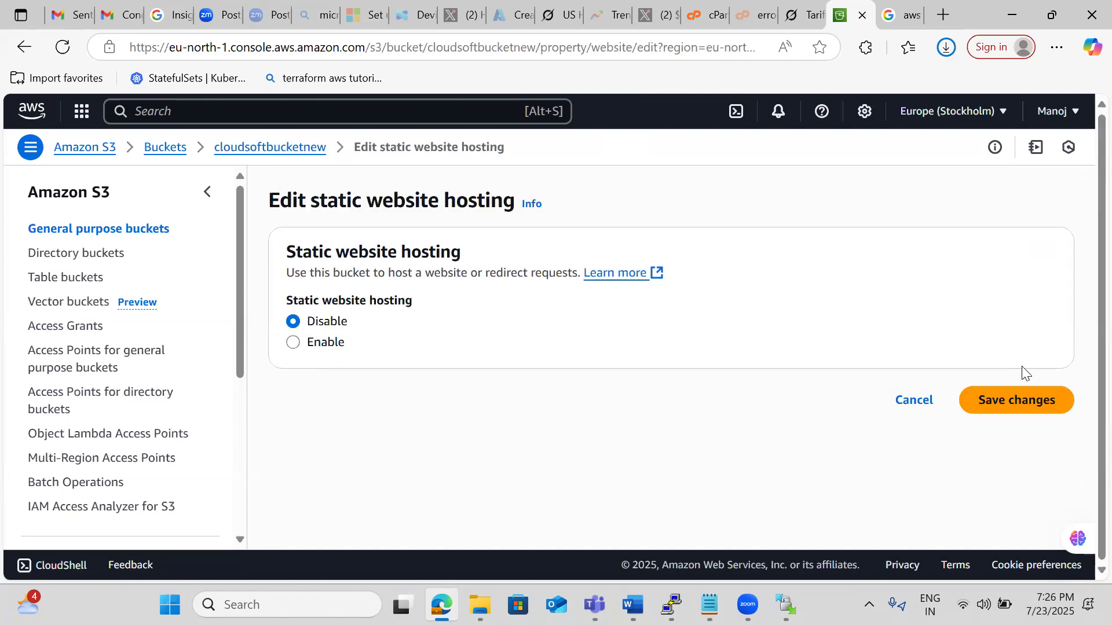
left_click(311, 350)
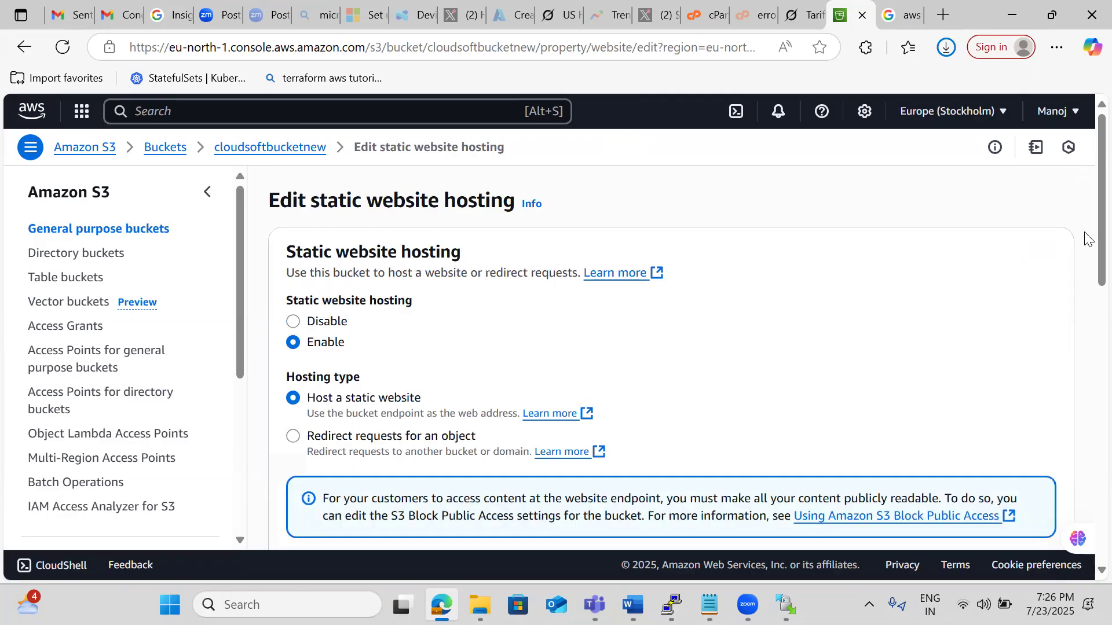
left_click_drag(1087, 228, 1087, 299)
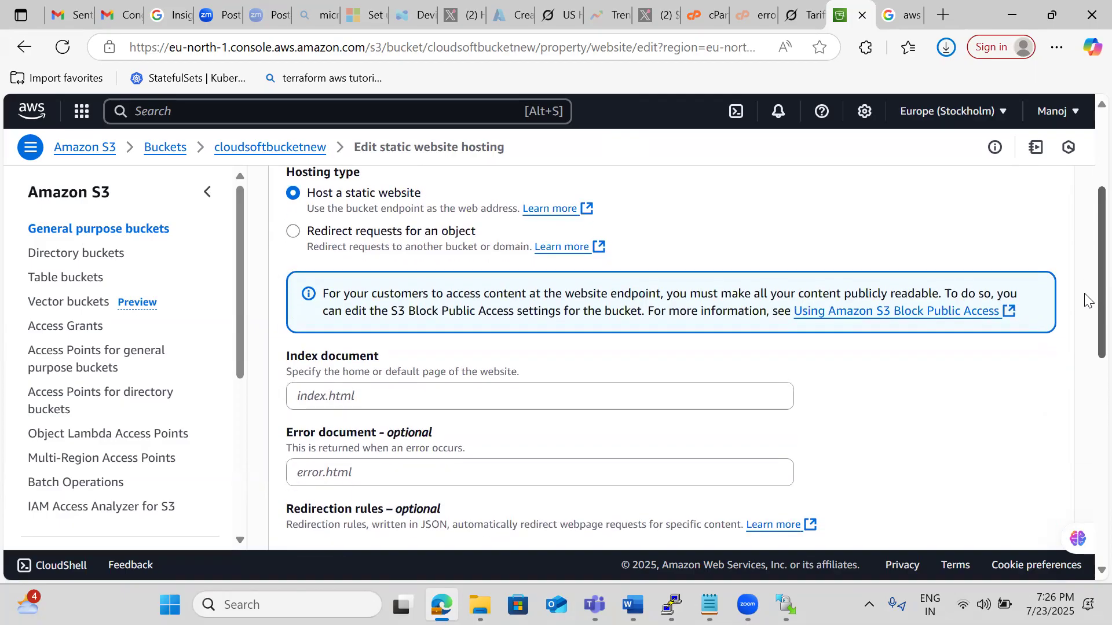
left_click(334, 400)
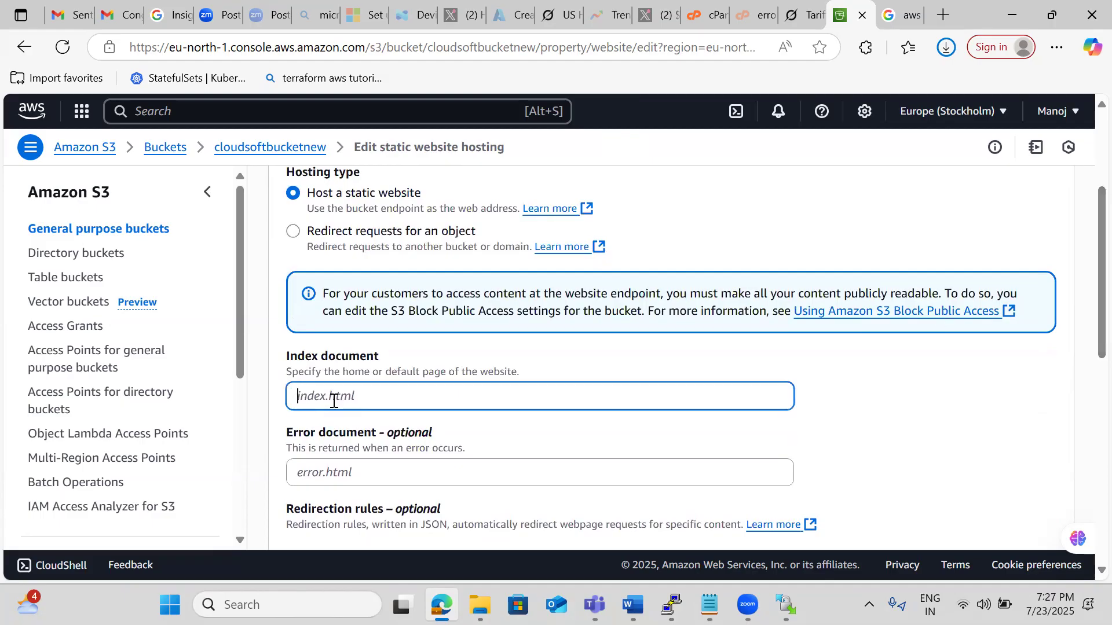
type("index.html")
Check the page file names in the spering folder, enter work.html as the error document, and save the static website hosting settings.
mouse_move(480, 604)
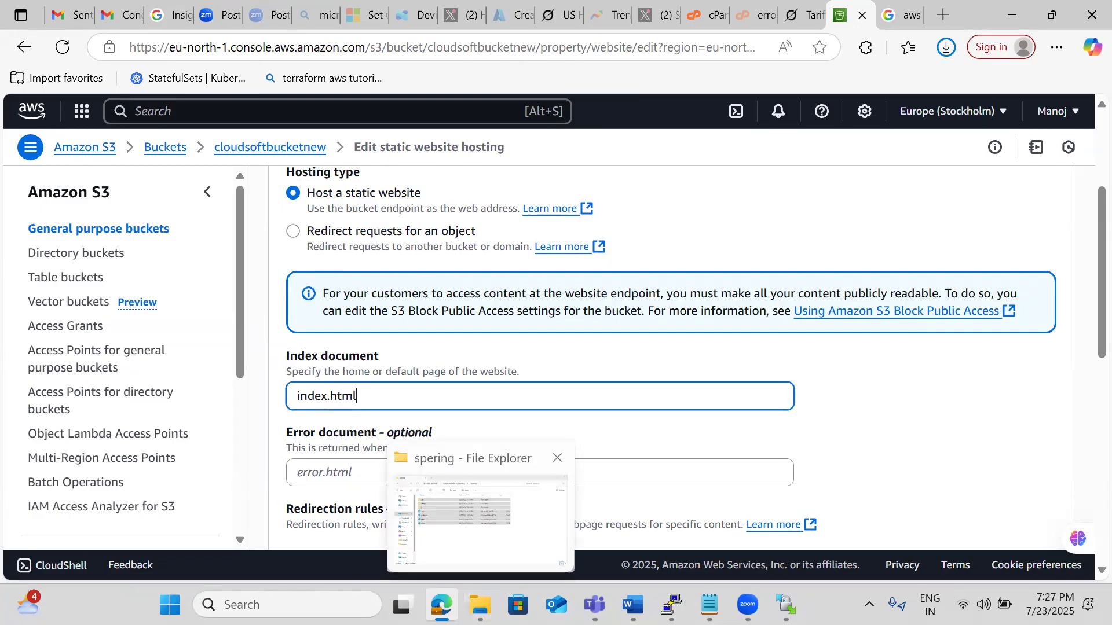
left_click(479, 519)
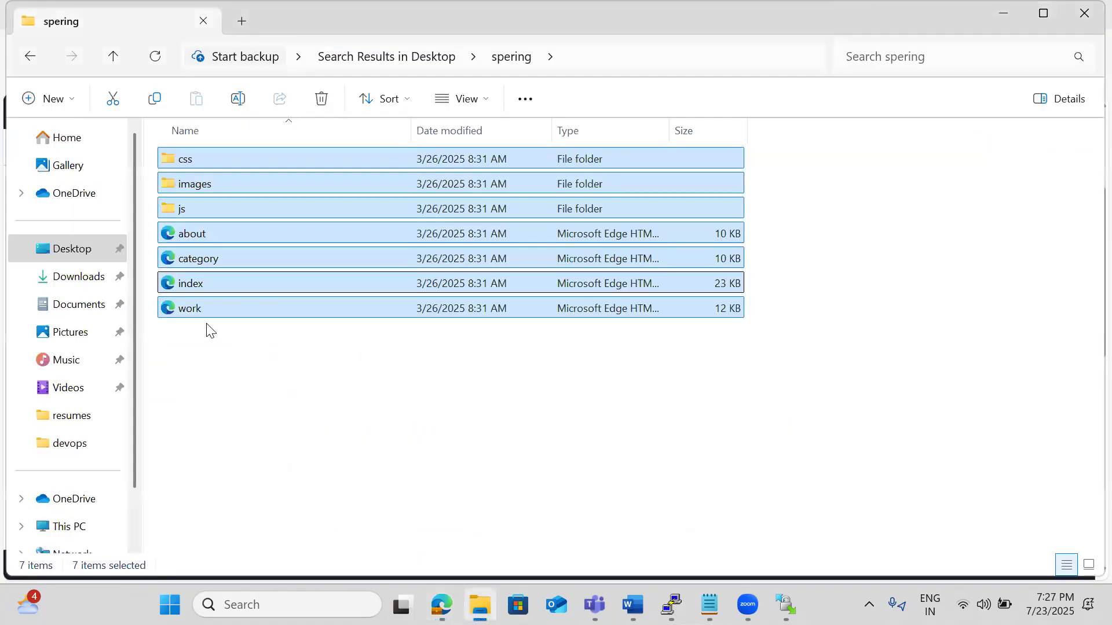
key("alt+Tab")
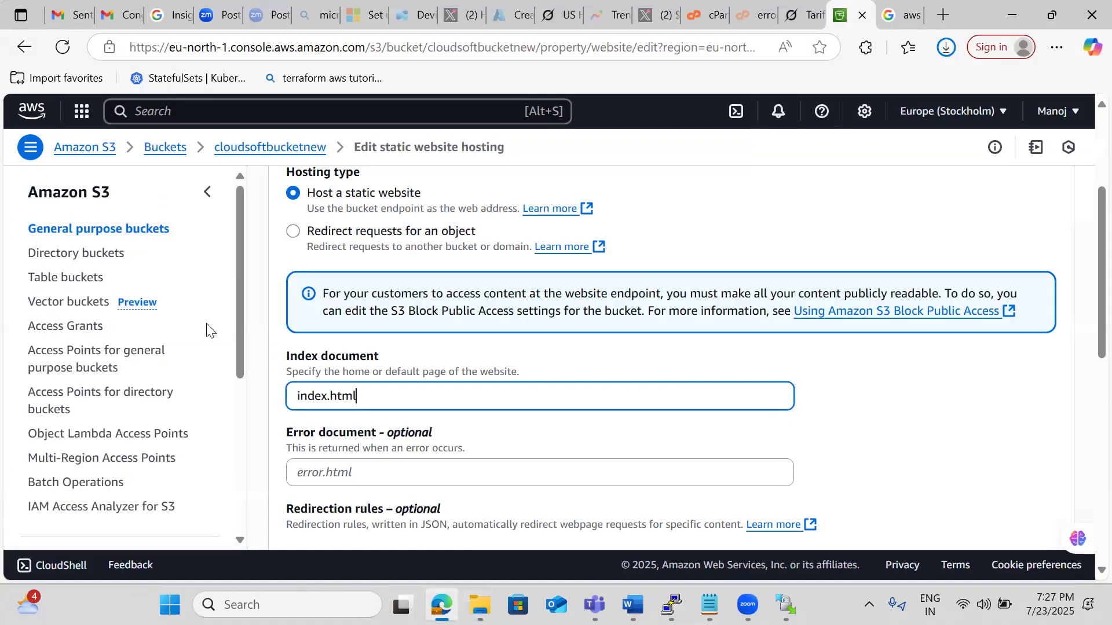
left_click(308, 474)
type("work.html")
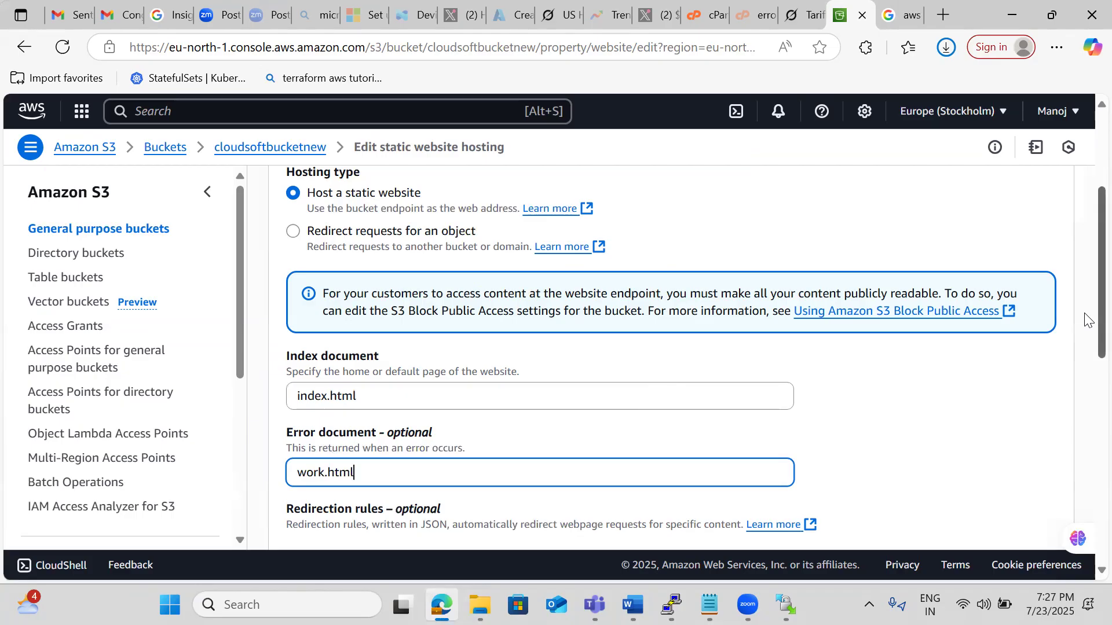
scroll(1085, 320, "down", 8)
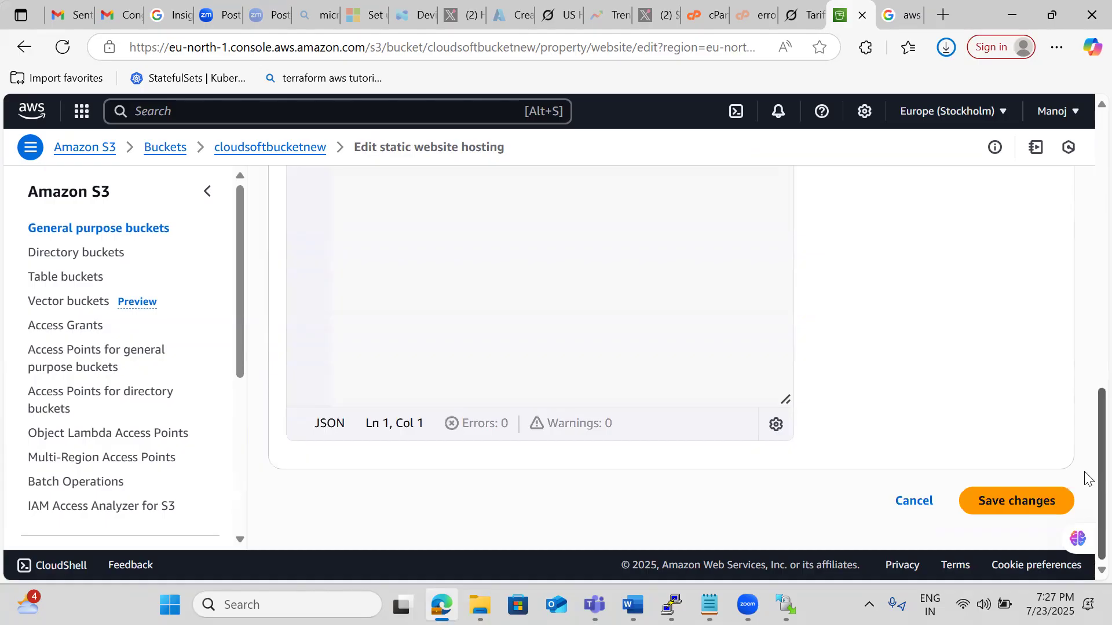
left_click(1025, 501)
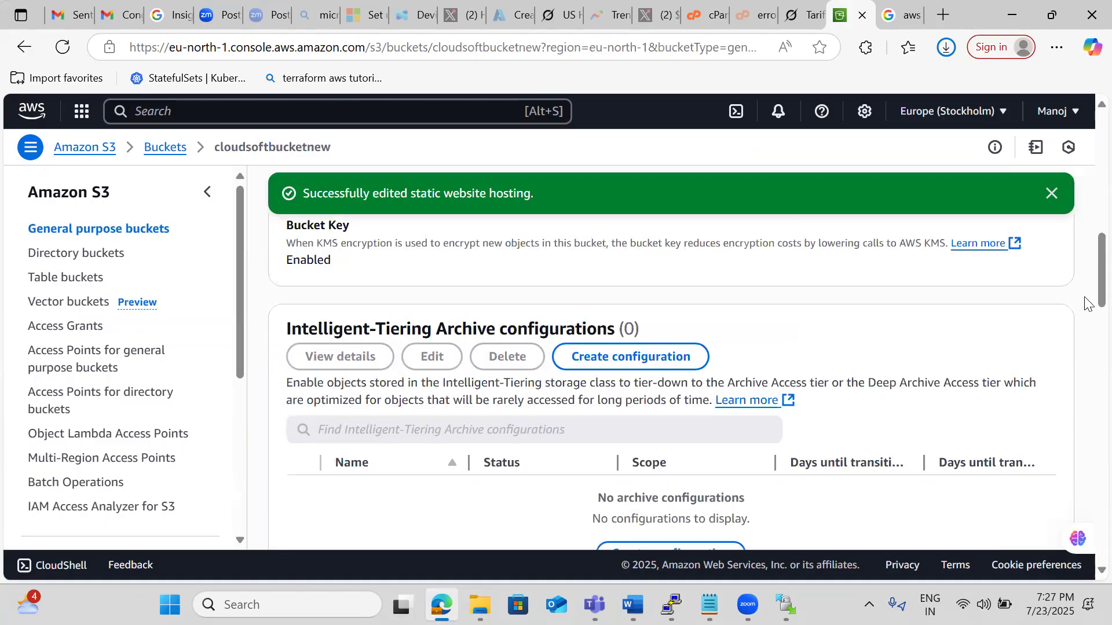
Copy the bucket website endpoint from the static website hosting section and paste it below the object URL in the Notepad note.
scroll(1086, 291, "down", 15)
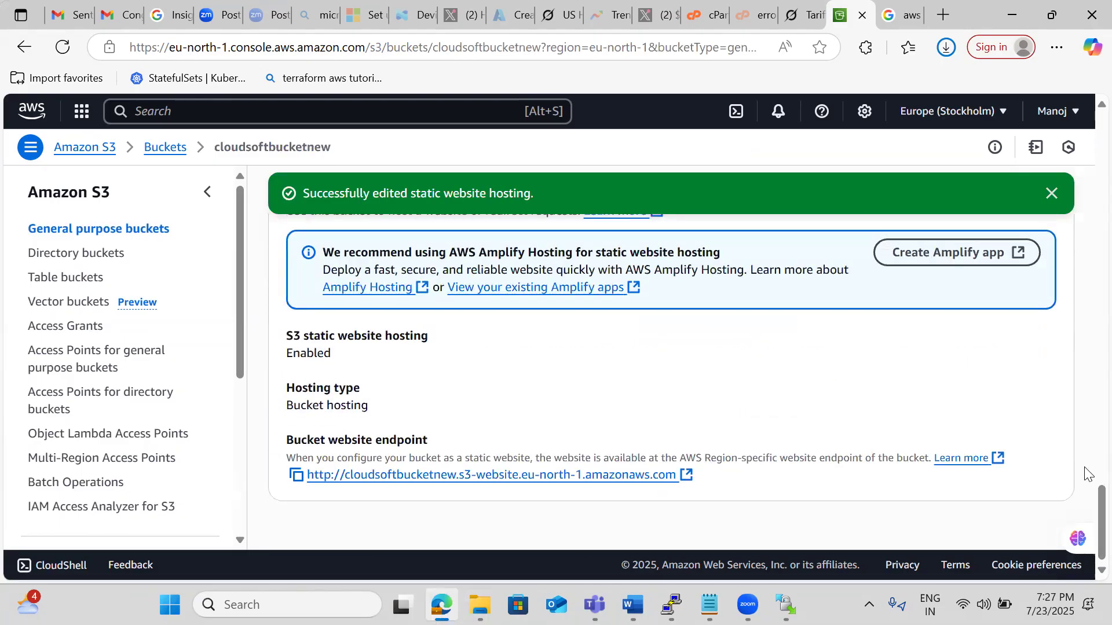
left_click(297, 475)
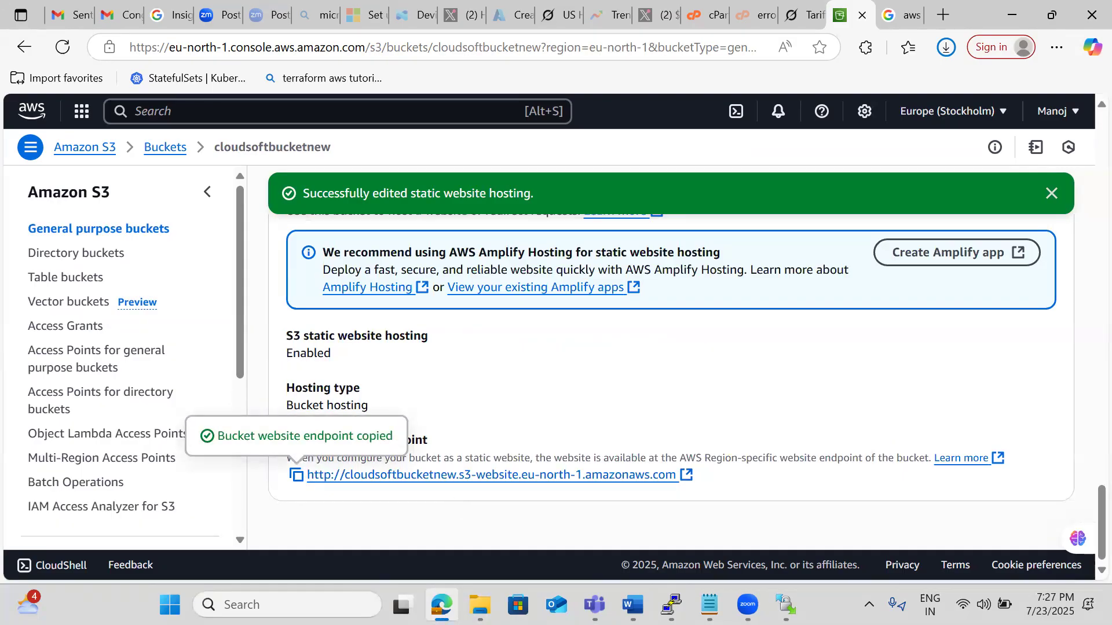
left_click(709, 605)
key("Return")
key("Return")
key("Return")
key("Return")
key("ctrl+v")
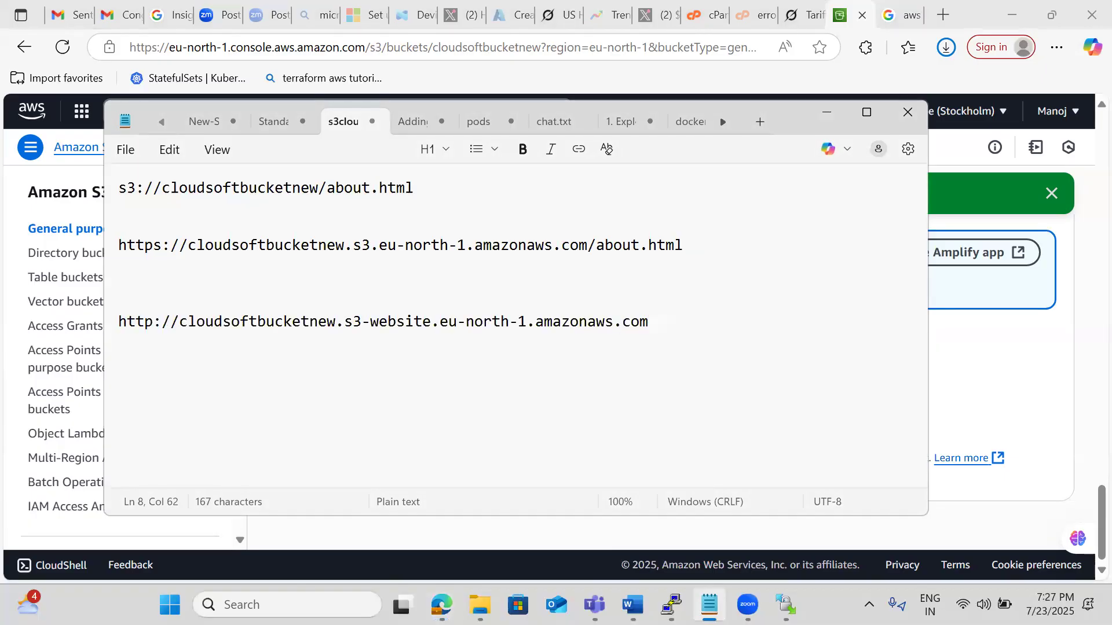
Load the noted bucket website endpoint in the browser tab holding the Google snowball image search, and dismiss the translation offer.
key("shift+Home")
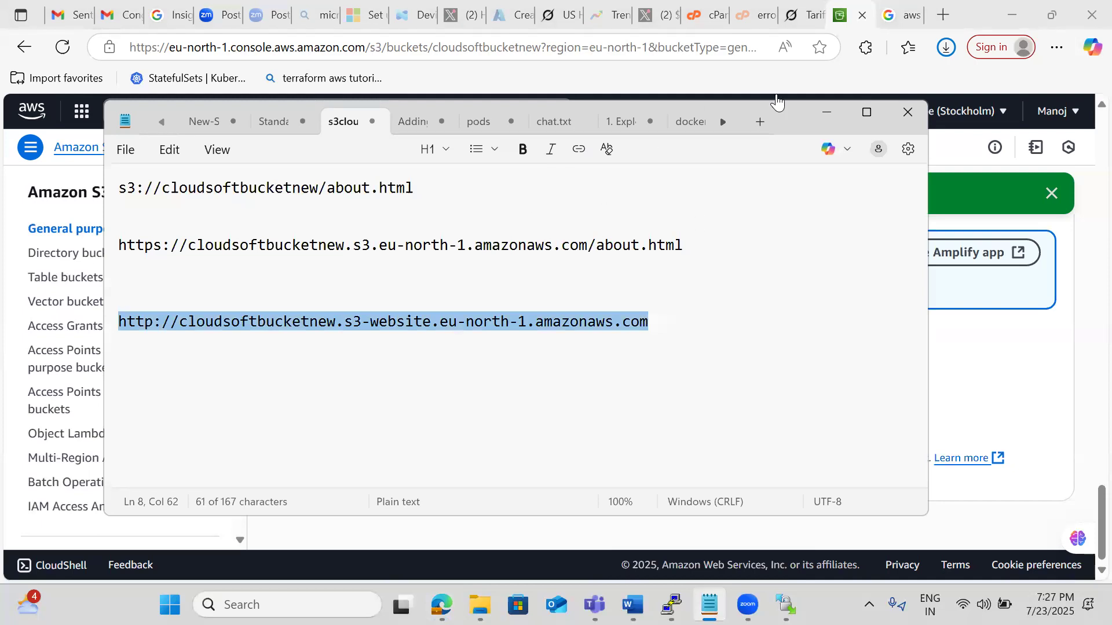
left_click(903, 16)
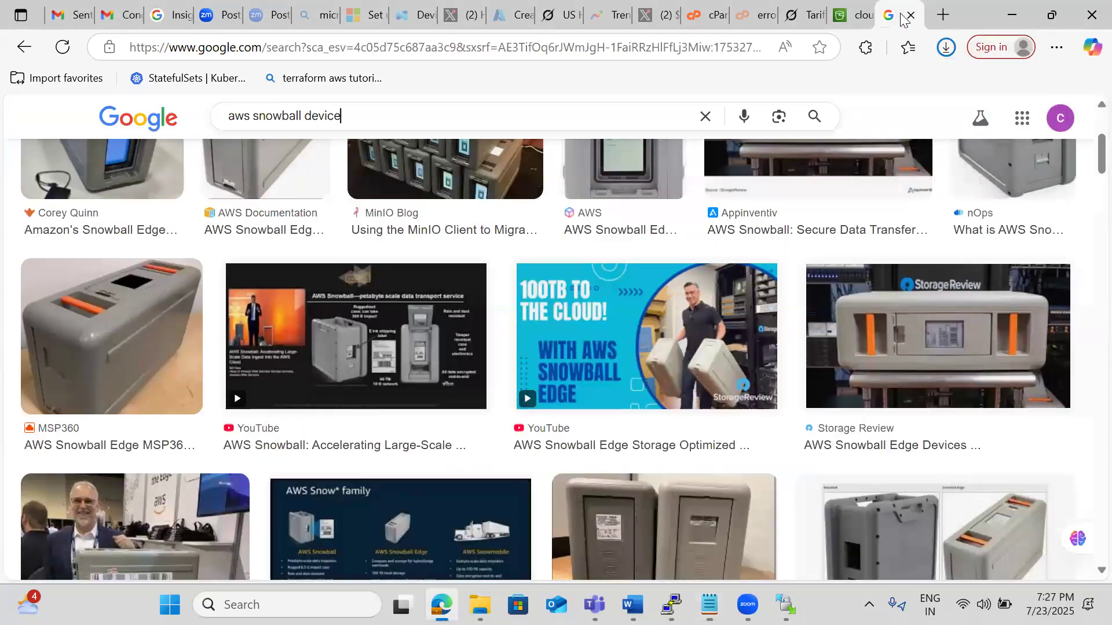
left_click(320, 47)
key("ctrl+v")
key("Return")
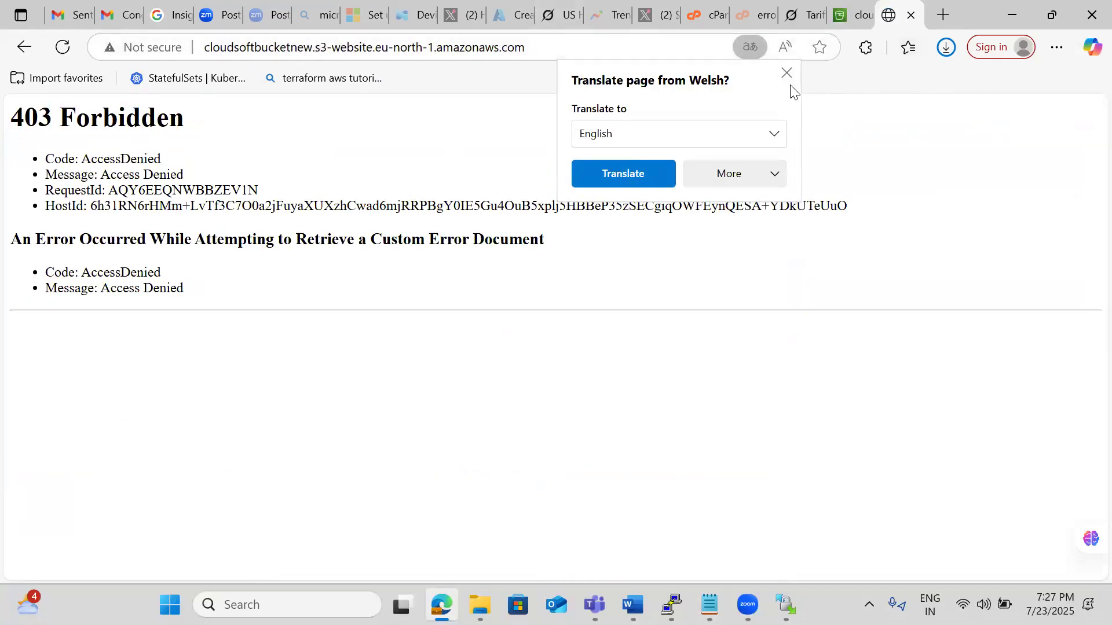
left_click(787, 74)
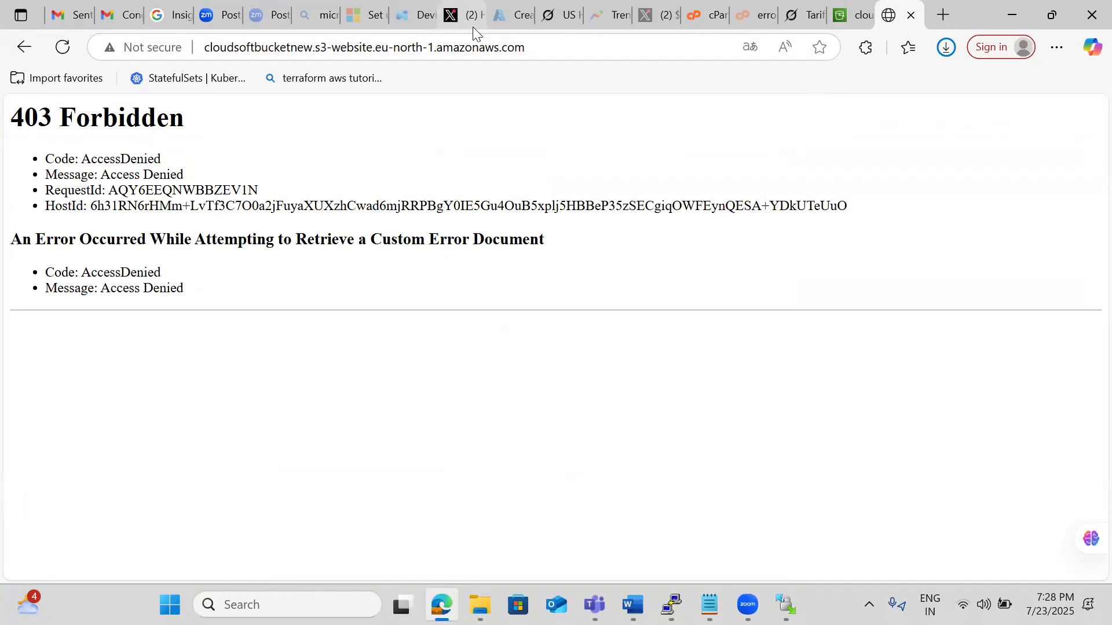
Return to cloudsoftbucketnew in the S3 console and open its permissions at the Block public access settings.
left_click(856, 16)
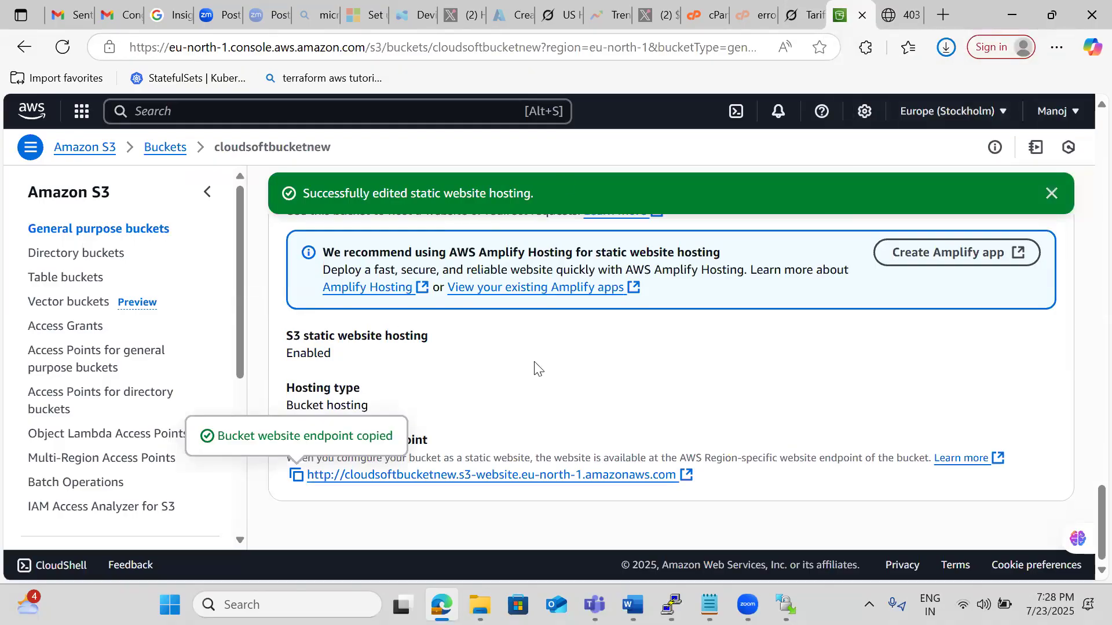
left_click(1053, 194)
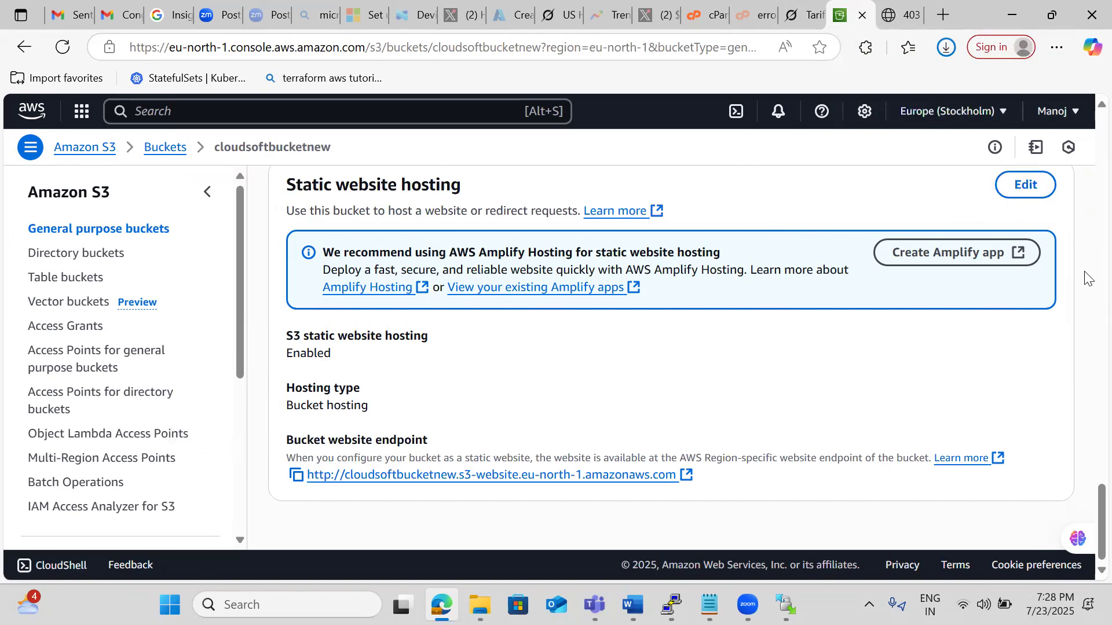
scroll(1087, 279, "up", 15)
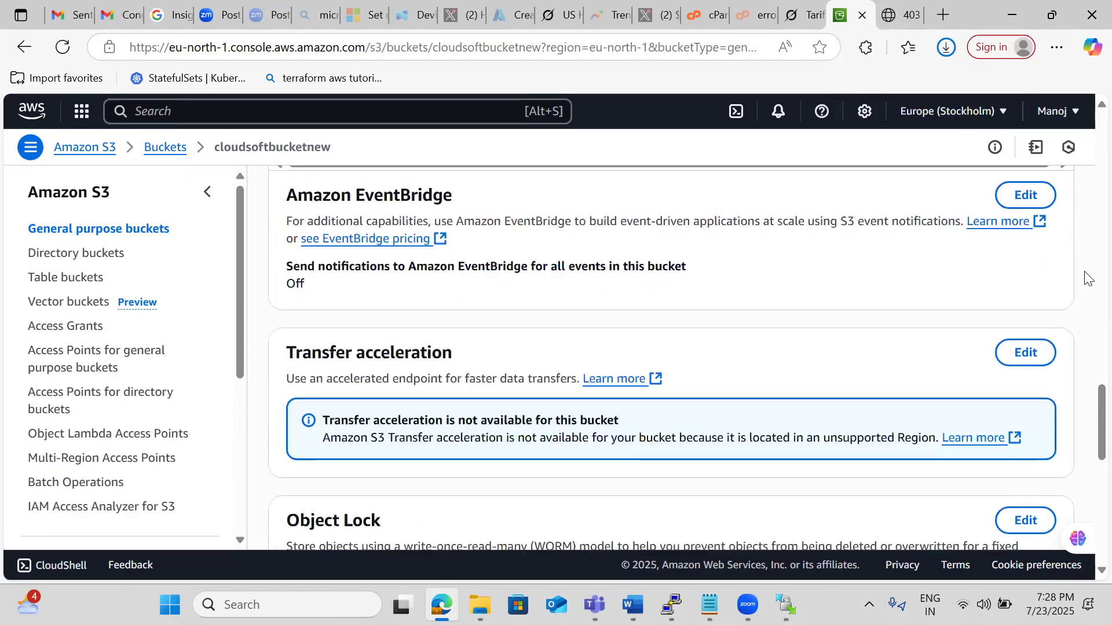
scroll(1086, 279, "up", 15)
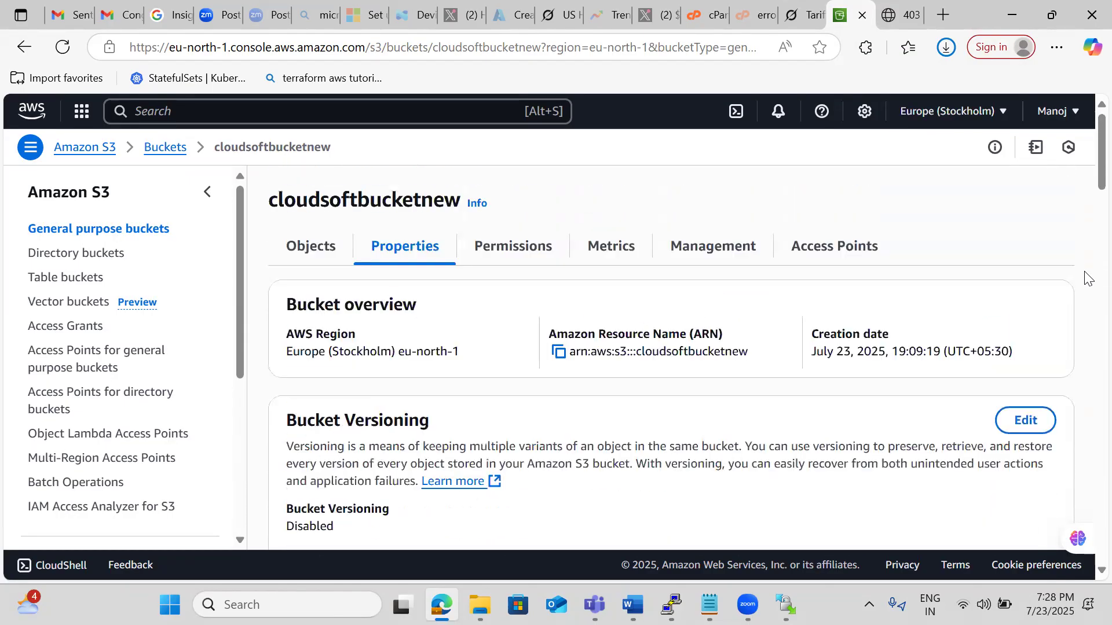
left_click(492, 255)
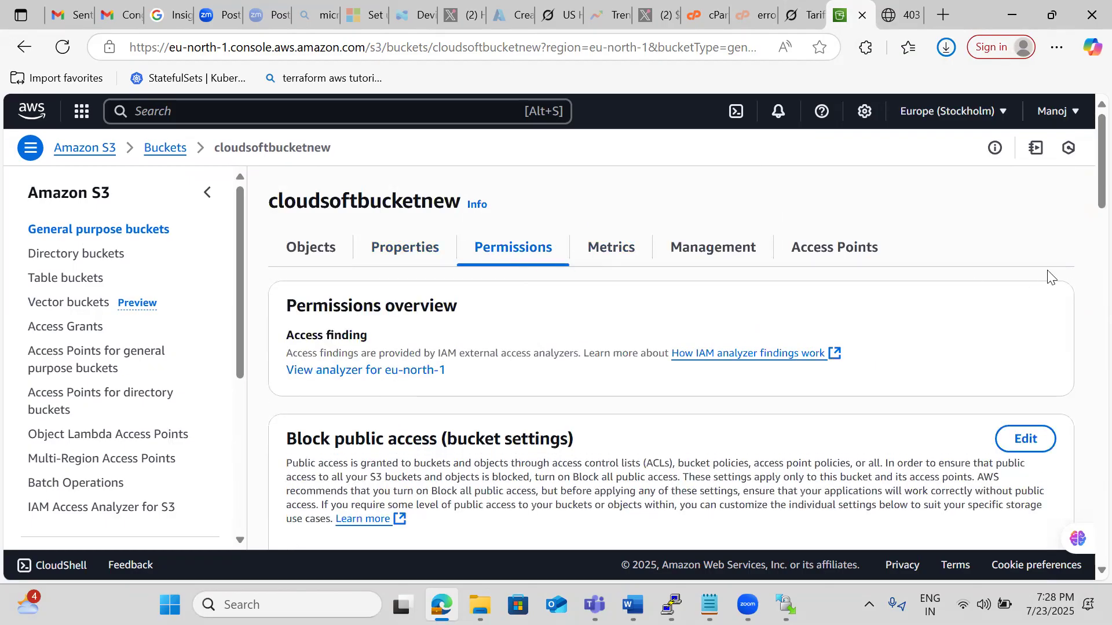
scroll(1083, 208, "down", 5)
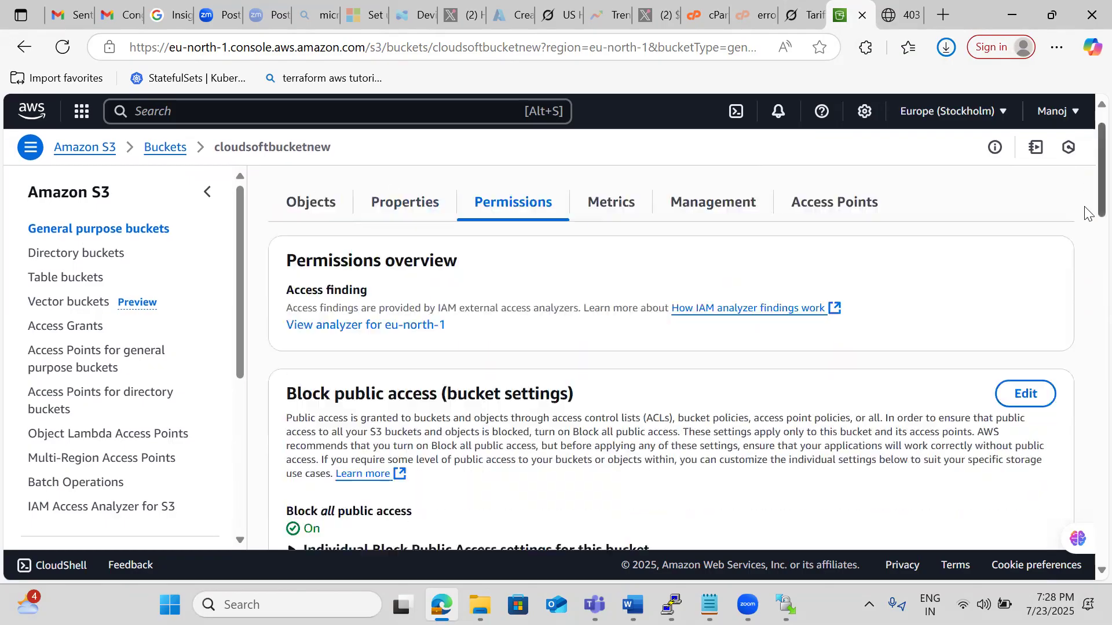
scroll(1087, 237, "up", 2)
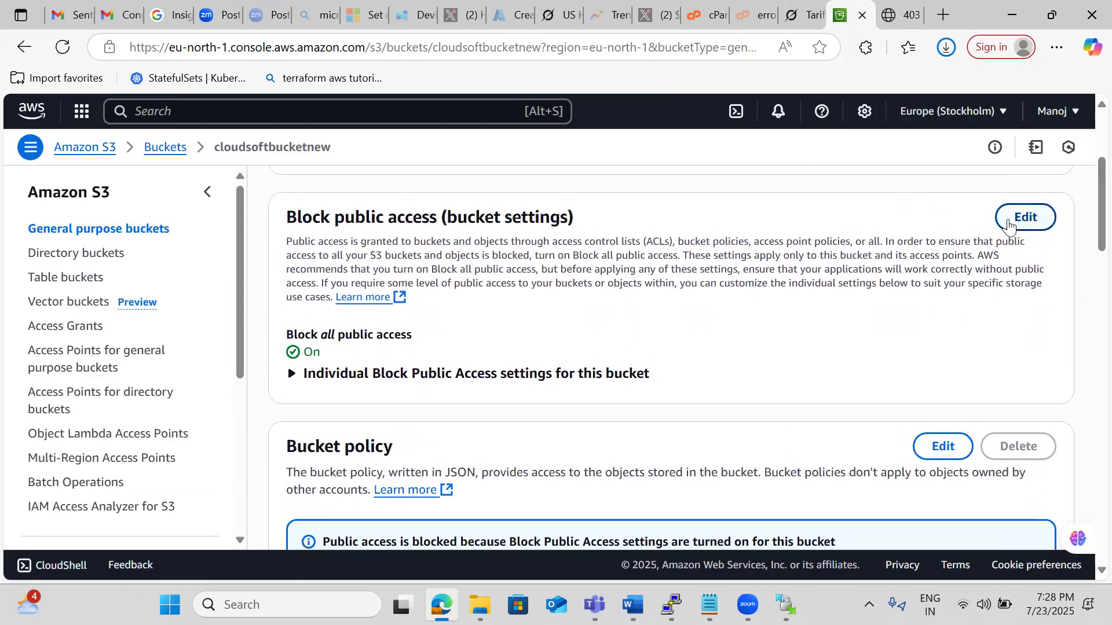
Turn off Block all public access for the bucket and save, entering confirm to approve the change.
left_click(1012, 223)
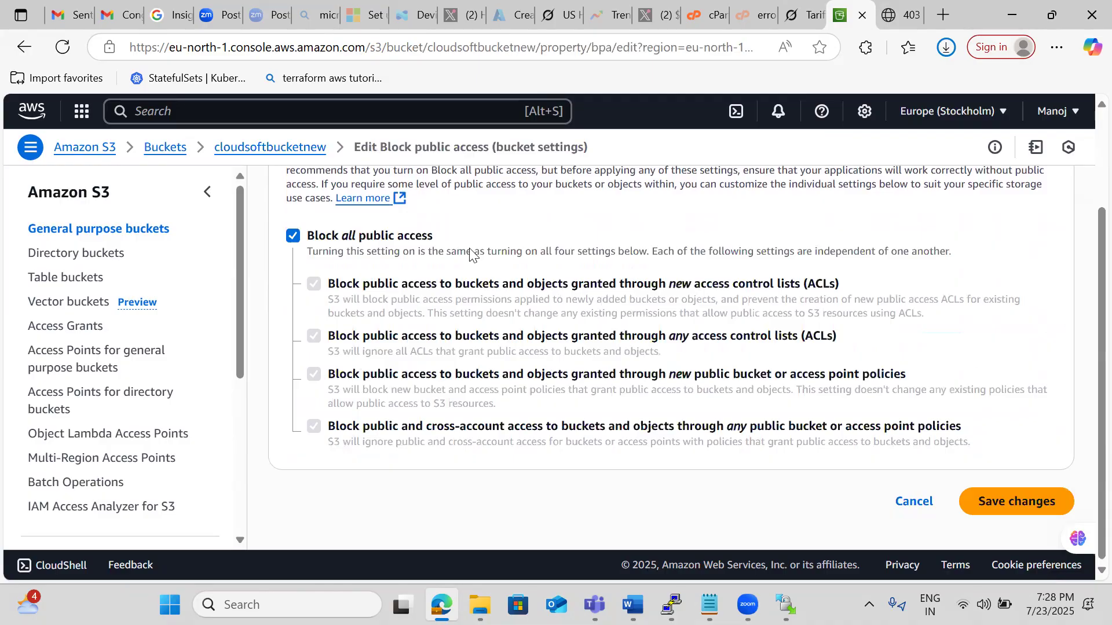
left_click(291, 239)
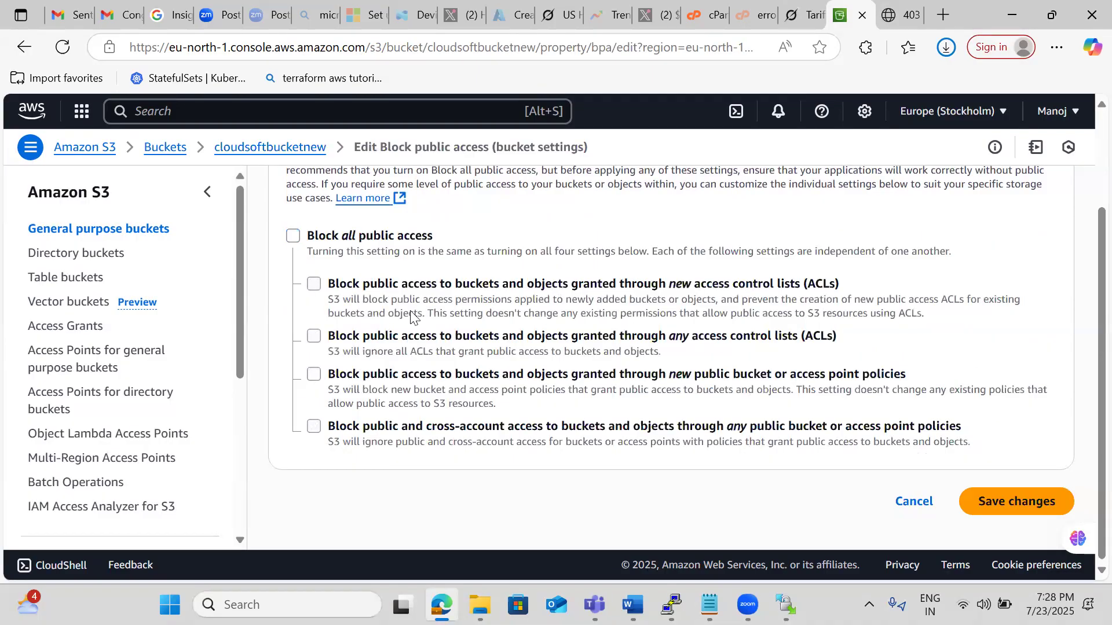
left_click(967, 509)
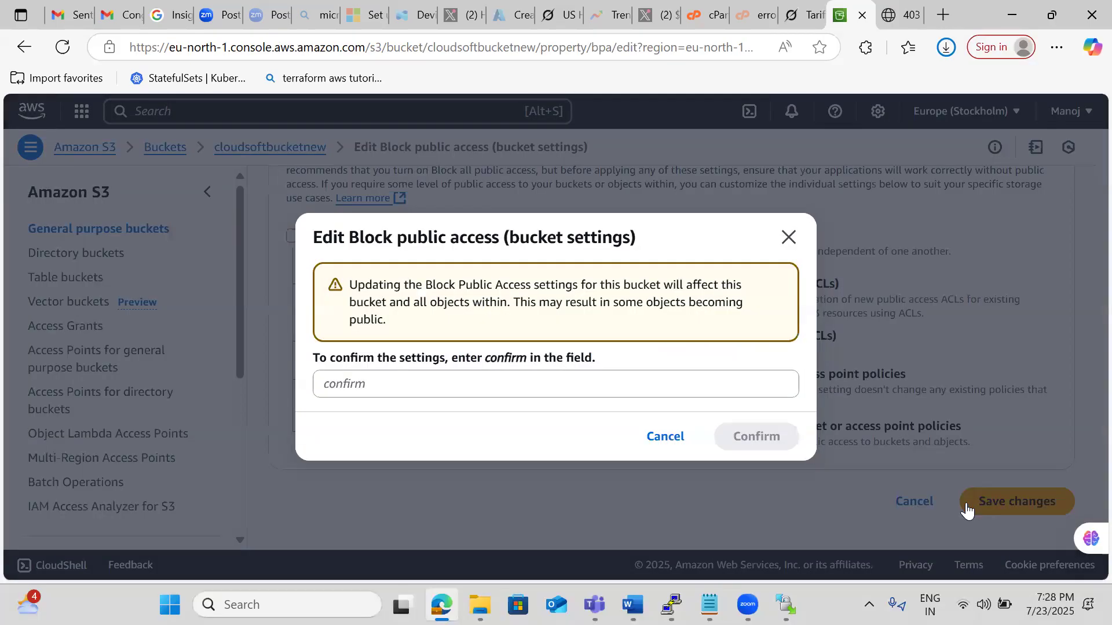
left_click(443, 377)
type("confirm")
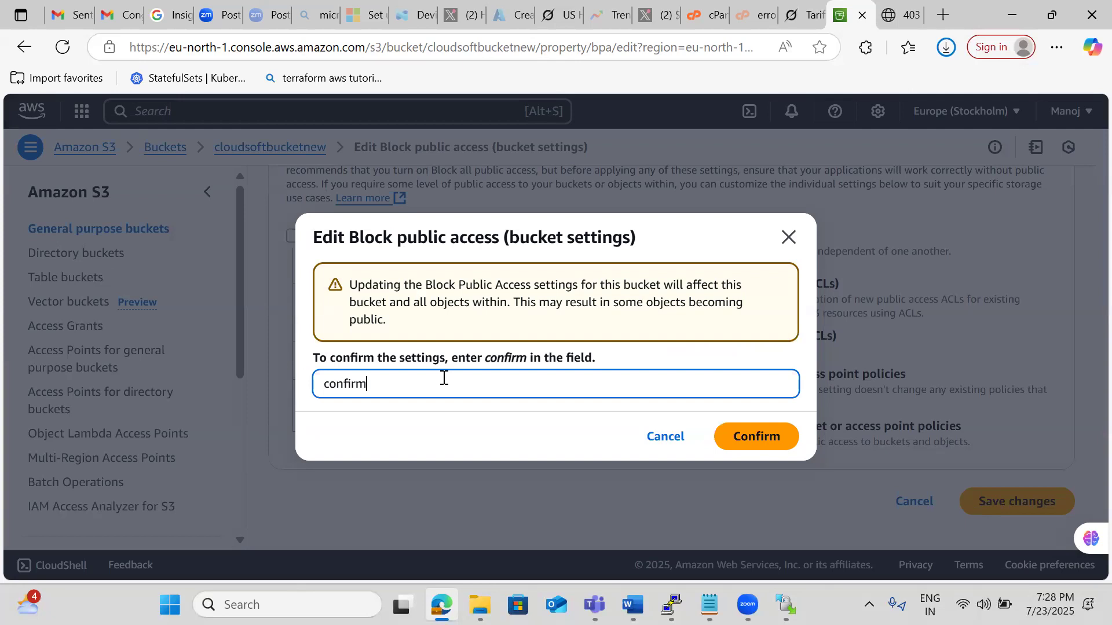
left_click(762, 447)
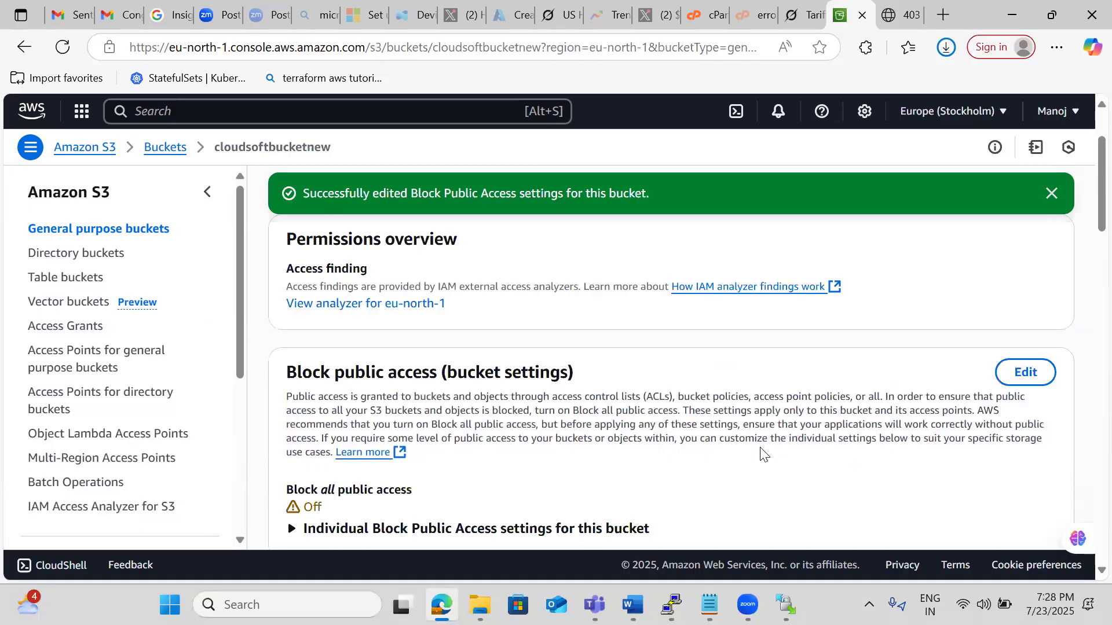
Reload the bucket website endpoint to test public access to the site.
left_click(900, 15)
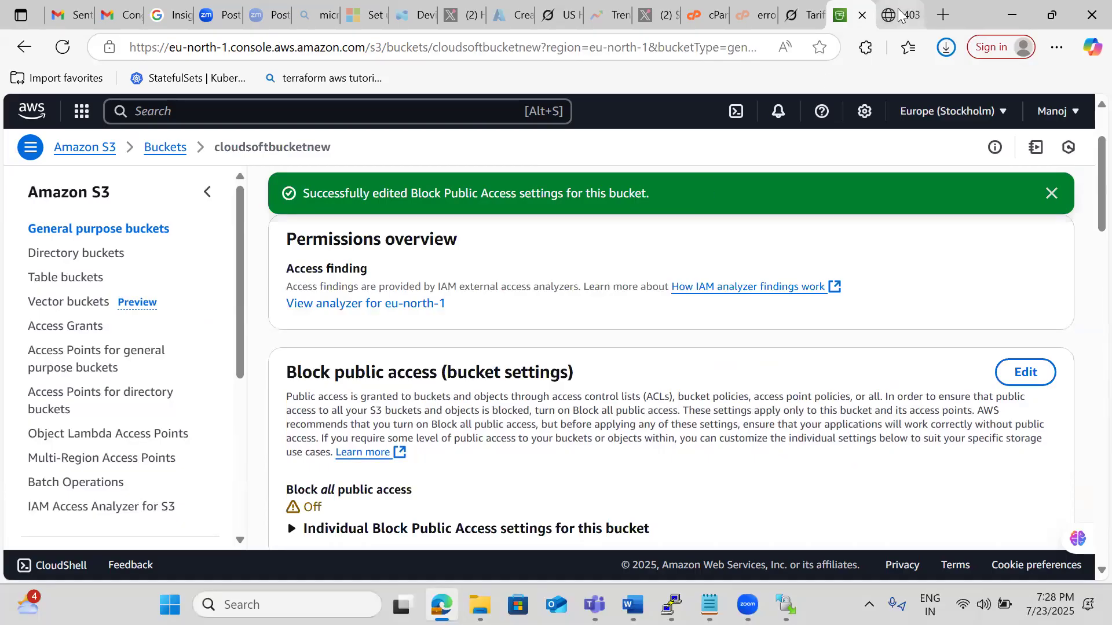
left_click(444, 51)
key("Return")
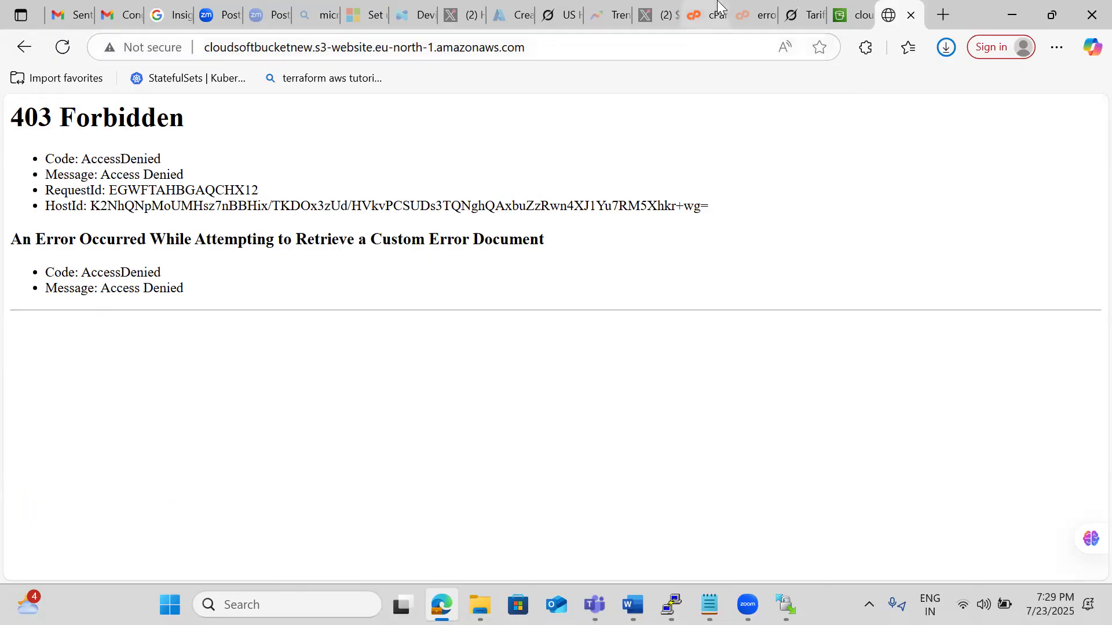
Open Google in a new browser tab and search for static website deployment with s3.
left_click(932, 19)
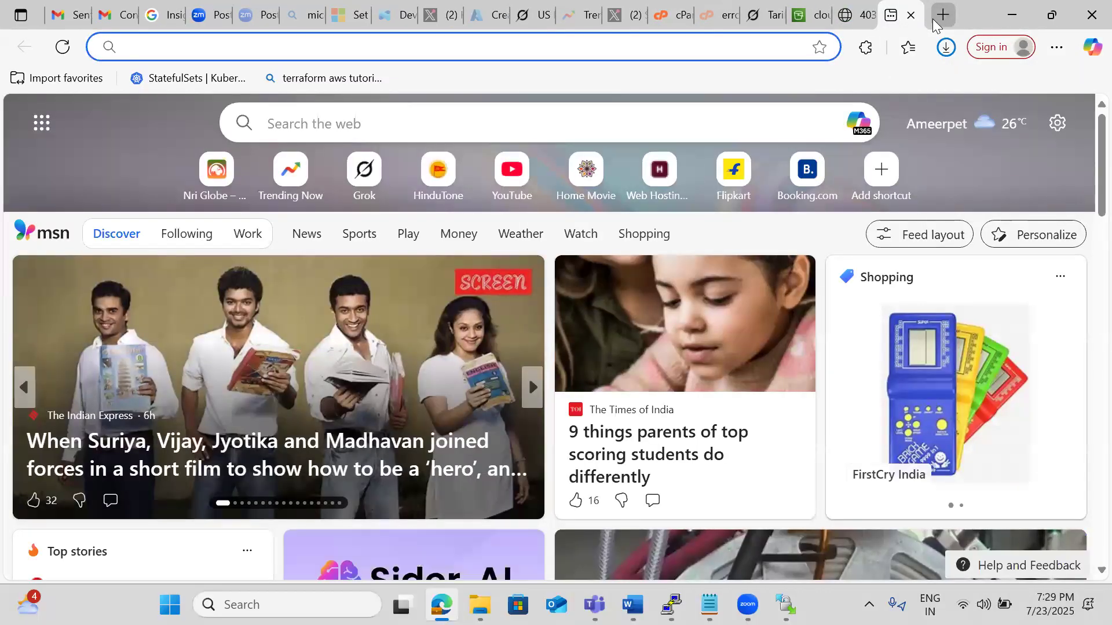
type("gogole.co")
key("Return")
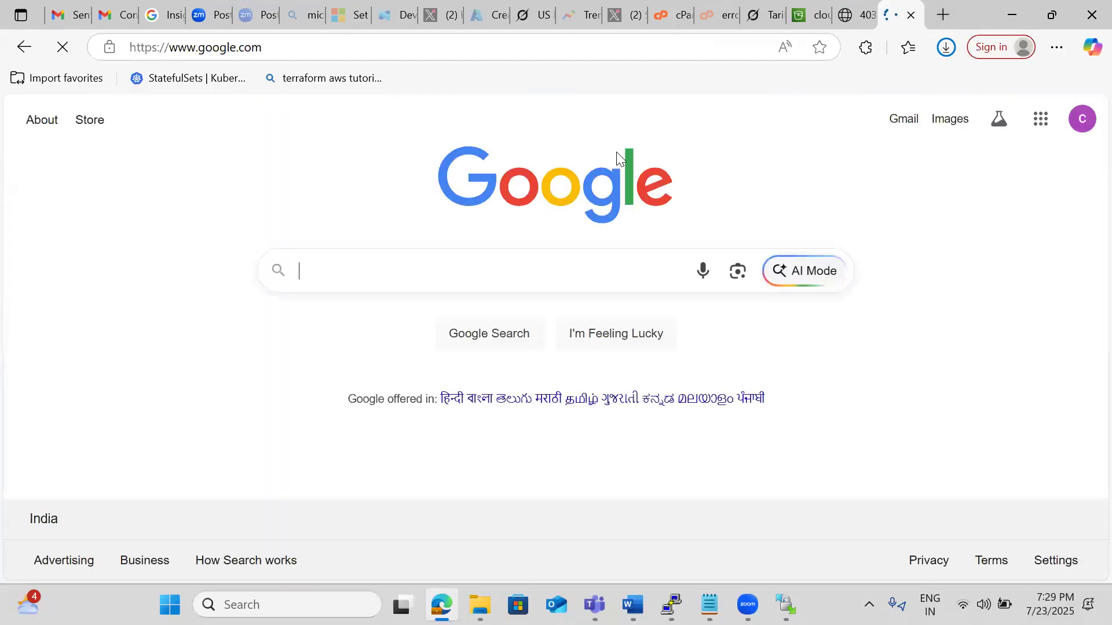
type("stait")
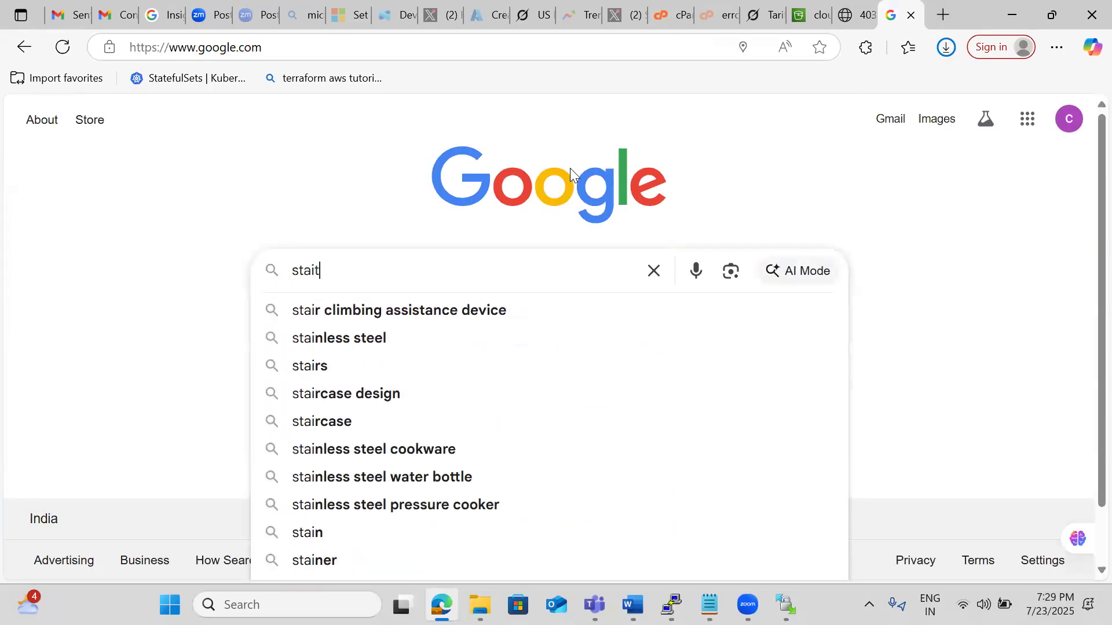
type("c website")
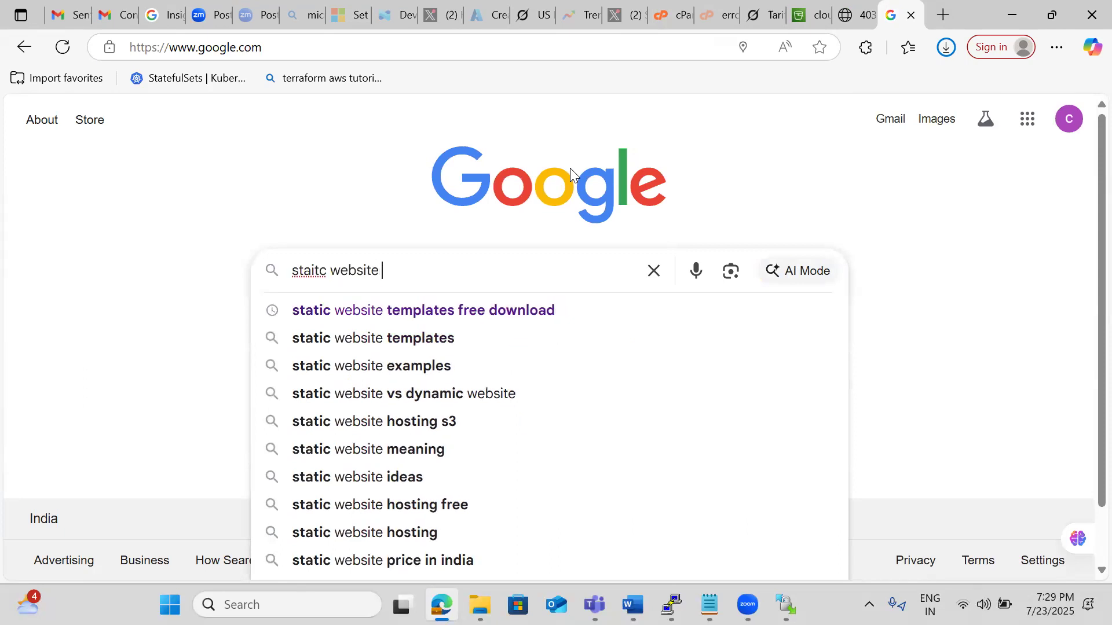
type(" dep")
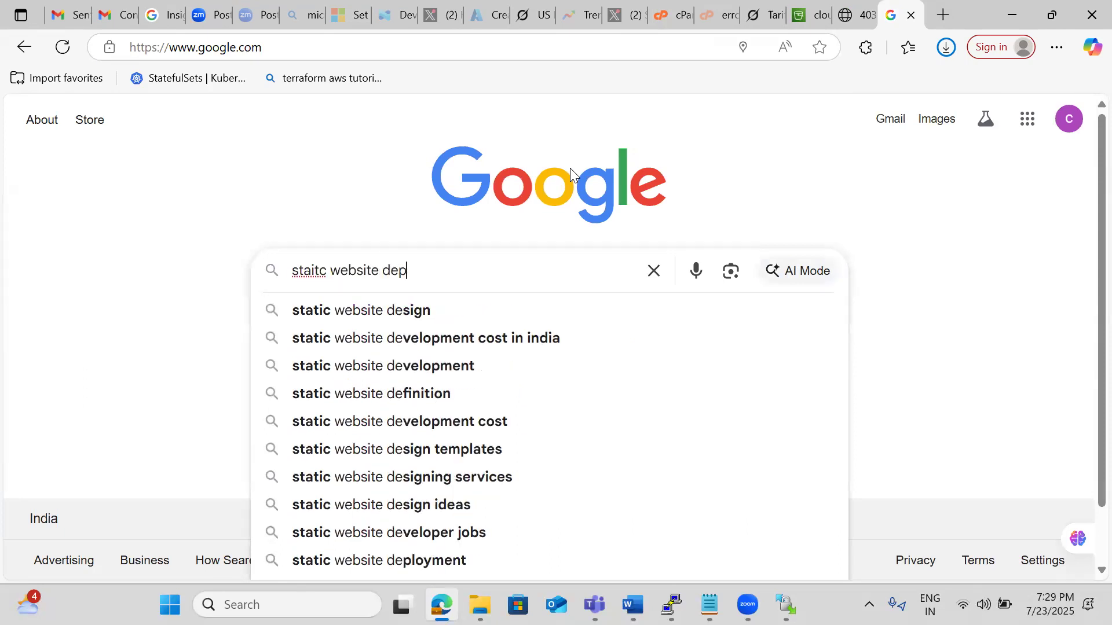
type("loyment wi")
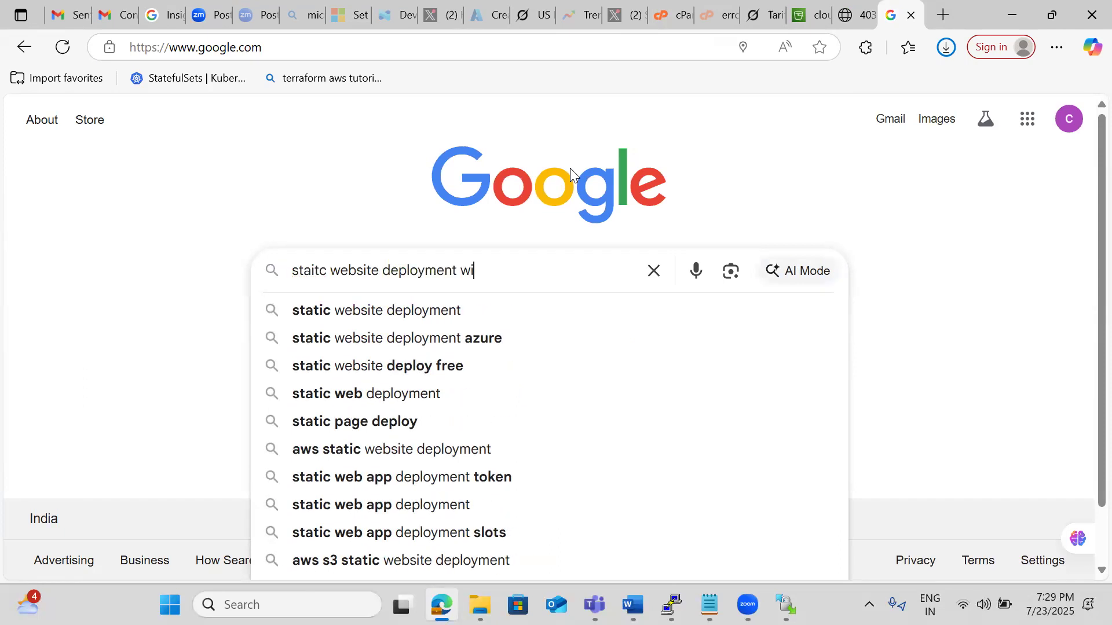
type("th s3")
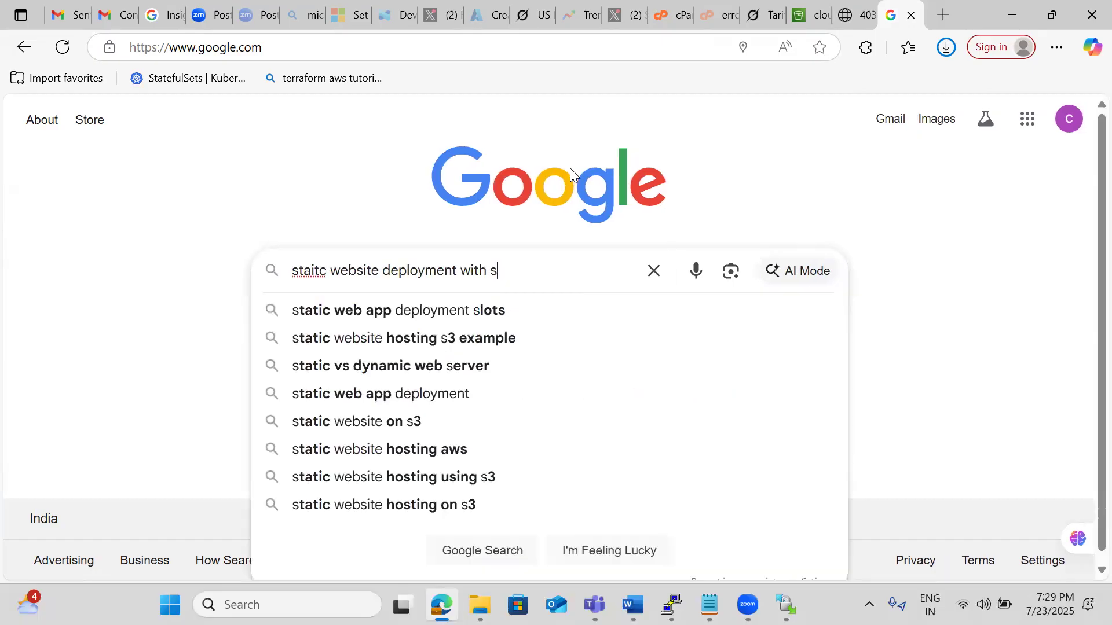
key("Return")
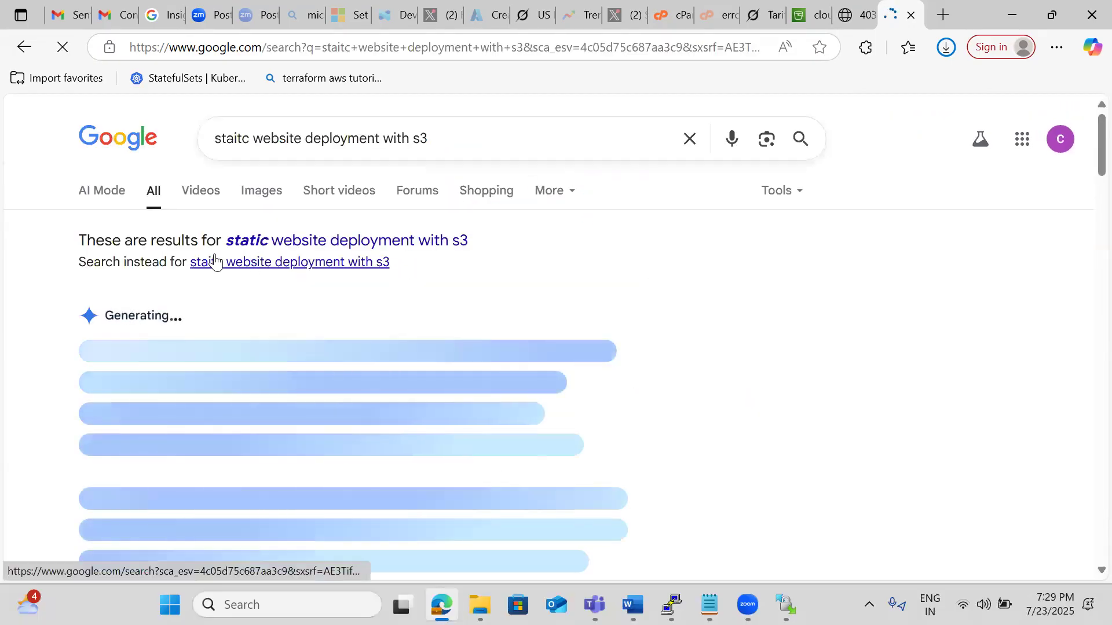
Open the AWS guide on hosting a static website, go to Setting permissions for website access, and copy the sample public-read bucket policy.
scroll(11, 377, "down", 1)
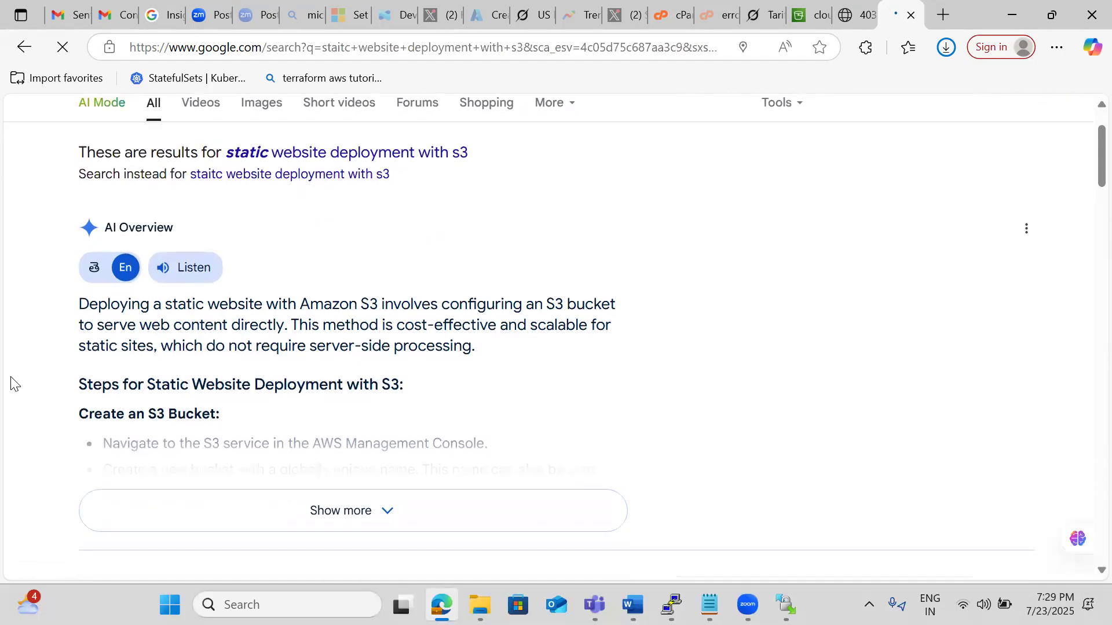
scroll(11, 383, "down", 5)
left_click(264, 344)
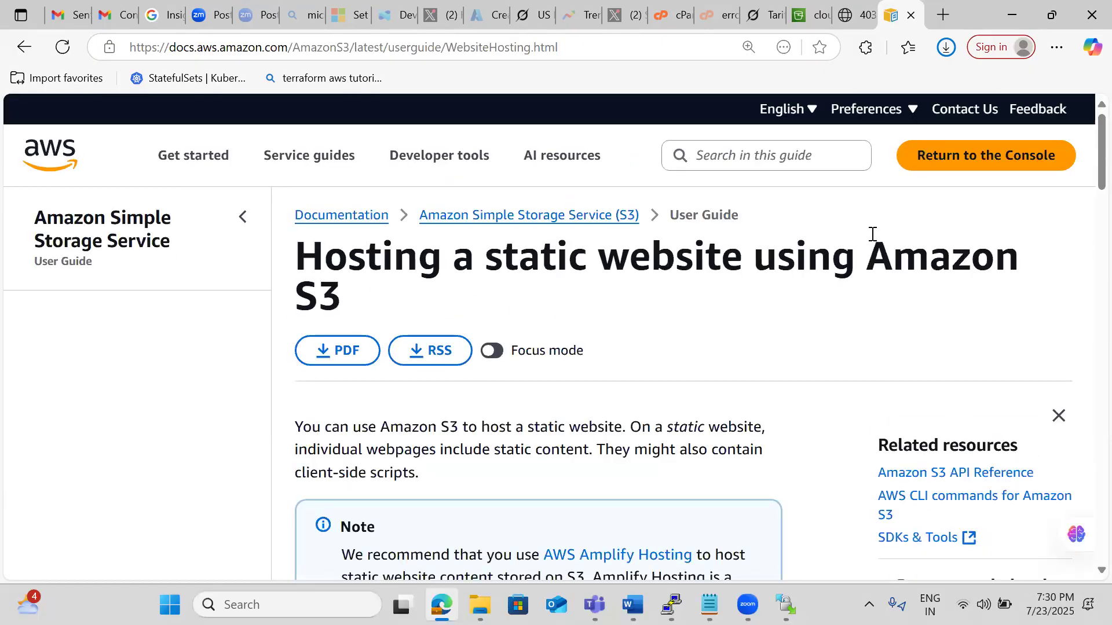
left_click_drag(1086, 171, 1086, 316)
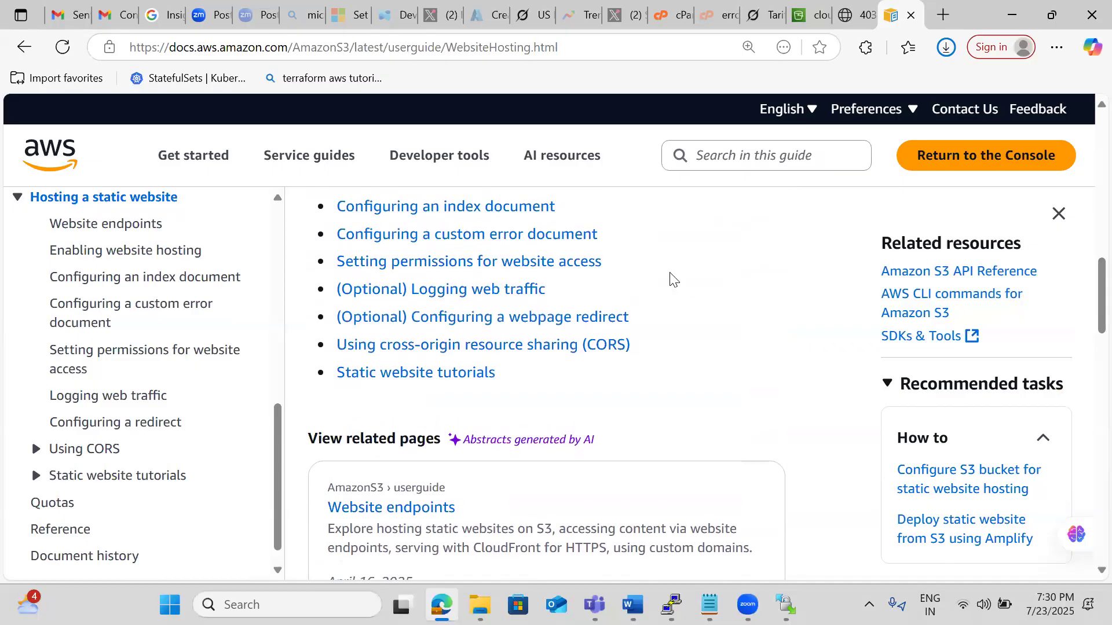
left_click(526, 274)
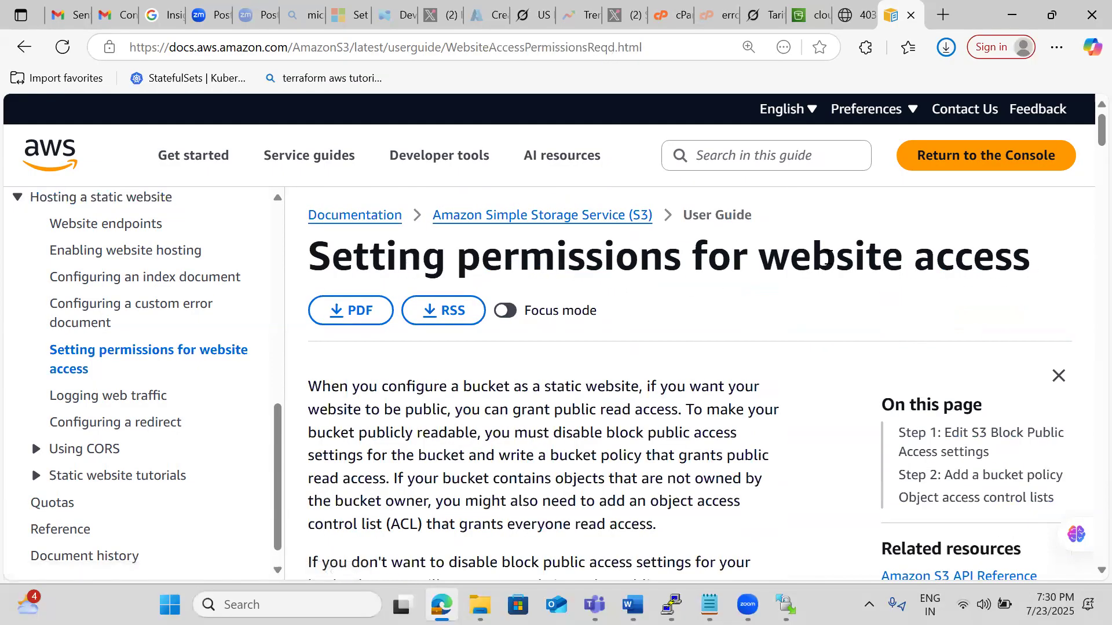
left_click_drag(1085, 135, 1086, 328)
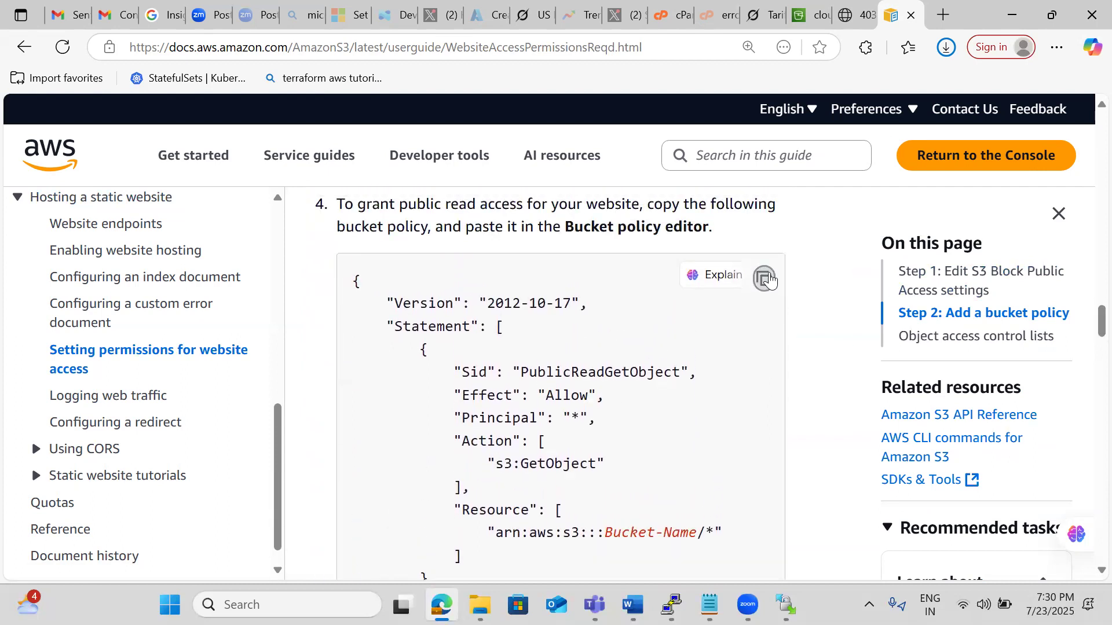
Open cloudsoftbucketnew's bucket policy for editing in the S3 console and paste in the copied PublicReadGetObject policy.
left_click(794, 18)
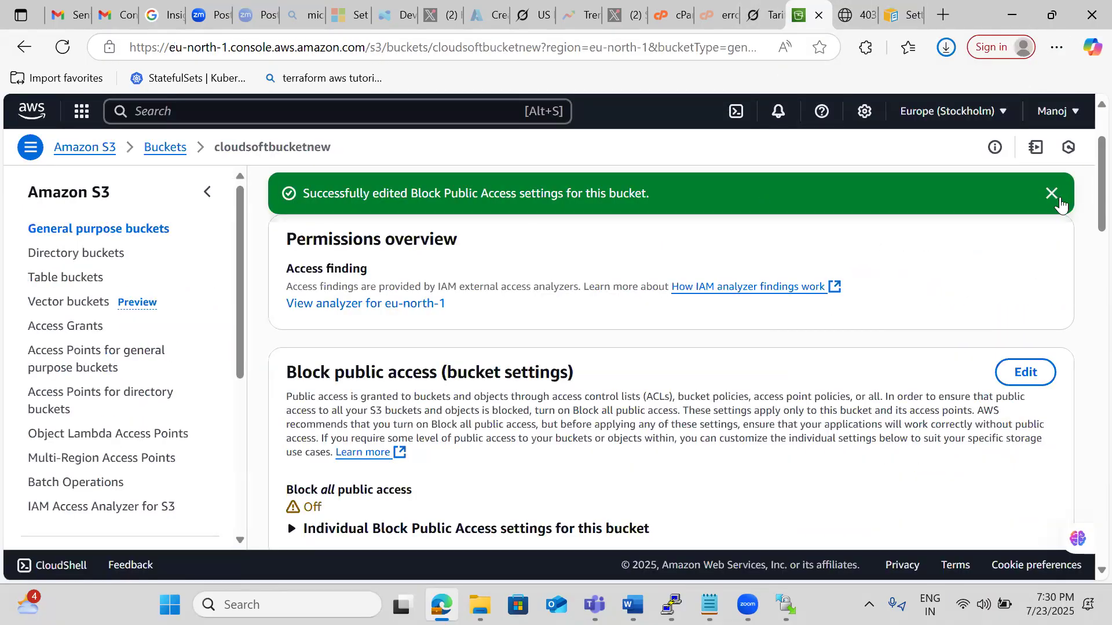
left_click_drag(1086, 202, 1087, 263)
left_click(941, 293)
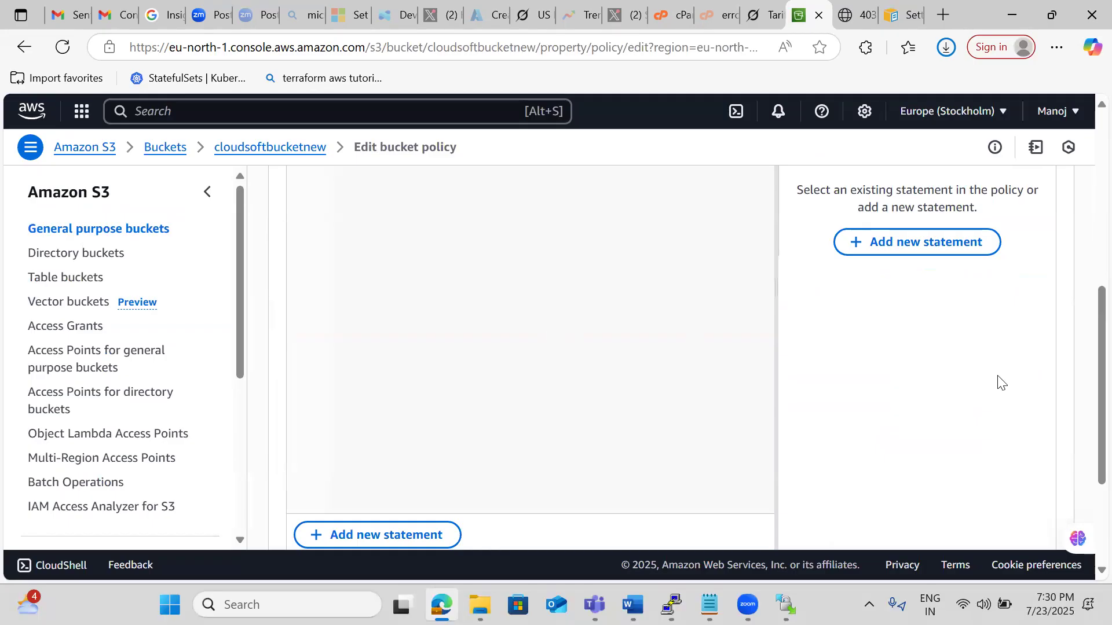
left_click_drag(1086, 340, 1080, 236)
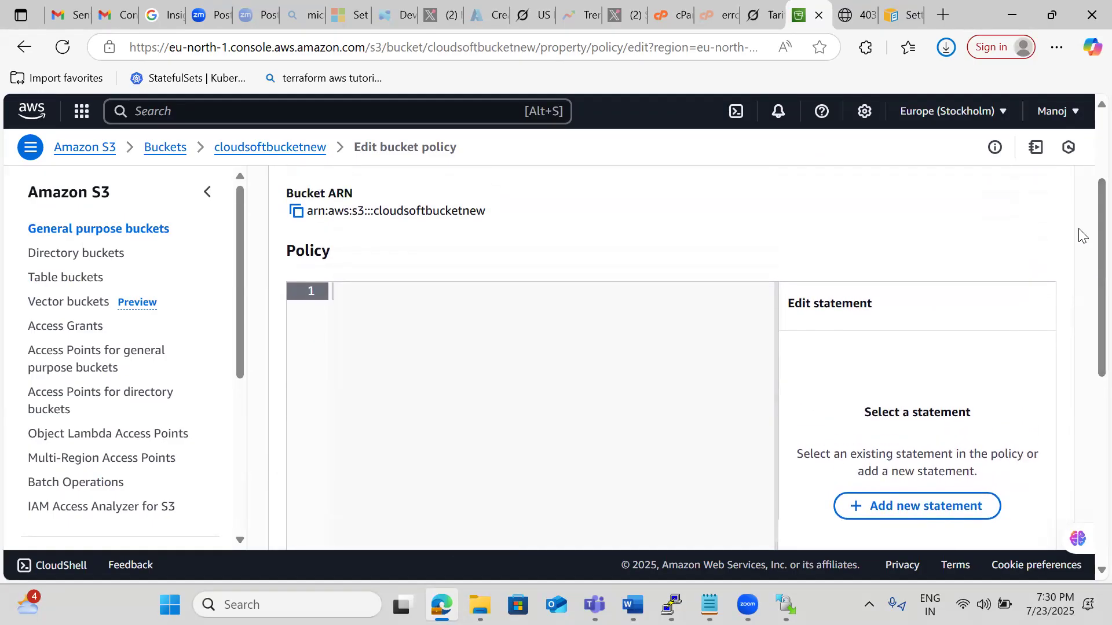
type("{     \"Version\": \"2012-10-17\",     \"Statement\": [         {             \"Sid\": \"PublicReadGetObject\",             \"Effect\": \"Allow\",             \"Principal\": \"*\",             \"Action\": [                 \"s3:GetObject\"             ],             \"Resource\": [                 \"arn:aws:s3:::Bucket-Name/*\"             ]         }     ] }")
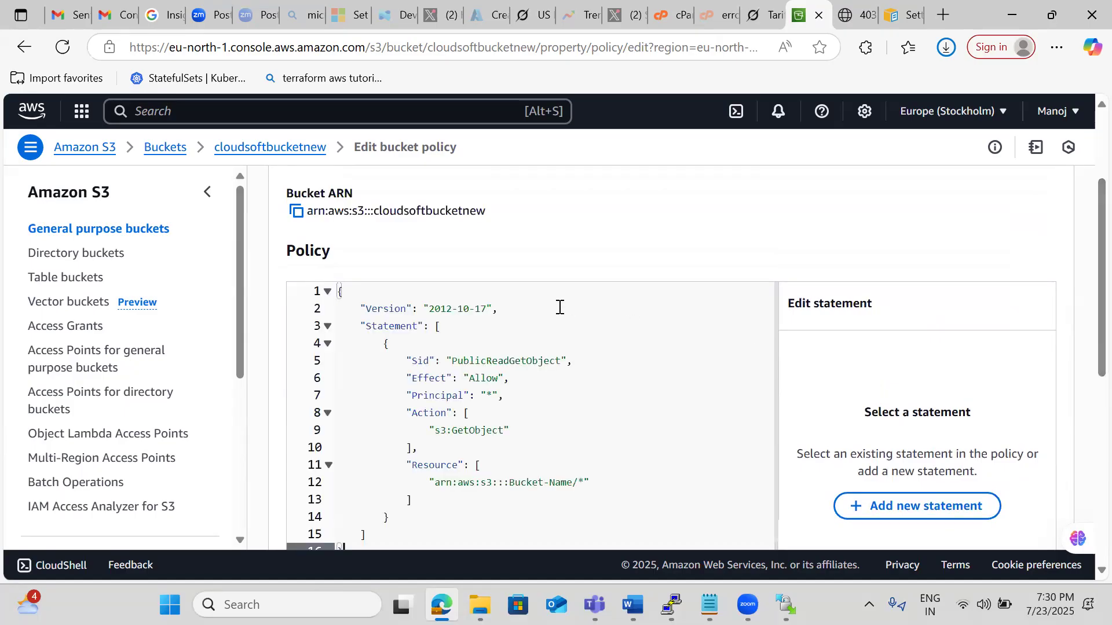
Replace Bucket-Name in the policy's resource ARN with cloudsoftbucketnew and save the bucket policy.
left_click(573, 483)
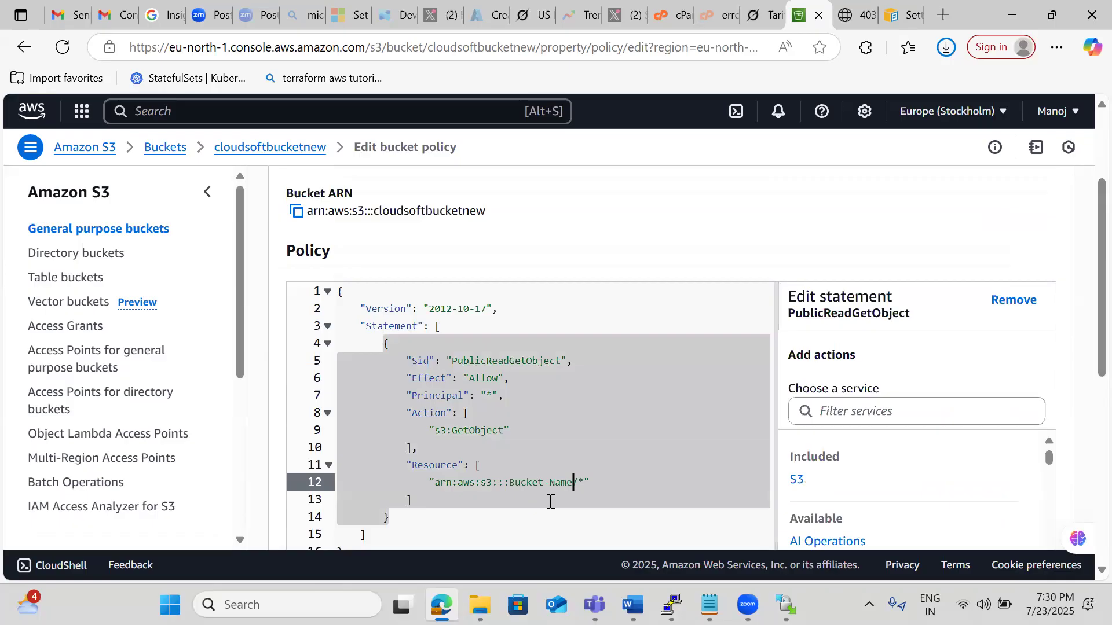
left_click(608, 419)
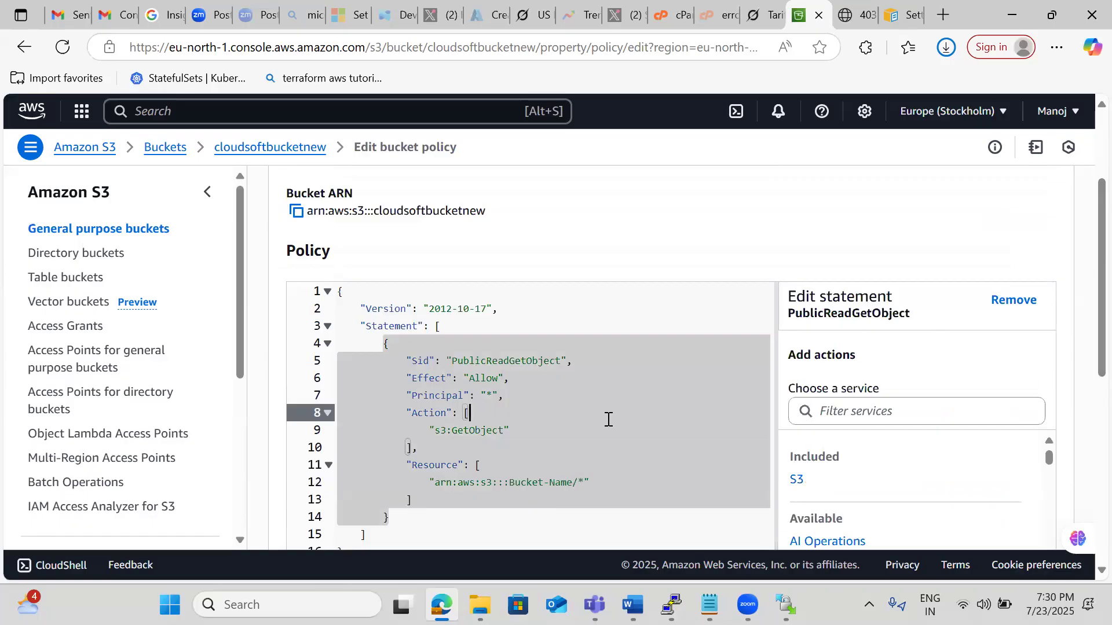
left_click(574, 482)
key("BackSpace")
key("BackSpace")
key("BackSpace")
key("BackSpace")
key("BackSpace")
key("BackSpace")
key("BackSpace")
key("BackSpace")
key("BackSpace")
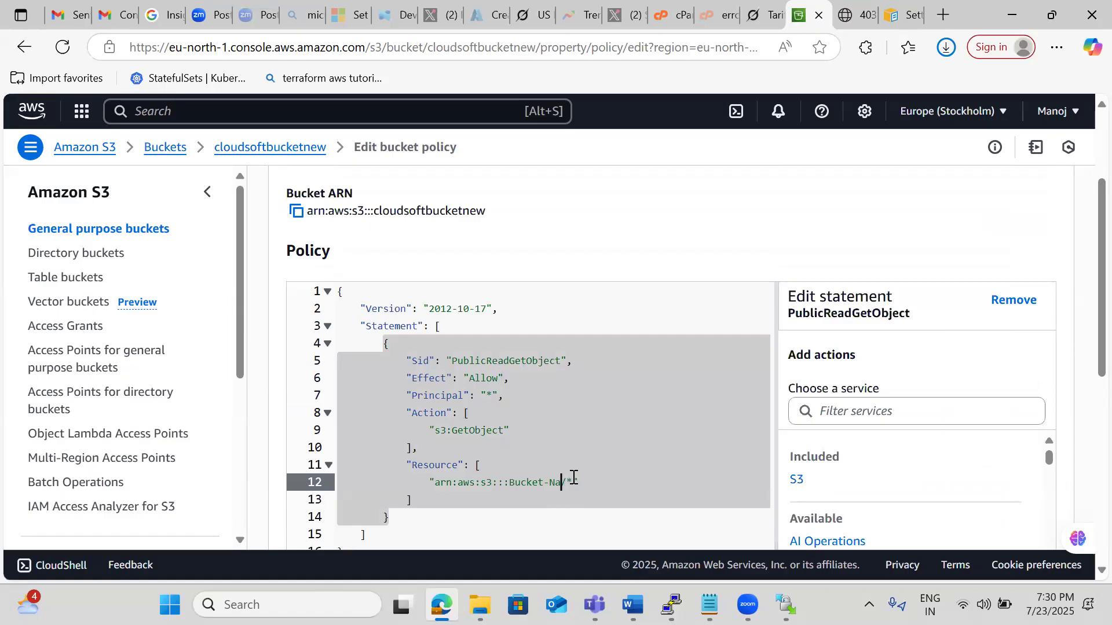
key("BackSpace")
key("BackSpace")
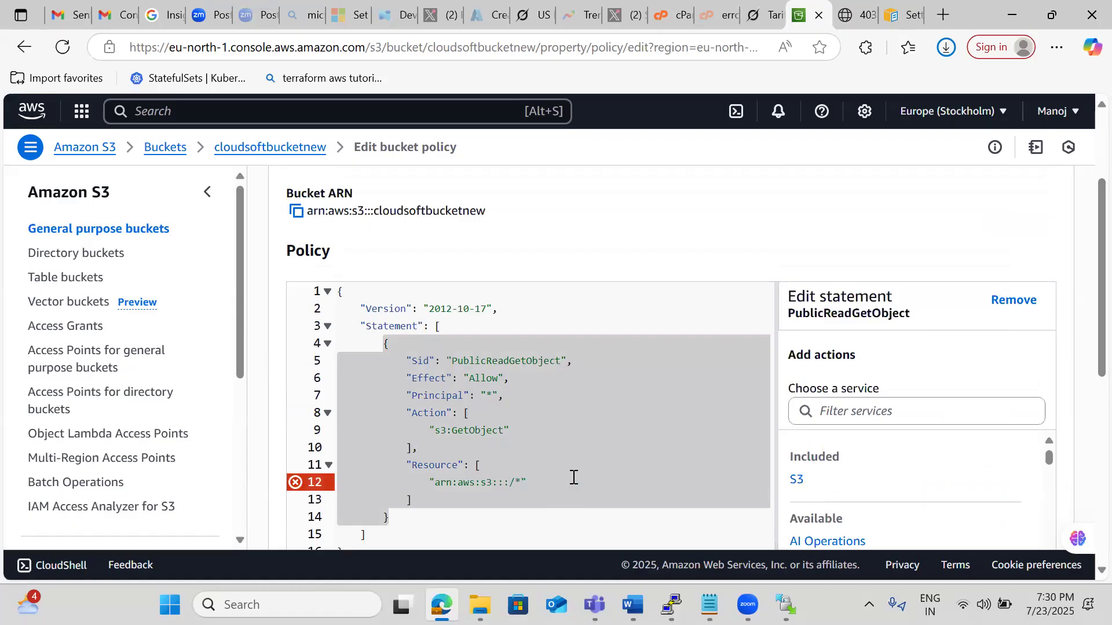
type("cloudso")
type("ftbucketnew")
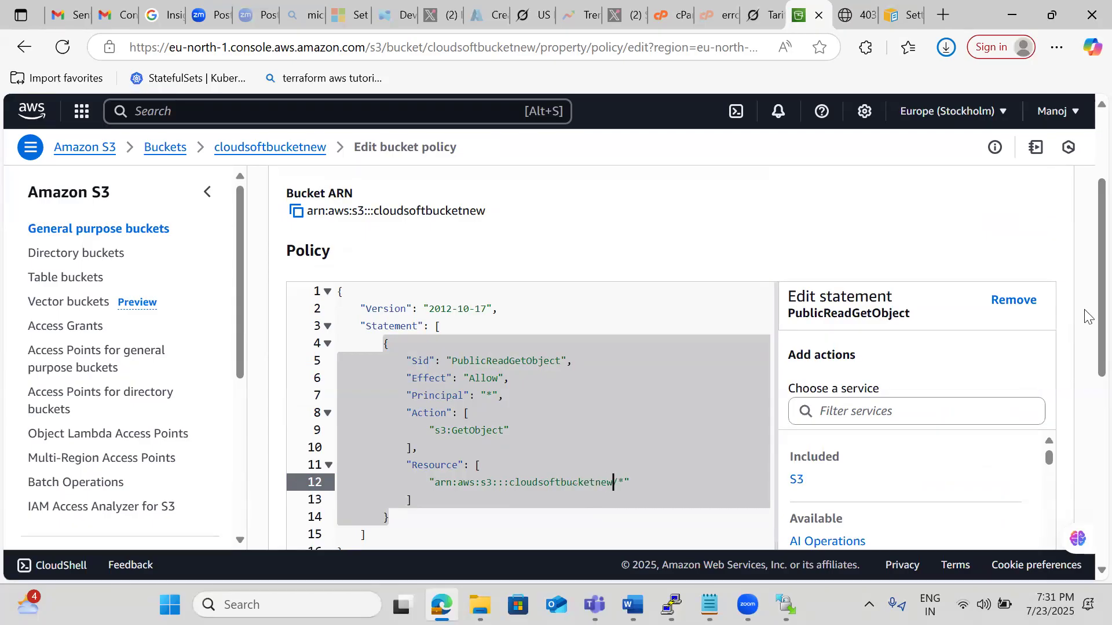
scroll(1088, 324, "down", 7)
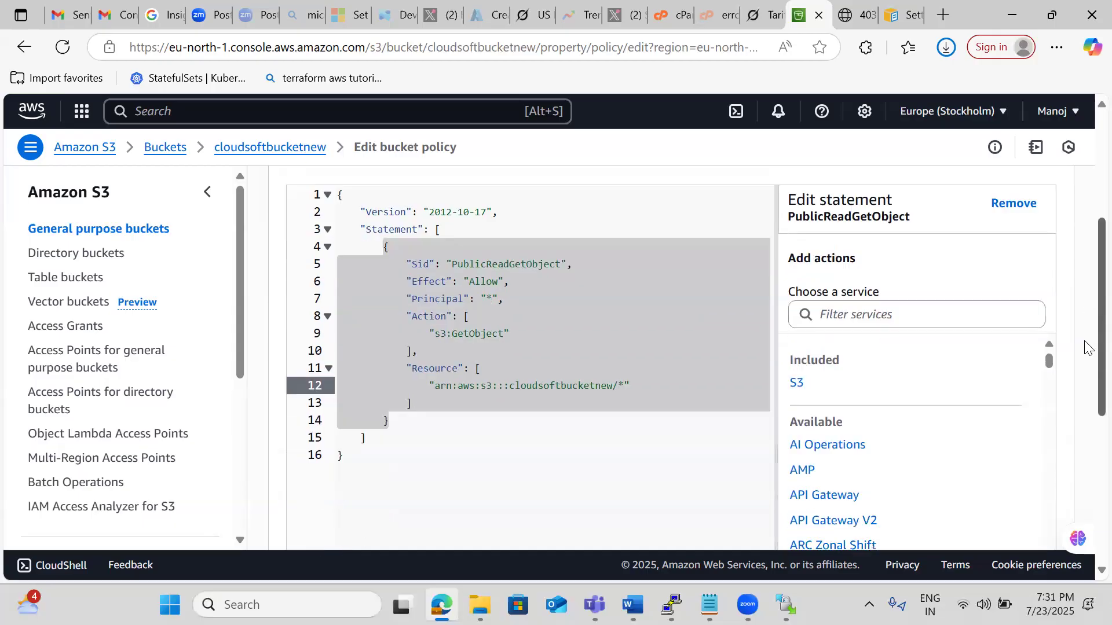
scroll(1087, 411, "down", 1)
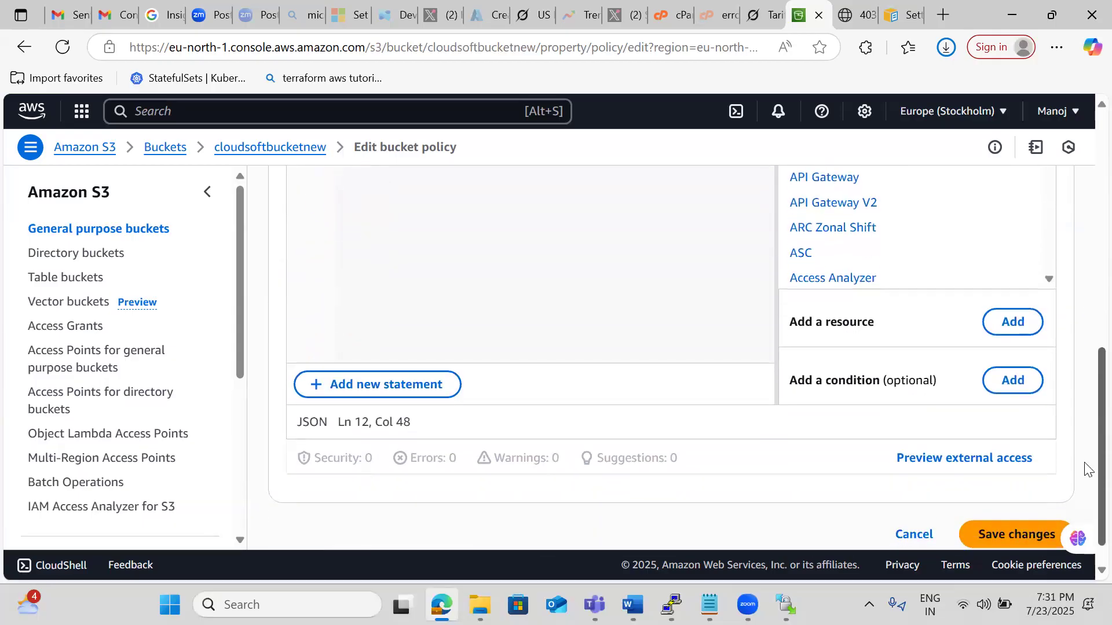
left_click(1084, 507)
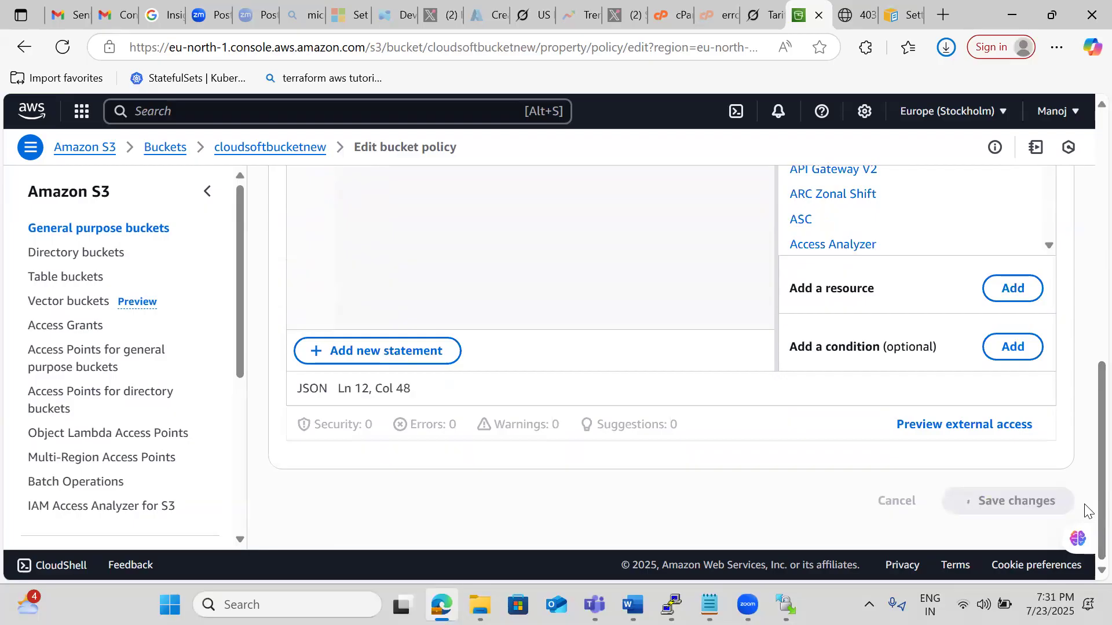
Revisit the AWS guide's bucket policy example and select the page's web address.
left_click(900, 14)
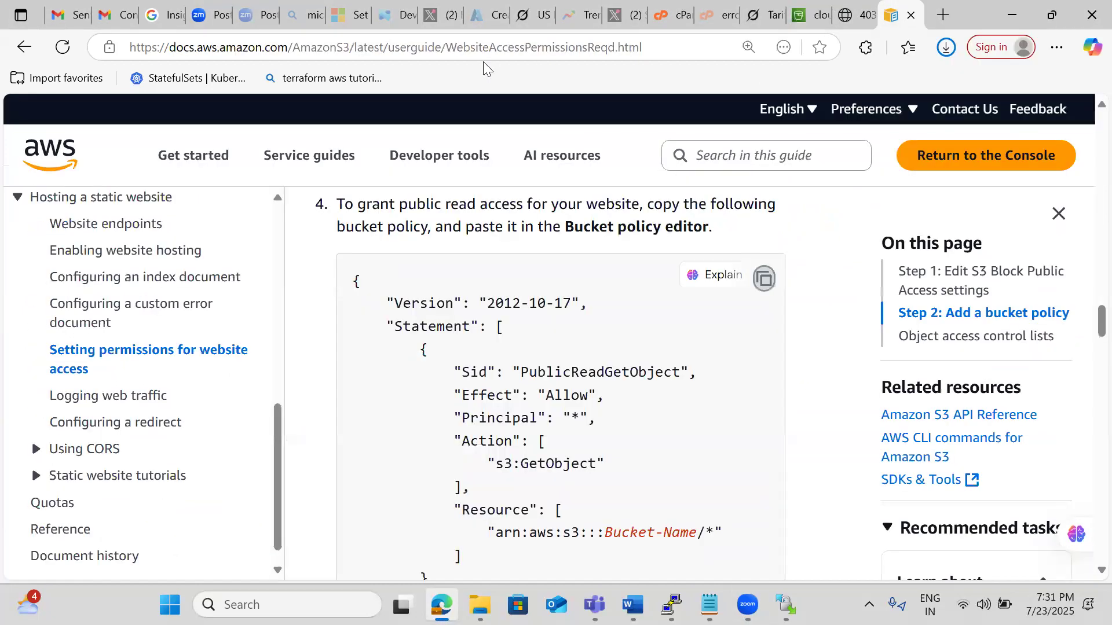
left_click(479, 44)
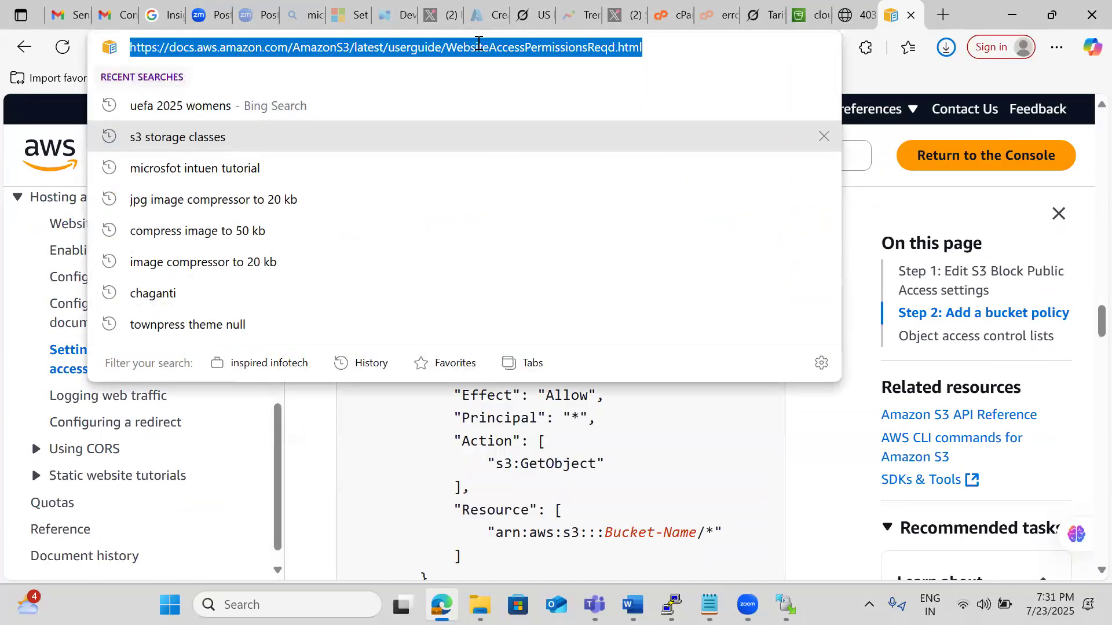
left_click(477, 70)
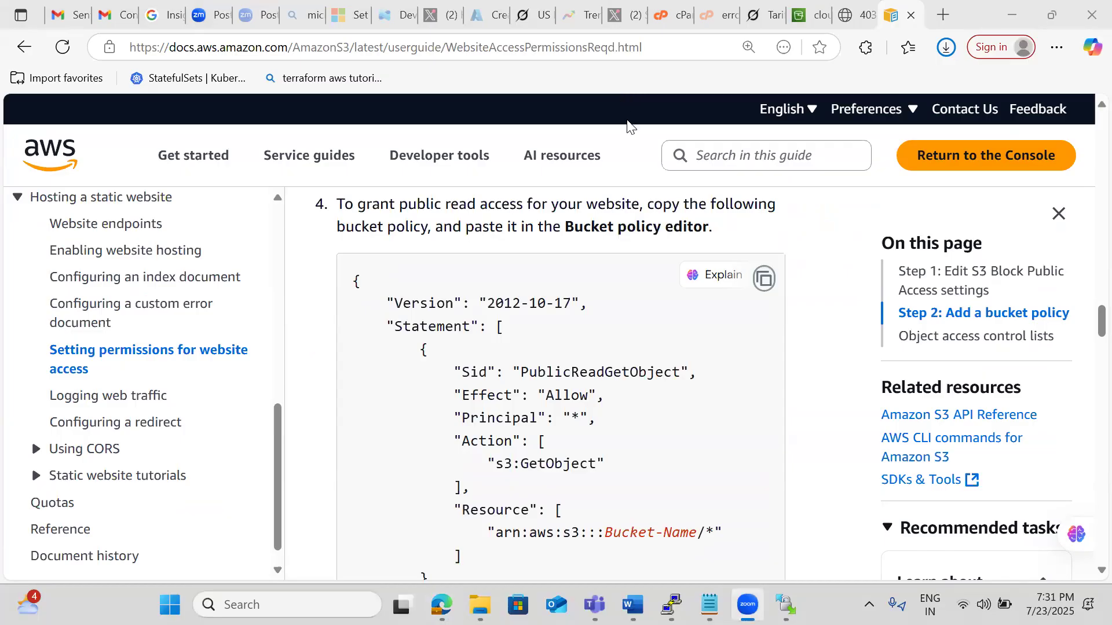
Return to the cloudsoftbucketnew website endpoint and load it again to test the new bucket policy.
left_click(819, 16)
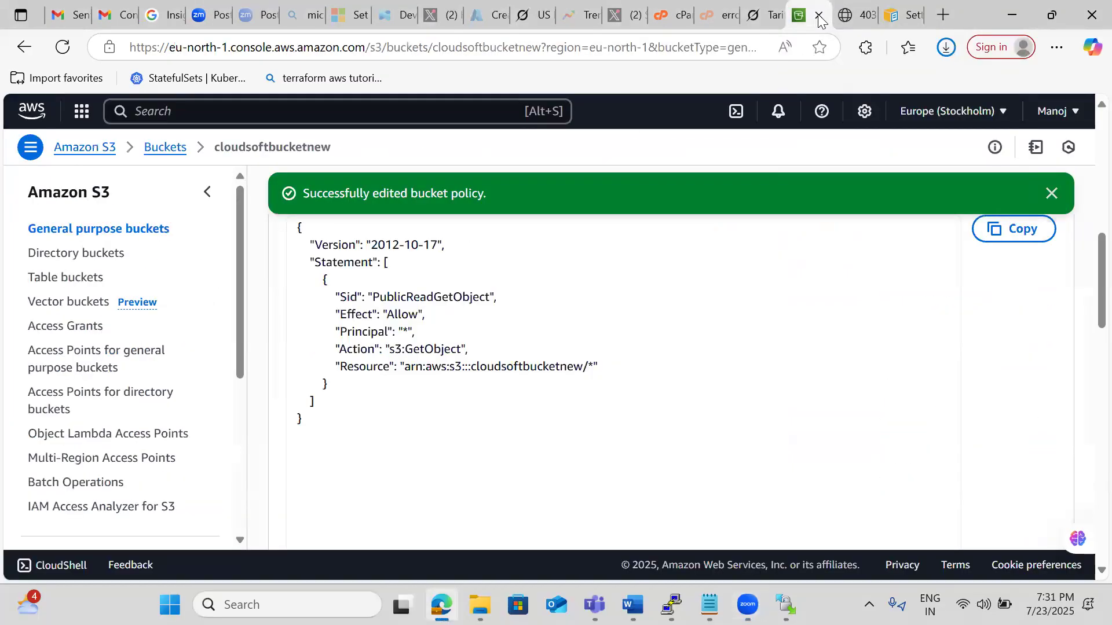
left_click(854, 16)
left_click(446, 48)
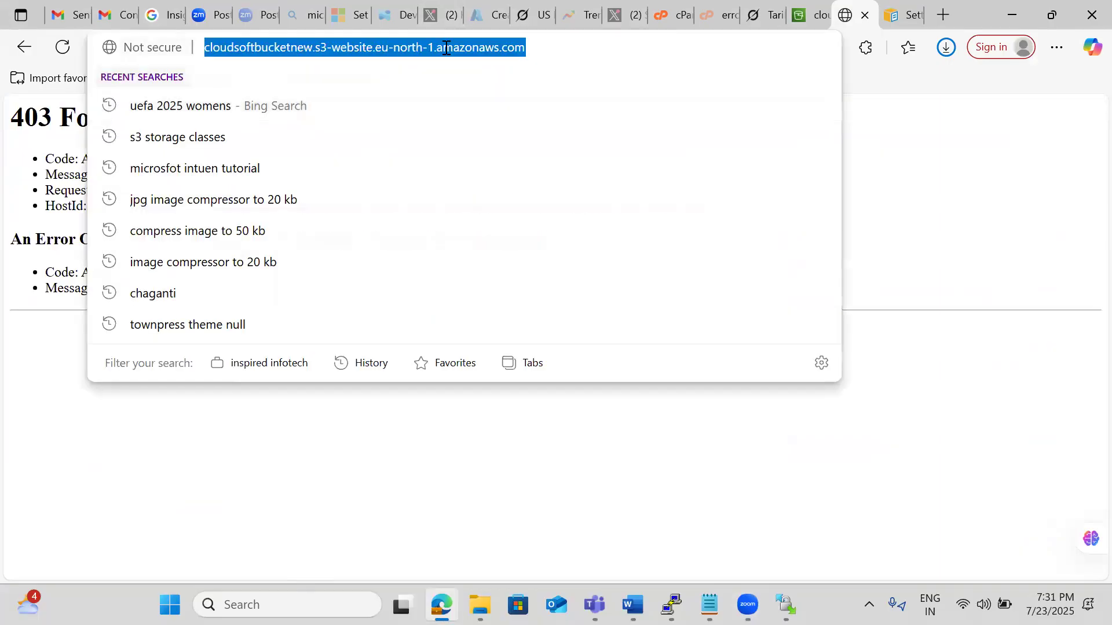
key("Return")
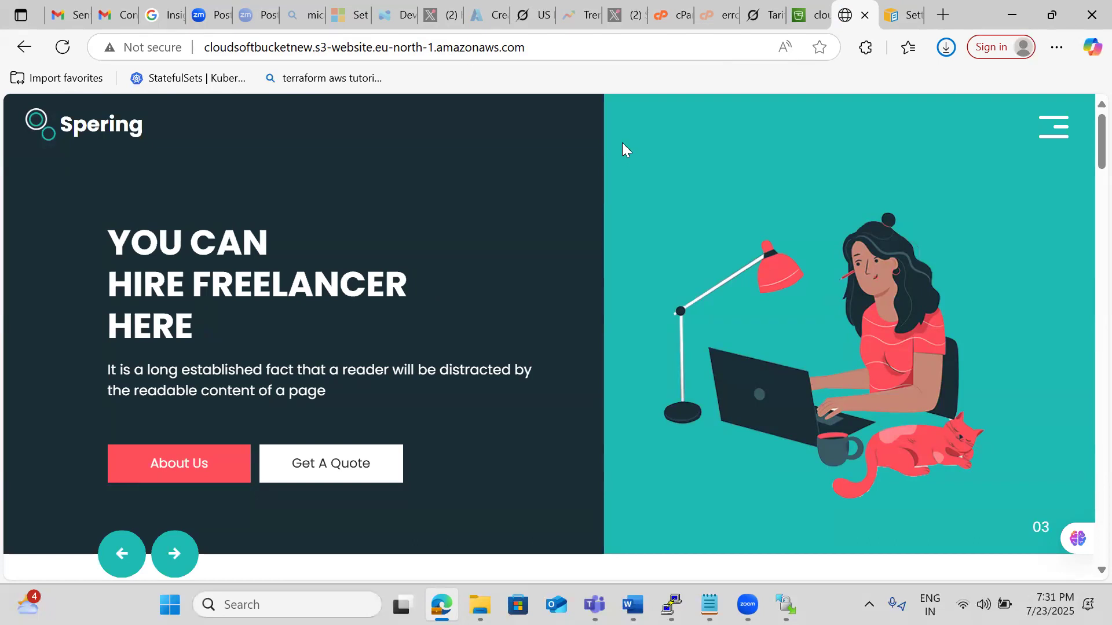
Open /error.html on the bucket website endpoint and examine the page it serves.
left_click(573, 47)
left_click(573, 47)
type("/error")
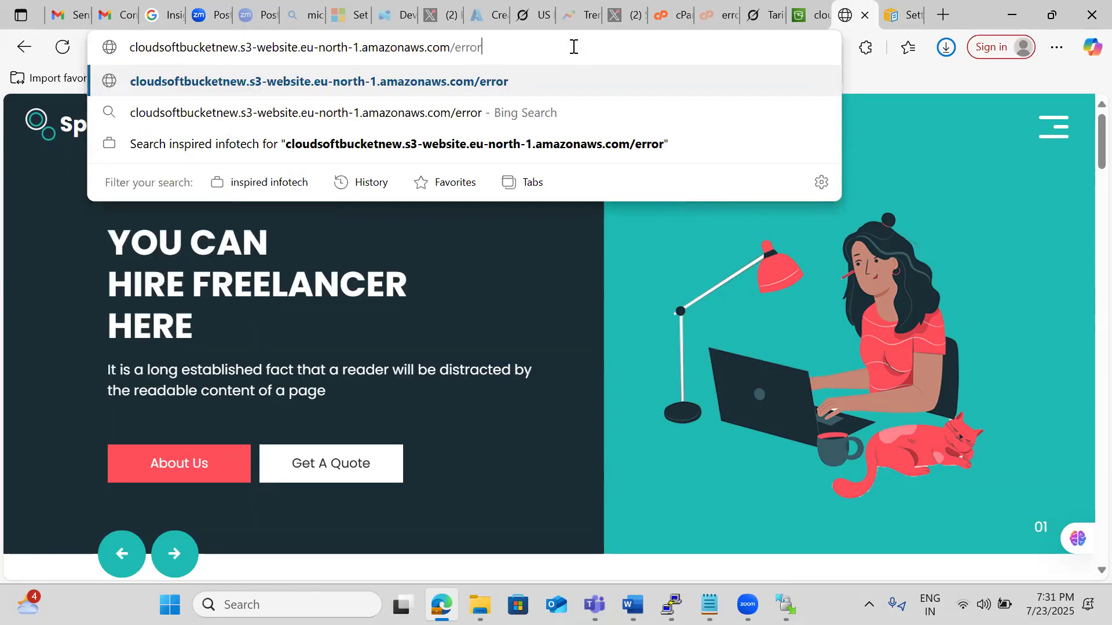
type(".html")
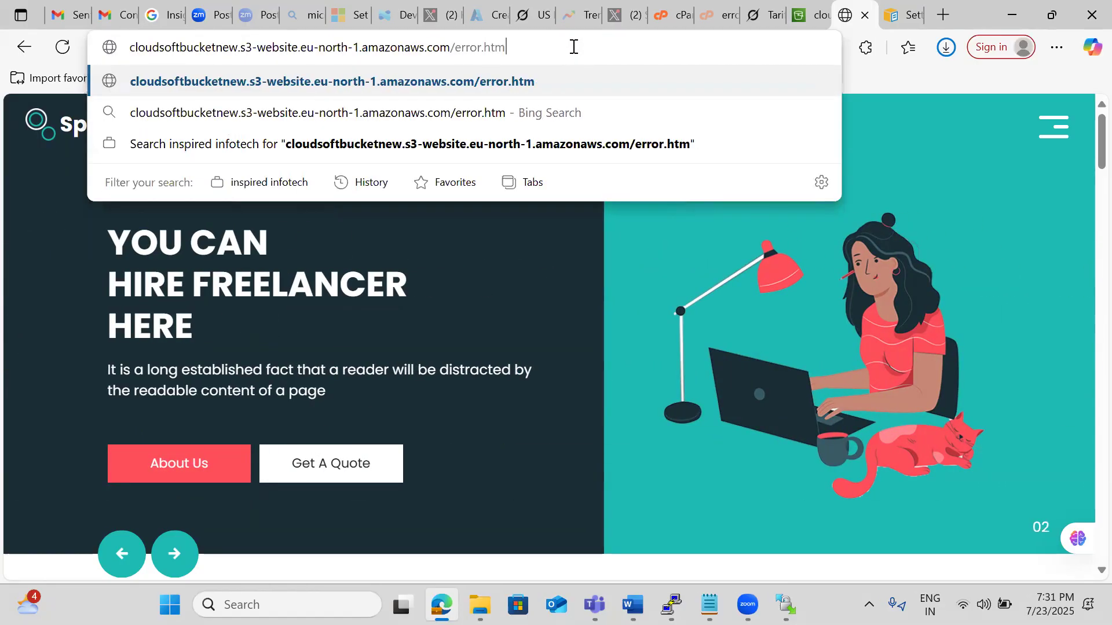
key("Return")
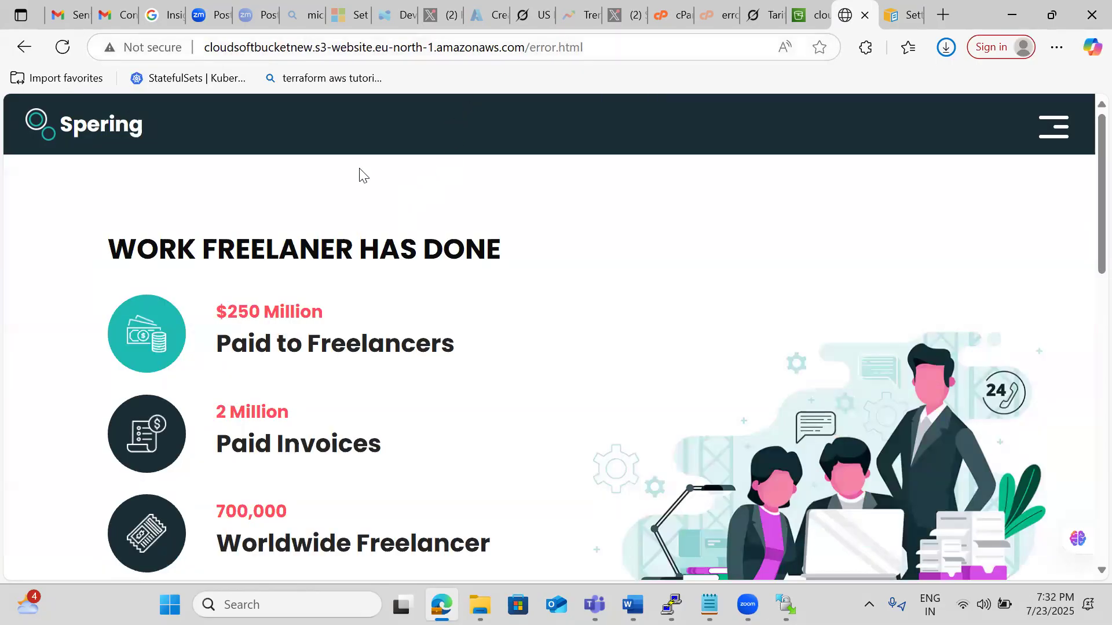
scroll(359, 173, "down", 2)
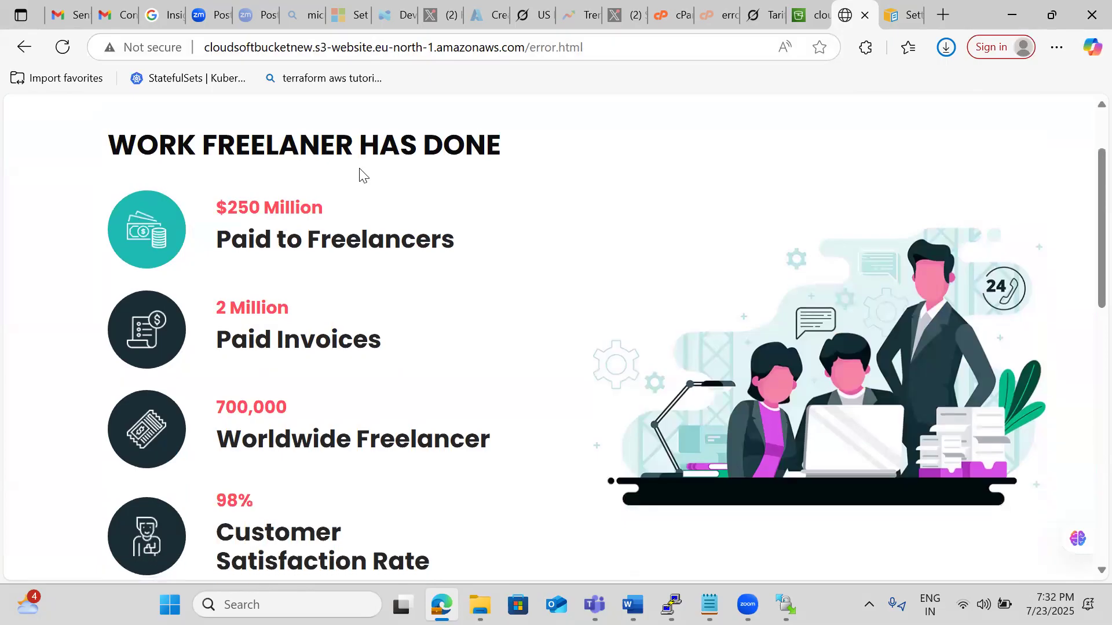
Check the files in the local spering folder in File Explorer, clear the selection, and return to the browser.
mouse_move(480, 604)
left_click(401, 501)
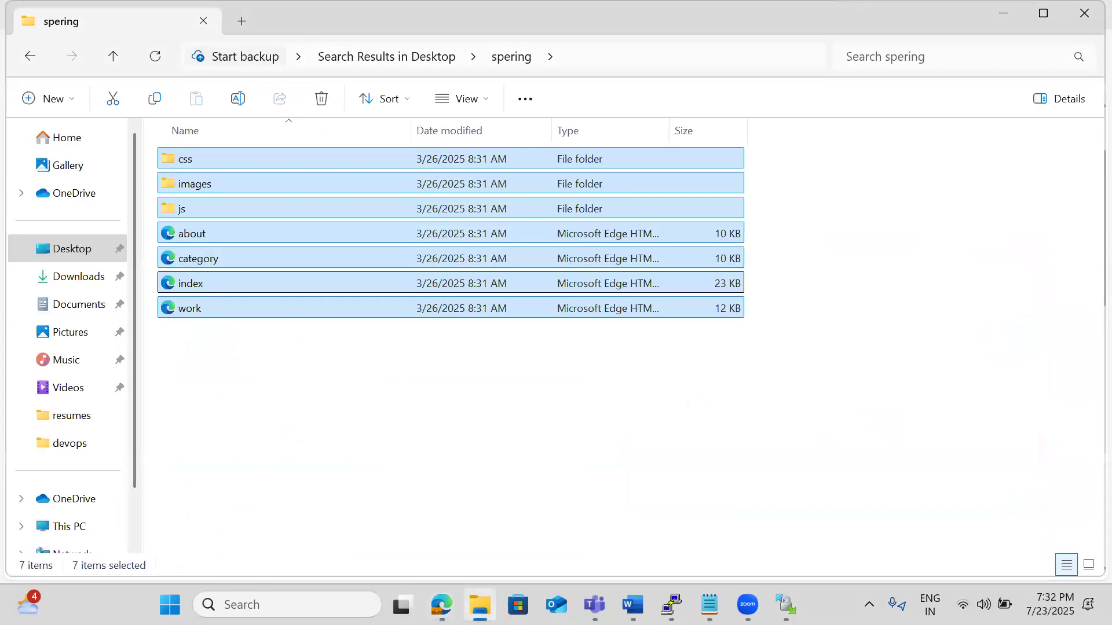
left_click(248, 366)
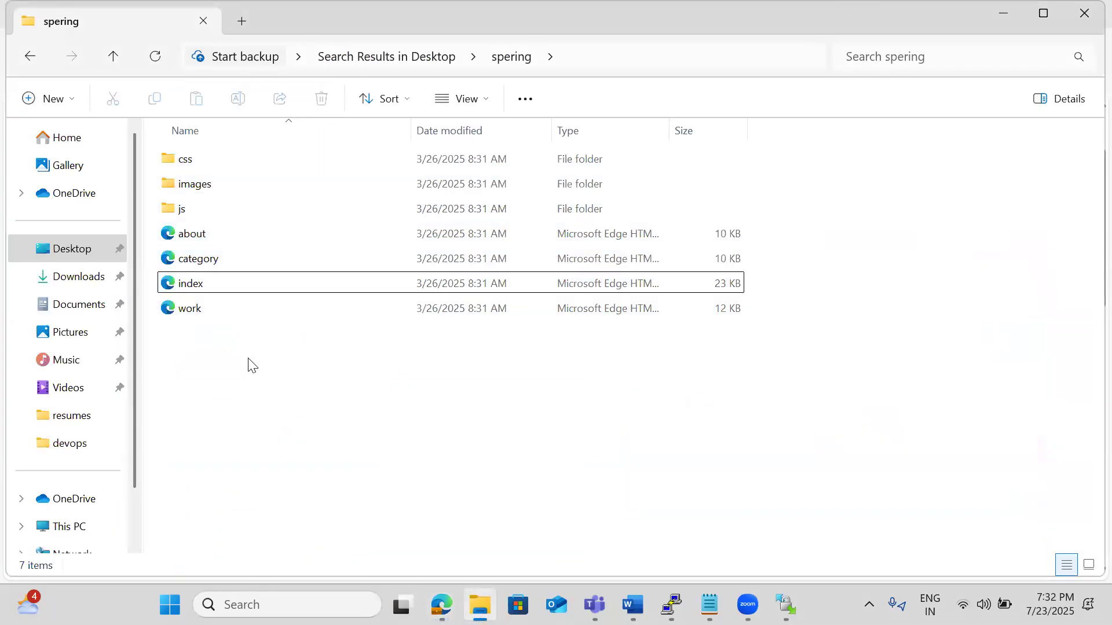
key("alt+Tab")
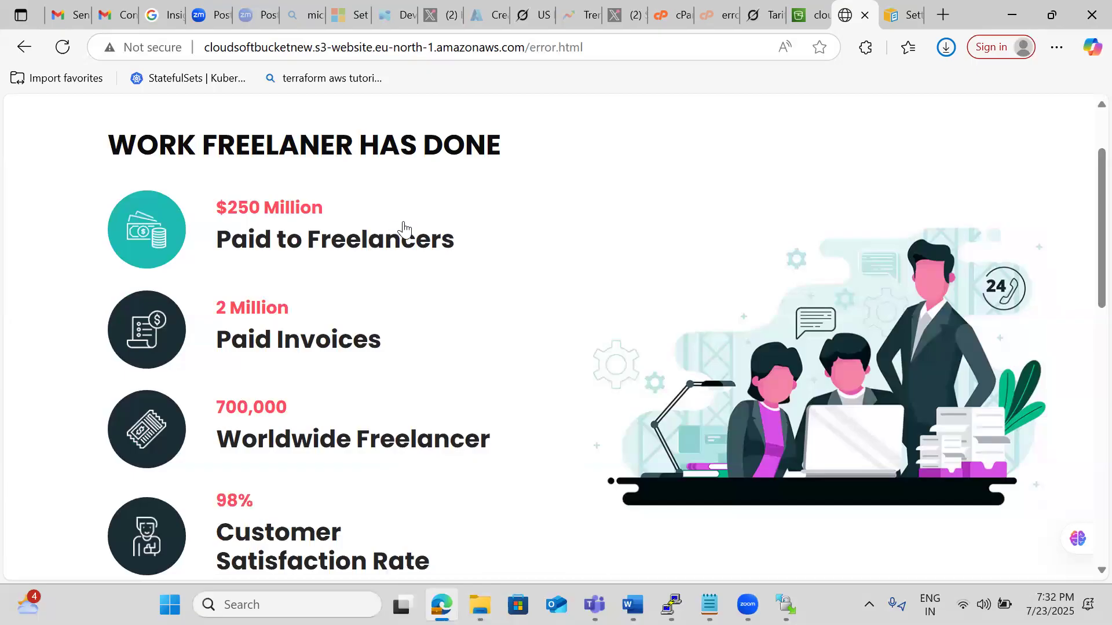
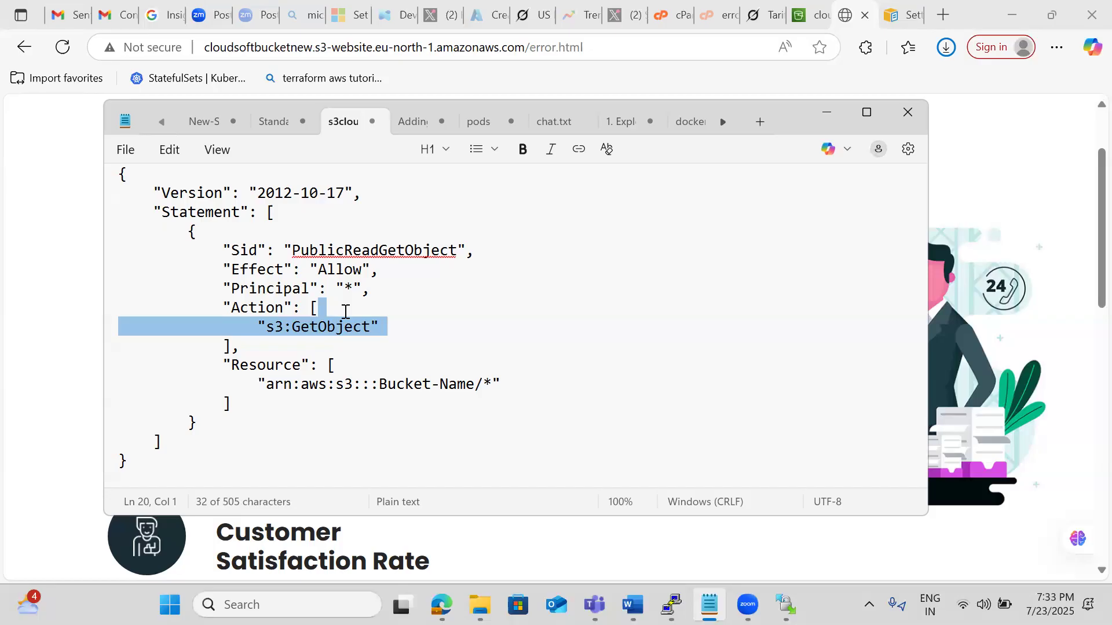
In the Notepad notes, clear the policy text selection and highlight the bucket website endpoint URL above the policy.
left_click(346, 311)
key("Up")
key("Up")
key("Up")
key("Up")
key("Up")
key("Up")
key("Up")
key("Up")
key("Up")
key("Up")
key("Up")
key("Up")
key("Up")
key("Up")
key("Up")
key("Up")
key("Up")
key("Up")
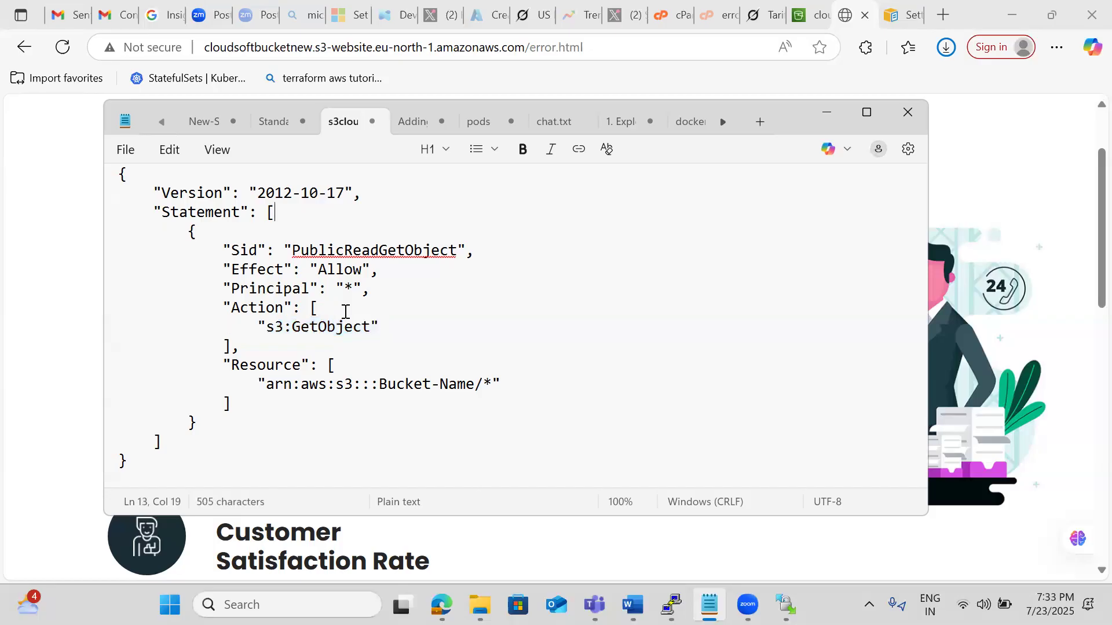
left_click(655, 322)
left_click_drag(654, 323, 118, 311)
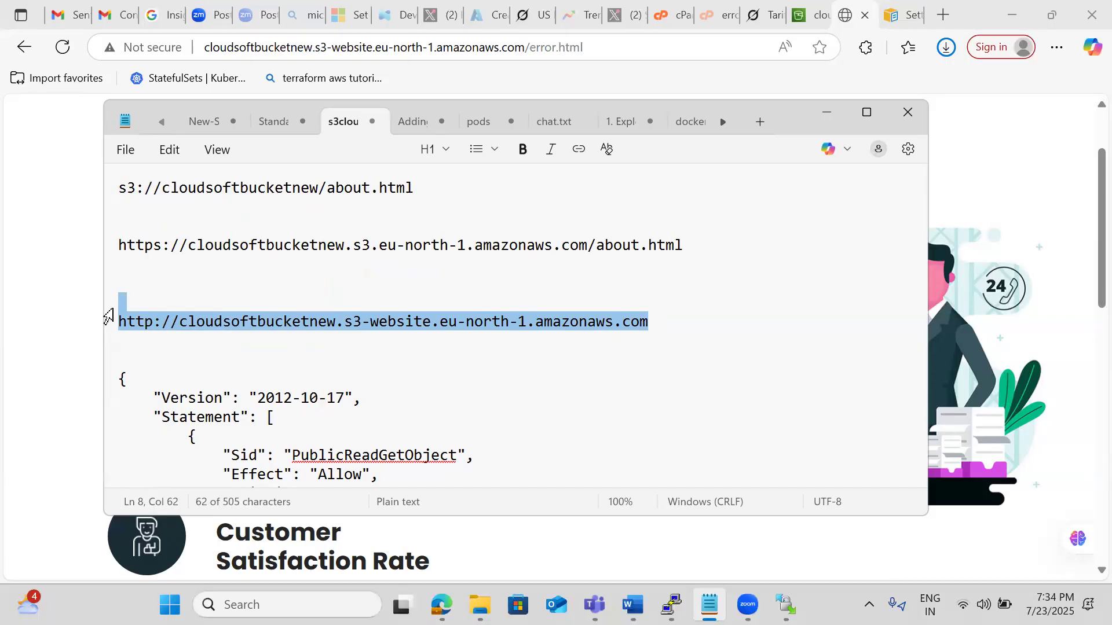
left_click(130, 293)
type("www.cloudsfots")
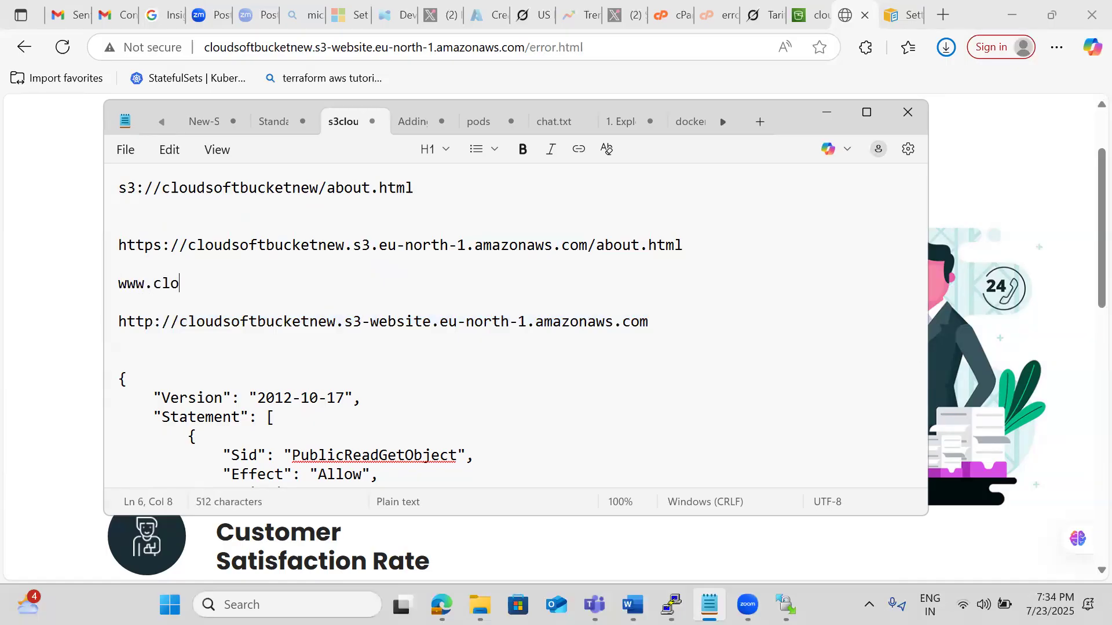
key("BackSpace")
key("BackSpace")
key("BackSpace")
key("BackSpace")
type("oftsol.com")
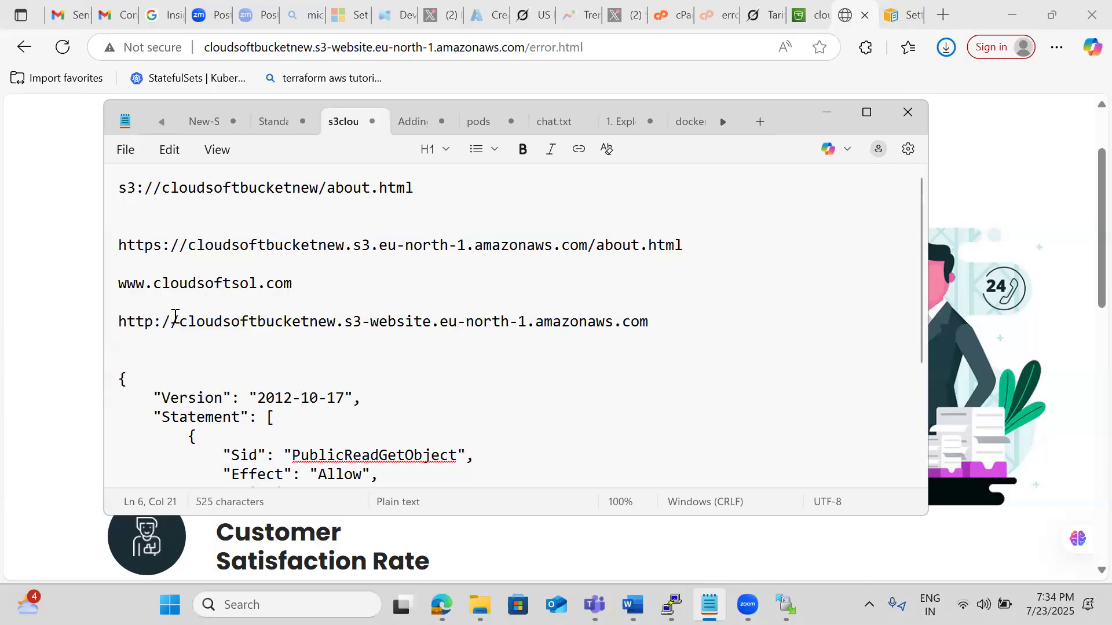
type("domain regist")
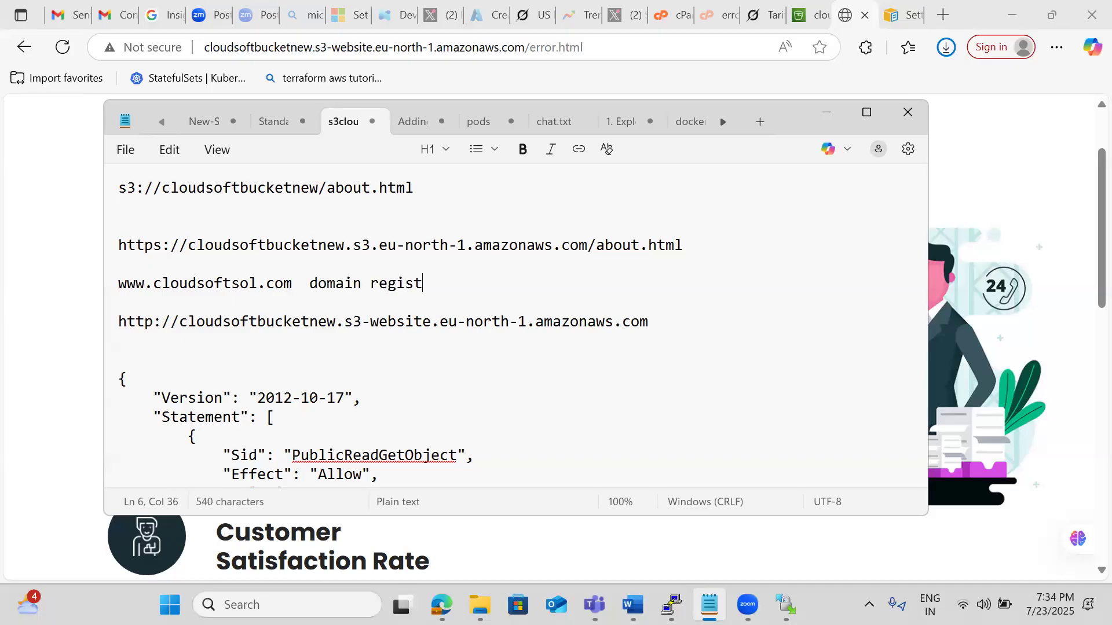
type("er is Godaddy")
key("Return")
key("Return")
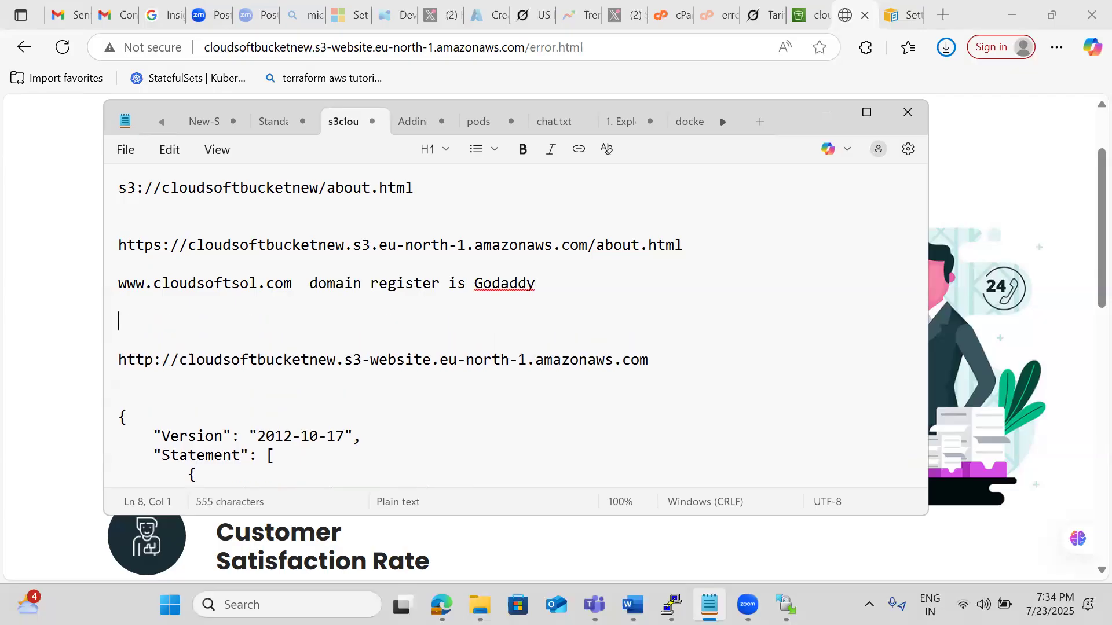
Write the note "my hosting is in AWS - Ec2 , ELB" below the domain line.
type("my ")
type("hosting is in")
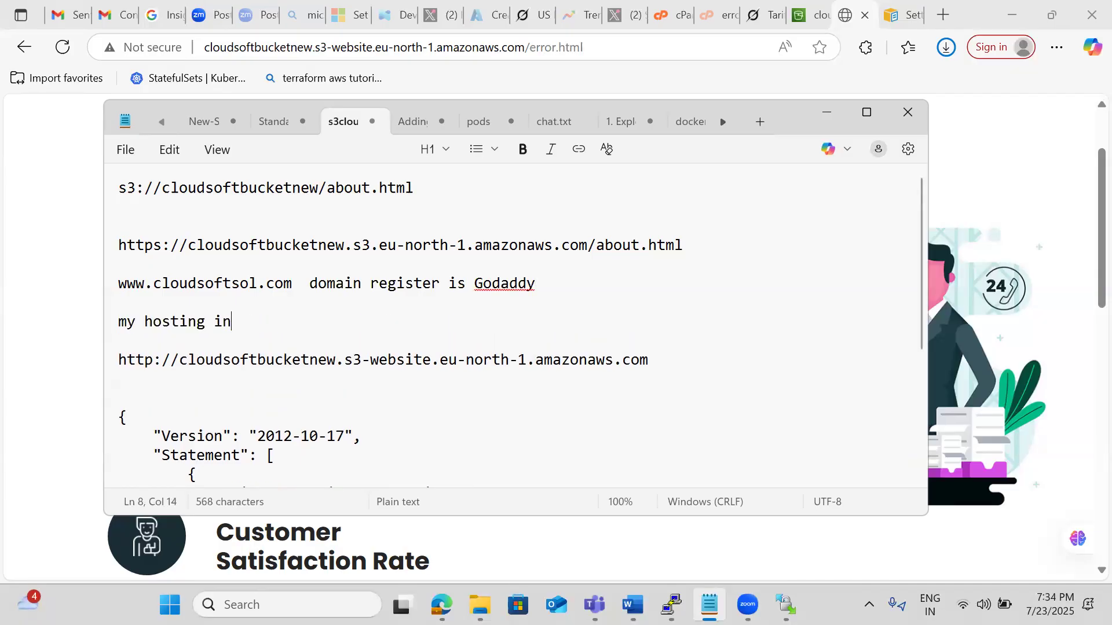
key("BackSpace")
key("BackSpace")
type("s in AWS")
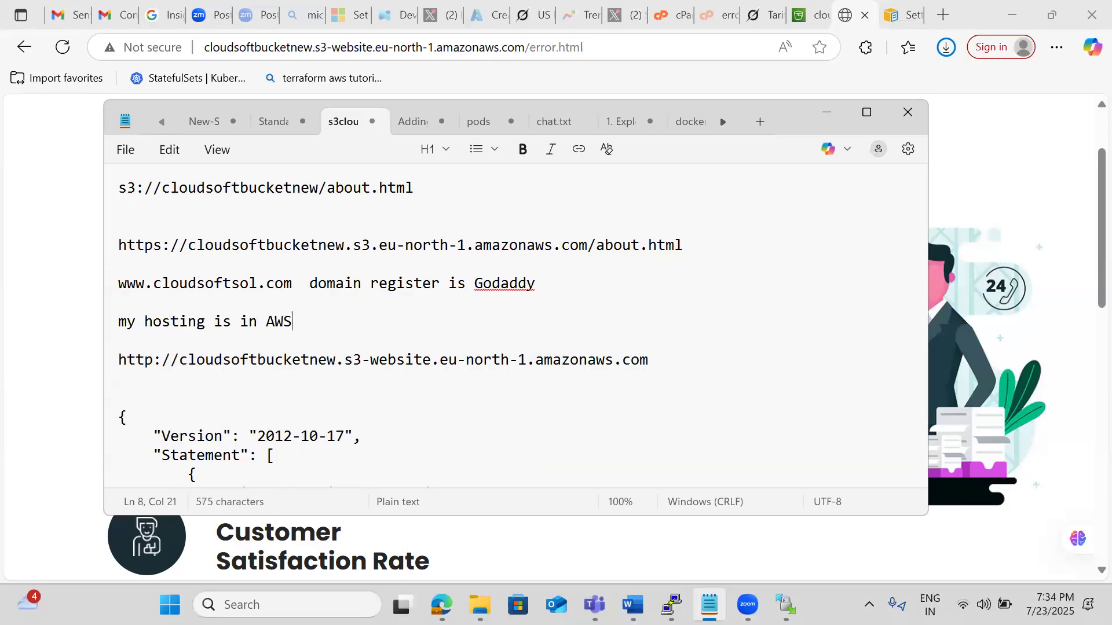
type(" - Ec2 , ELB")
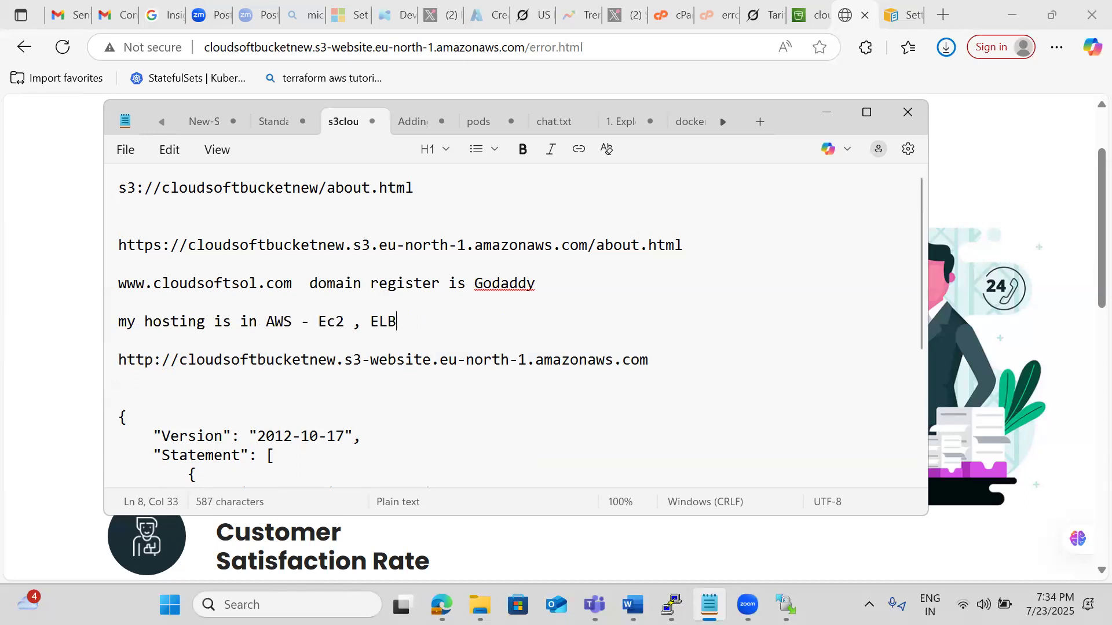
Add a line reading "Beanstalk" between the website endpoint URL and the bucket policy.
left_click(670, 370)
key("Return")
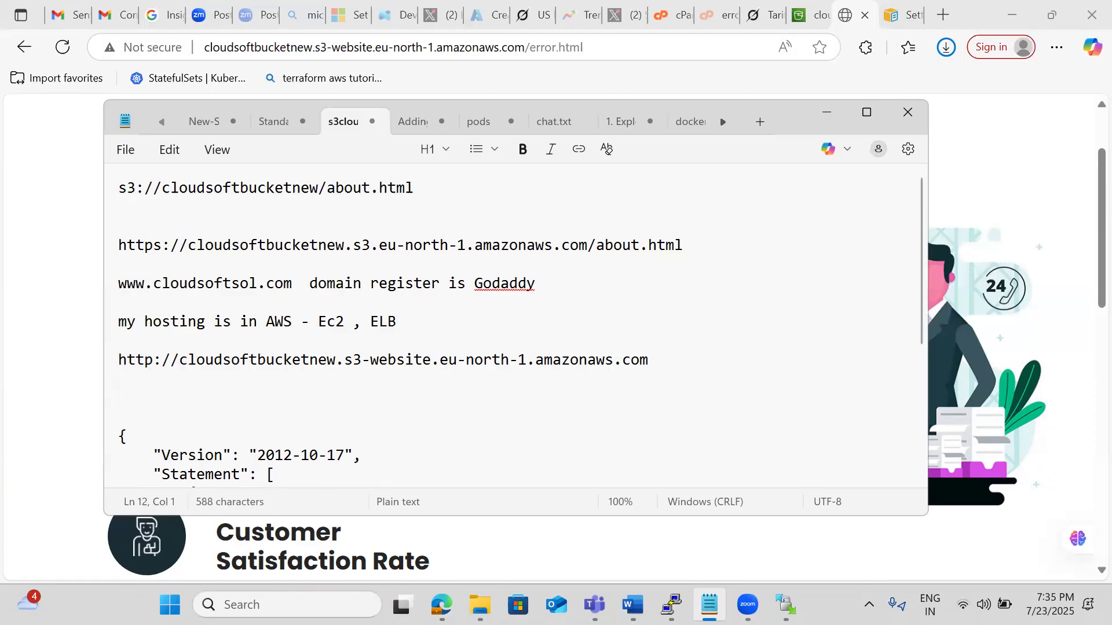
type("Bea")
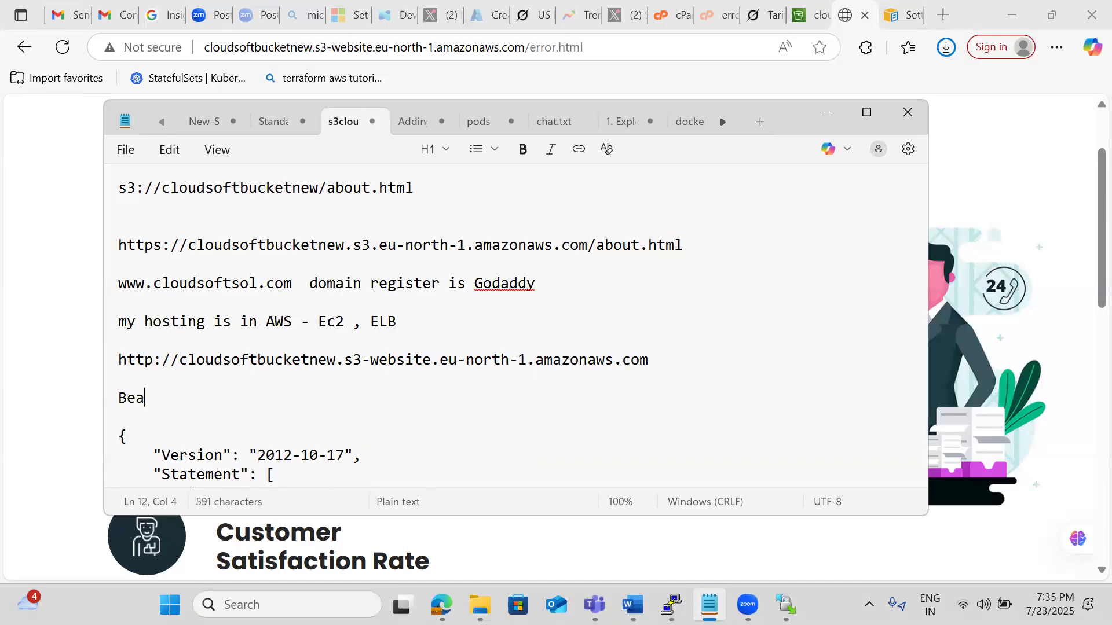
type("nstalk")
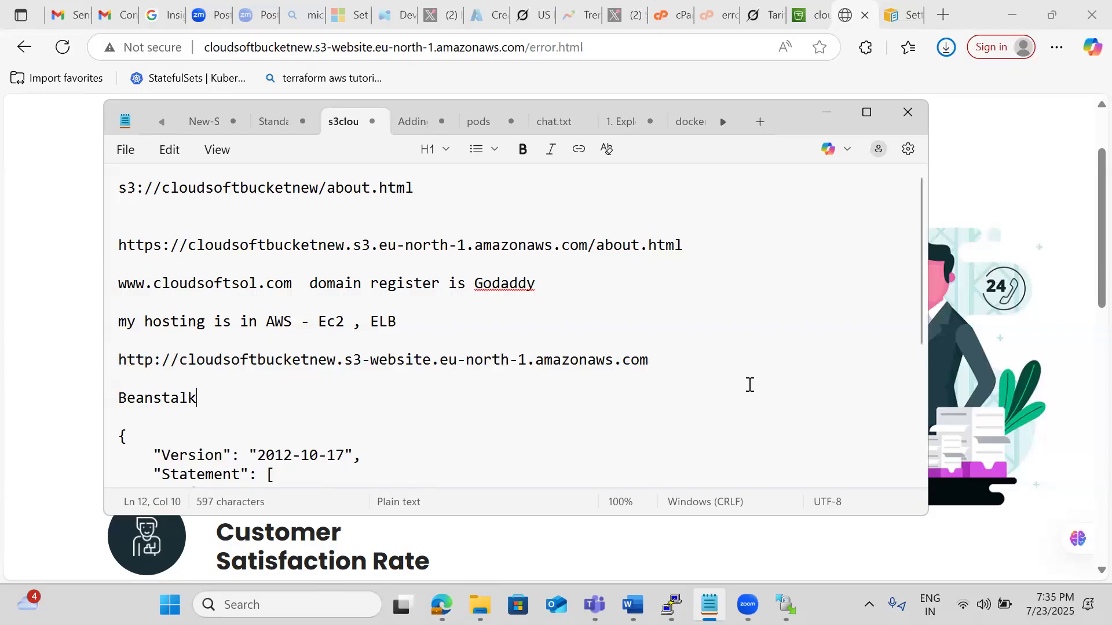
Switch to the S3 console in the browser and open cloudsoftbucketnew from the bucket list.
mouse_move(810, 22)
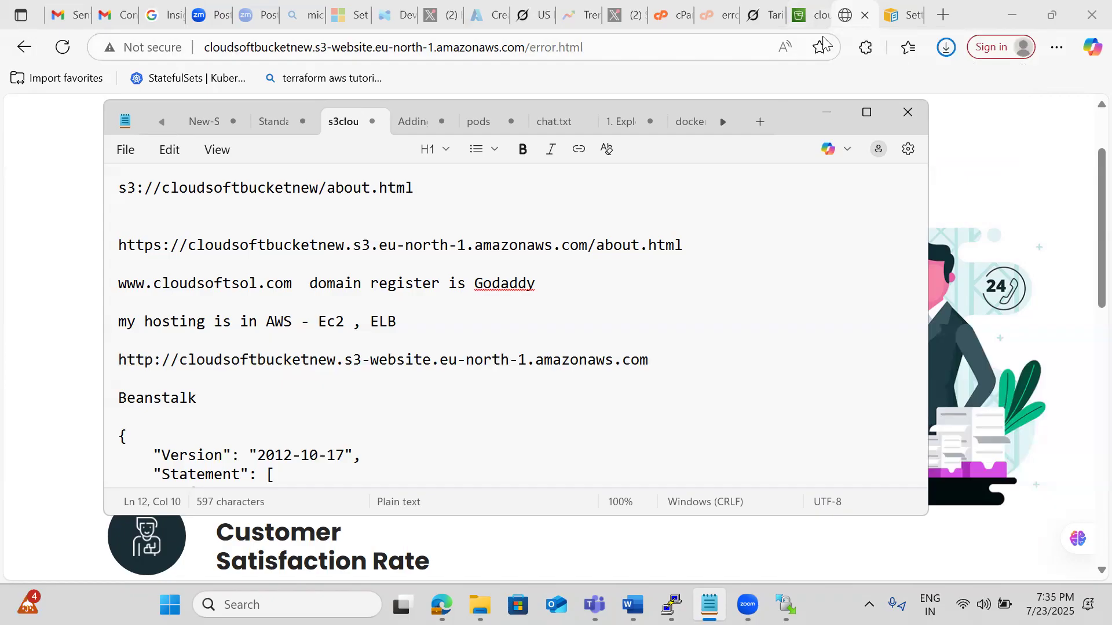
left_click(782, 9)
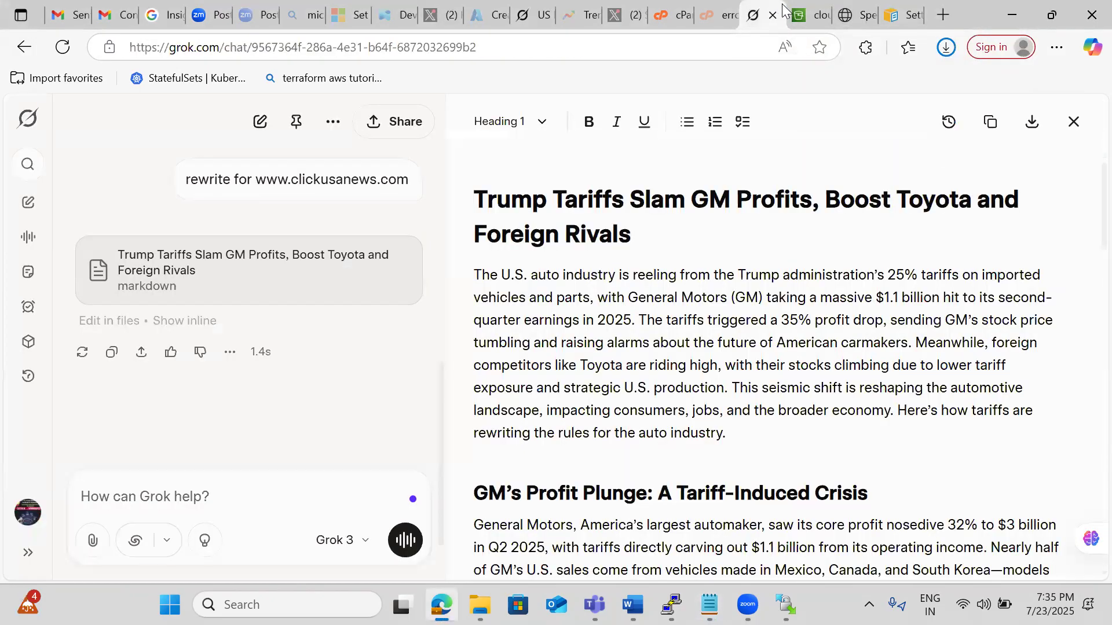
left_click(823, 18)
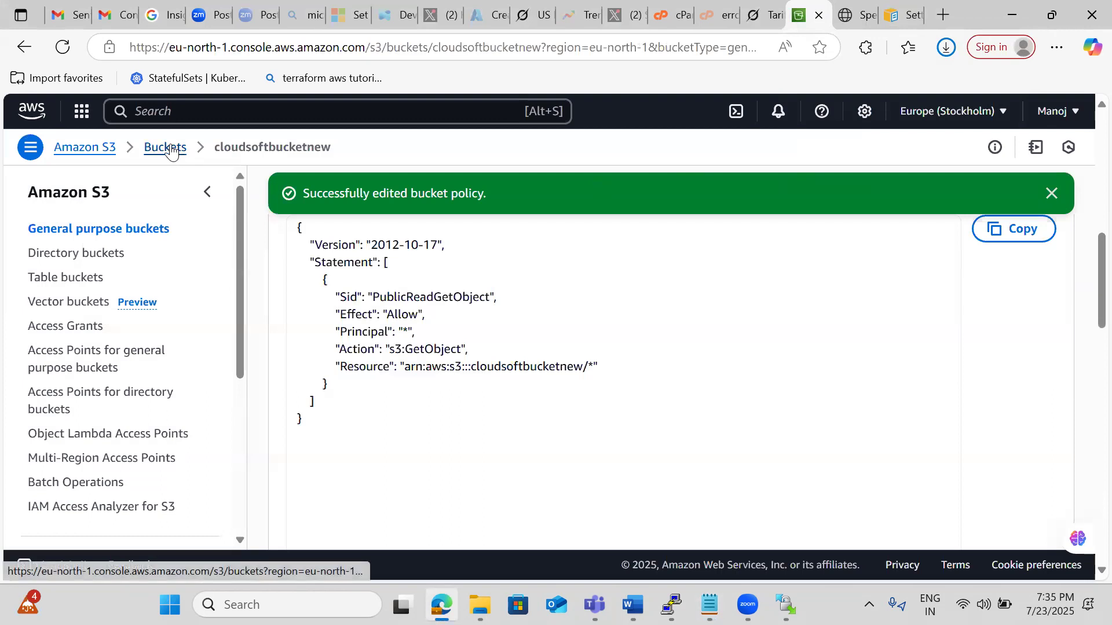
left_click(170, 148)
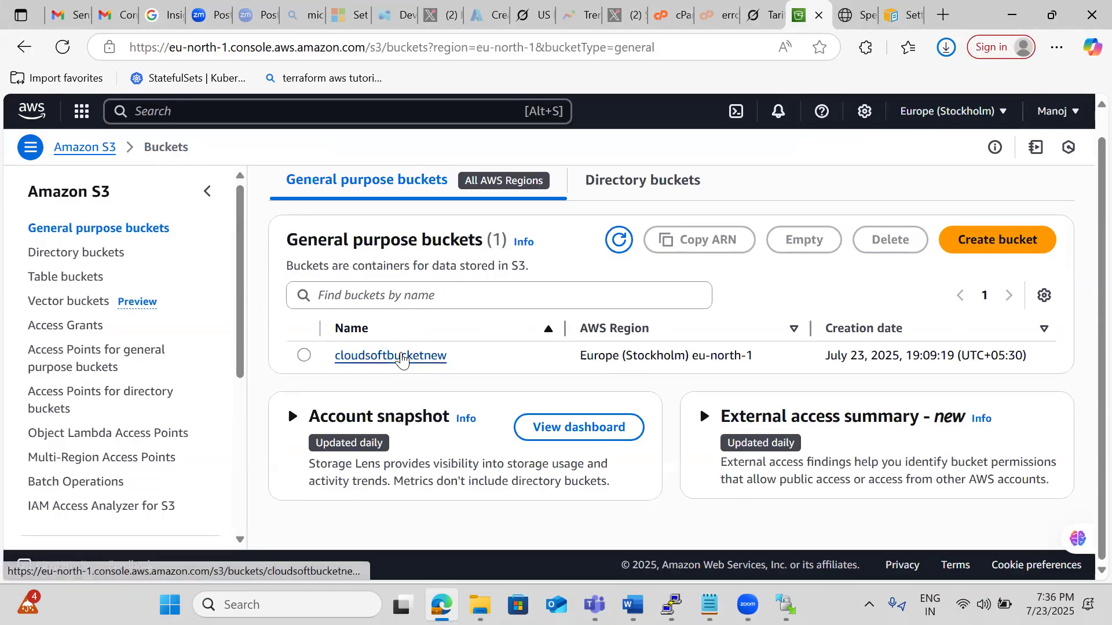
left_click(410, 356)
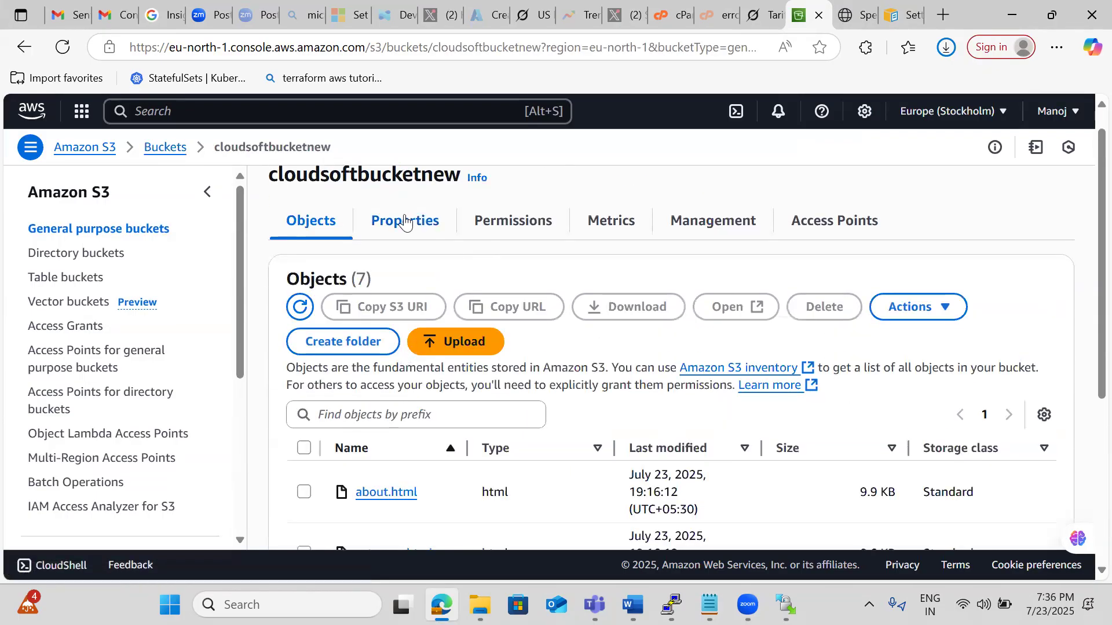
Review the bucket's permissions, including the public access block, bucket policy, object ownership and access control list.
left_click(510, 221)
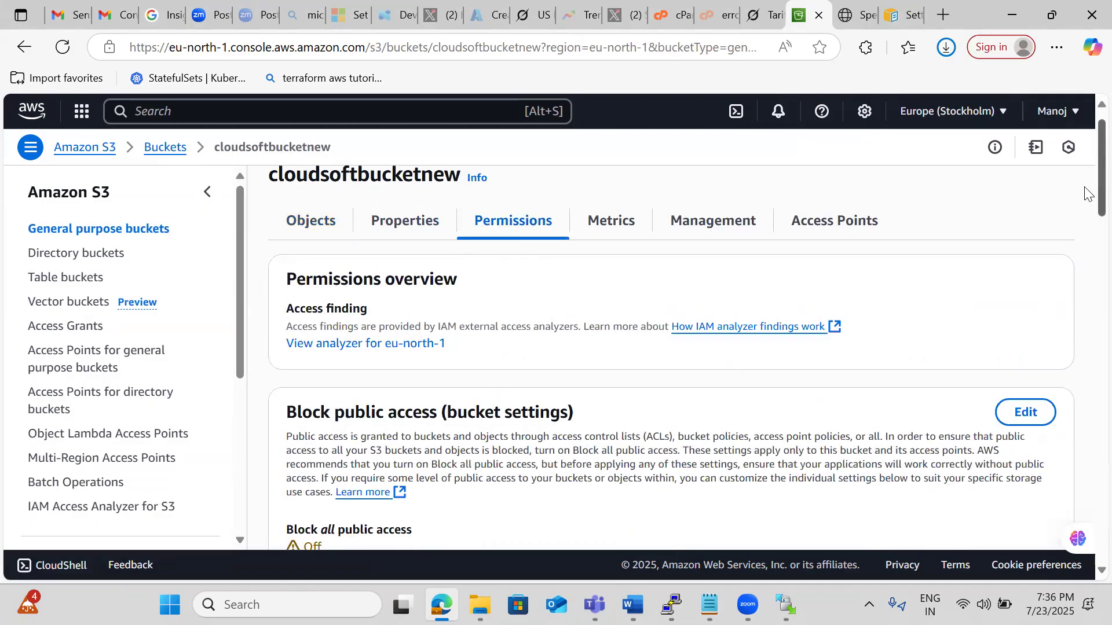
left_click_drag(1086, 194, 1086, 397)
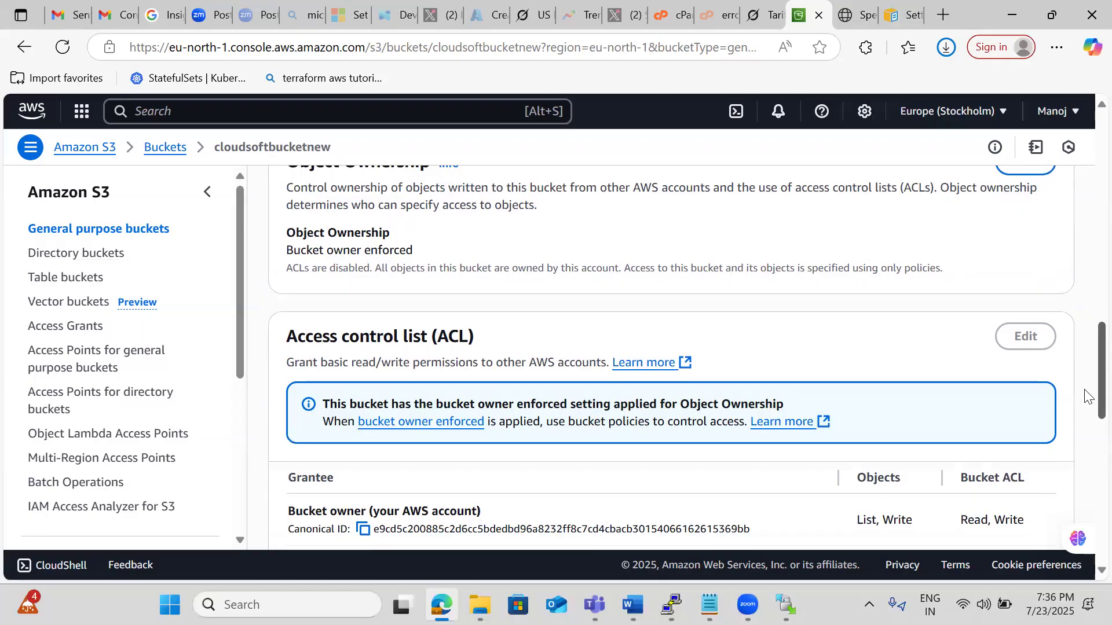
scroll(1086, 397, "down", 3)
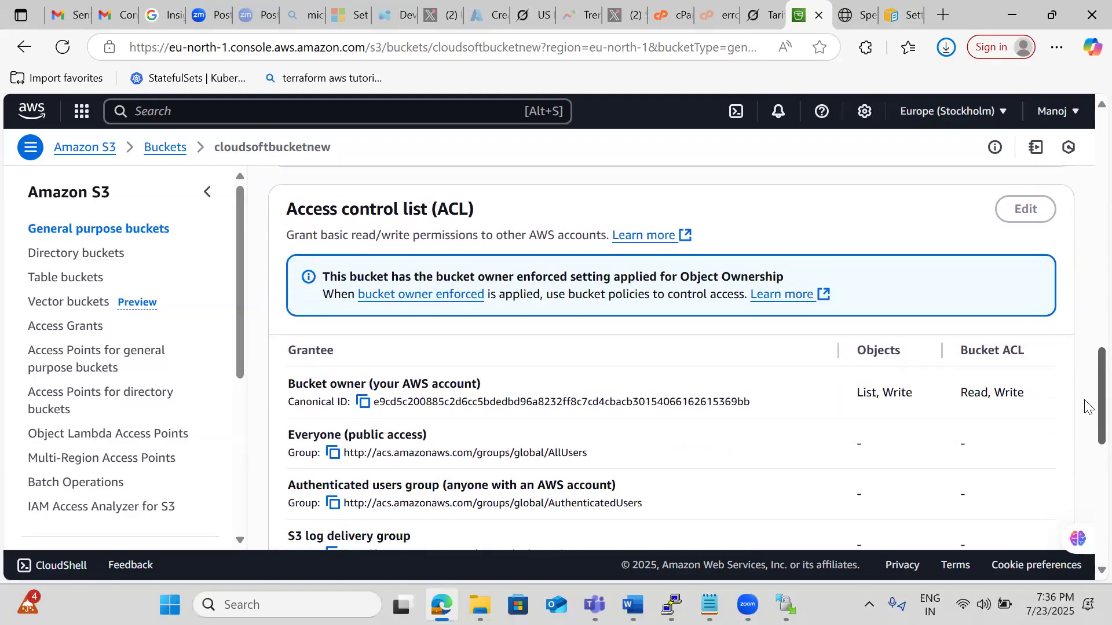
scroll(1086, 406, "up", 10)
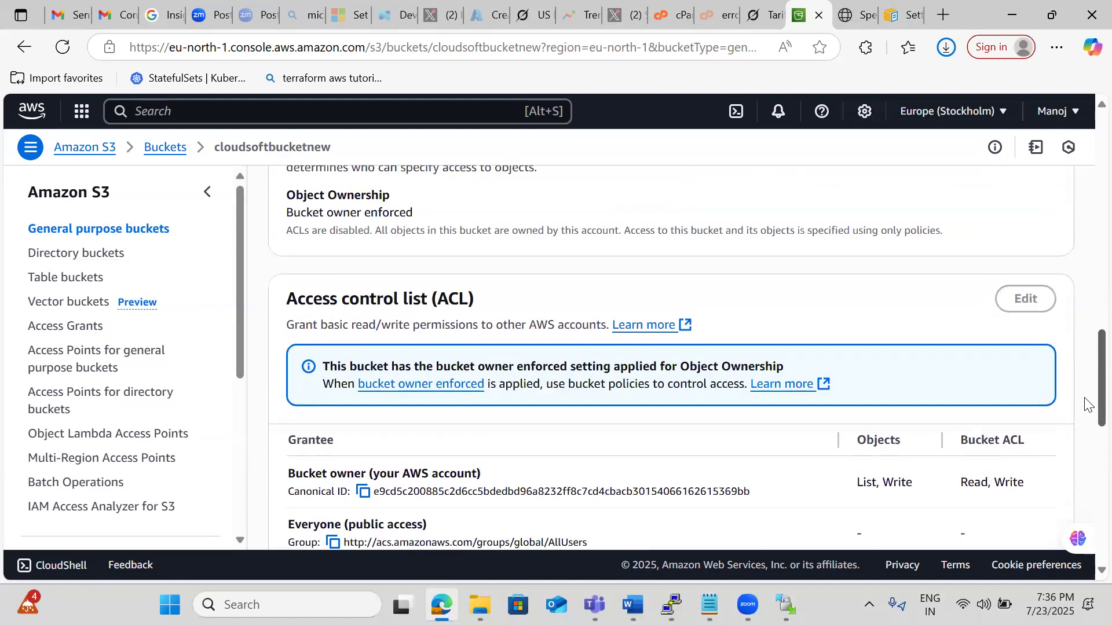
scroll(1082, 330, "up", 5)
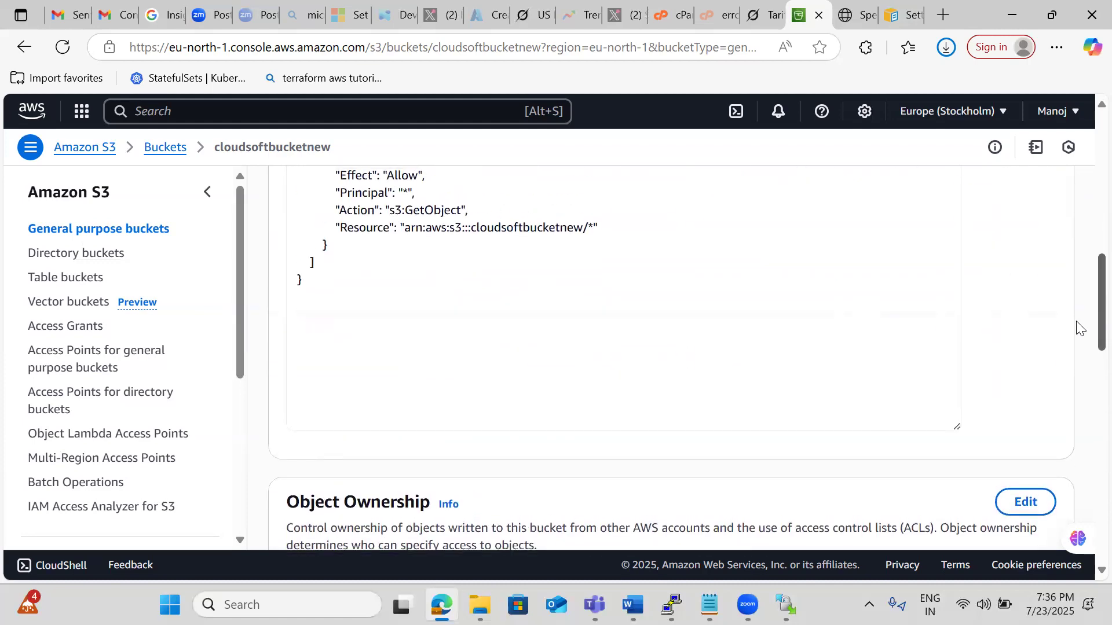
scroll(1064, 287, "up", 9)
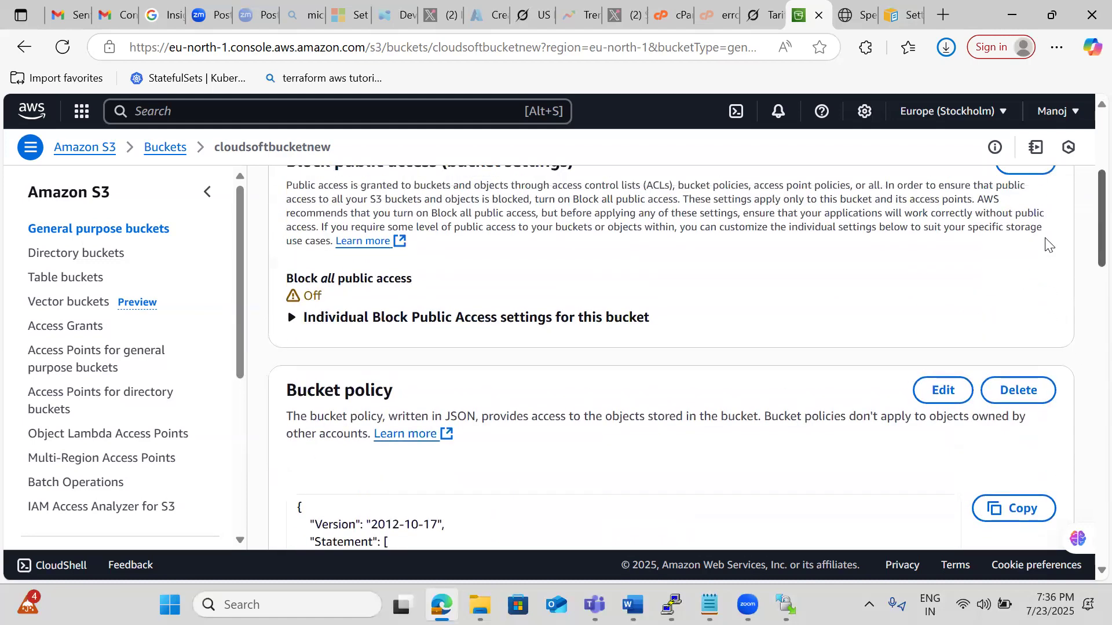
scroll(1010, 192, "up", 1)
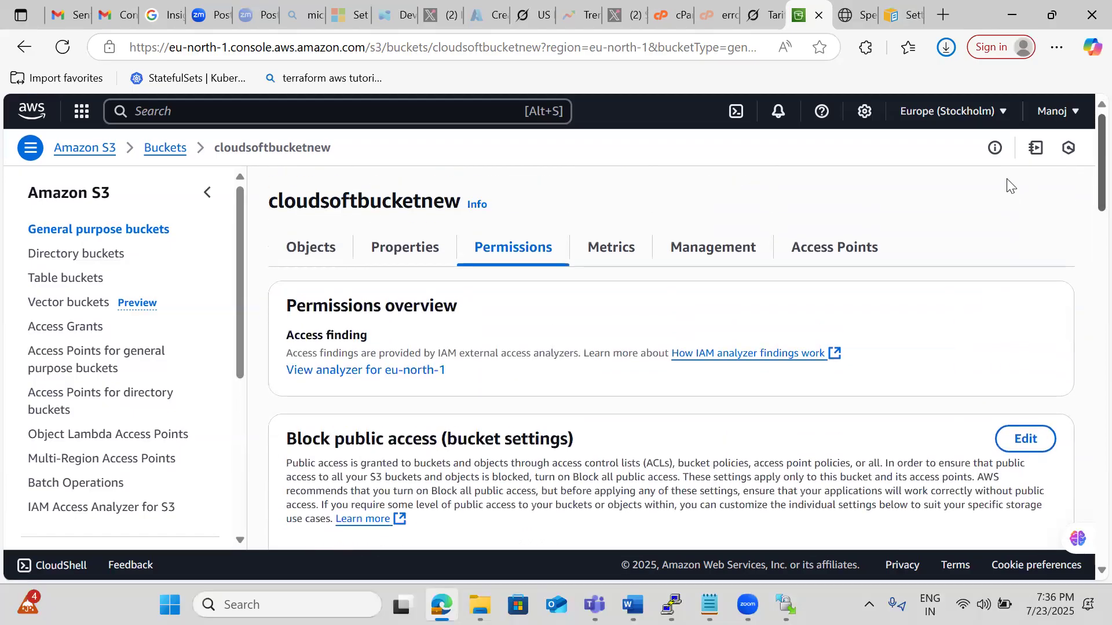
Examine the bucket's metrics for total size and number of objects and its Storage Class Analysis section.
left_click(606, 259)
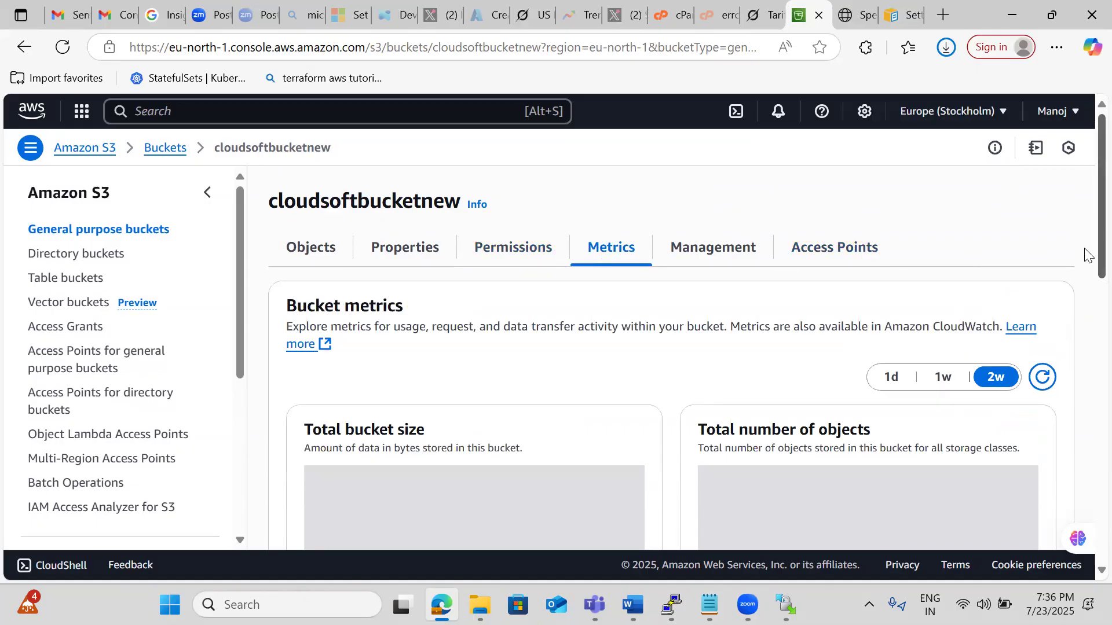
scroll(1085, 250, "down", 1)
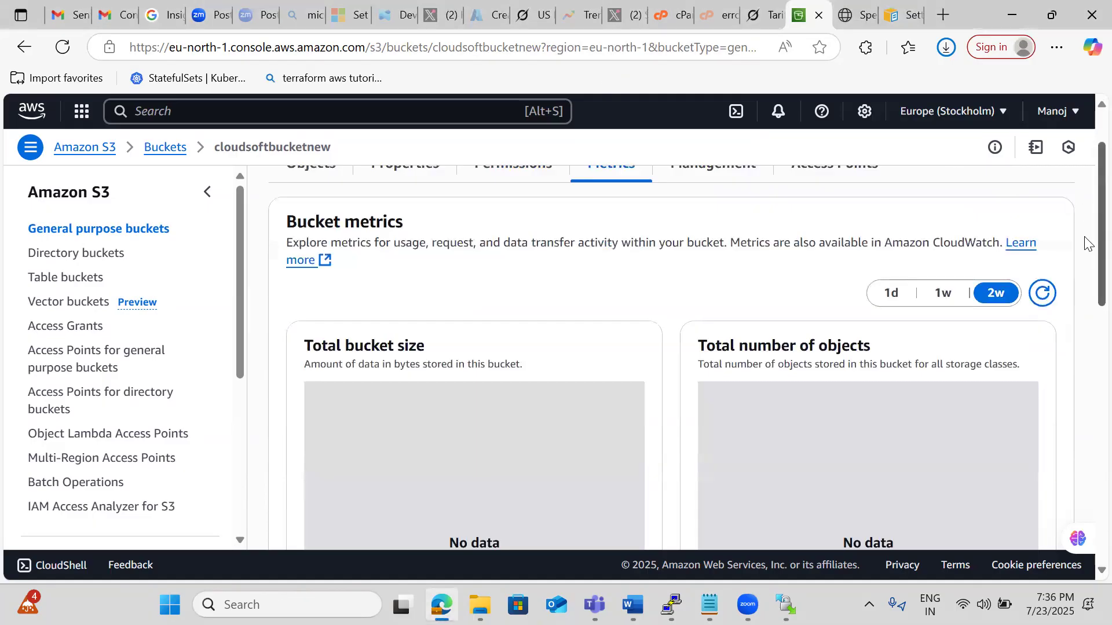
scroll(1086, 244, "down", 5)
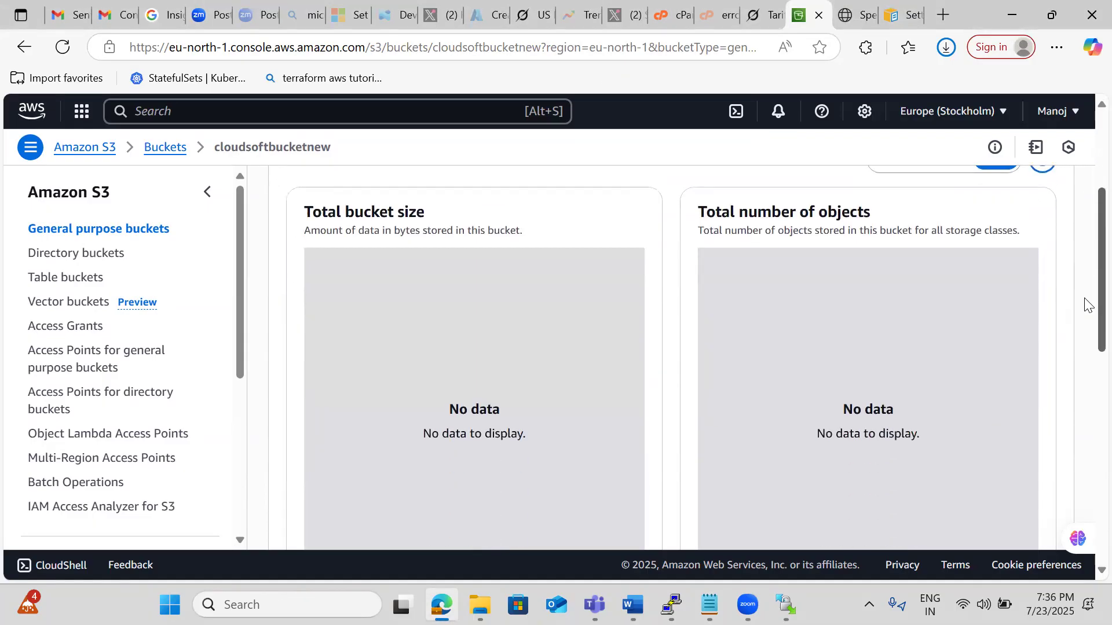
scroll(1086, 365, "down", 2)
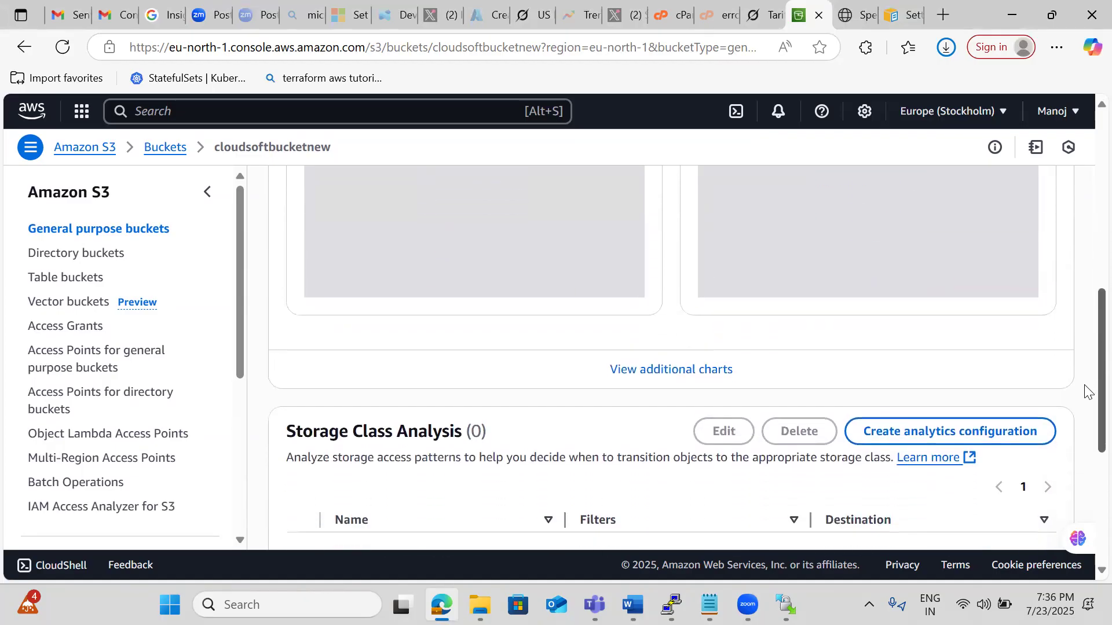
scroll(1086, 365, "up", 5)
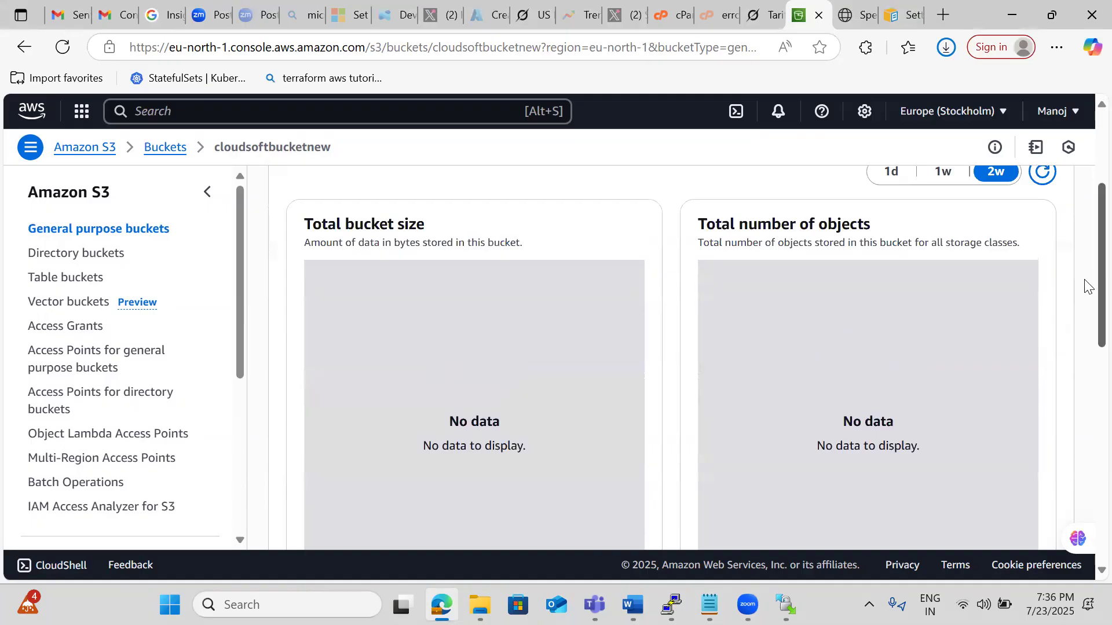
scroll(1086, 251, "up", 3)
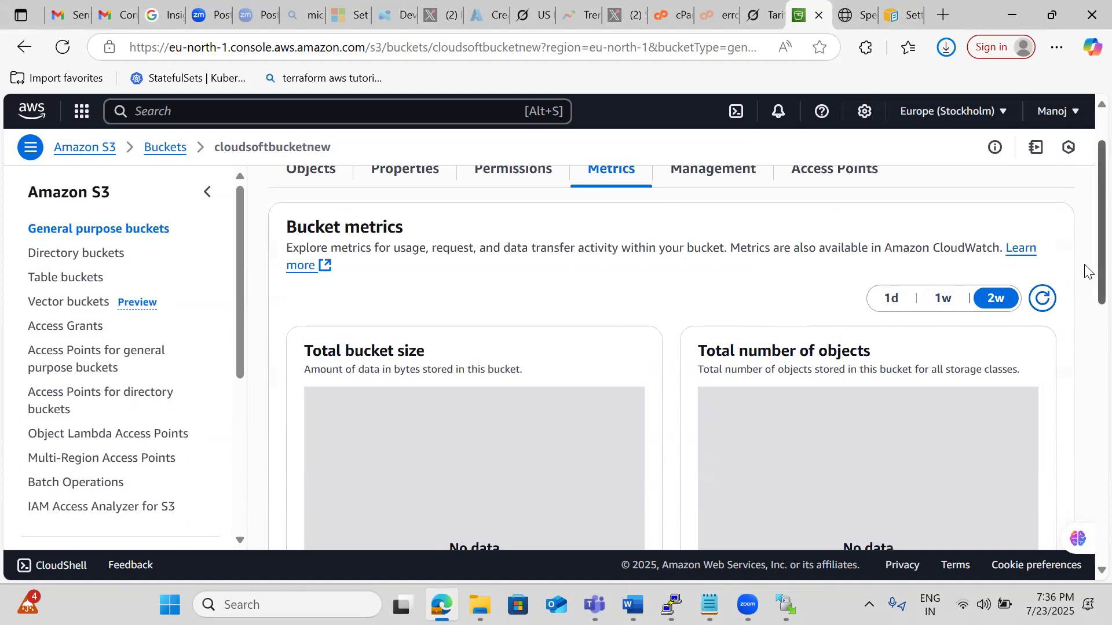
scroll(1085, 271, "up", 2)
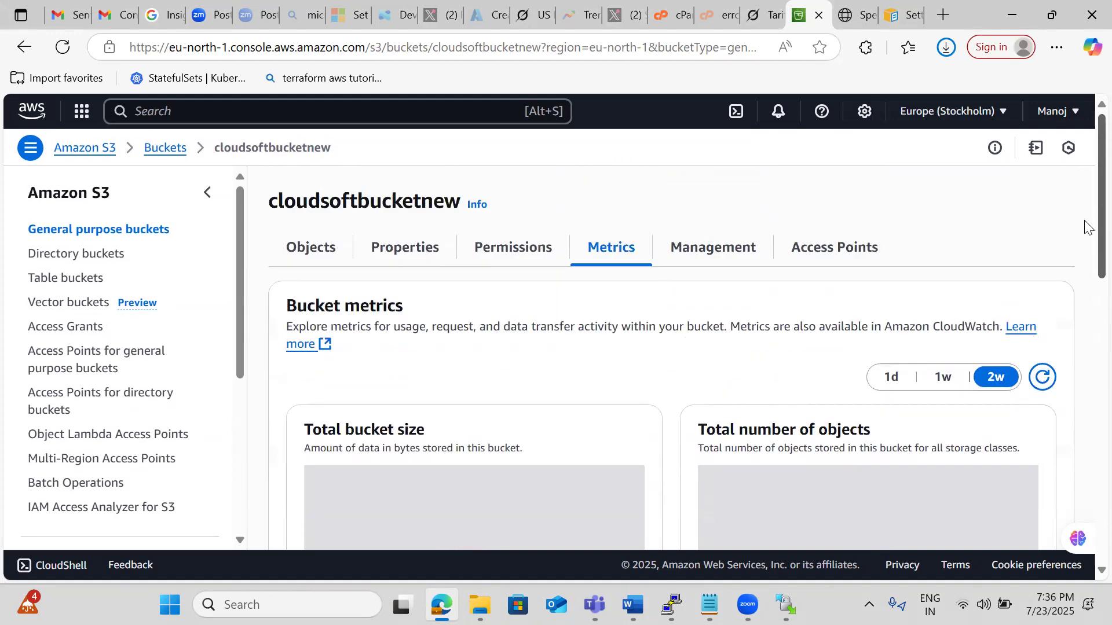
Start a new lifecycle rule for the bucket named expireobject90dayss, applying to all objects in the bucket.
left_click(716, 260)
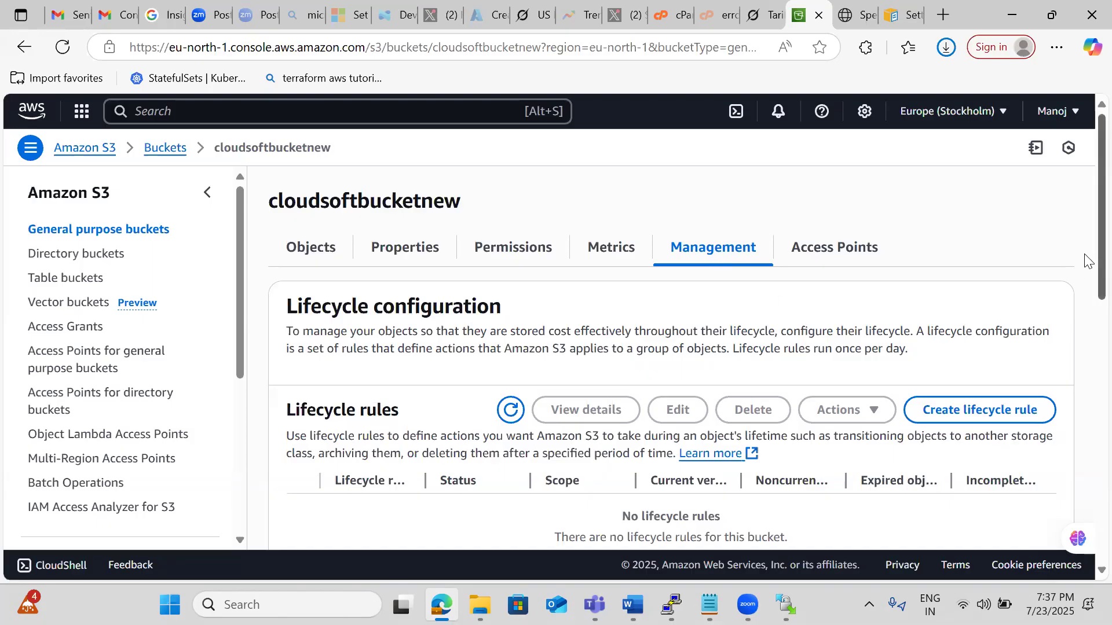
scroll(1086, 313, "down", 3)
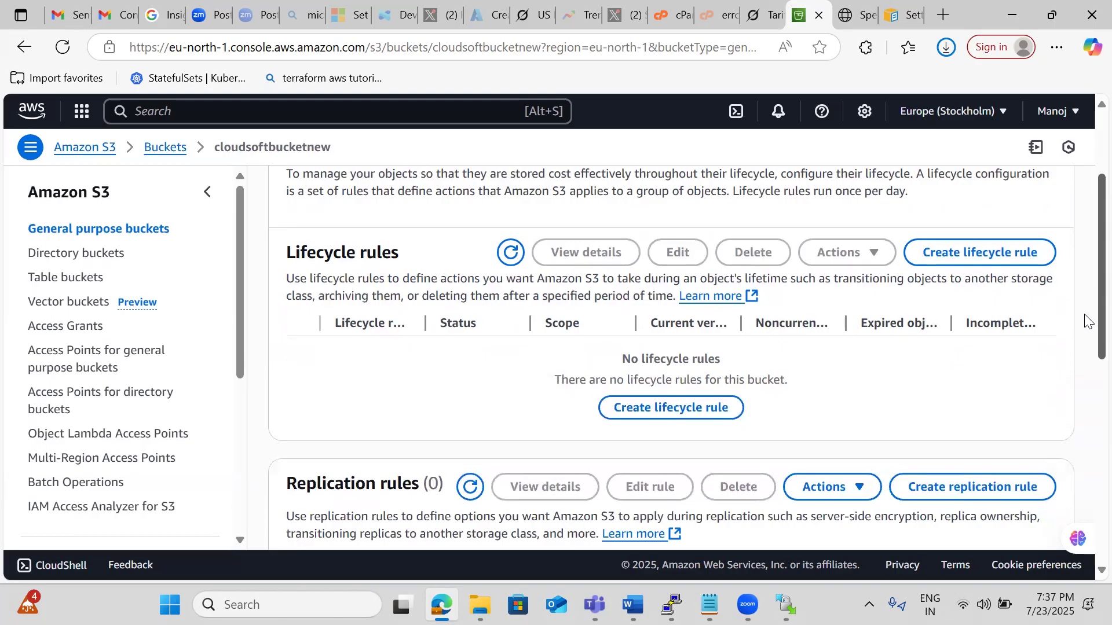
left_click(963, 259)
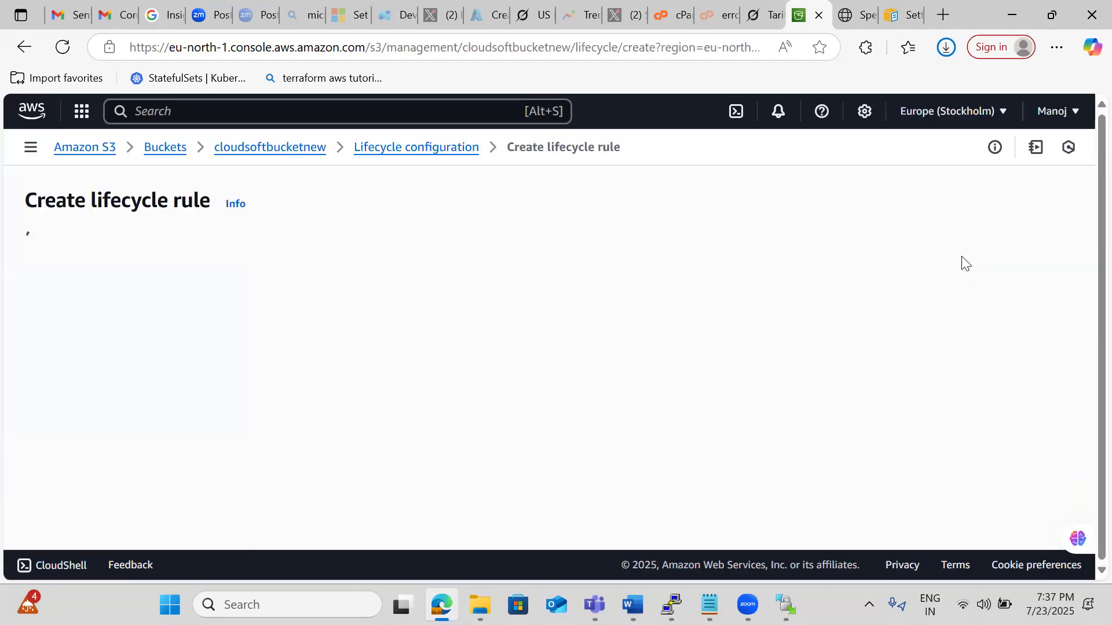
left_click(608, 305)
type("e")
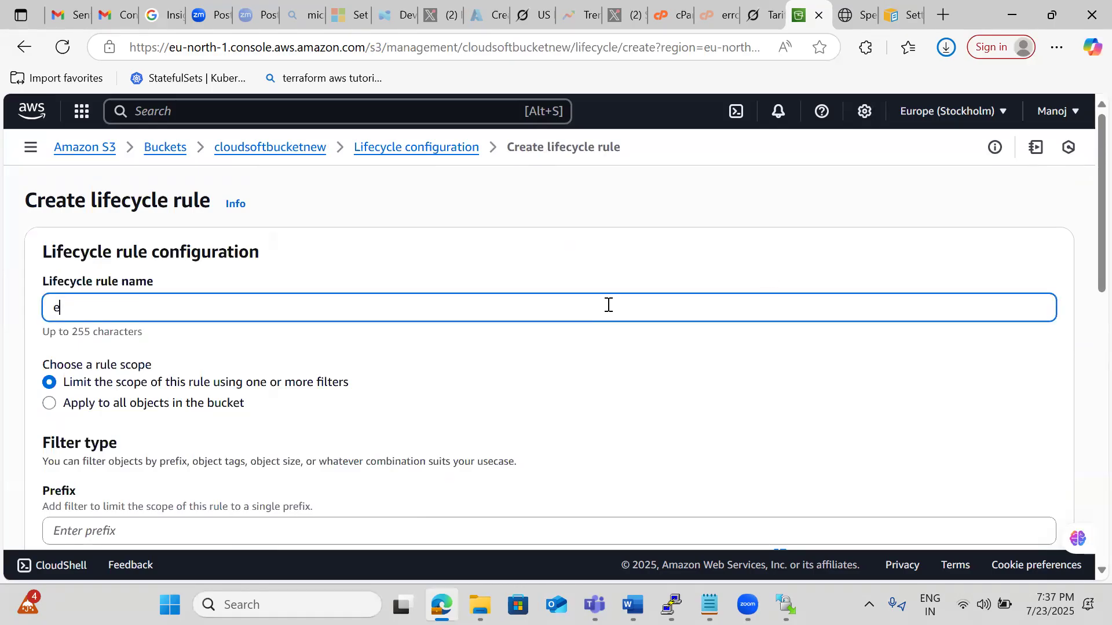
type("xpireobject")
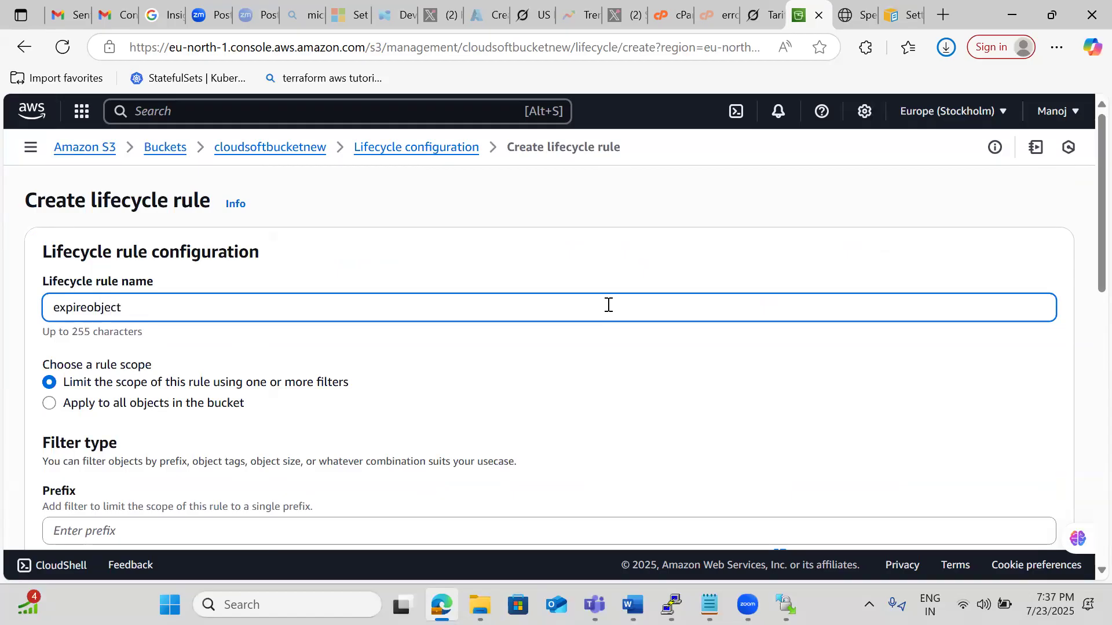
type("90dayss")
left_click(183, 404)
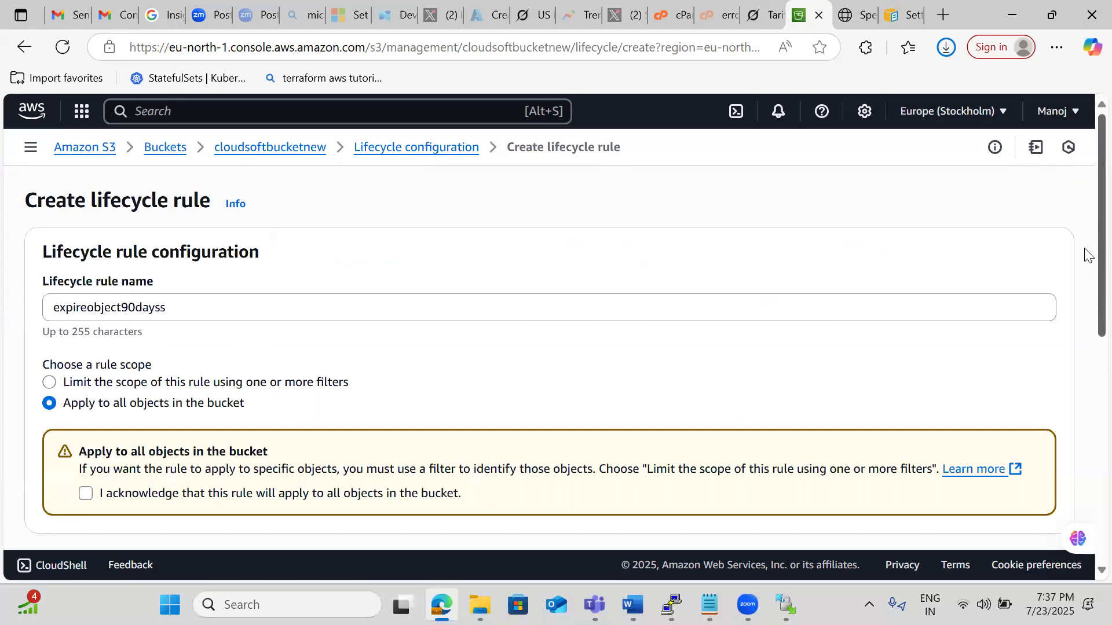
Enable transitioning current object versions between storage classes, moving them to Standard-IA 30 days after creation.
scroll(1086, 255, "down", 4)
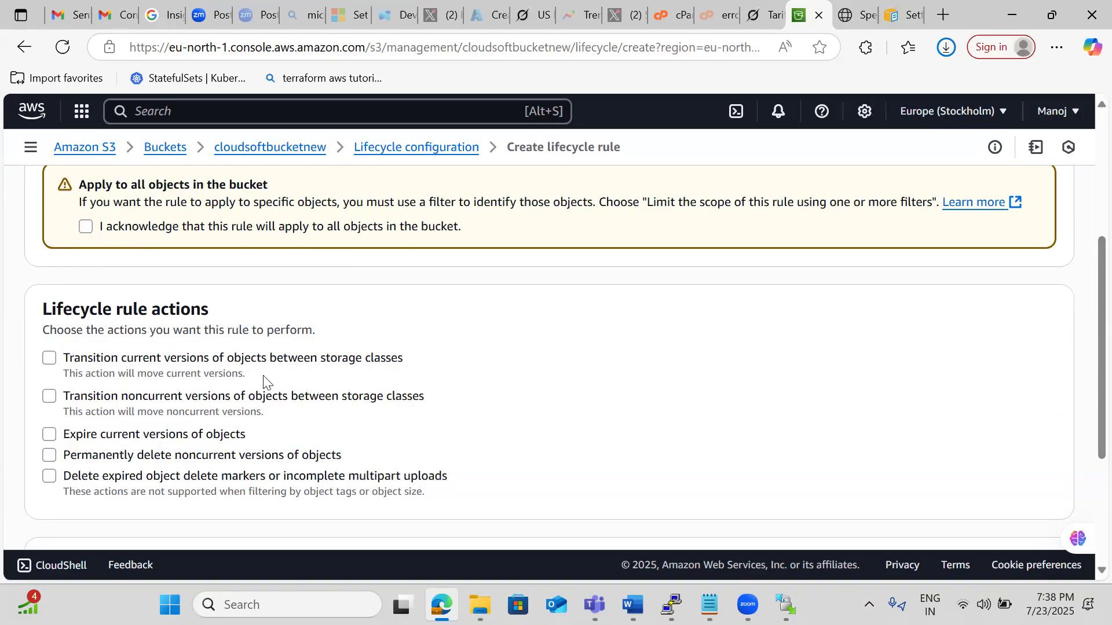
left_click(246, 370)
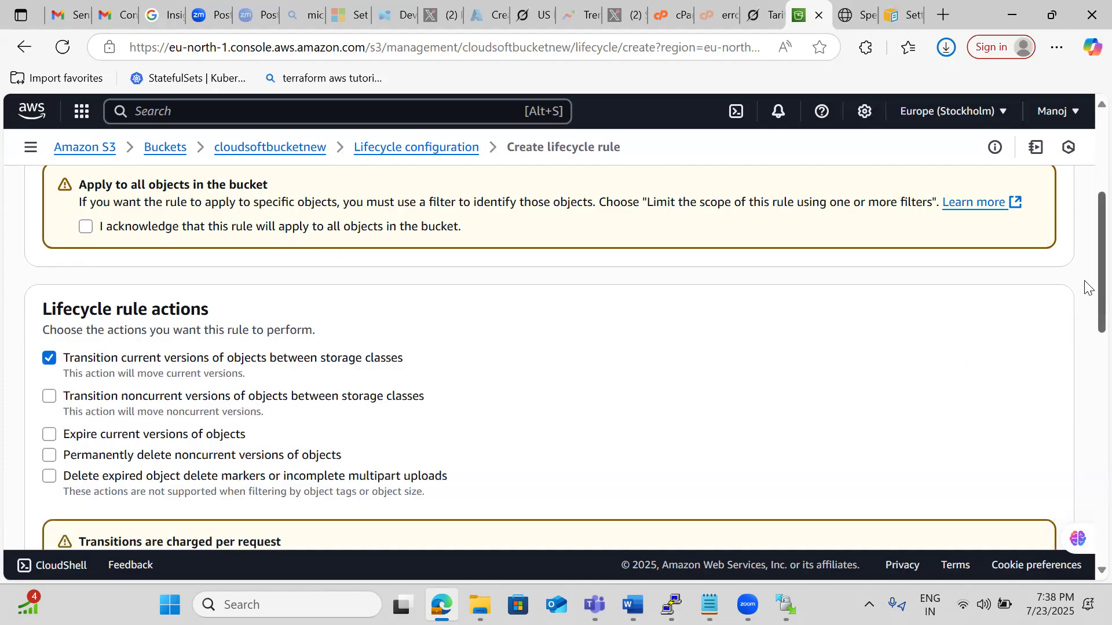
left_click_drag(1086, 288, 1086, 407)
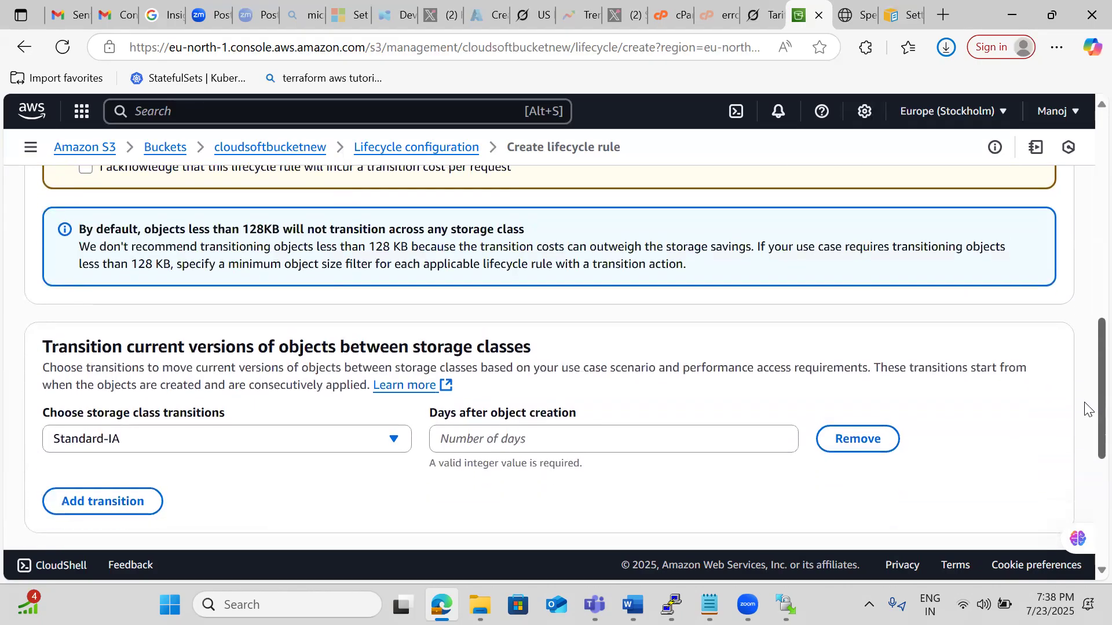
left_click(489, 443)
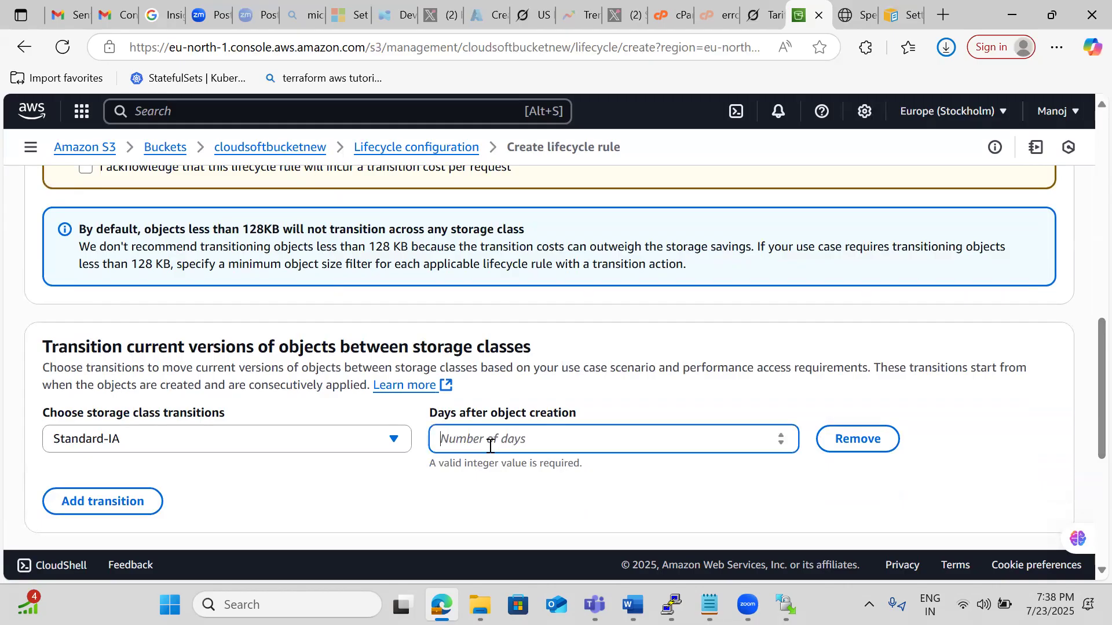
type("30")
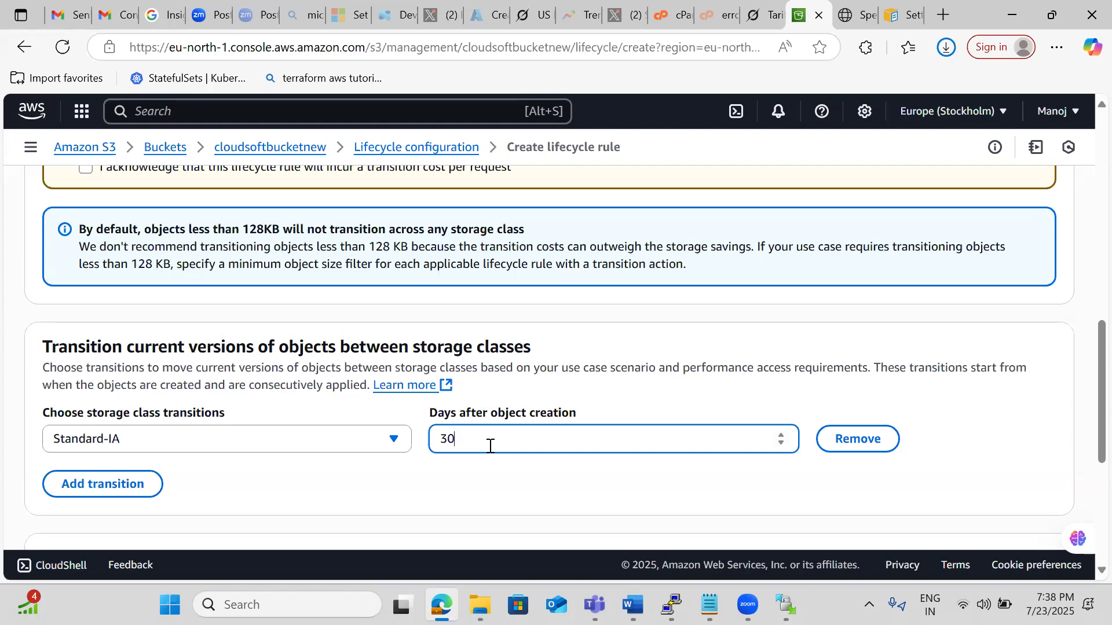
Add a second transition that moves current object versions to Intelligent-Tiering 90 days after creation.
left_click(113, 497)
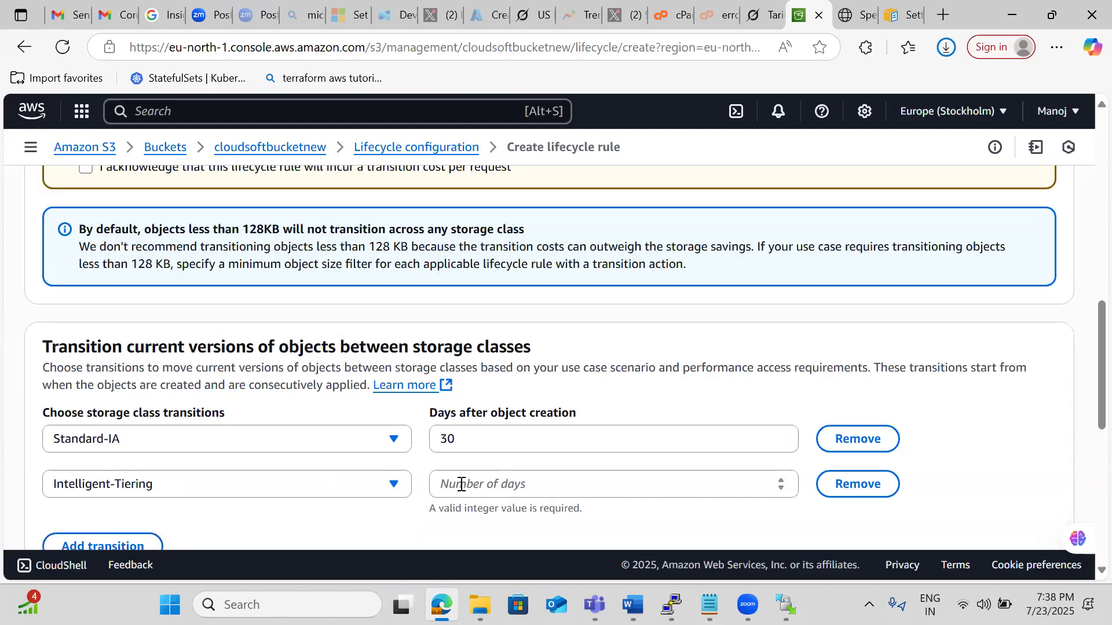
key("6")
left_click(467, 490)
type("90")
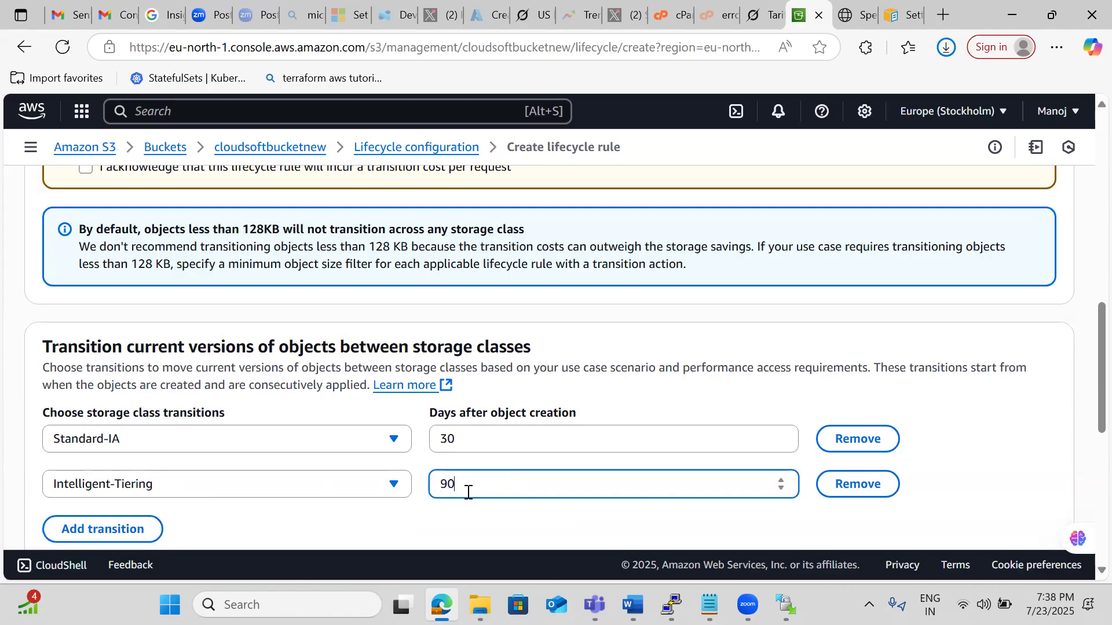
left_click(165, 491)
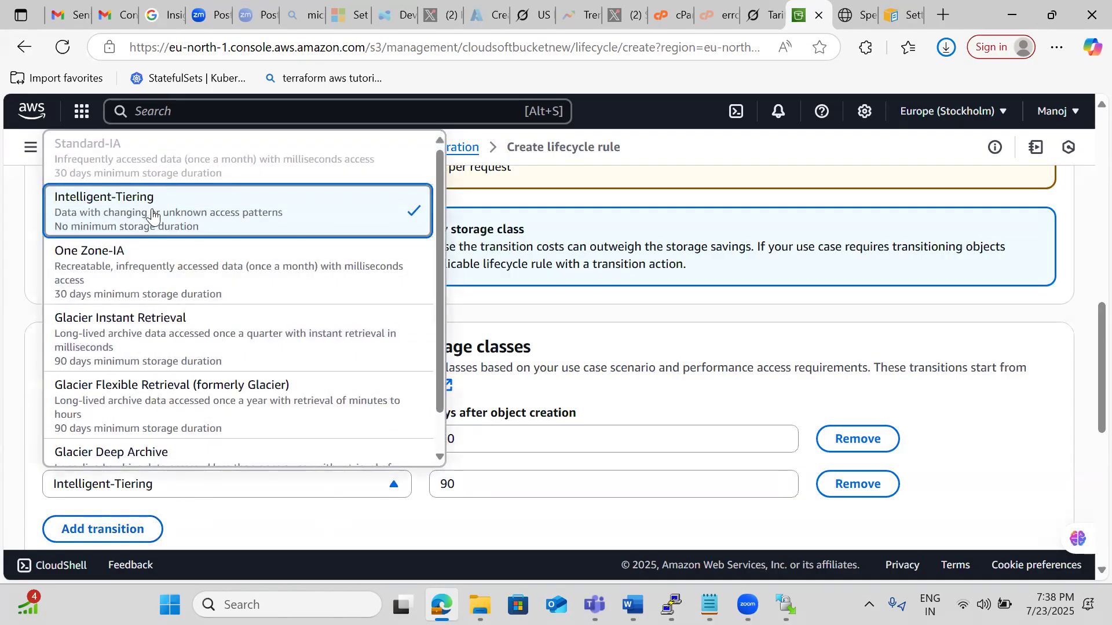
left_click(153, 210)
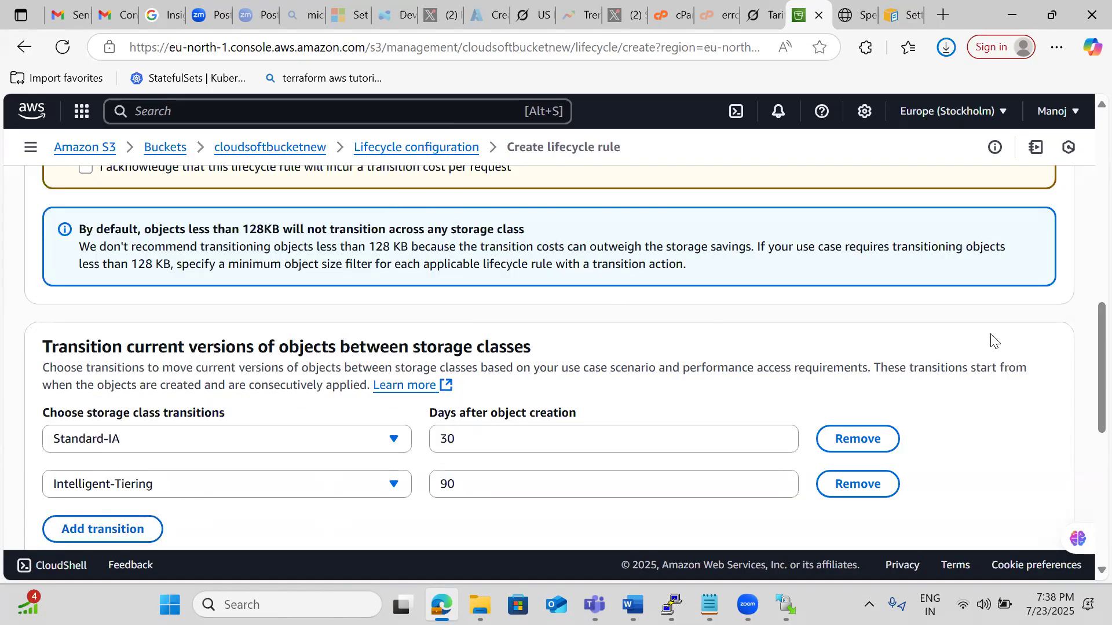
key("Down")
key("Down")
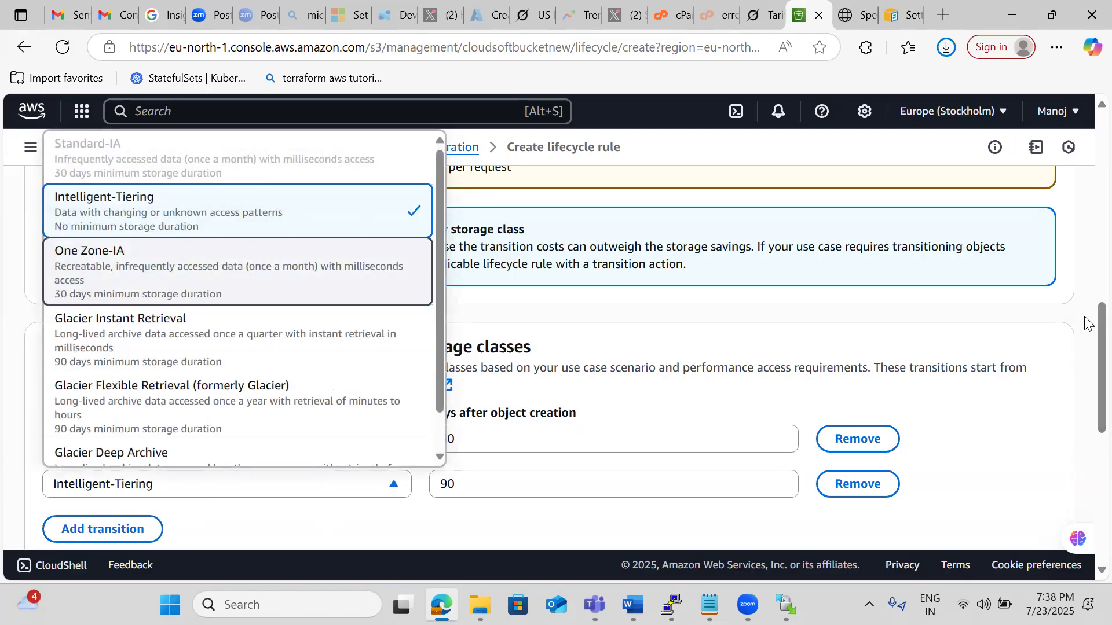
key("Escape")
Enable expiration of current object versions in the rule and set it to 180 days after object creation.
scroll(1087, 322, "down", 3)
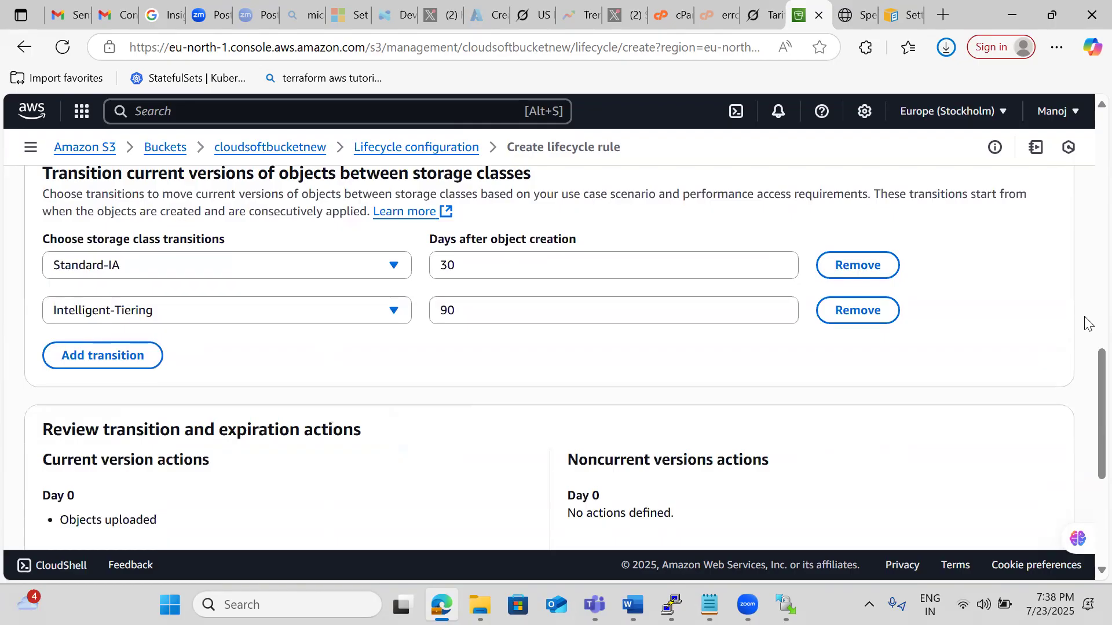
scroll(1087, 323, "down", 5)
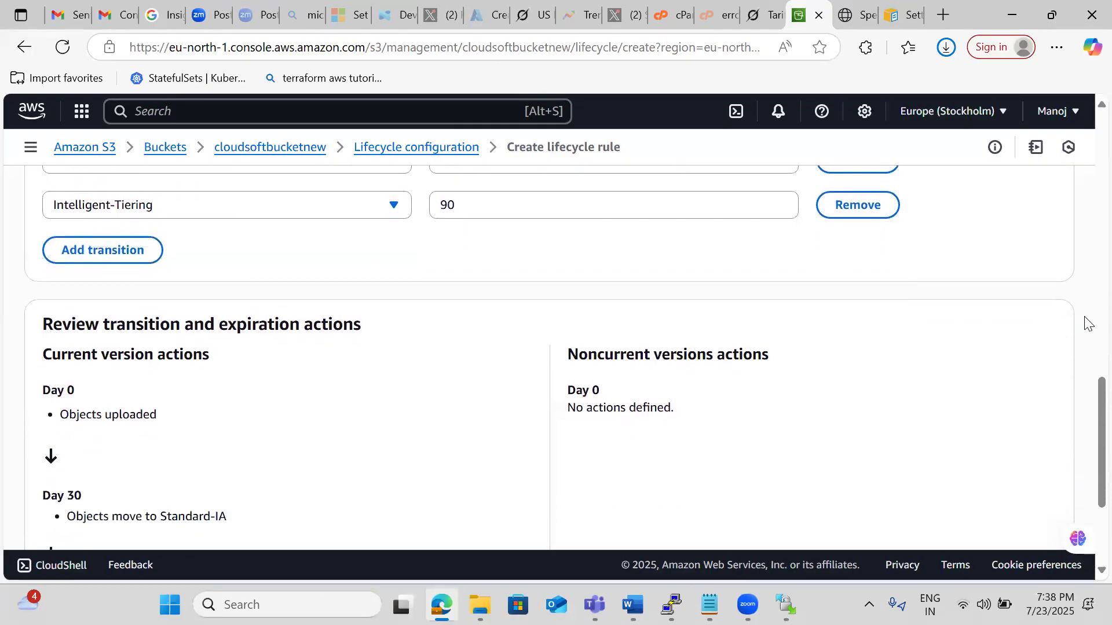
scroll(1086, 322, "down", 1)
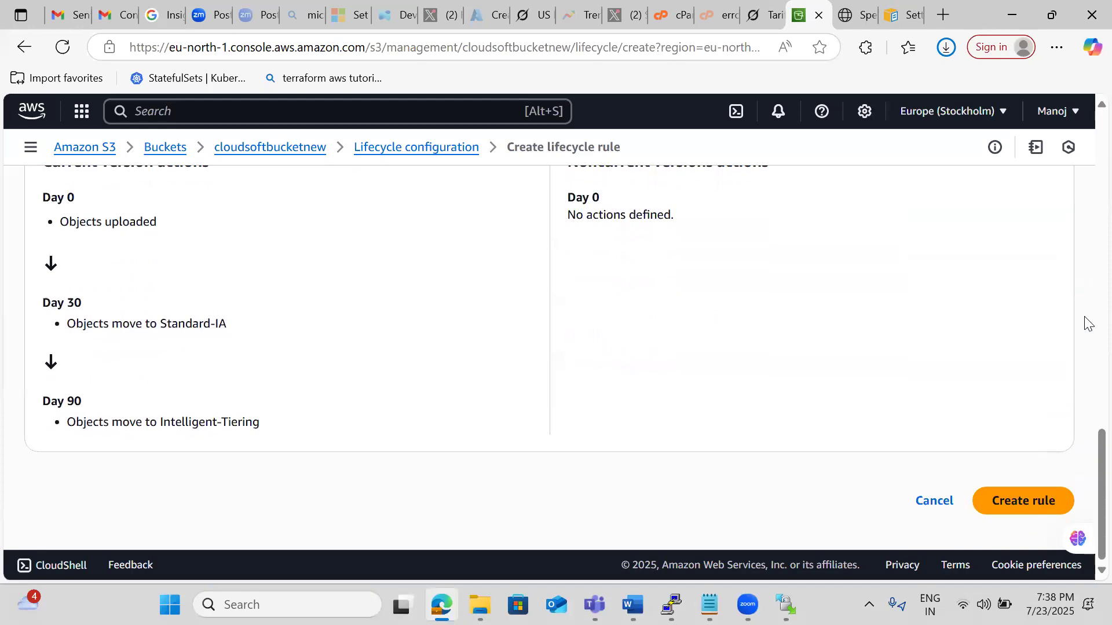
scroll(1086, 323, "up", 12)
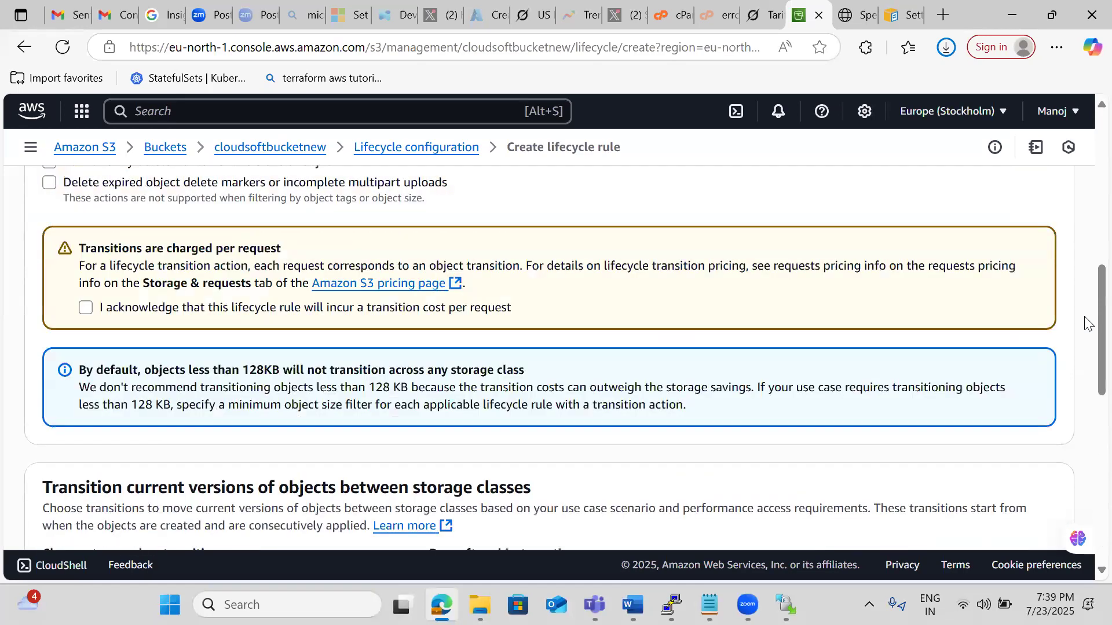
scroll(1087, 322, "up", 1)
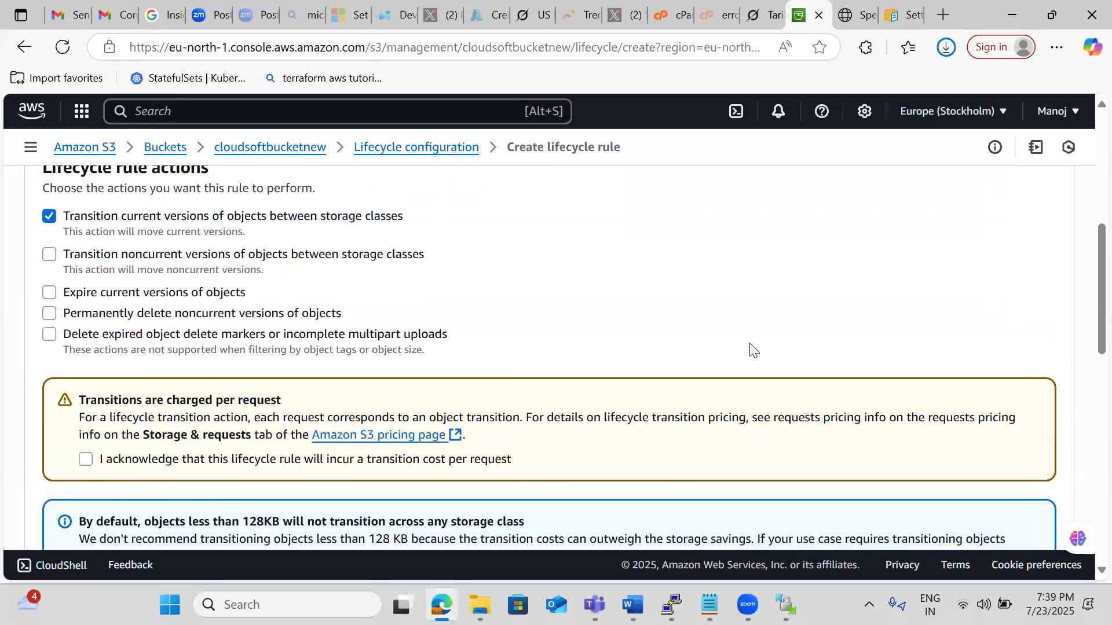
left_click(49, 294)
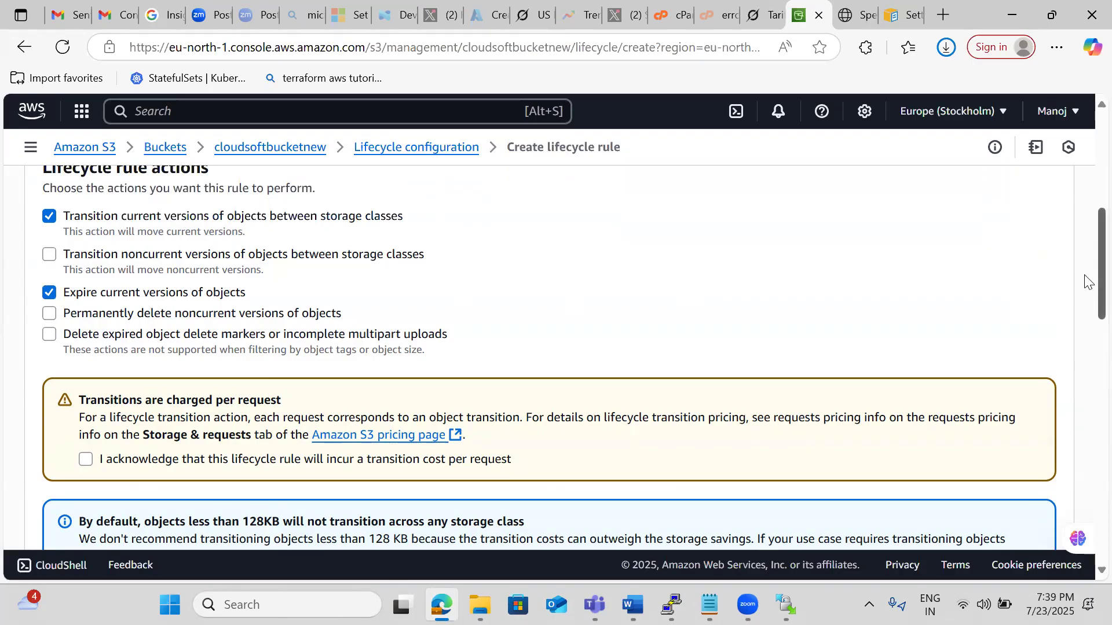
scroll(1086, 282, "down", 6)
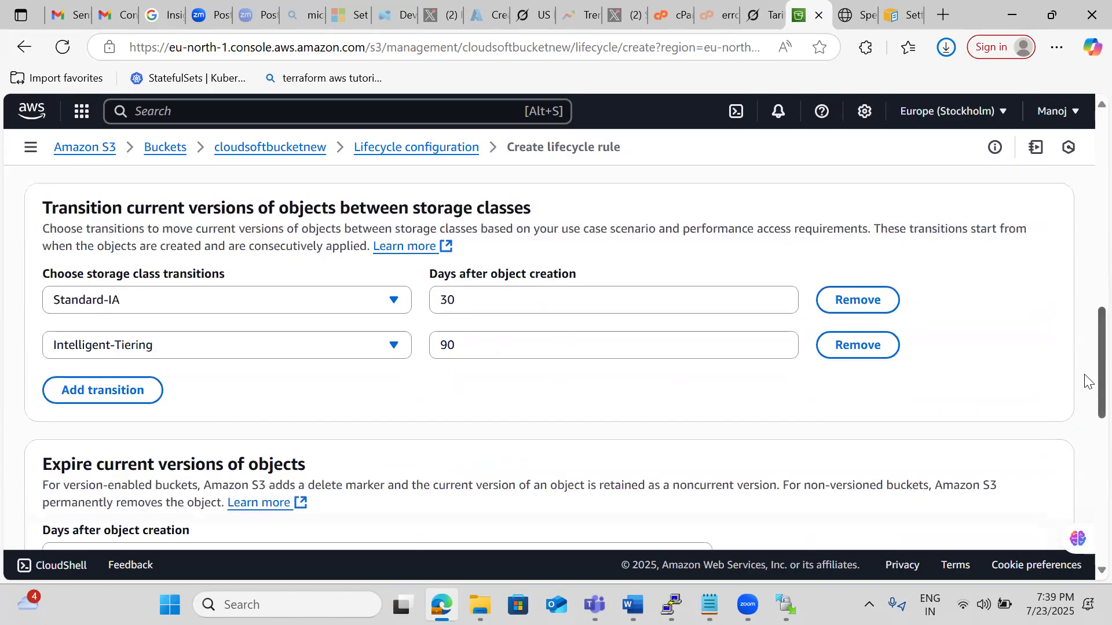
scroll(1086, 382, "down", 4)
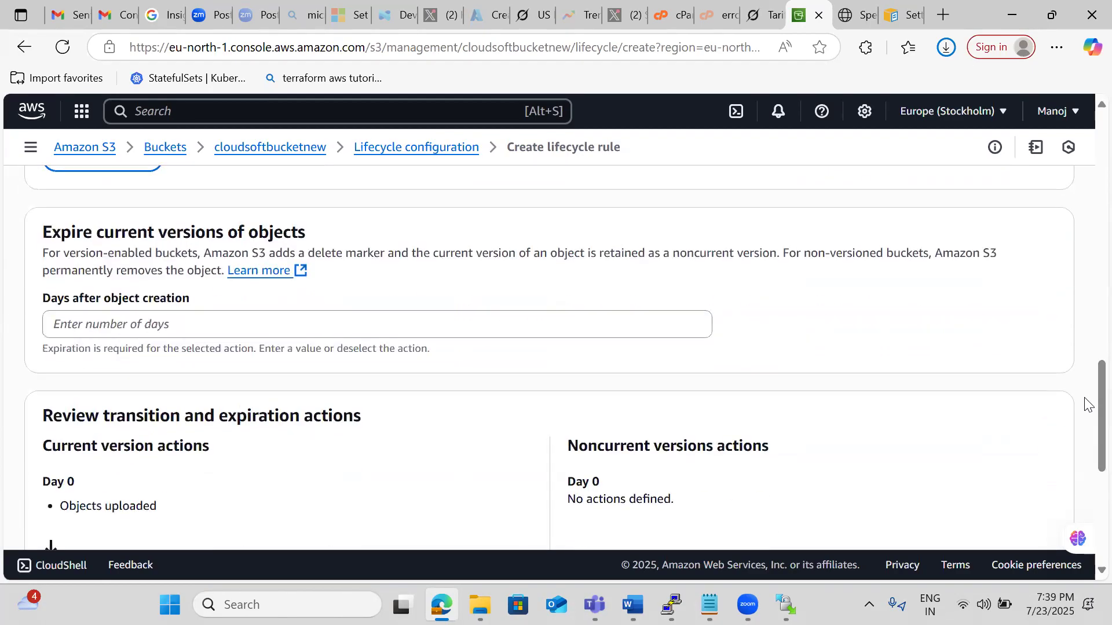
left_click(161, 322)
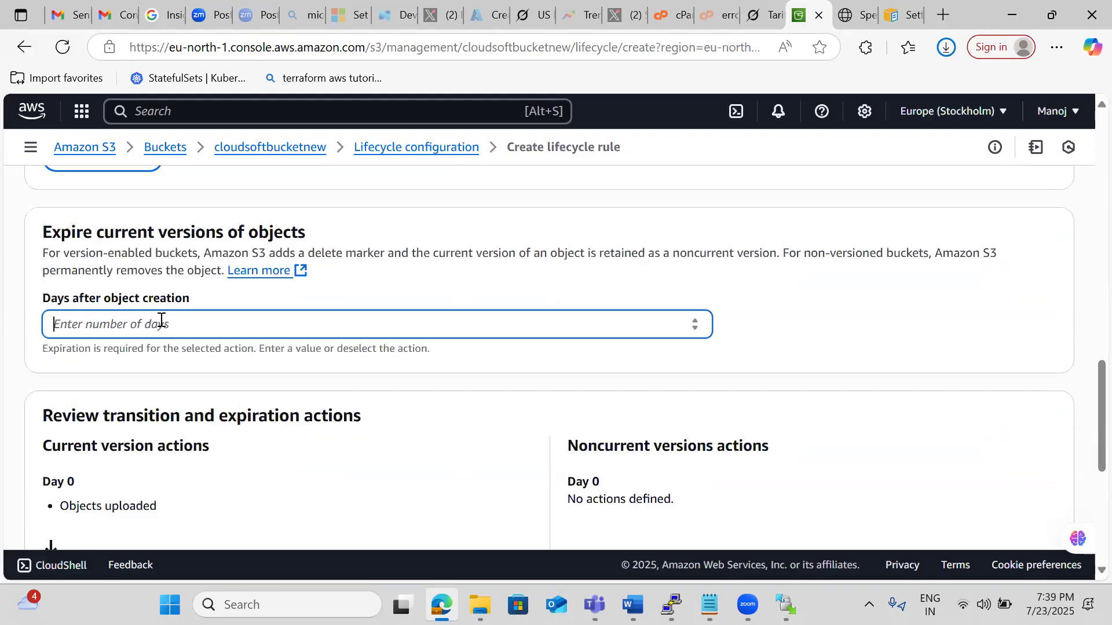
type("180")
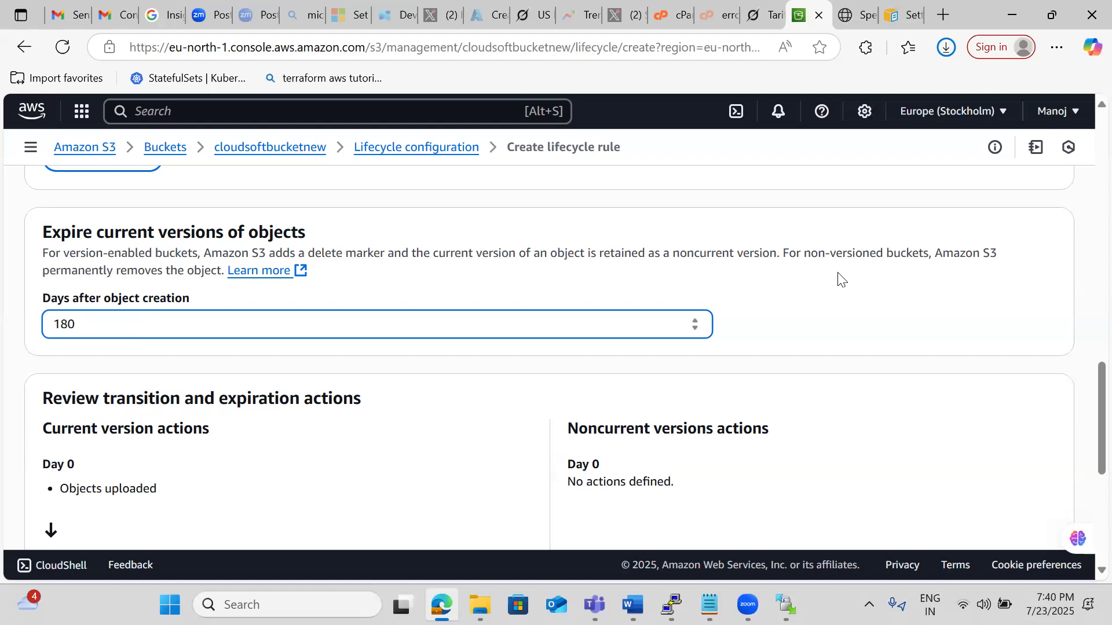
Leave the lifecycle rule form without creating the rule and return to the management settings of cloudsoftbucketnew.
left_click(428, 160)
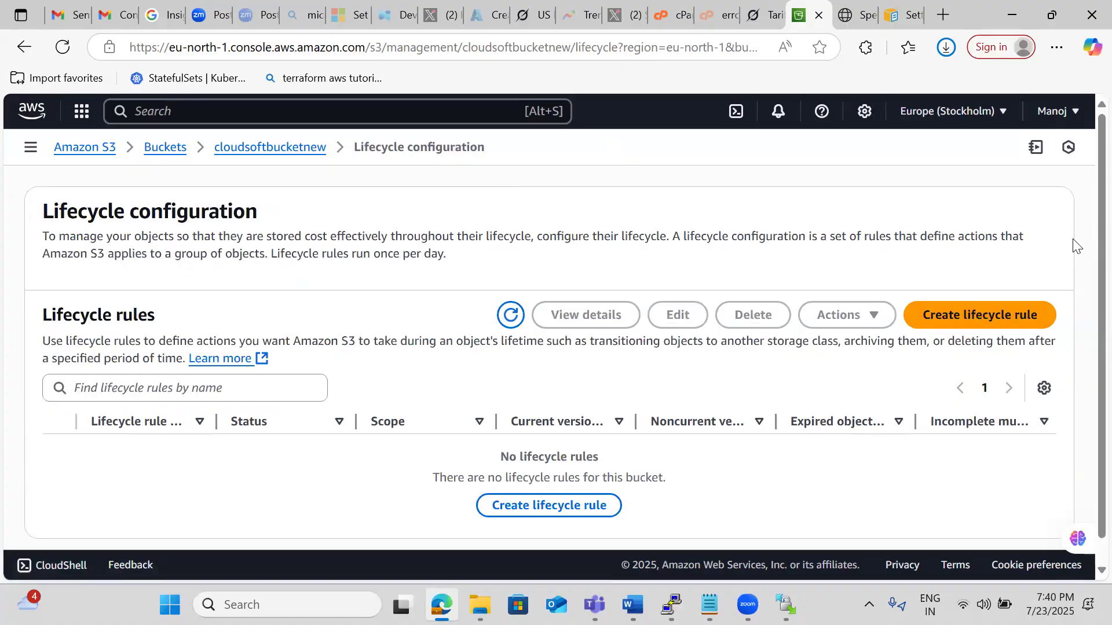
scroll(1074, 247, "down", 1)
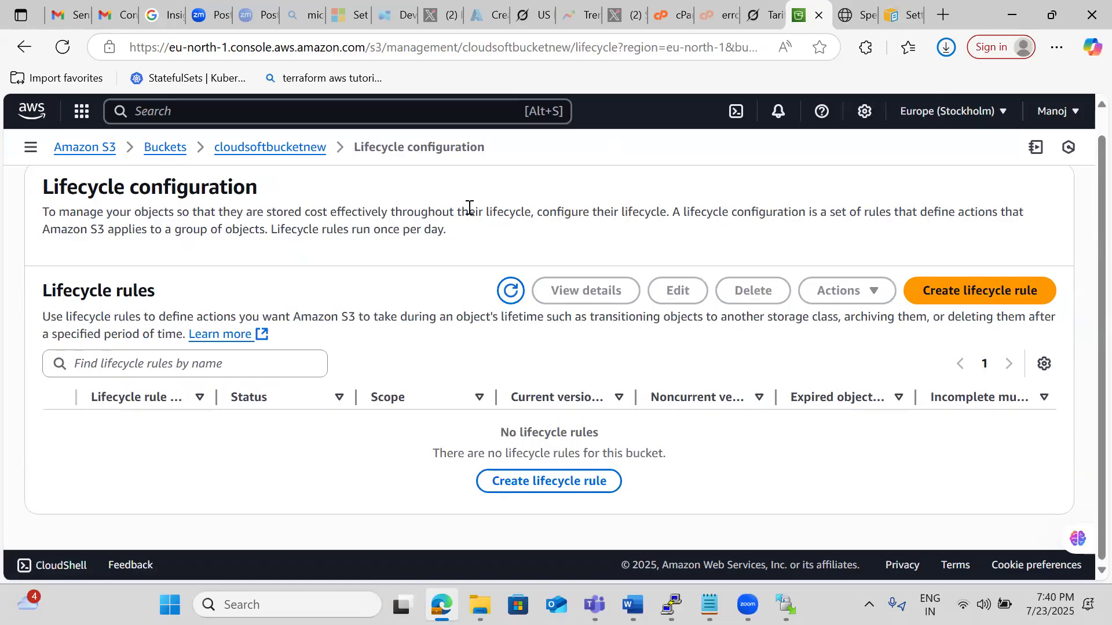
left_click(293, 151)
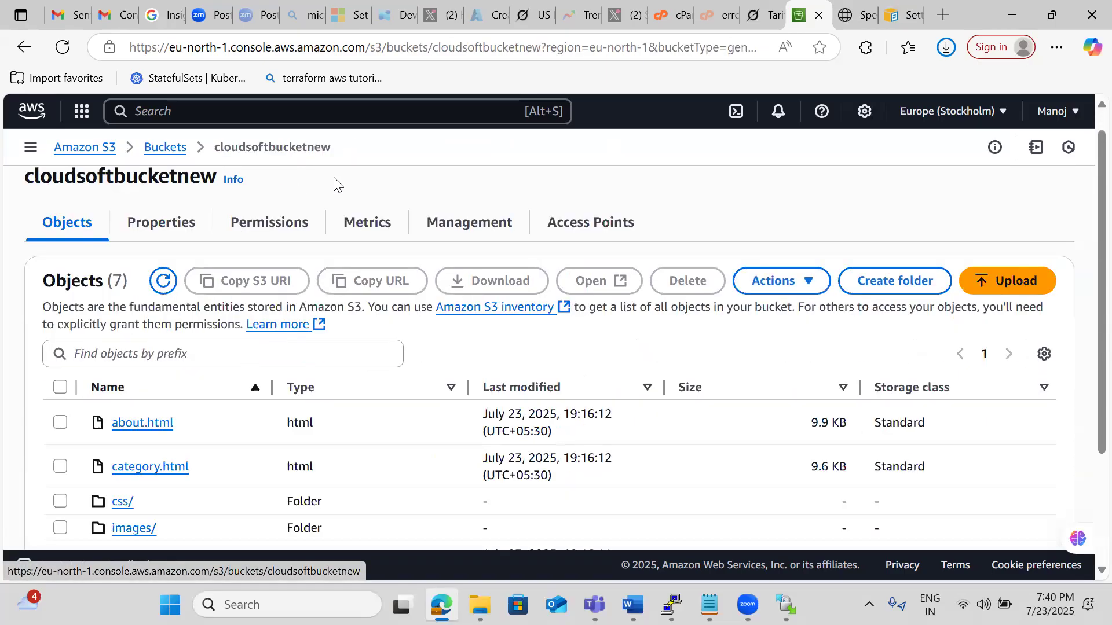
left_click(470, 224)
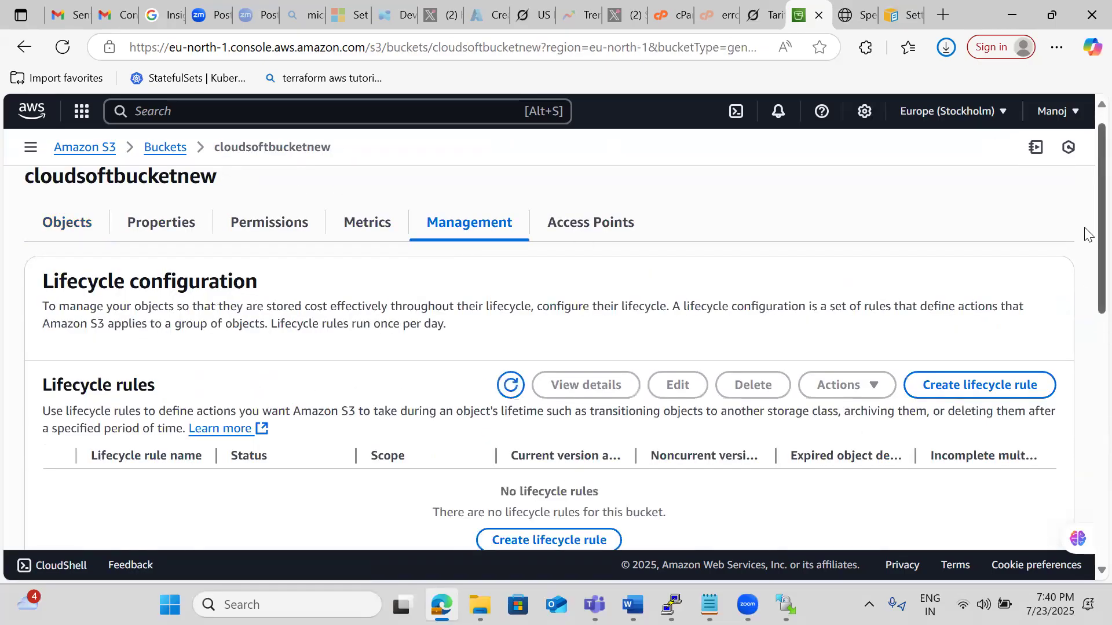
Review the bucket's replication rules and inventory configurations, and open its list of access points.
scroll(1087, 227, "down", 6)
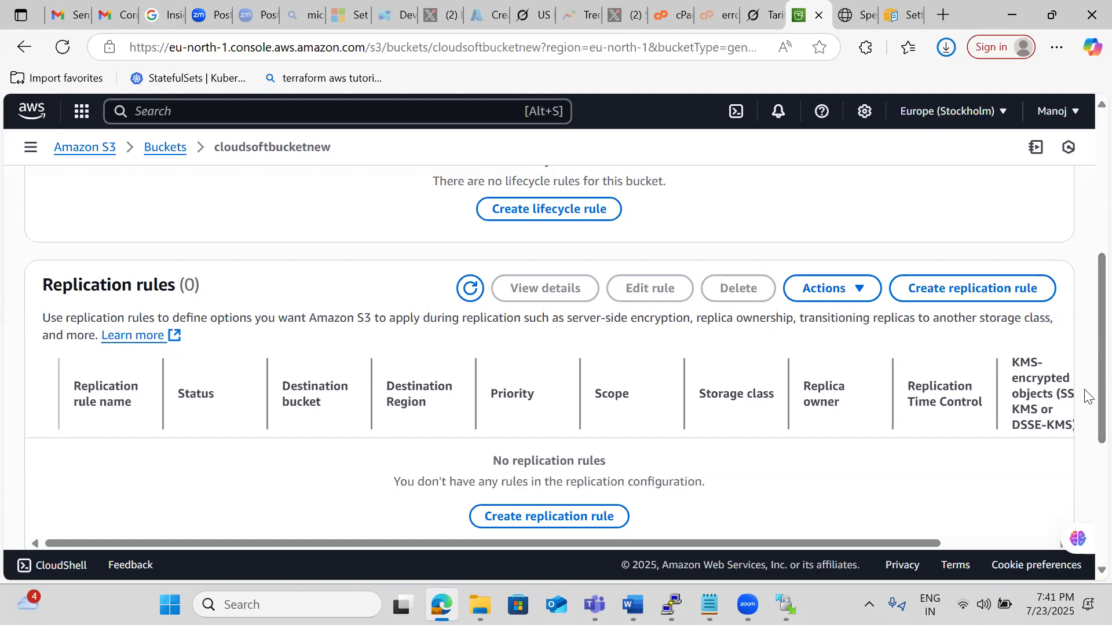
scroll(1088, 356, "down", 4)
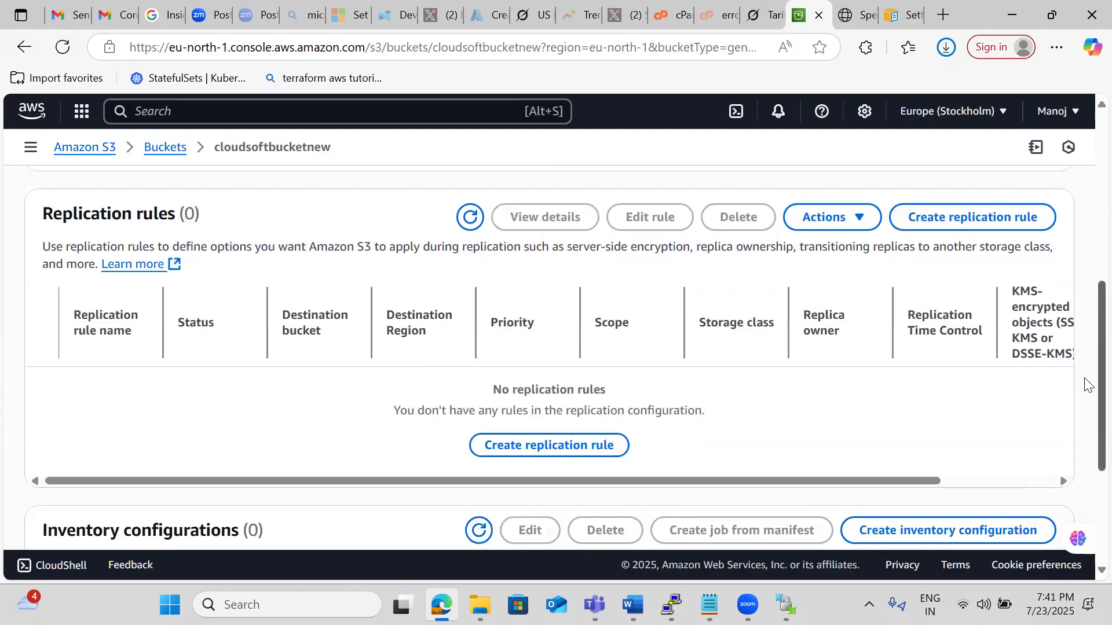
scroll(1087, 411, "down", 1)
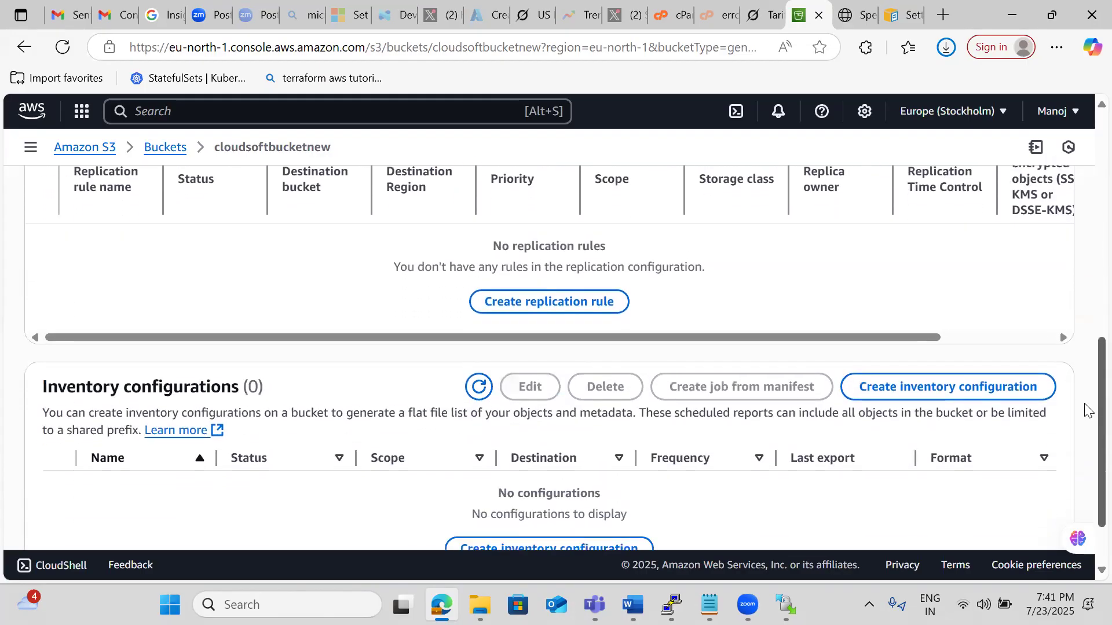
scroll(1087, 371, "up", 10)
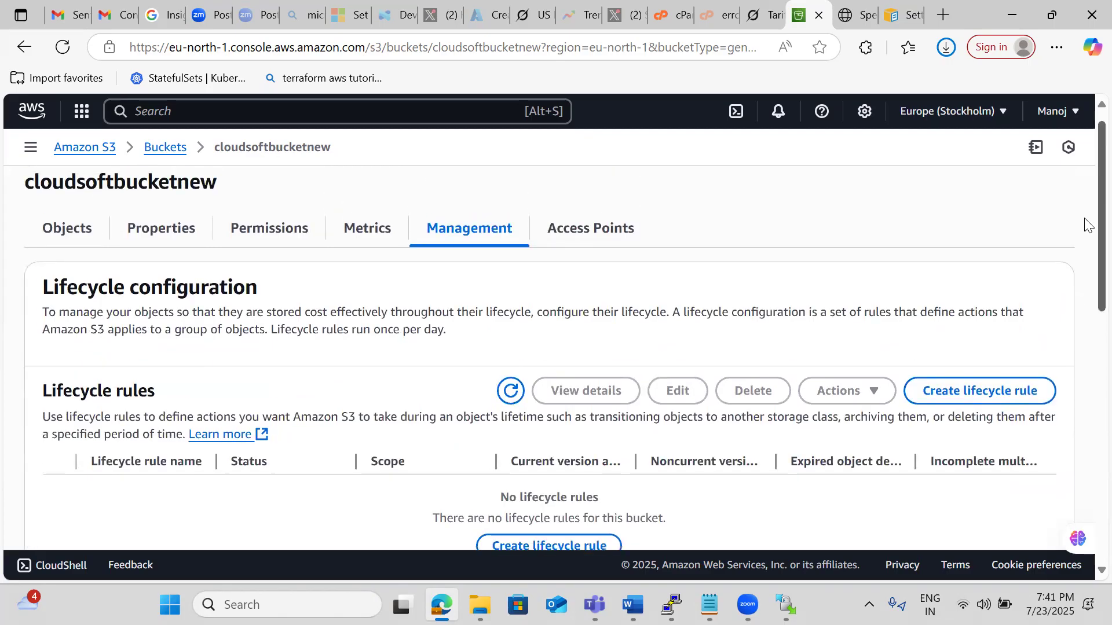
left_click(597, 232)
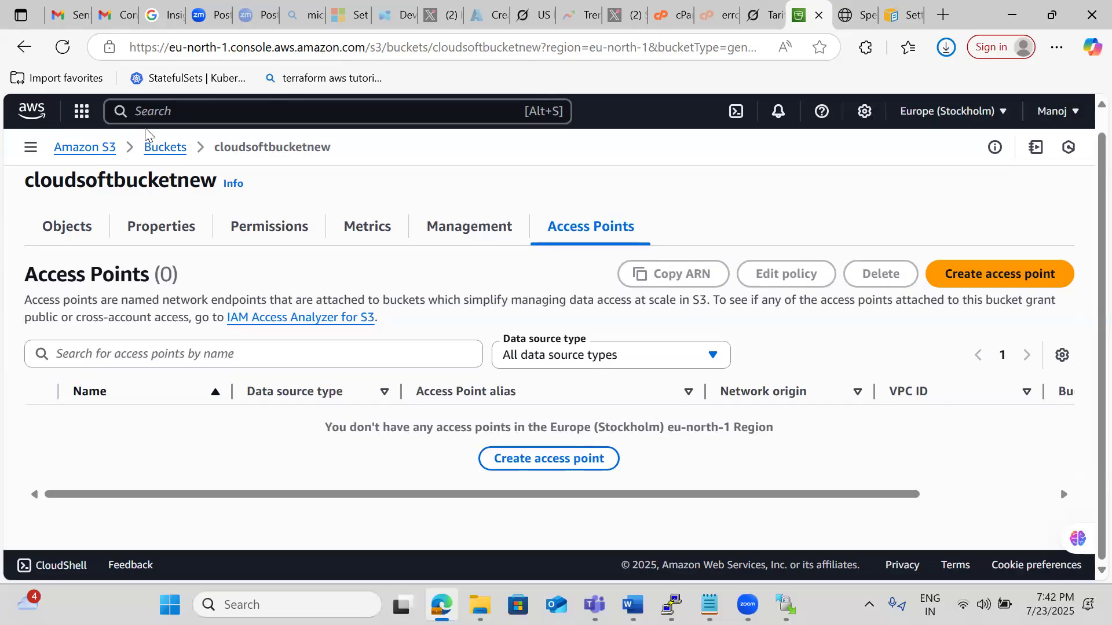
Search the AWS services for route and open Route 53.
left_click(139, 111)
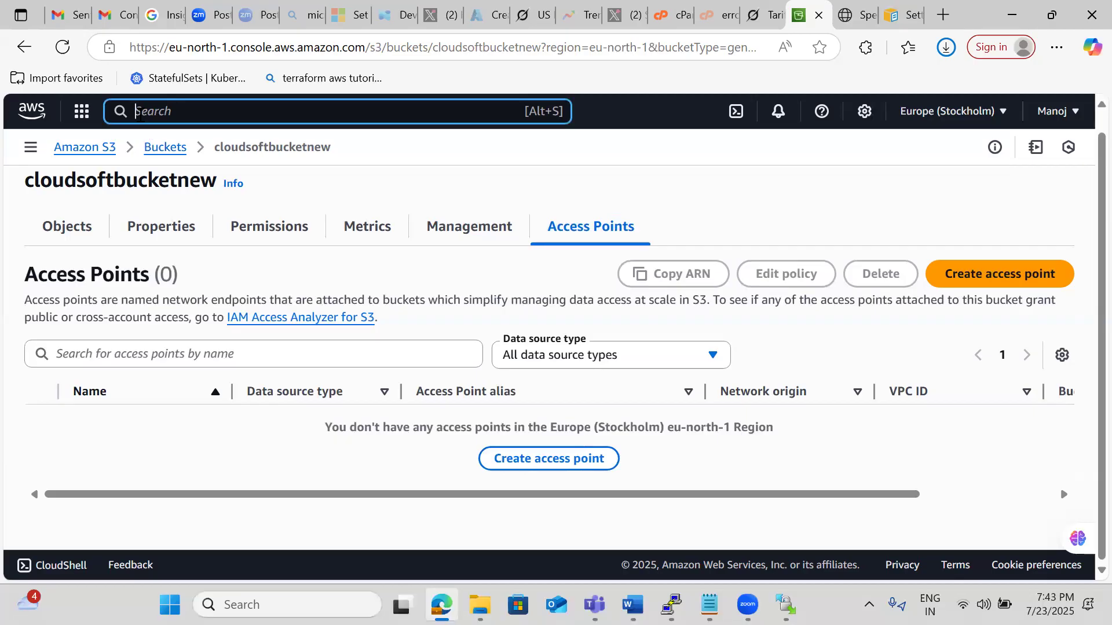
type("route")
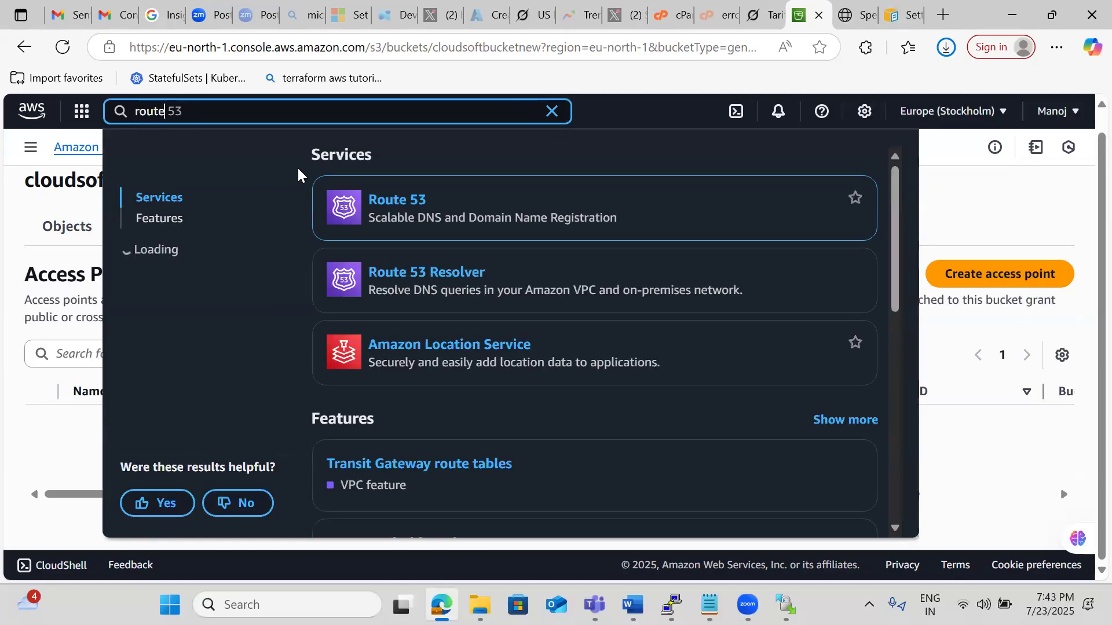
left_click(397, 201)
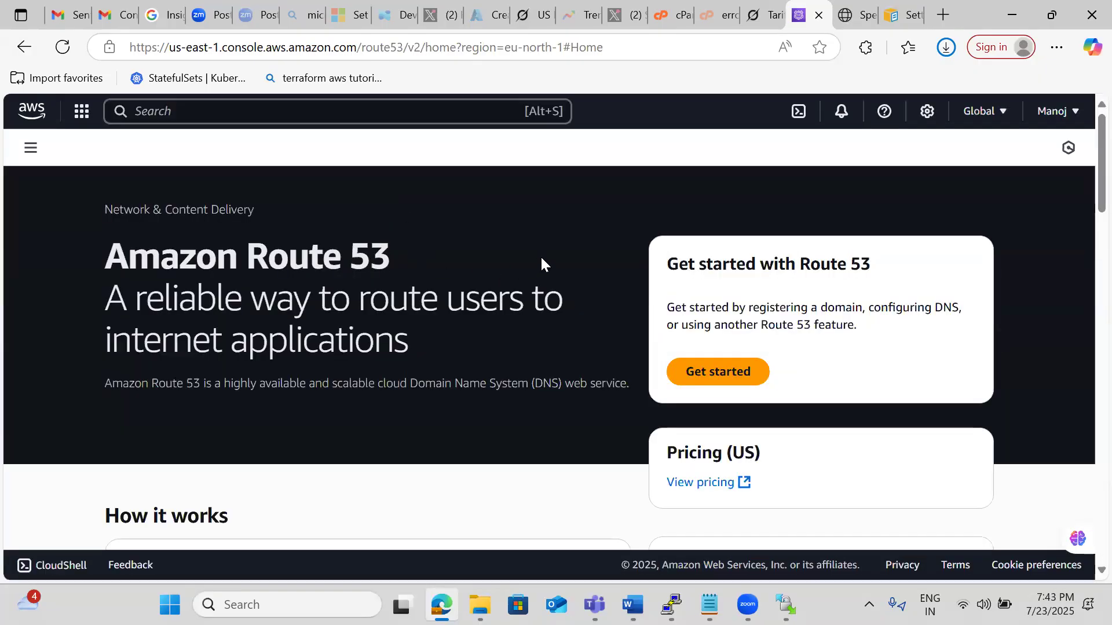
Review the Route 53 overview page, including its domain names, hosted zones, health checks and traffic flow products.
scroll(541, 259, "down", 3)
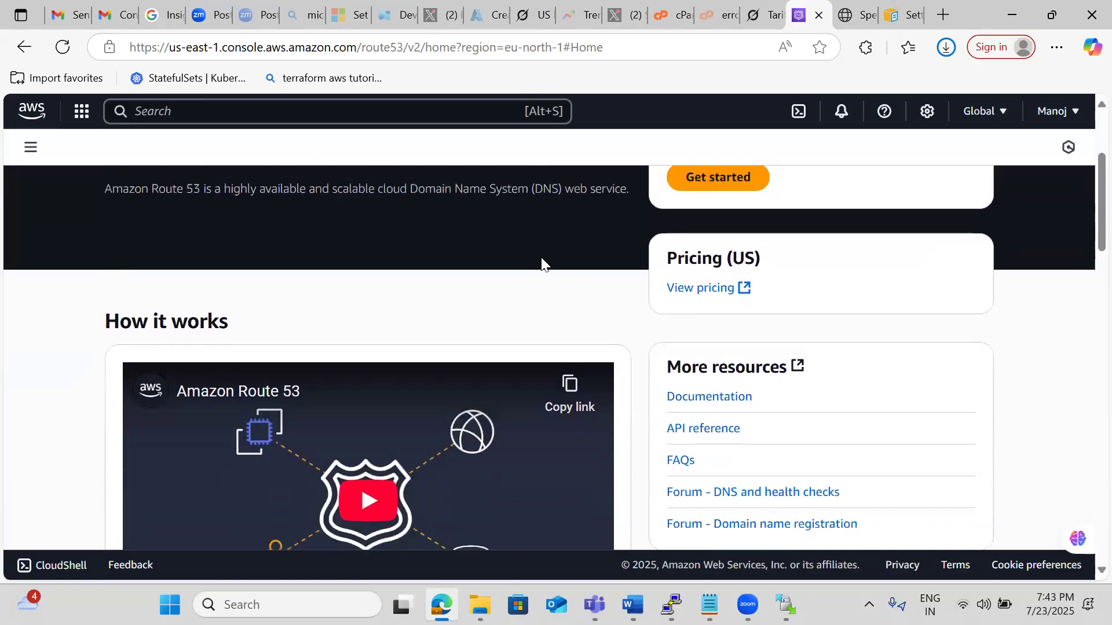
scroll(541, 264, "down", 2)
scroll(541, 261, "down", 6)
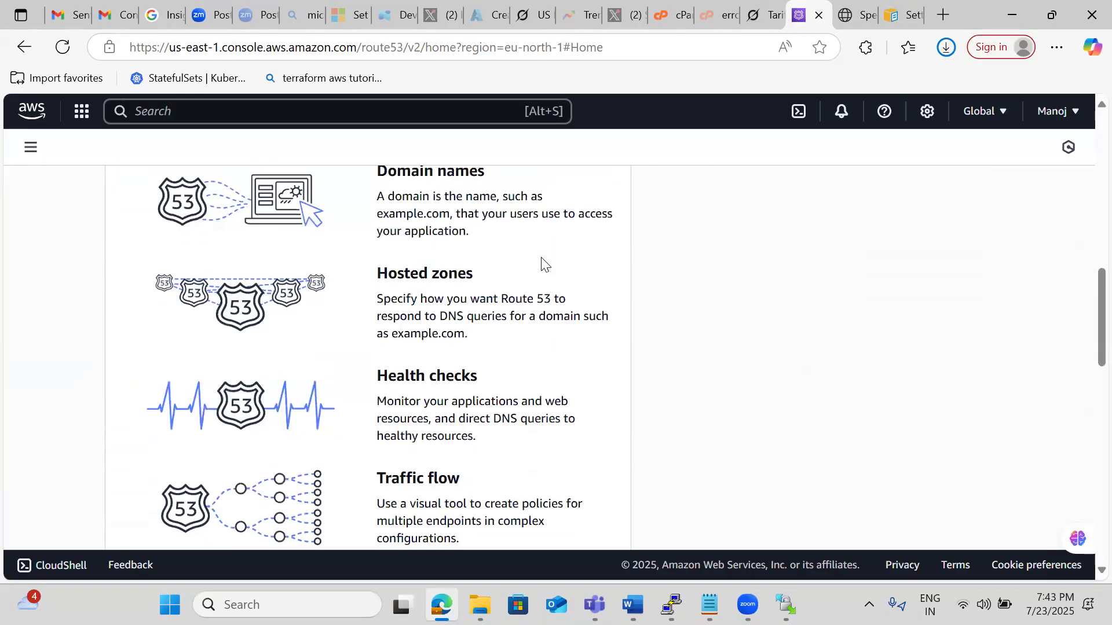
scroll(543, 263, "up", 3)
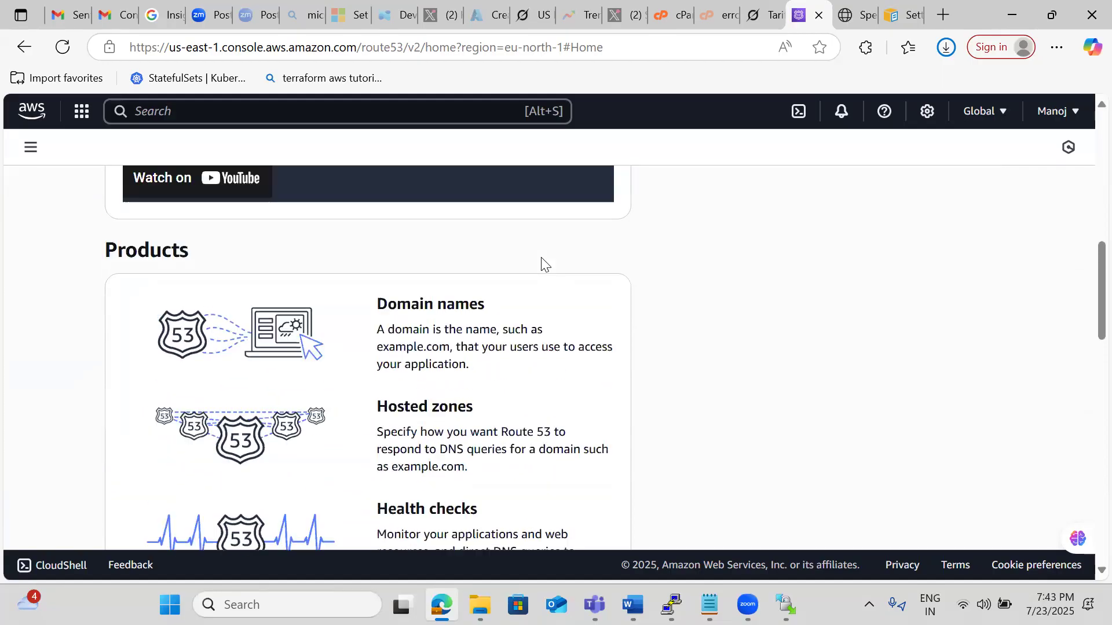
scroll(543, 264, "down", 2)
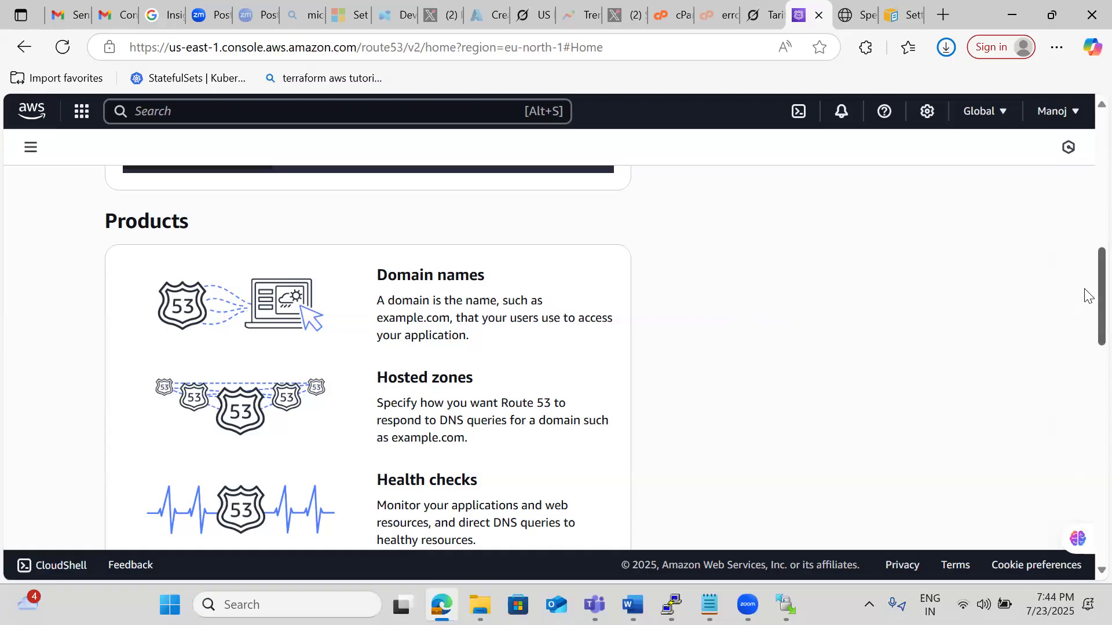
left_click_drag(1085, 289, 1078, 173)
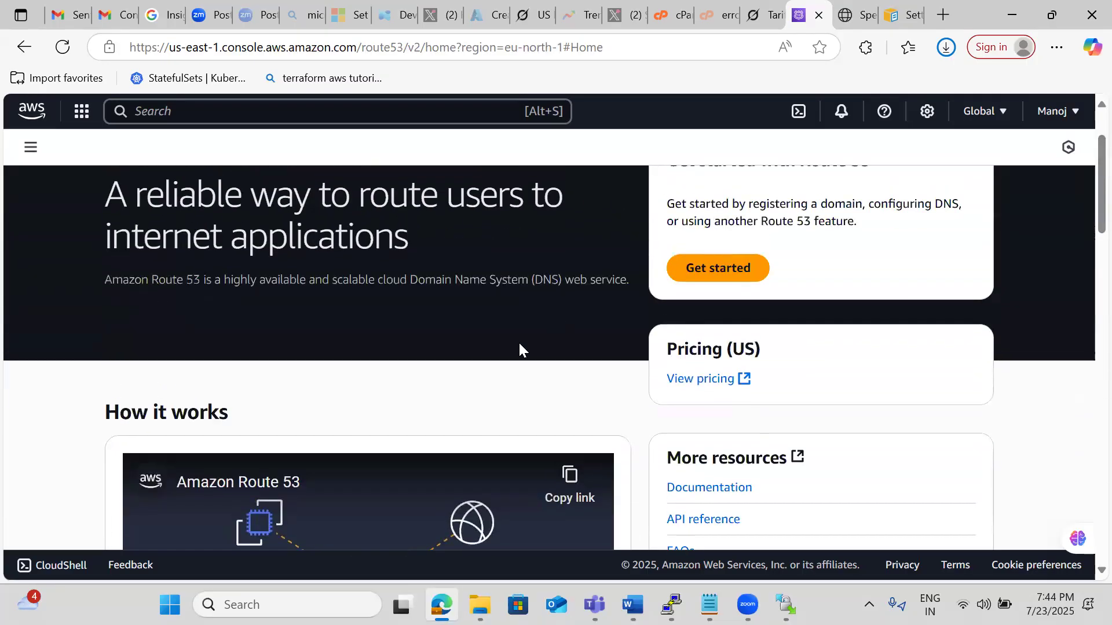
scroll(519, 343, "up", 2)
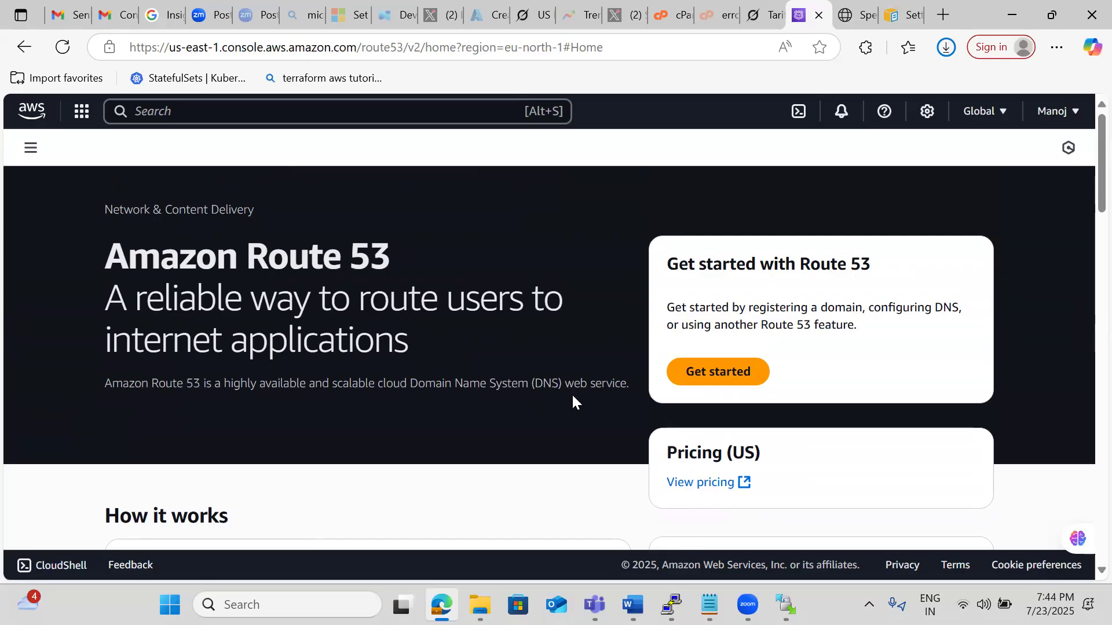
Get started with Route 53 using Create hosted zones as the starting point.
left_click(736, 382)
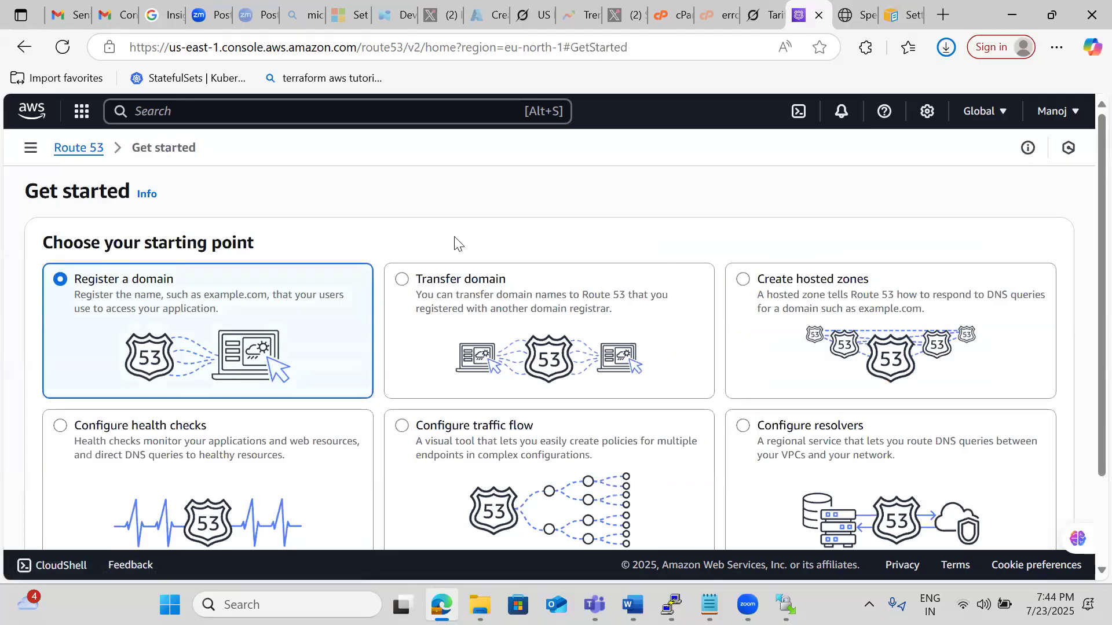
scroll(457, 239, "down", 2)
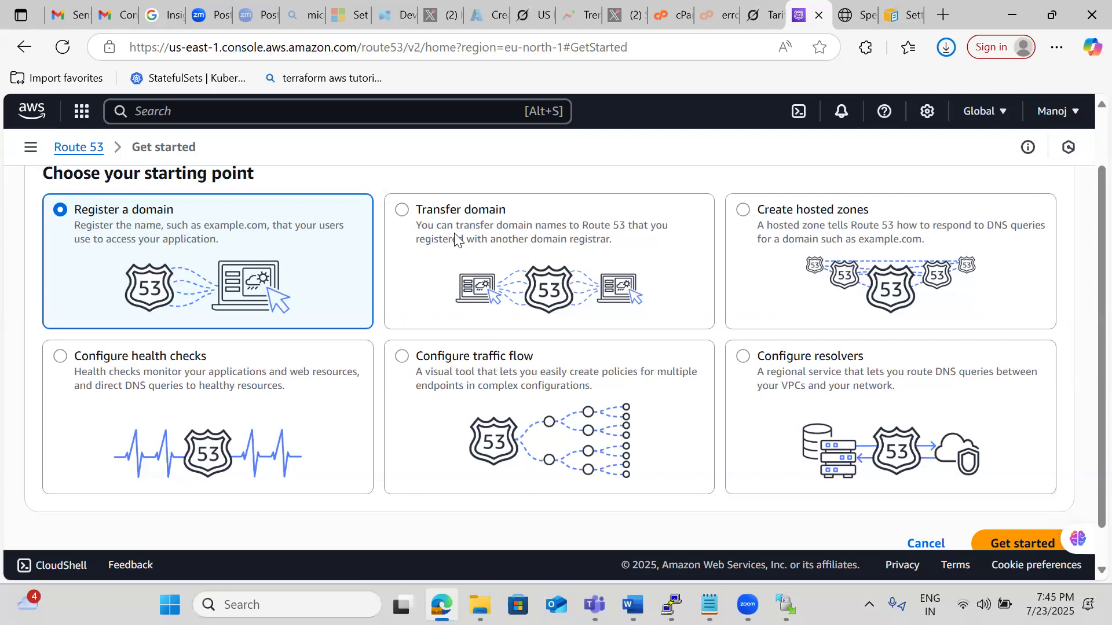
left_click(747, 218)
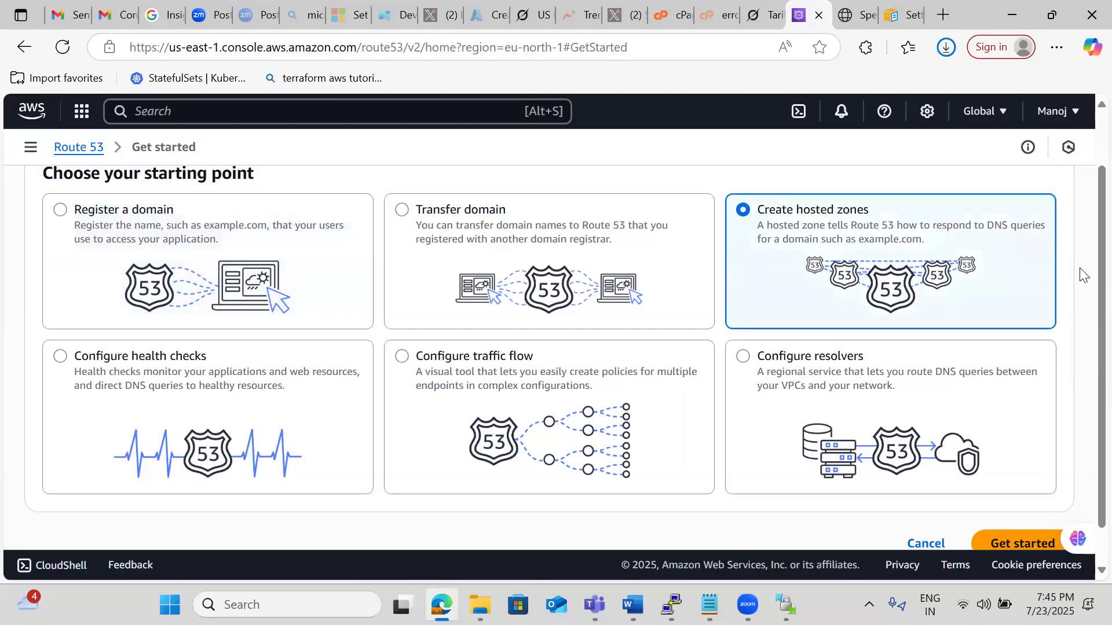
scroll(1082, 273, "down", 1)
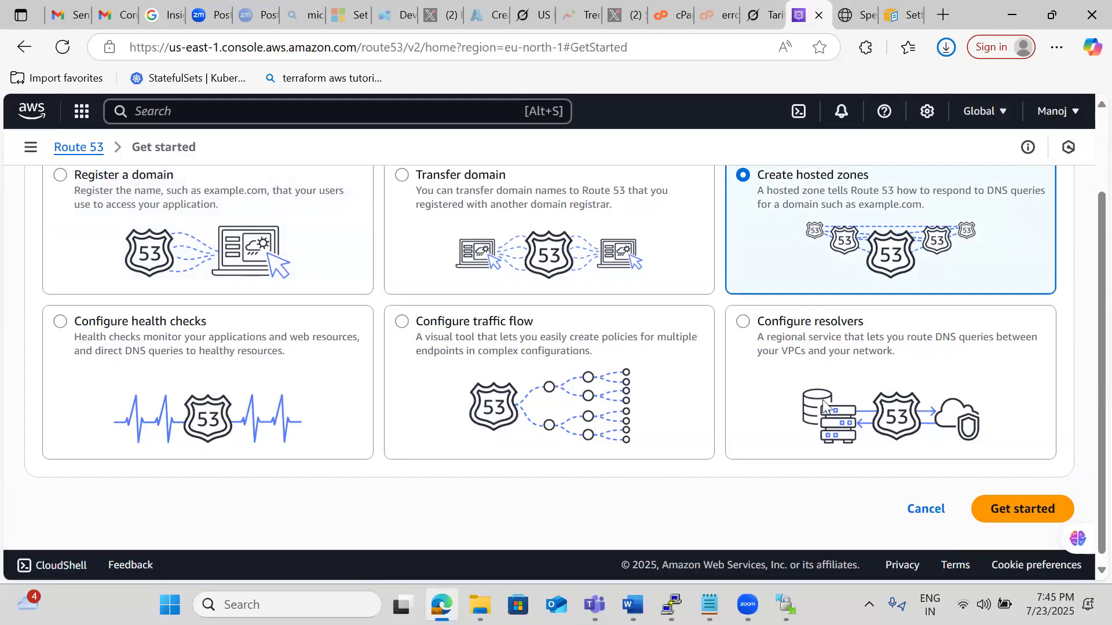
left_click(1001, 508)
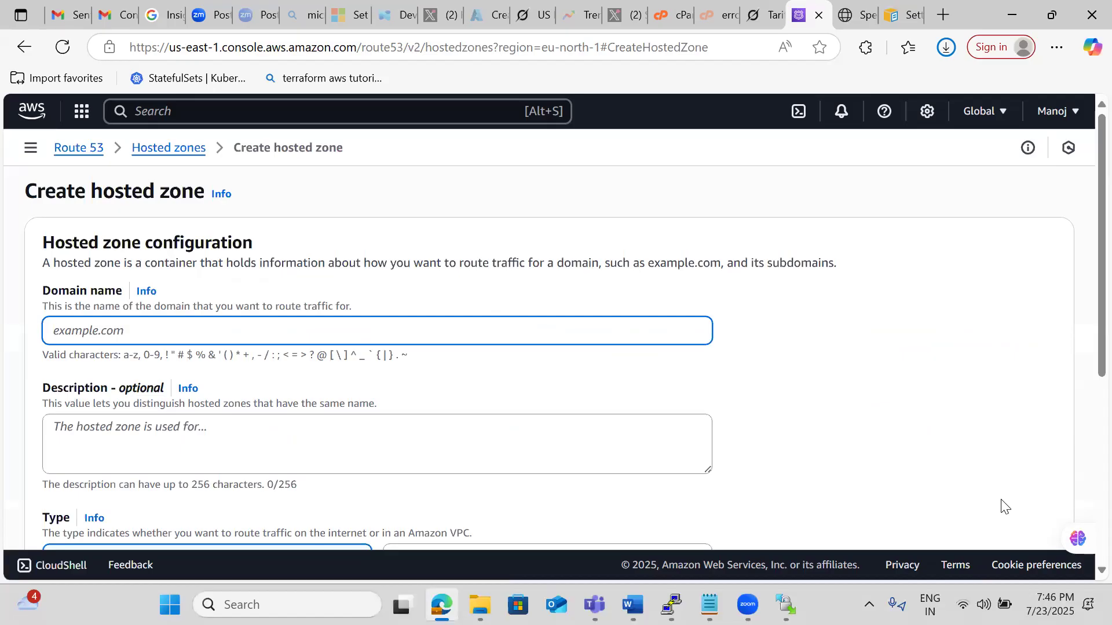
Create a public hosted zone for the domain cloudsoftsol.com, with no description or tags.
type("cloudsoftsol")
type("c")
type(".com")
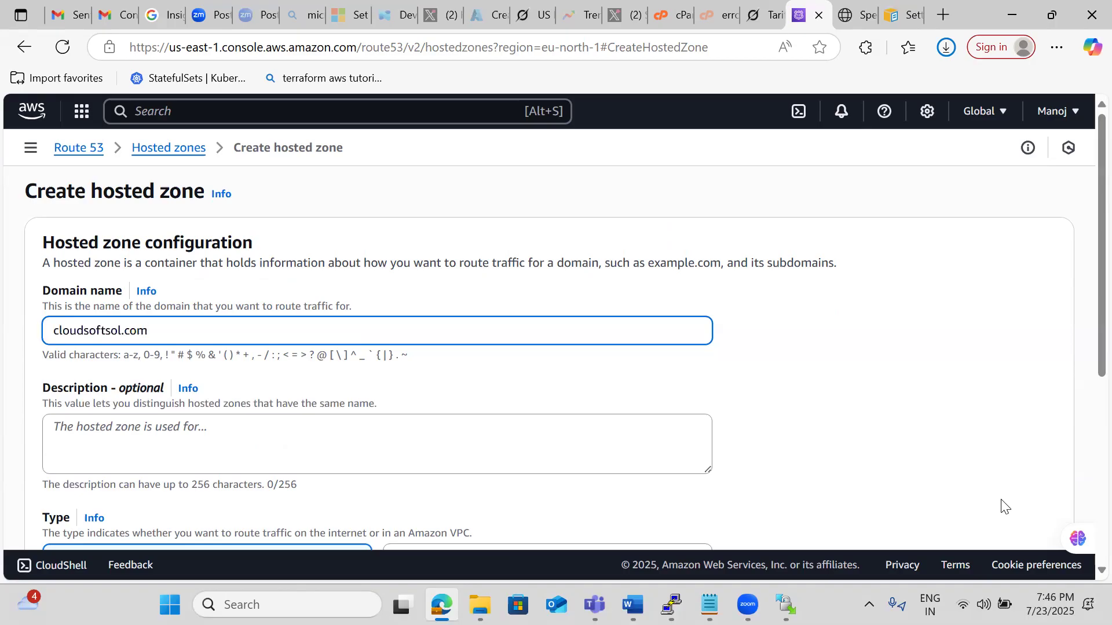
left_click(891, 359)
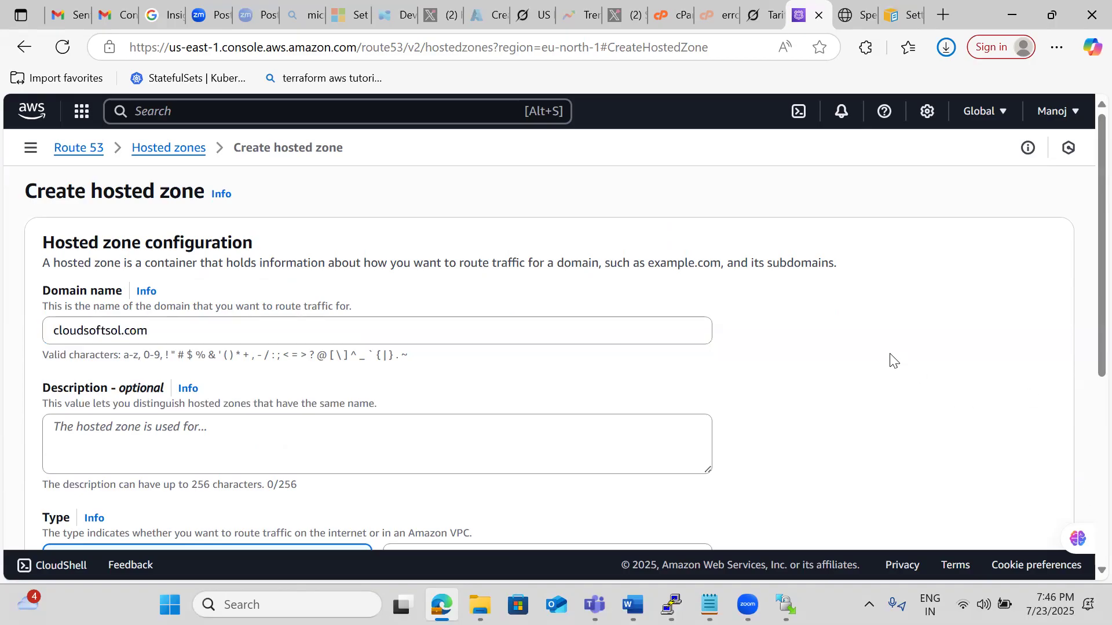
scroll(892, 359, "down", 2)
scroll(893, 361, "down", 3)
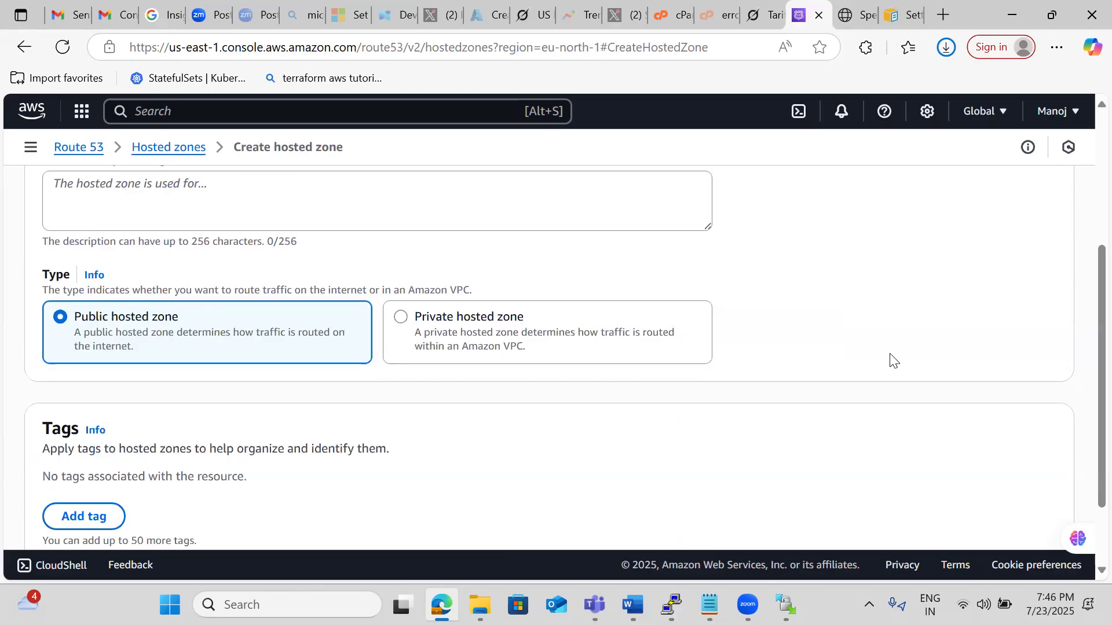
scroll(892, 360, "down", 2)
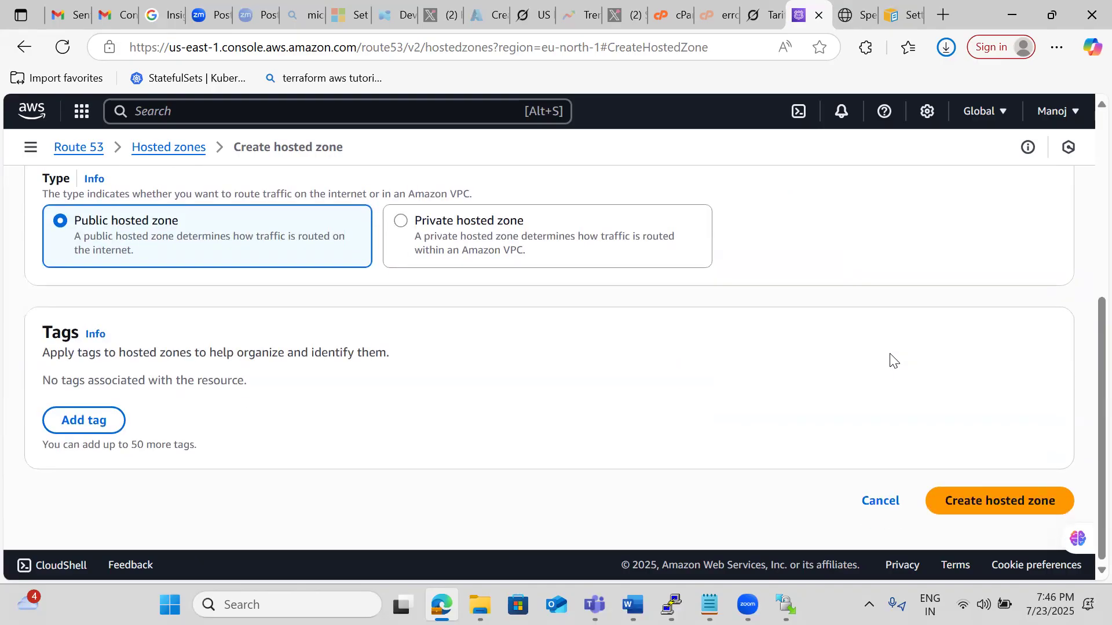
left_click(961, 495)
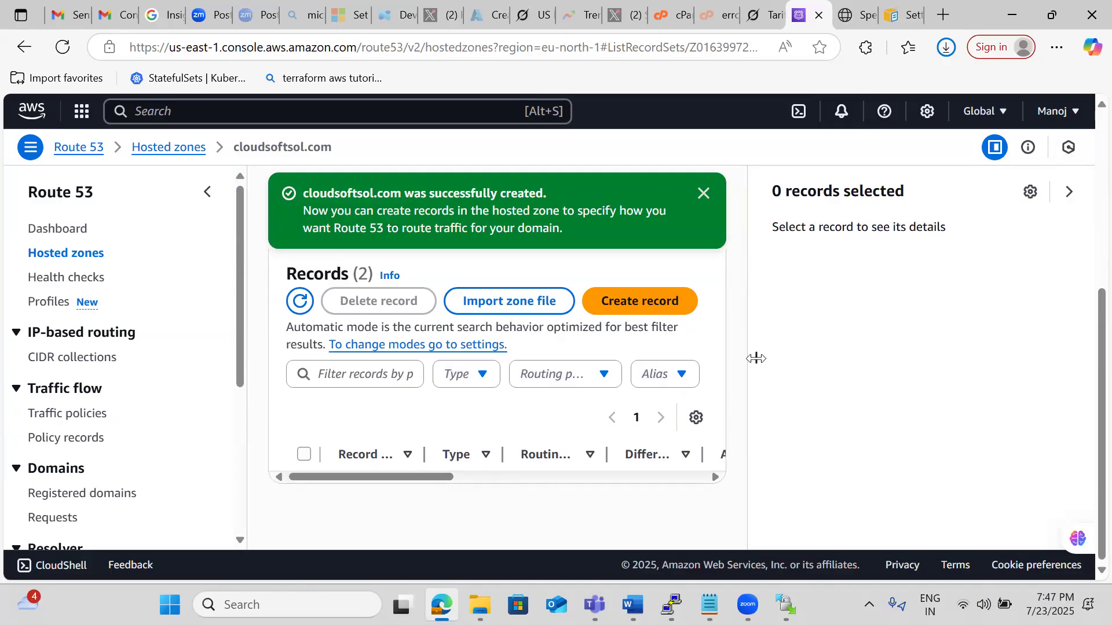
Collapse the record details pane and widen the Record name column so the full record names are readable.
left_click_drag(756, 359, 992, 350)
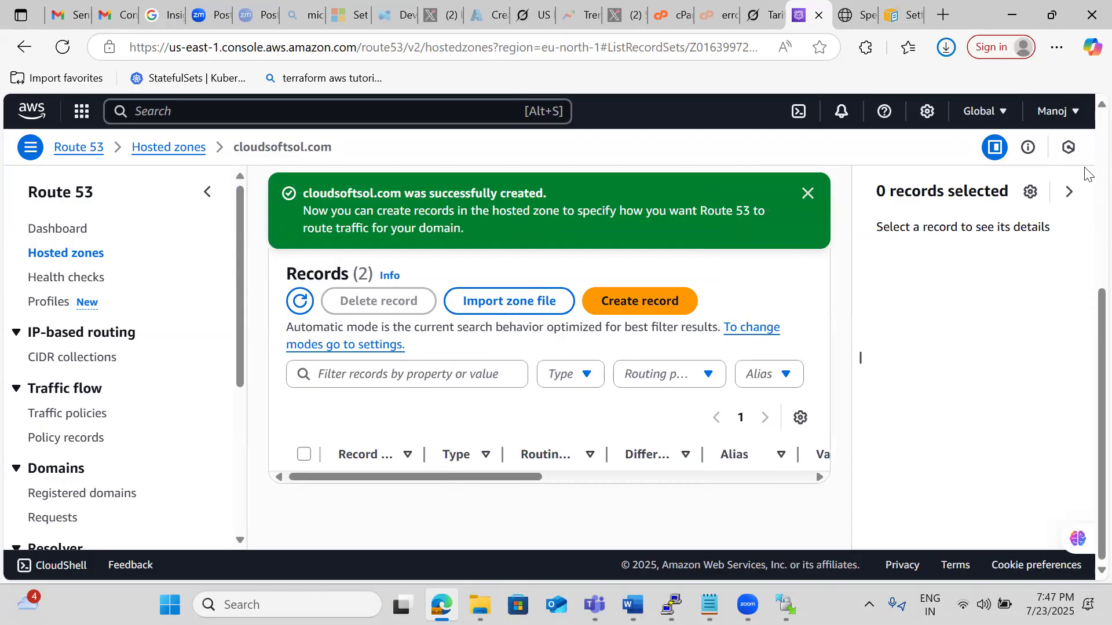
left_click(1068, 193)
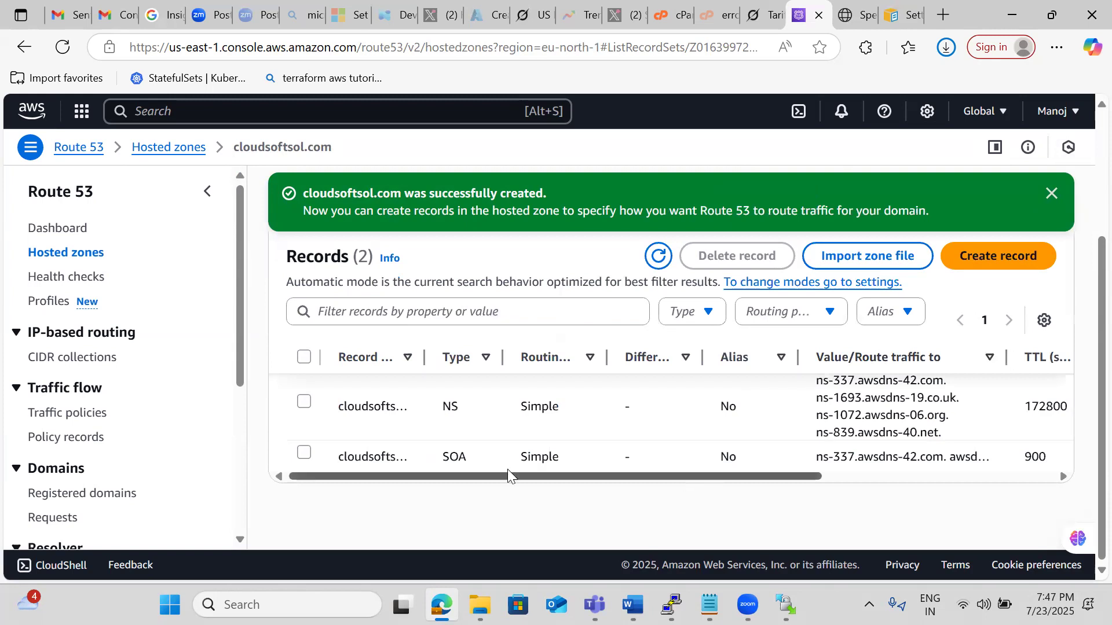
left_click_drag(424, 356, 450, 350)
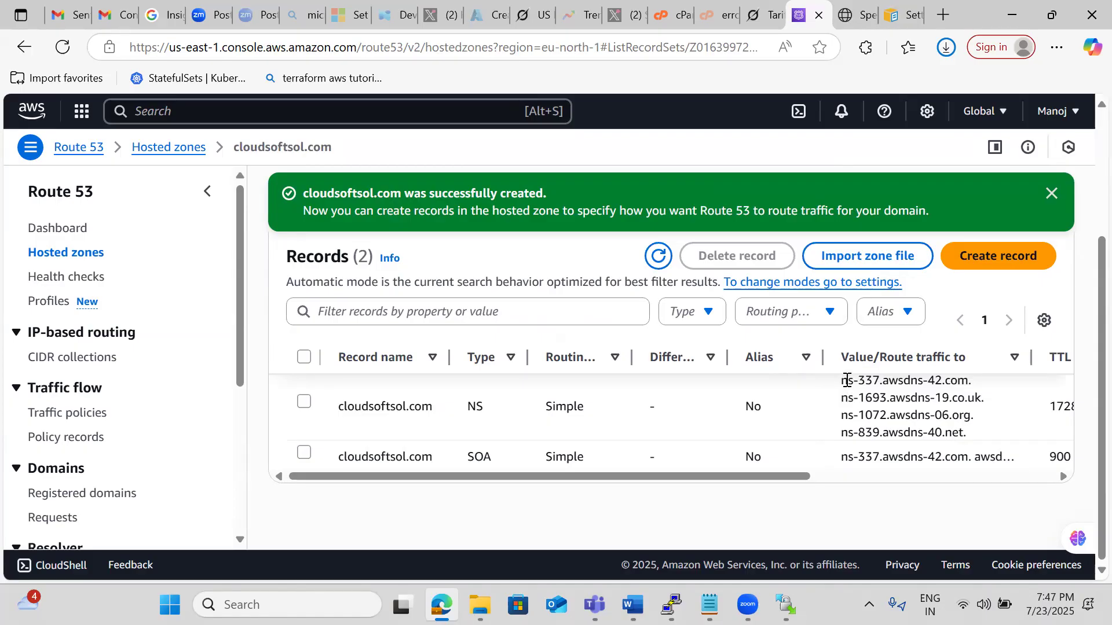
Copy the four name server values of the cloudsoftsol.com NS record to the end of the Notepad notes, below the bucket policy, and return to the browser.
left_click_drag(841, 382, 976, 439)
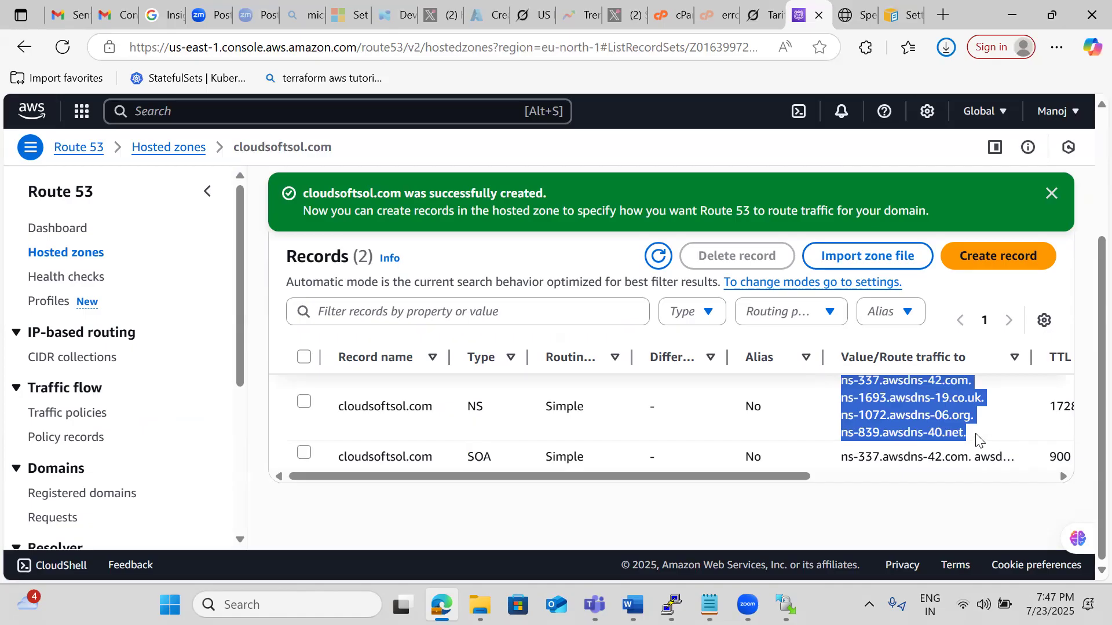
left_click(1007, 375)
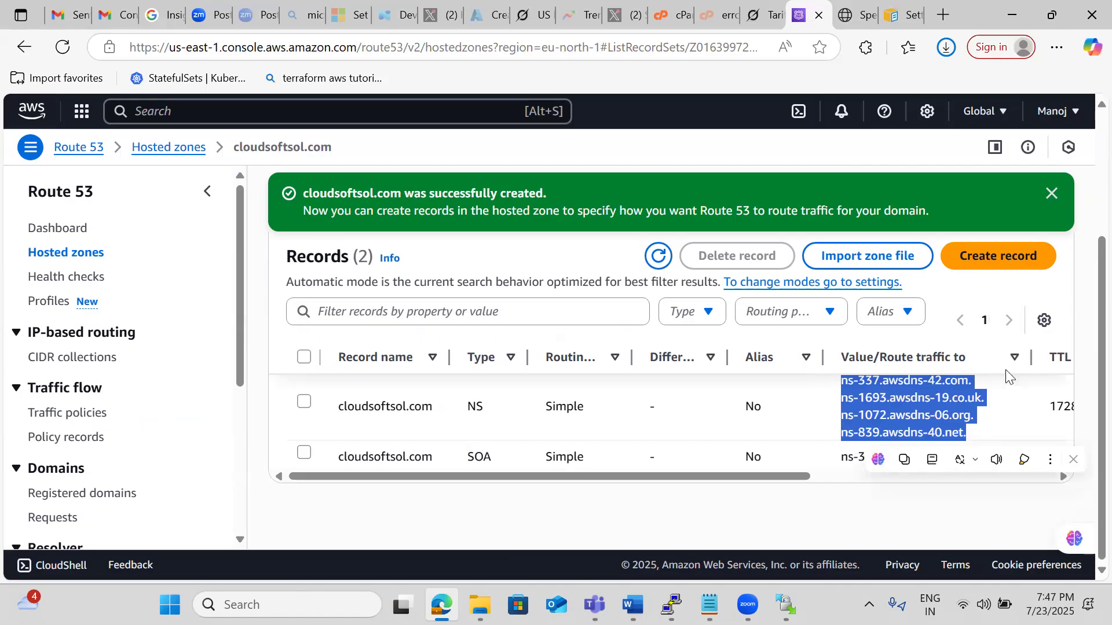
left_click(702, 596)
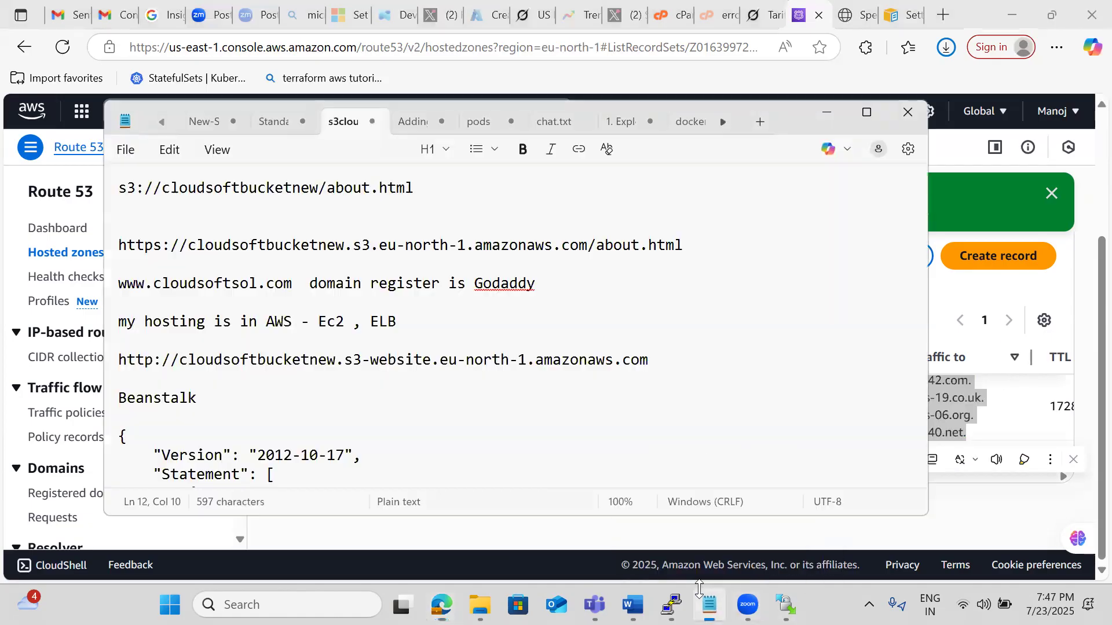
left_click(449, 455)
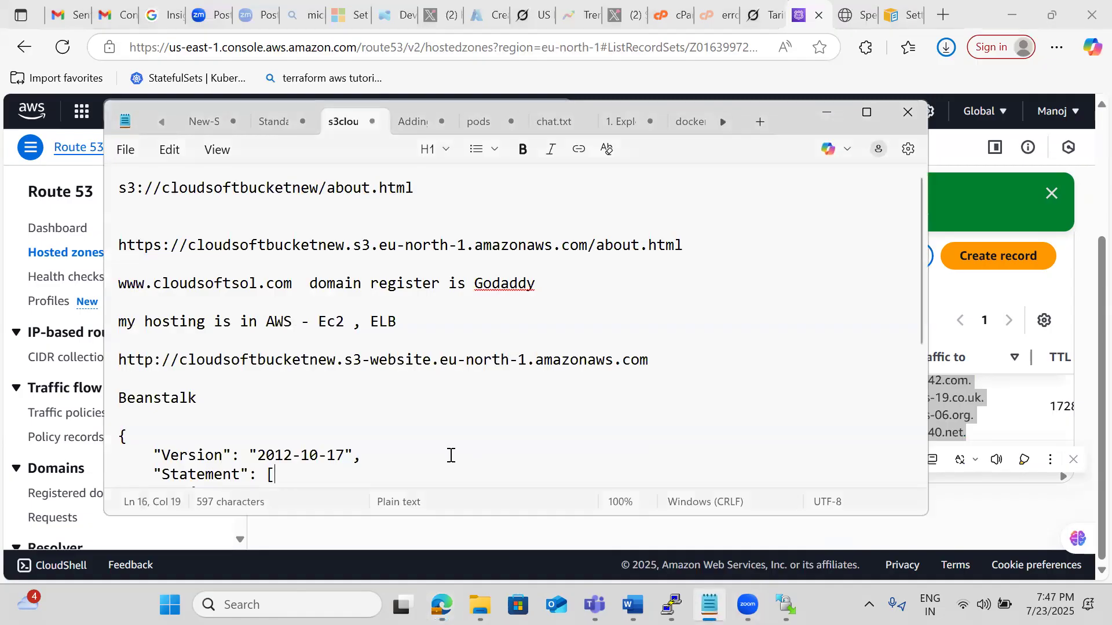
scroll(451, 456, "down", 3)
key("Down")
key("Down")
key("Down")
key("Down")
key("Return")
key("Return")
key("Return")
key("Return")
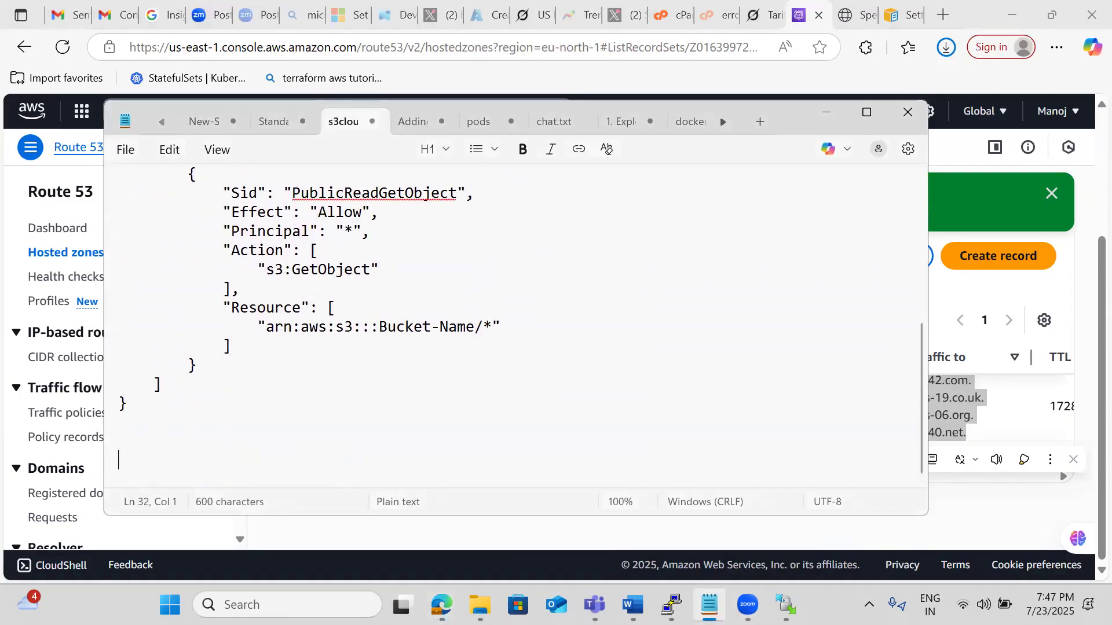
key("ctrl+v")
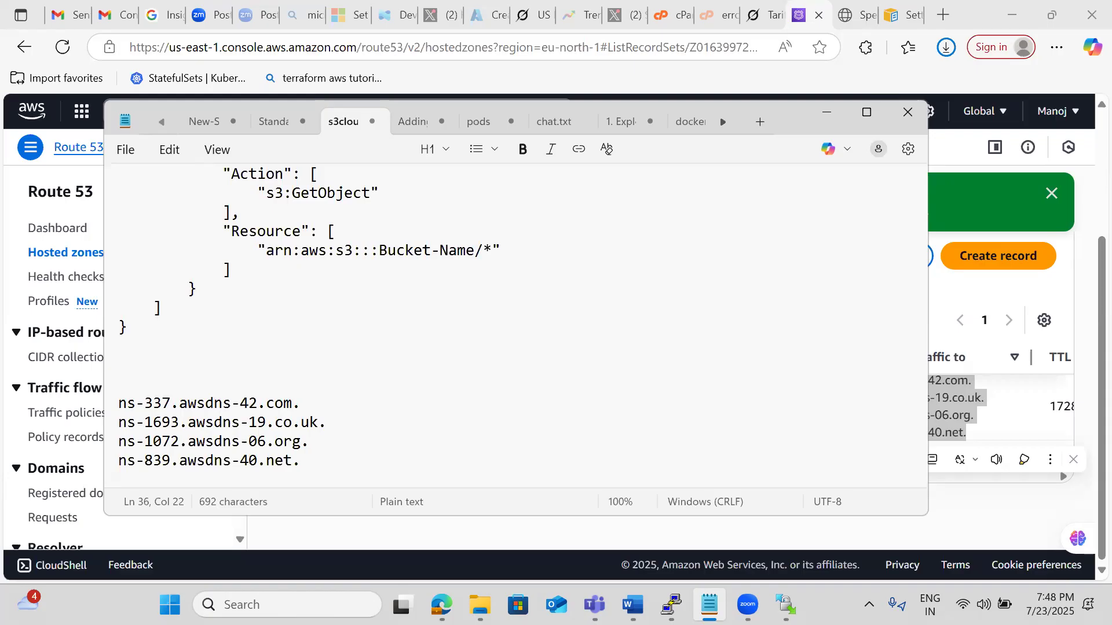
left_click(828, 114)
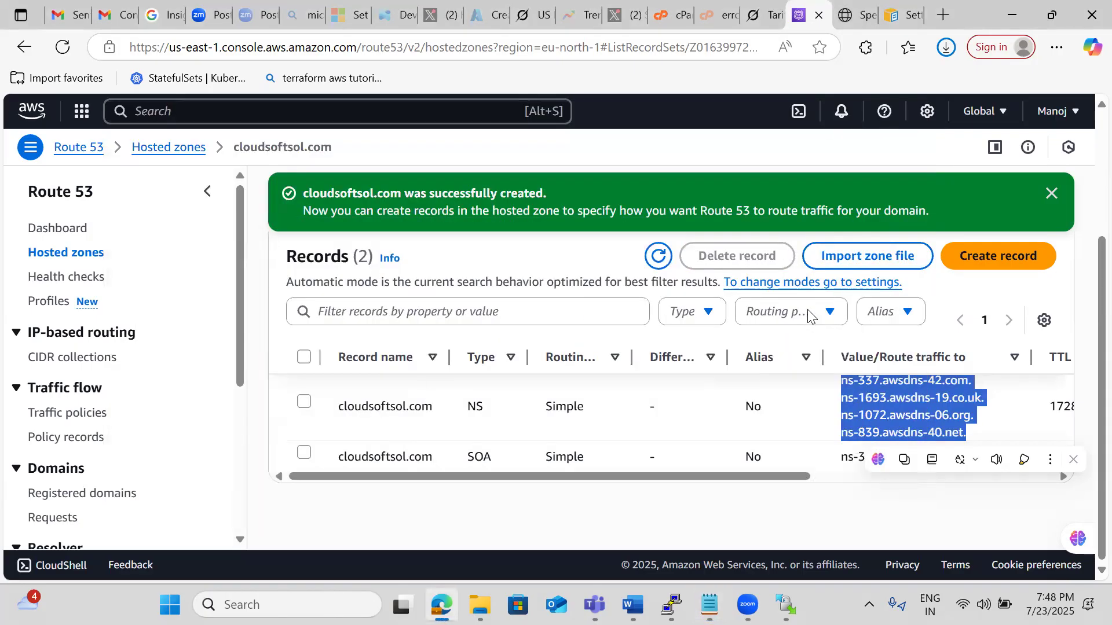
Start a new record in the cloudsoftsol.com zone with the name www and record type A.
left_click(989, 258)
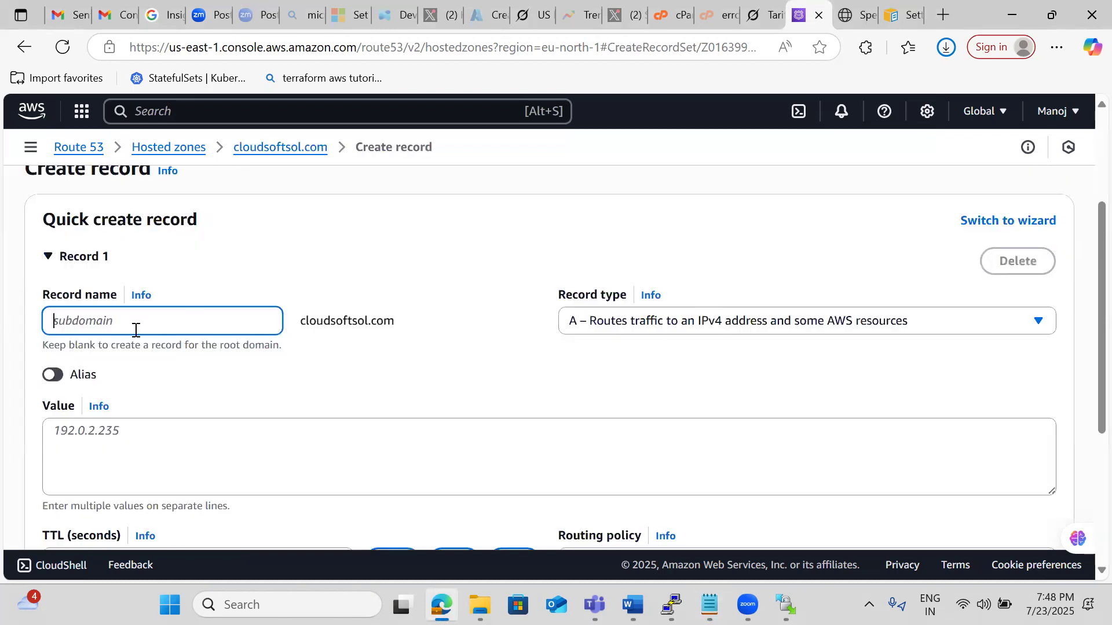
type("www")
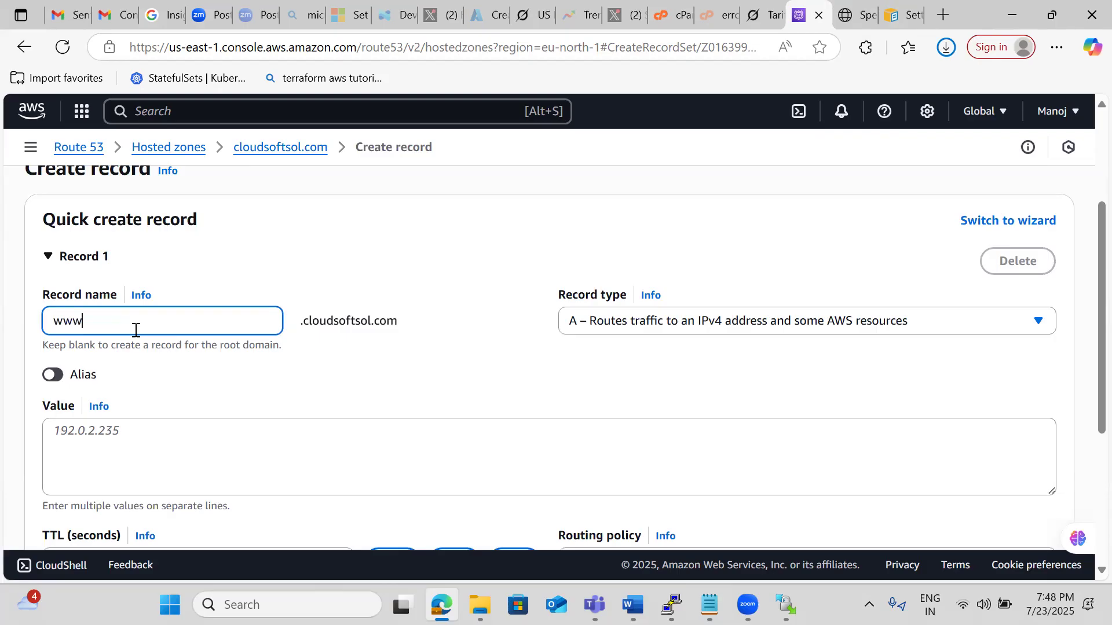
left_click(520, 345)
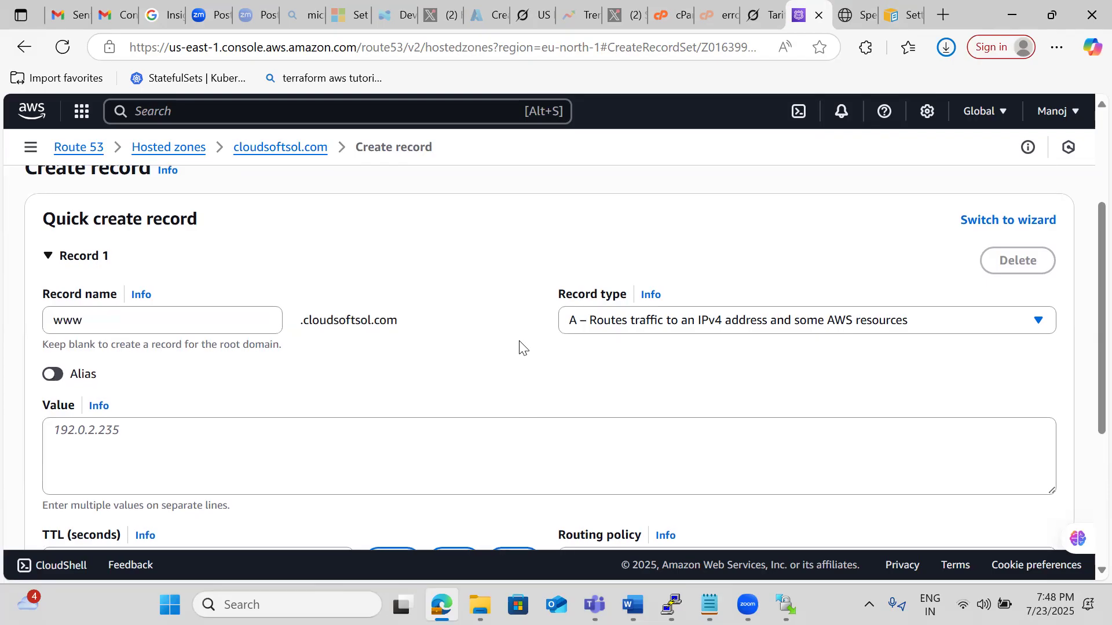
scroll(521, 346, "down", 2)
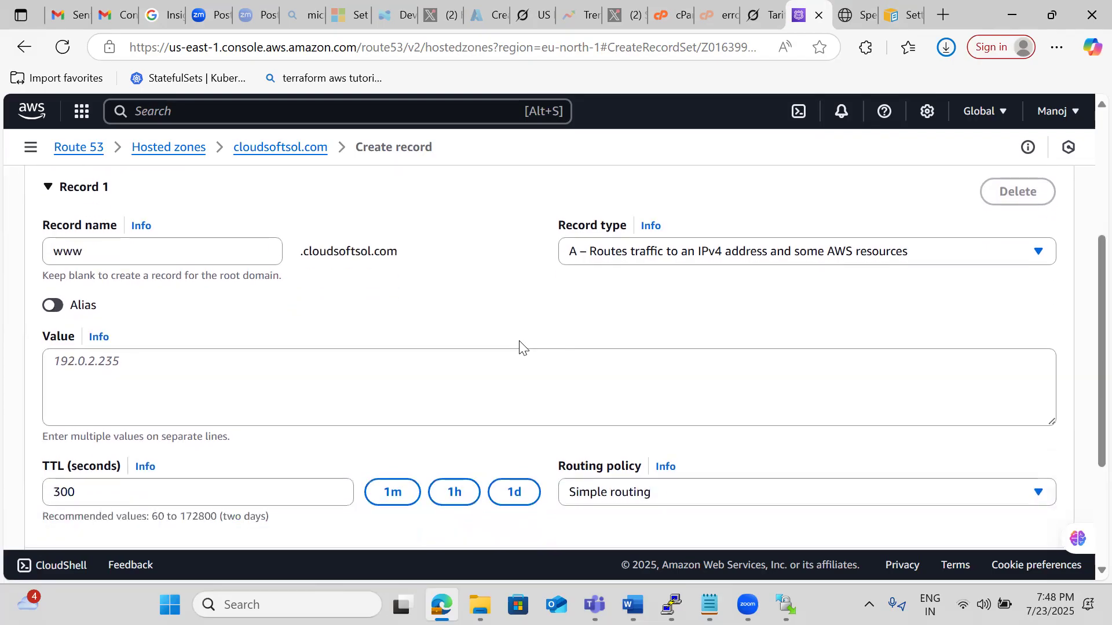
left_click(689, 262)
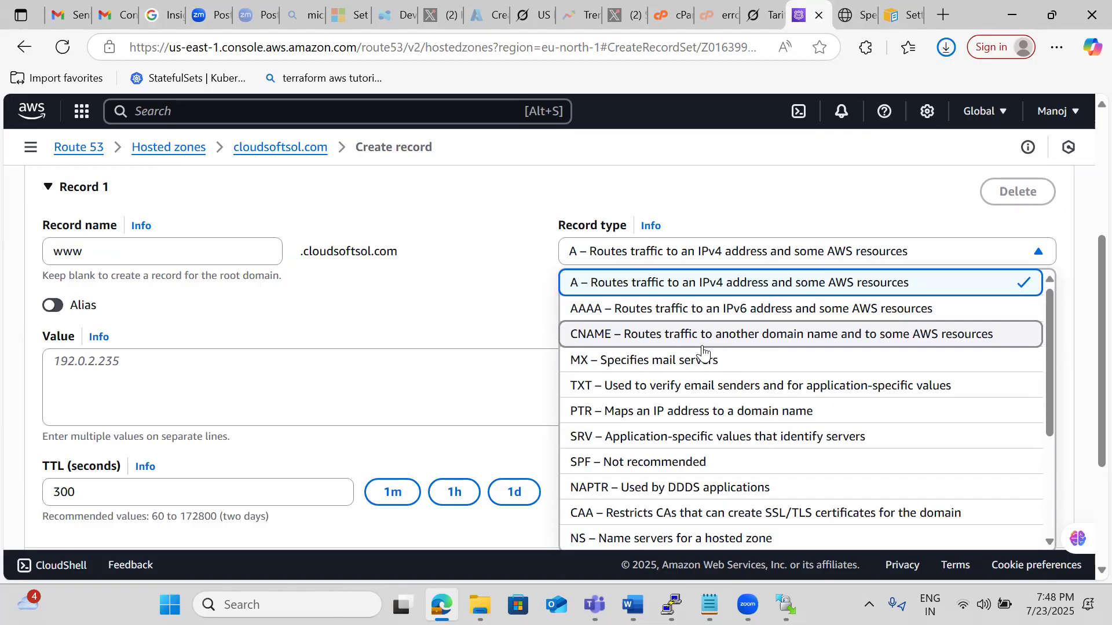
left_click(590, 294)
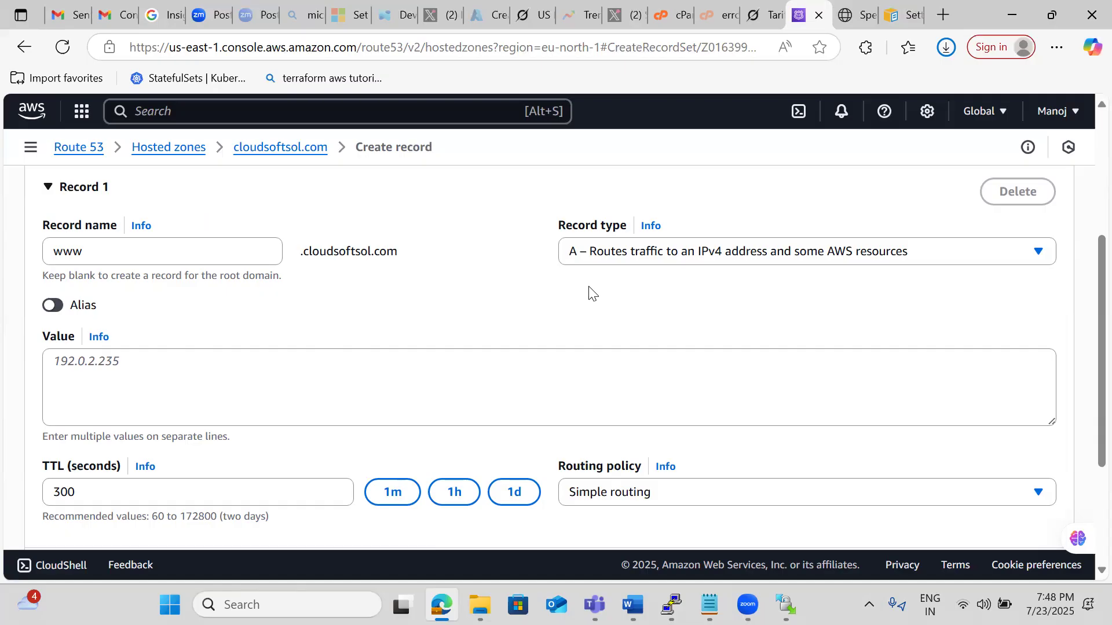
Change the www record's type to AAAA and turn on the Alias option for it.
left_click(71, 368)
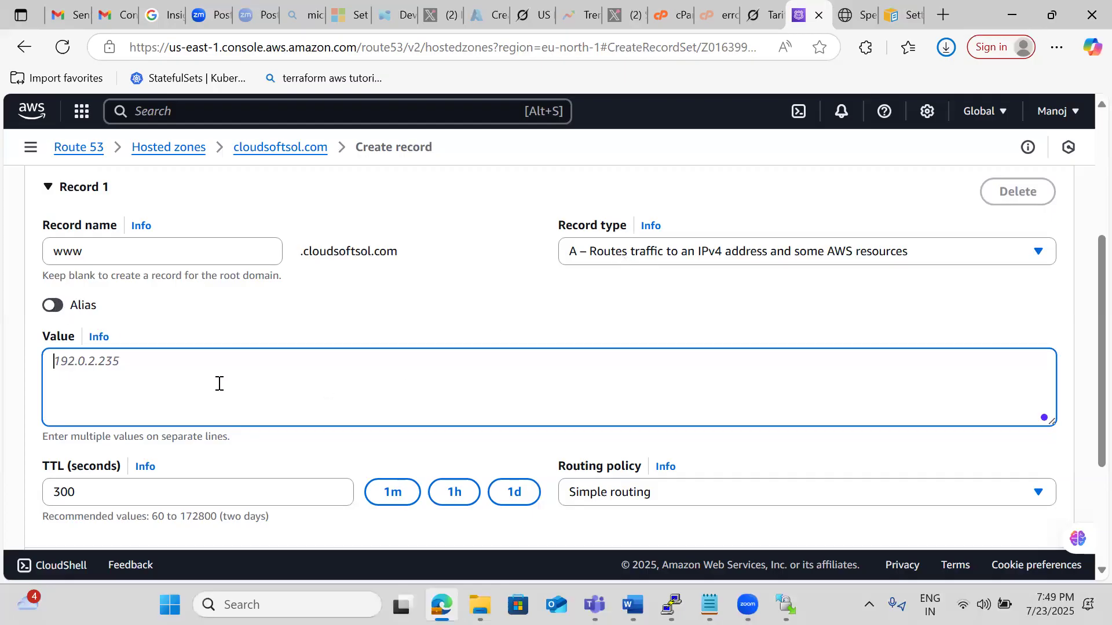
left_click(639, 259)
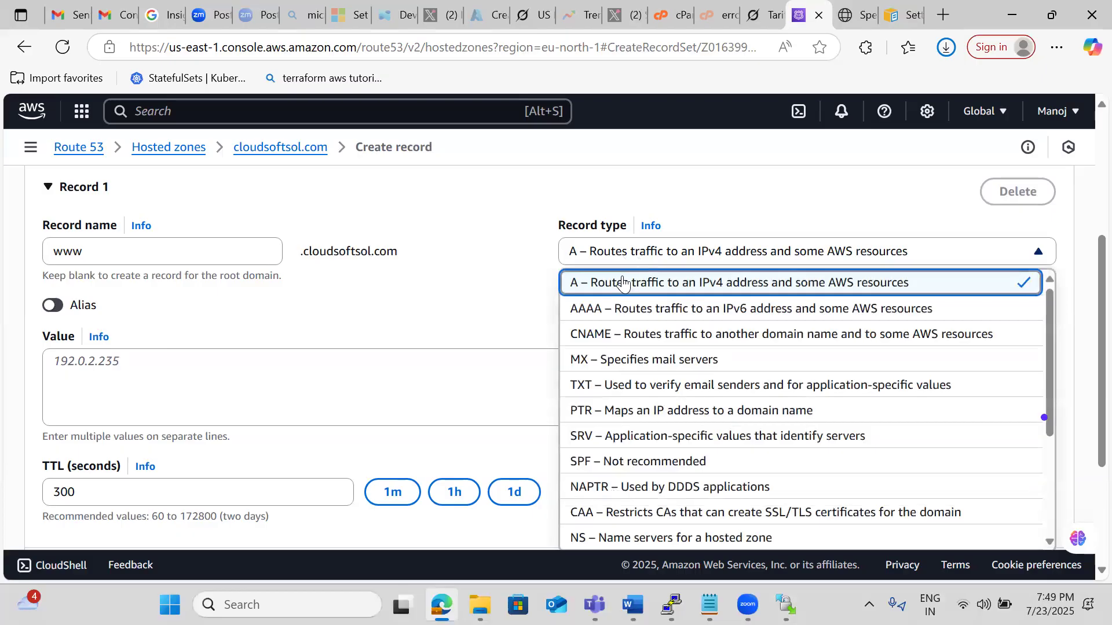
left_click(604, 310)
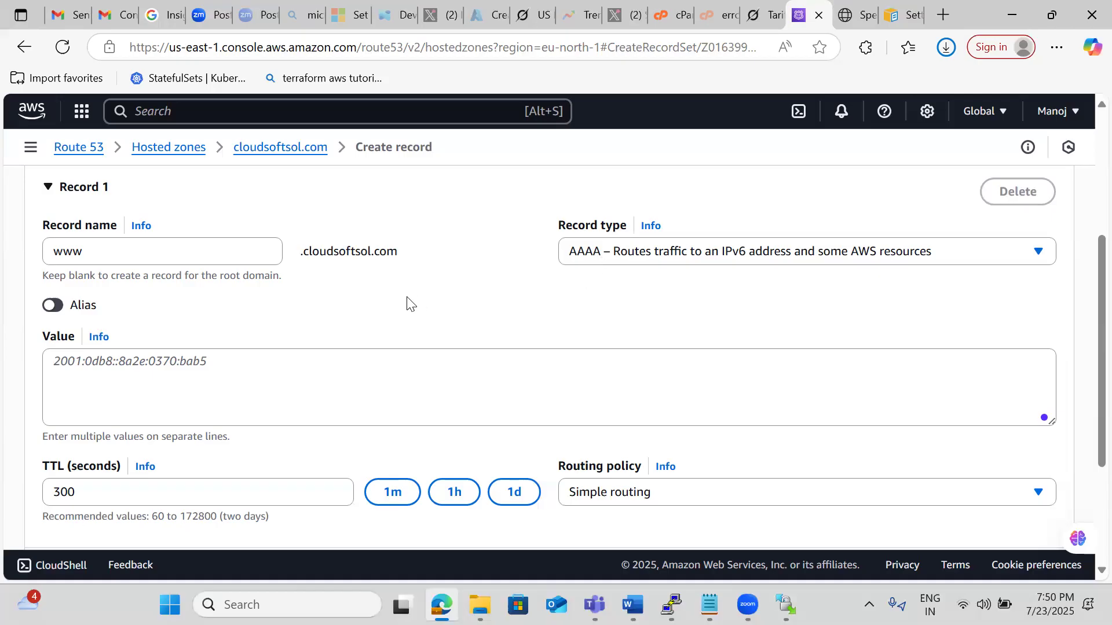
left_click(54, 305)
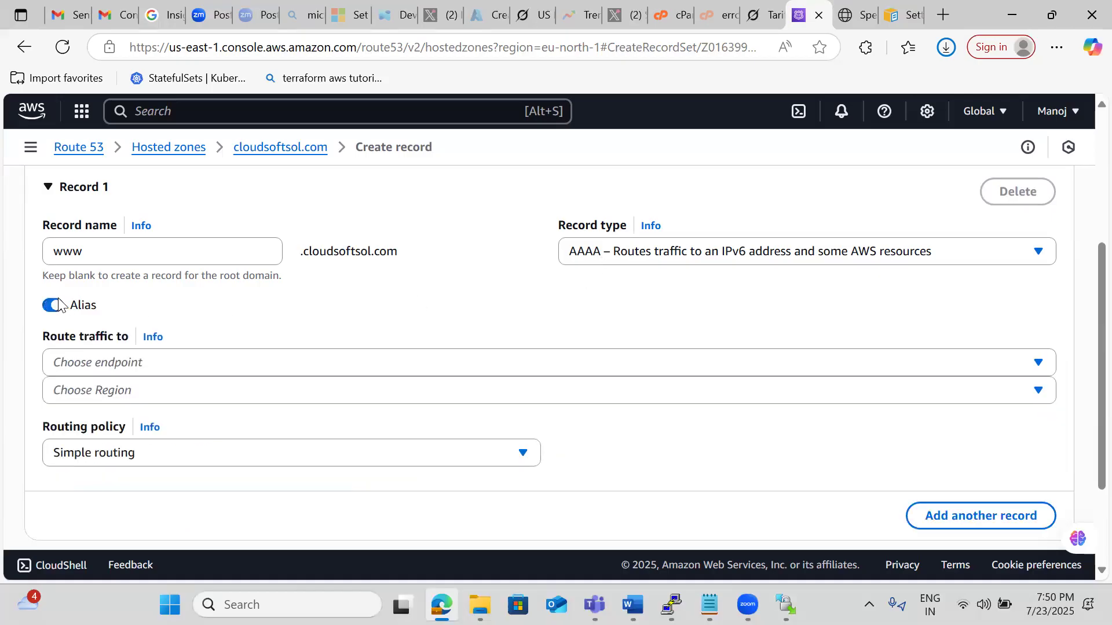
Examine the alias endpoint types offered for routing the www record's traffic, including the S3 website endpoint entry.
left_click(200, 360)
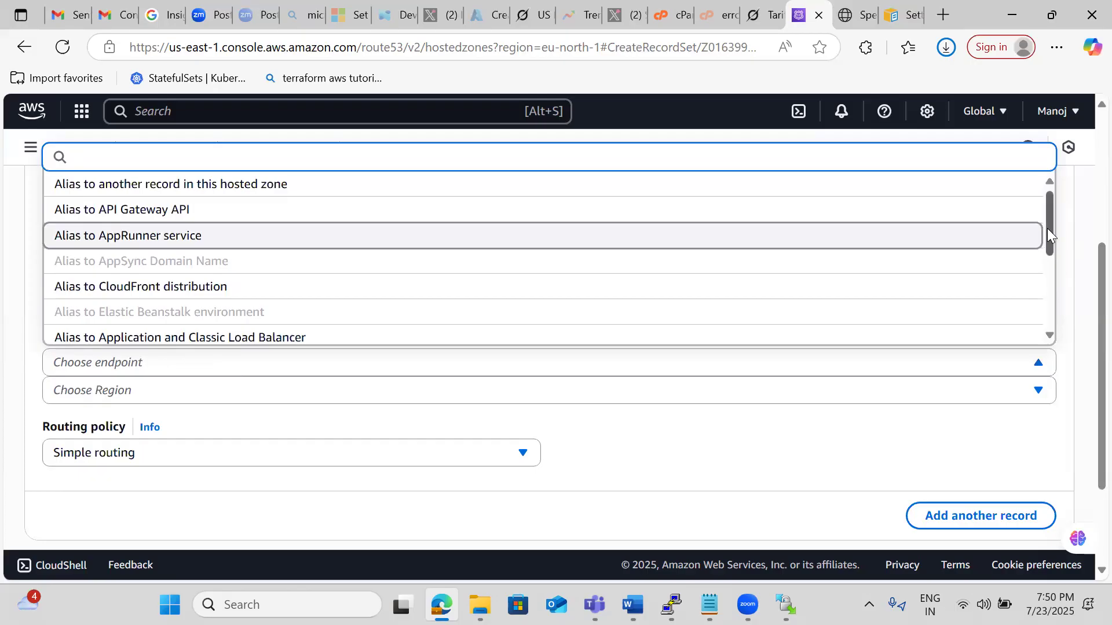
left_click_drag(1047, 228, 1043, 297)
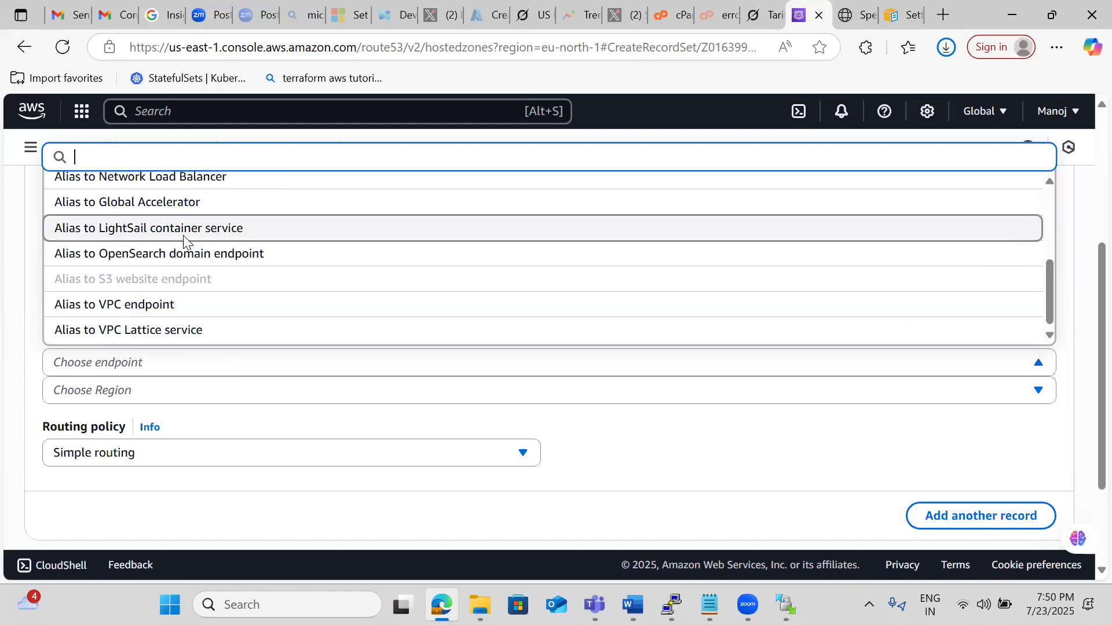
key("Up")
key("Up")
key("Up")
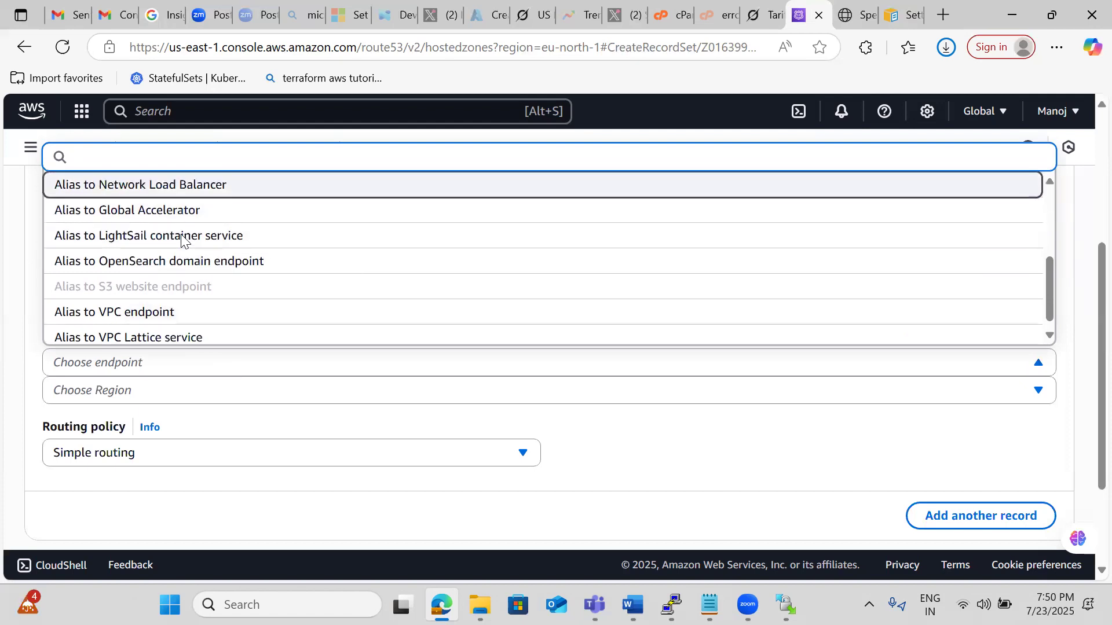
key("Up")
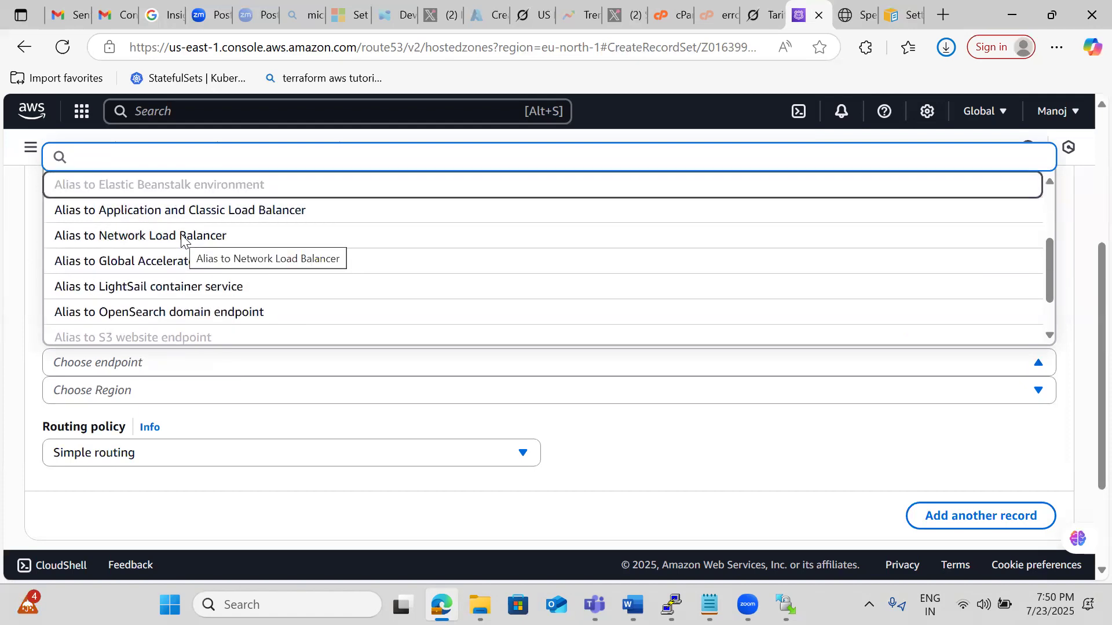
key("Up")
key("Up")
key("Up")
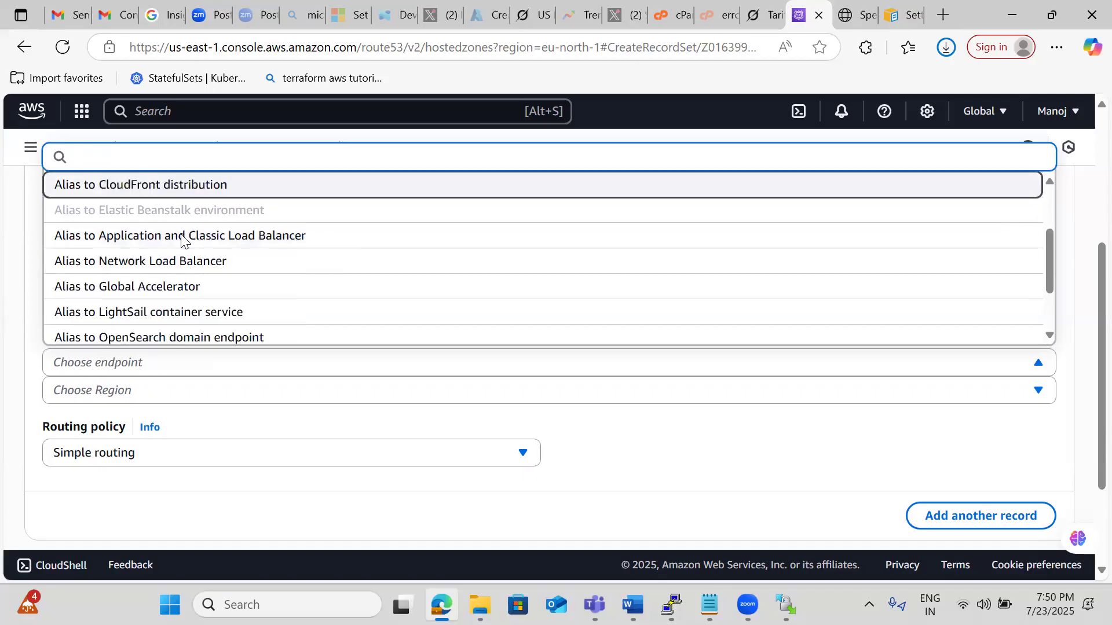
key("Up")
key("Up")
key("Up")
key("Up")
key("Up")
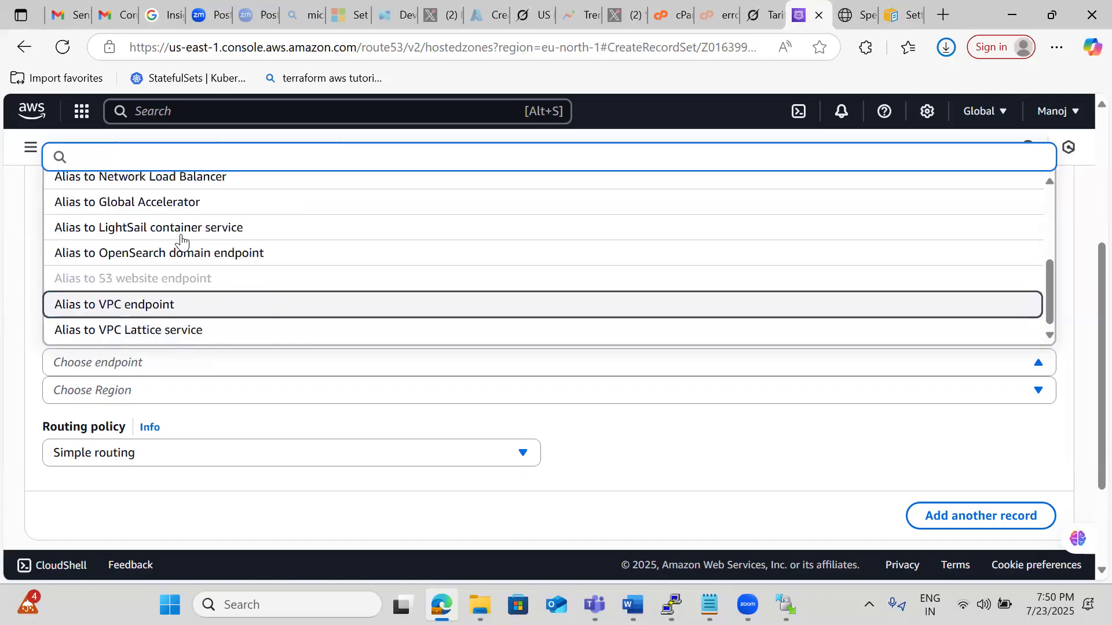
key("Down")
key("Down")
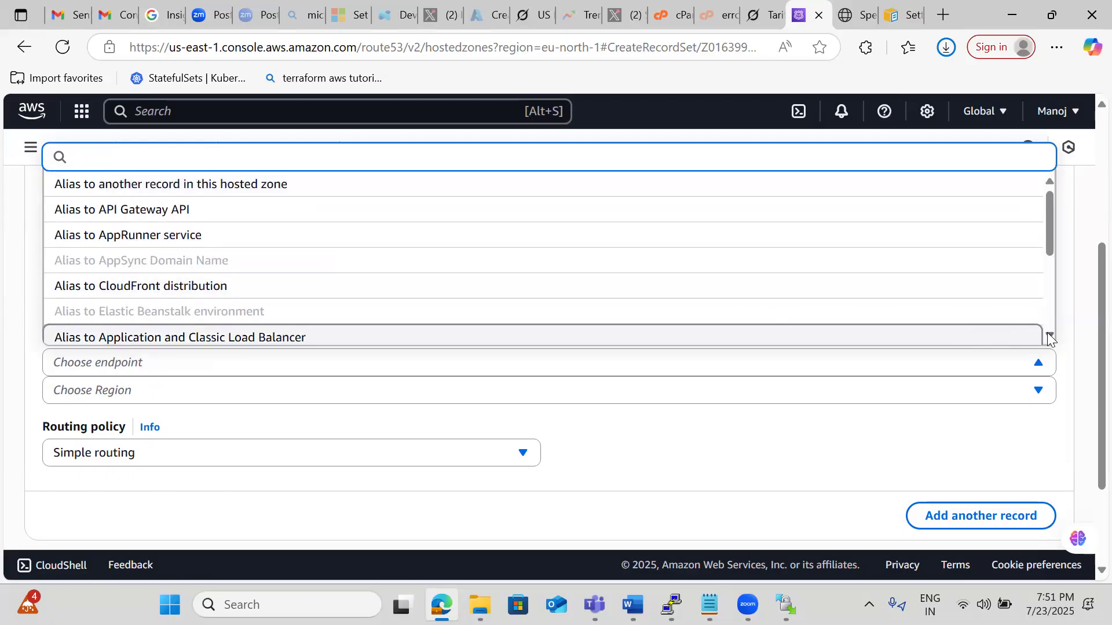
scroll(1048, 334, "down", 3)
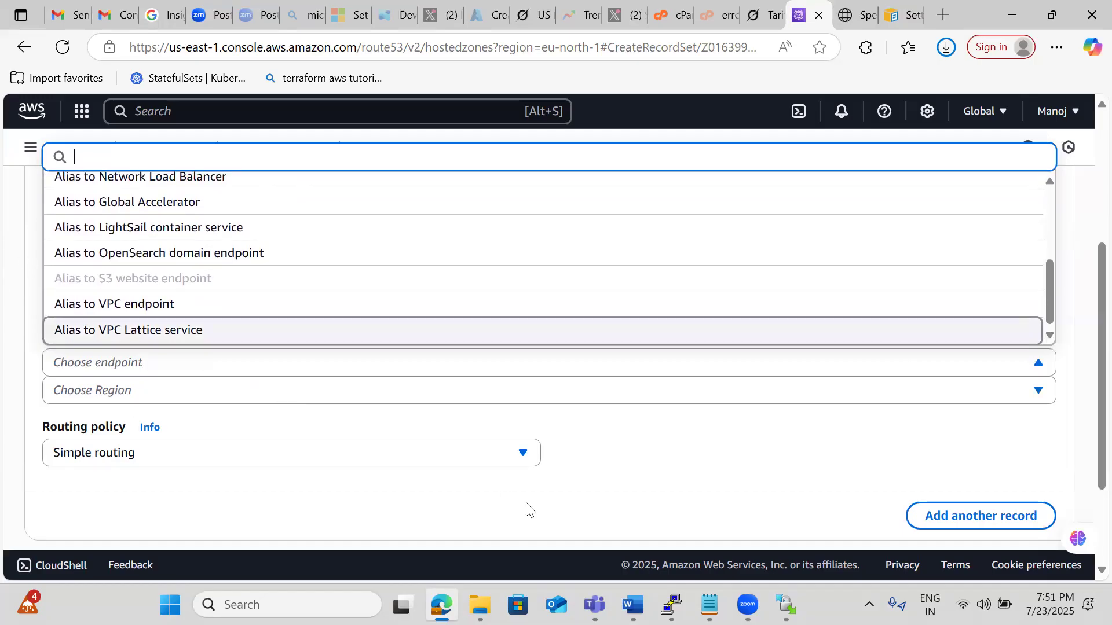
Switch to the Notepad notes and add the line cloudsoftsol.com a few lines below the name servers.
mouse_move(709, 605)
left_click(709, 589)
key("Return")
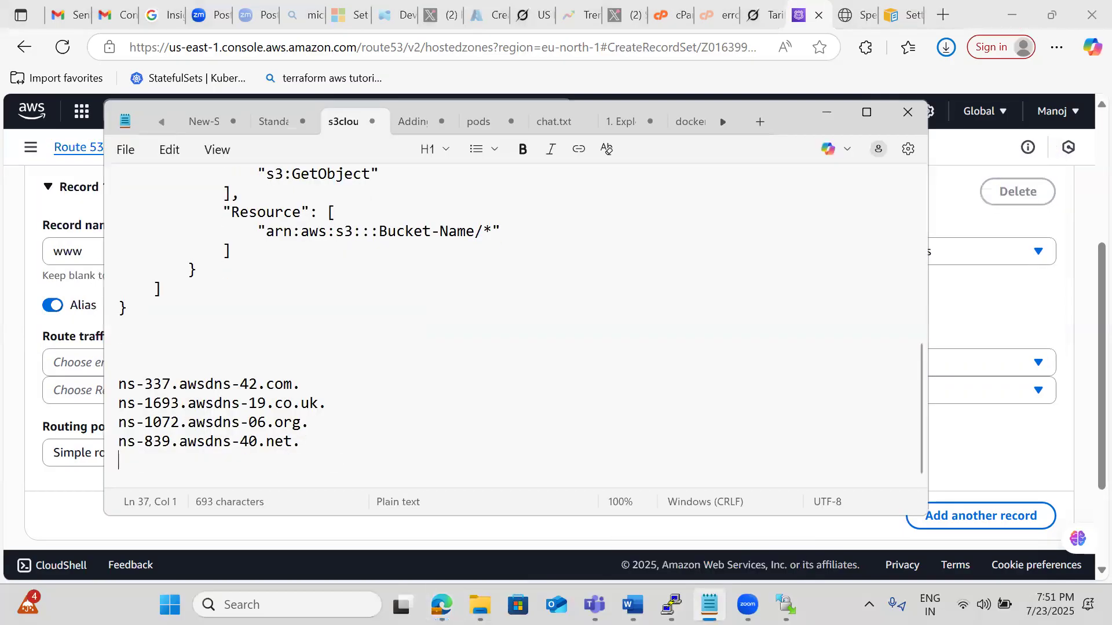
key("Return")
key("Return")
key("Return")
key("Return")
key("Return")
type("cloudsoftsol.com")
key("BackSpace")
key("BackSpace")
type("om")
key("Return")
key("Return")
key("Return")
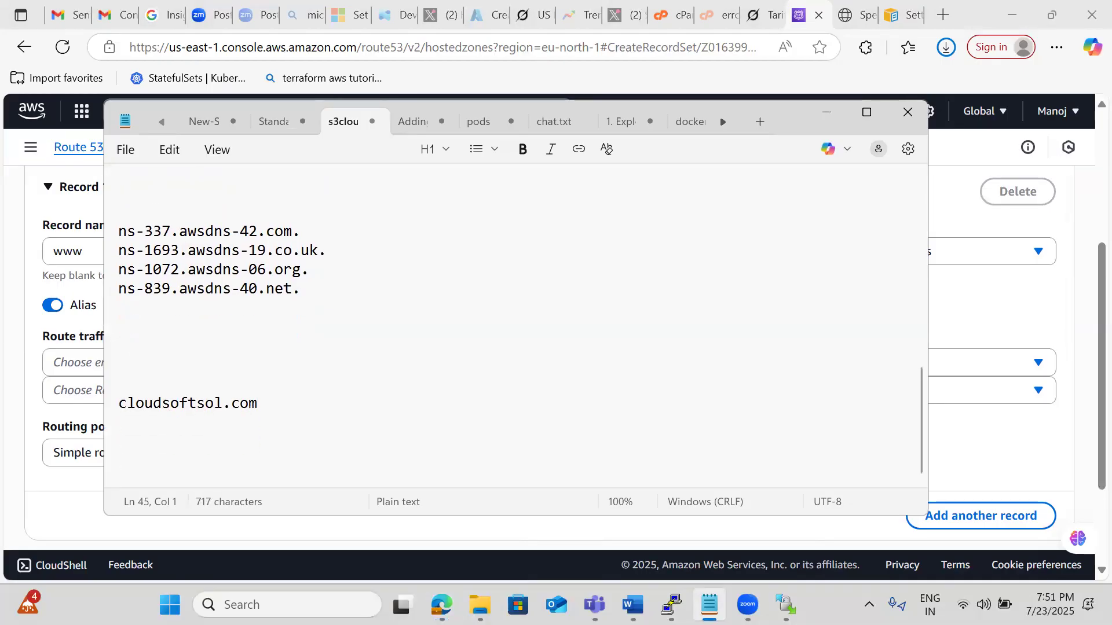
type("cloudsoftsol")
type(".com")
key("BackSpace")
key("BackSpace")
type("com")
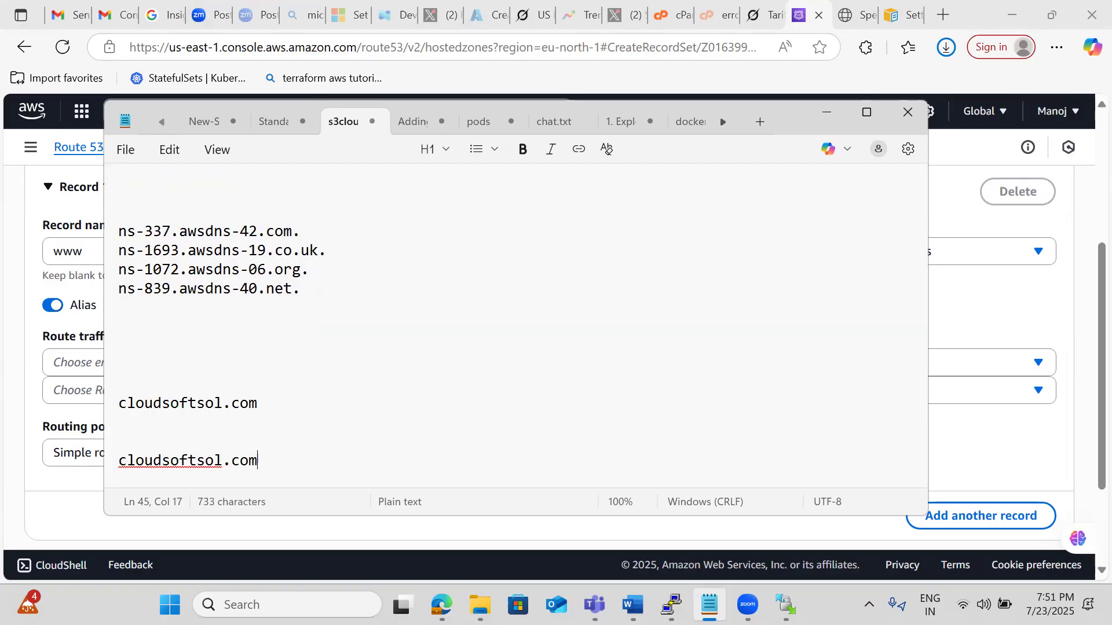
key("Return")
type("www.cloudsoftsol.com")
key("Return")
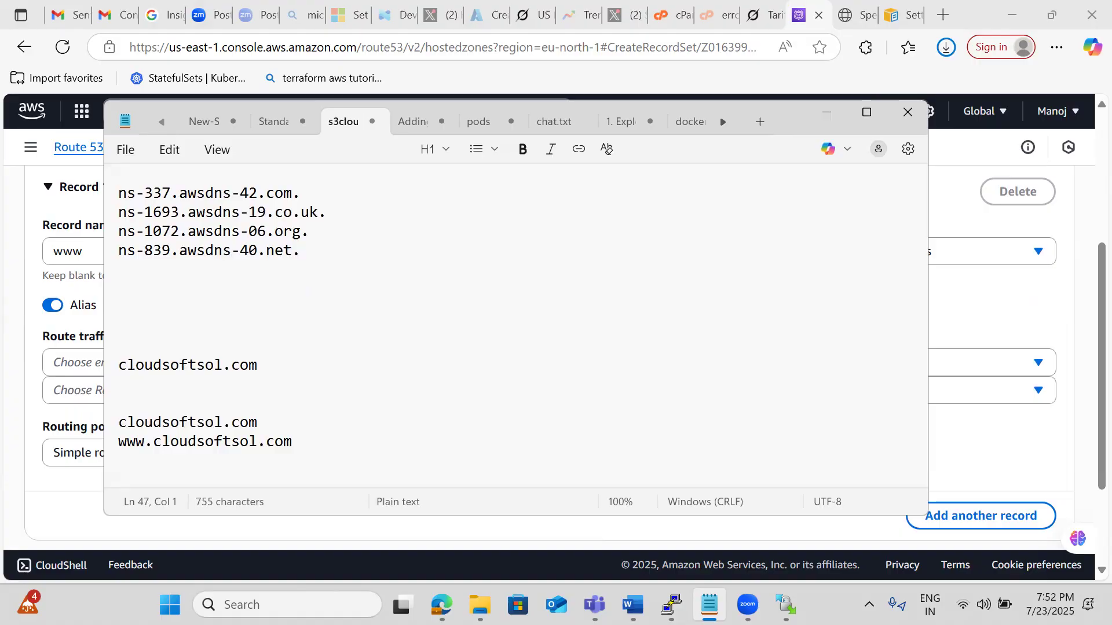
Annotate the first cloudsoftsol.com line below the name servers with "- hosted zone - endpoint url".
left_click(281, 360)
type("- hos")
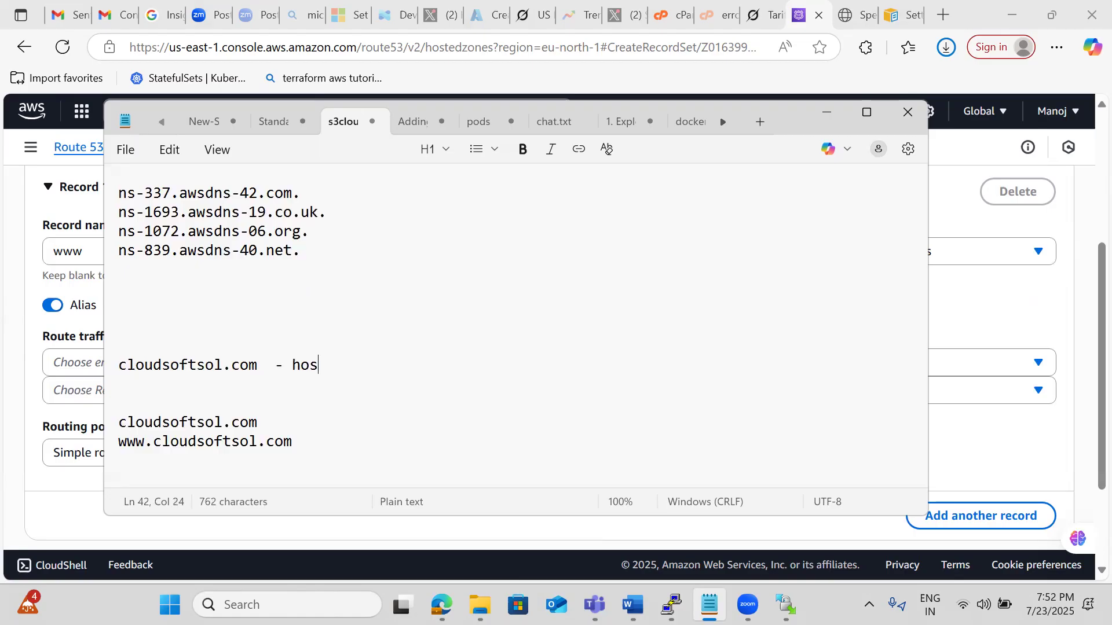
type("ted zone - ")
type("endpint")
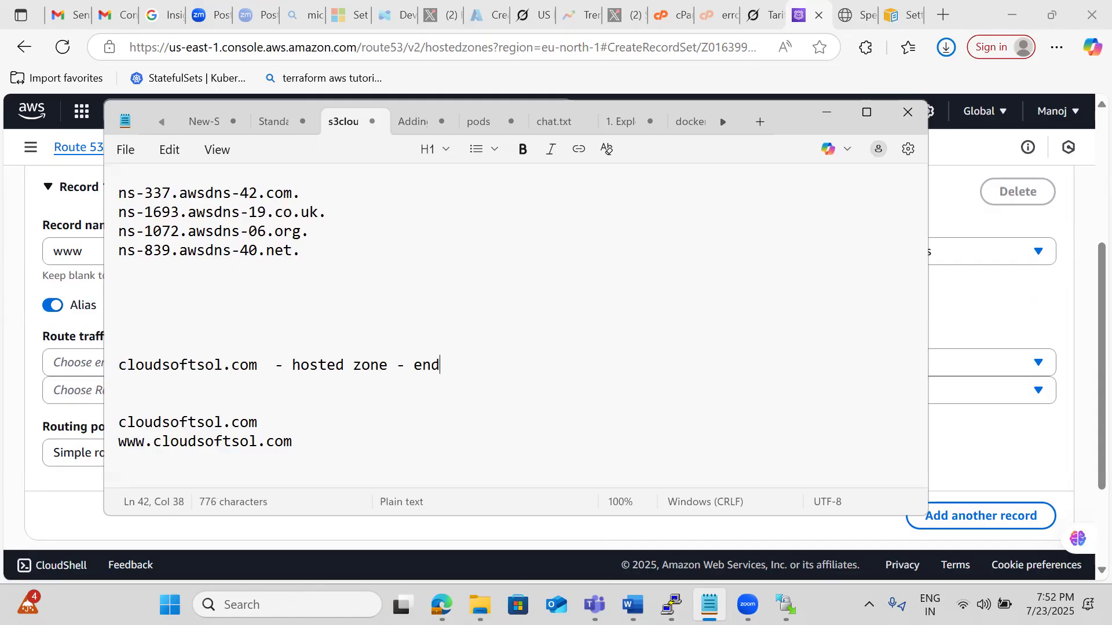
key("BackSpace")
key("BackSpace")
key("BackSpace")
key("BackSpace")
type("oint url")
key("Up")
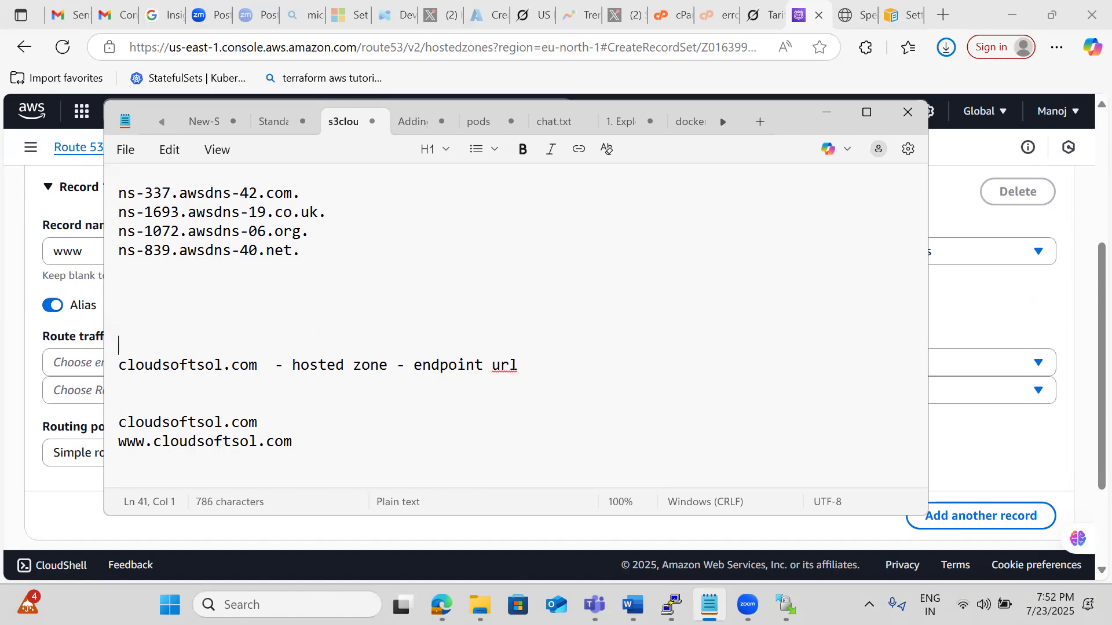
key("Up")
key("Up")
key("Up")
key("Up")
key("Up")
key("Up")
key("Up")
key("Up")
key("Up")
key("Up")
key("Up")
key("Up")
key("Up")
key("Up")
key("Up")
key("Up")
key("Up")
key("Up")
key("Up")
key("Up")
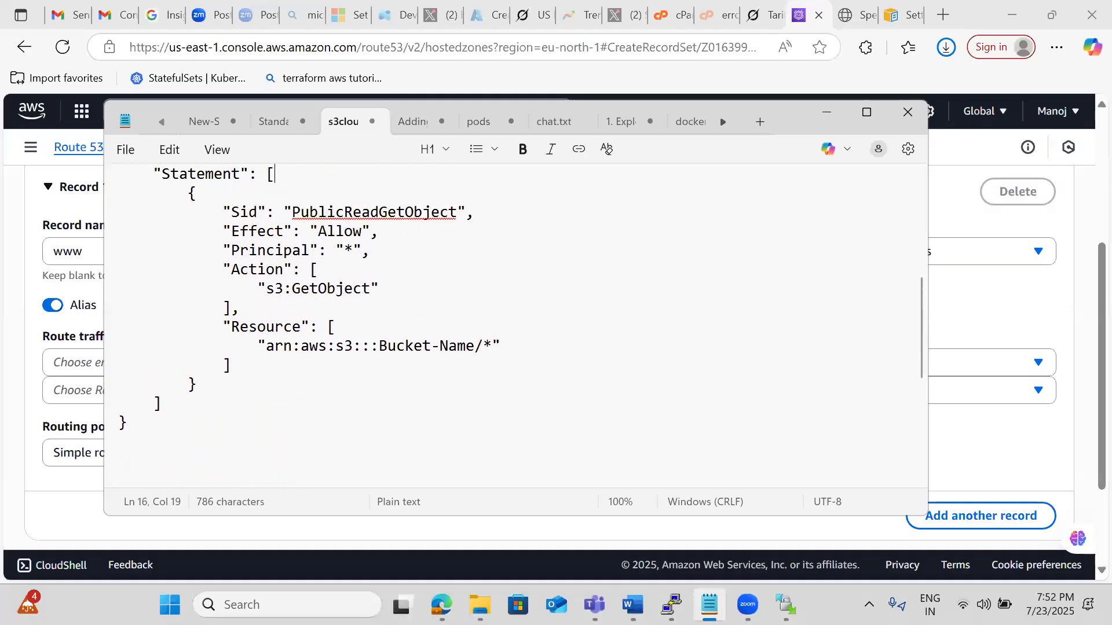
key("Up")
key("Up")
key("Up")
key("Up")
key("Up")
key("Up")
key("Up")
key("Up")
key("Up")
key("Up")
key("Up")
key("Up")
key("Up")
key("Up")
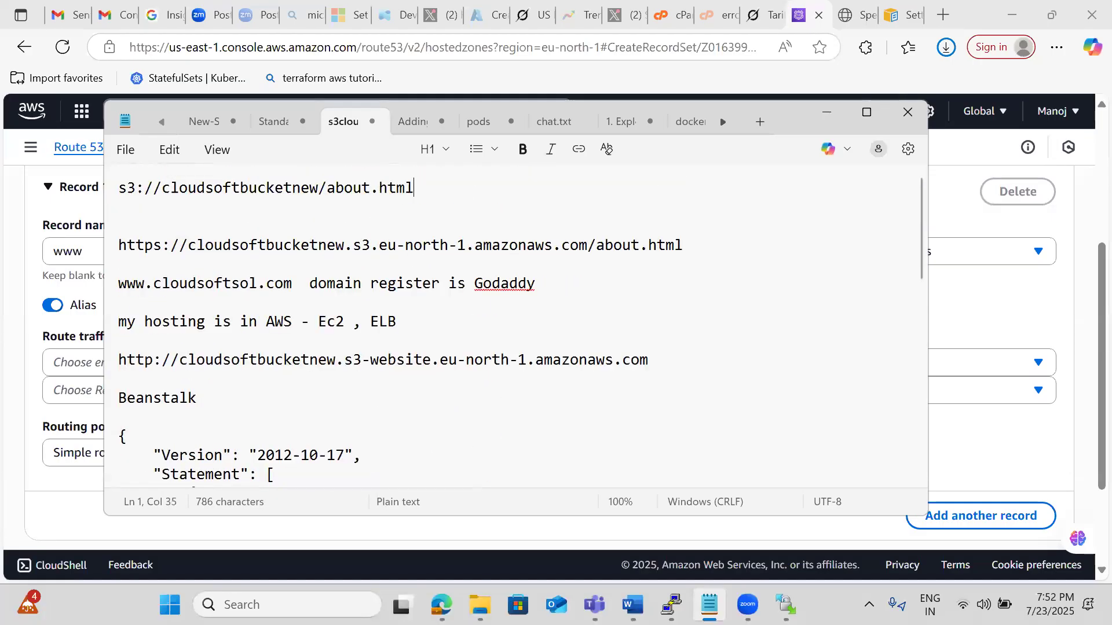
left_click(661, 358)
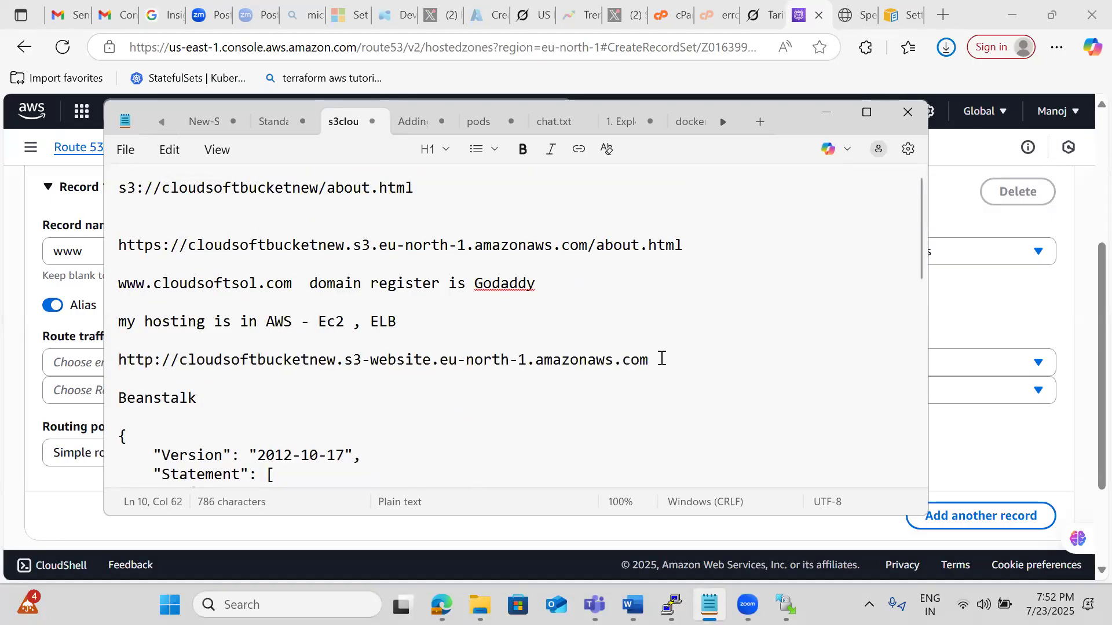
triple_click(662, 359)
key("ctrl+c")
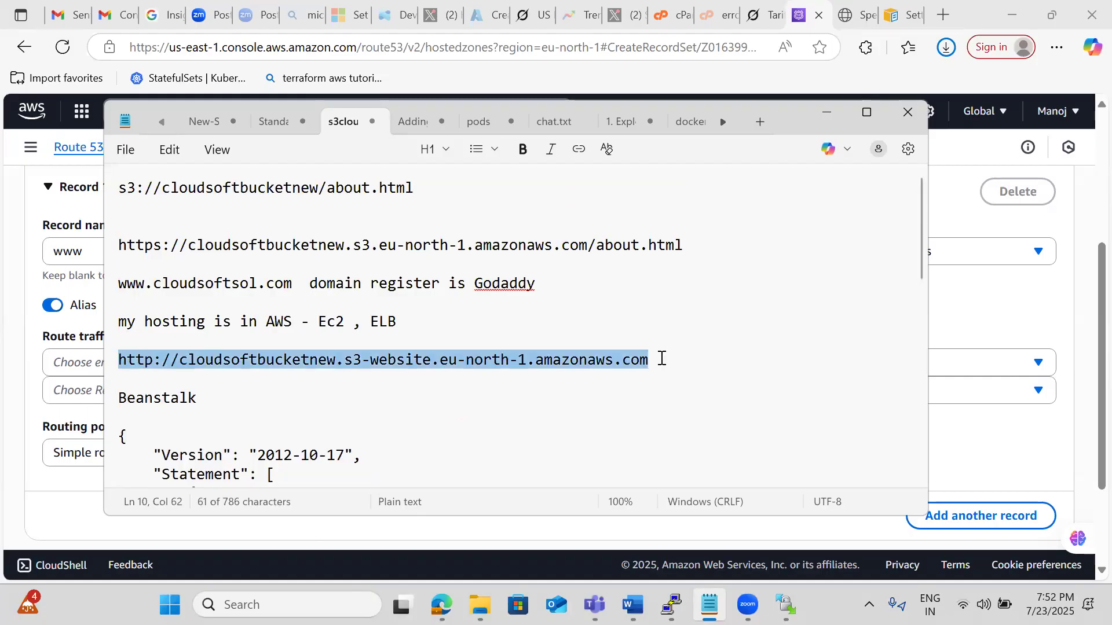
left_click(739, 424)
key("Down")
key("Down")
key("Down")
key("Down")
key("Down")
key("Down")
key("Down")
key("Down")
key("Down")
key("Down")
key("Down")
key("Down")
key("Down")
key("Down")
key("Down")
key("Down")
key("Down")
key("Down")
key("Down")
key("Down")
key("Down")
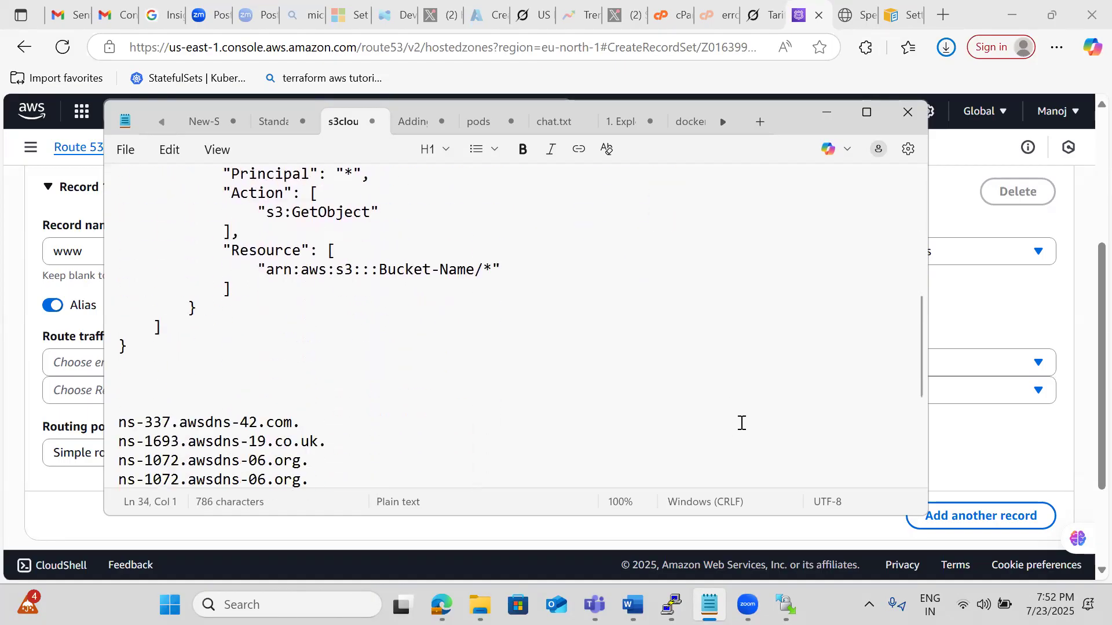
left_click(563, 350)
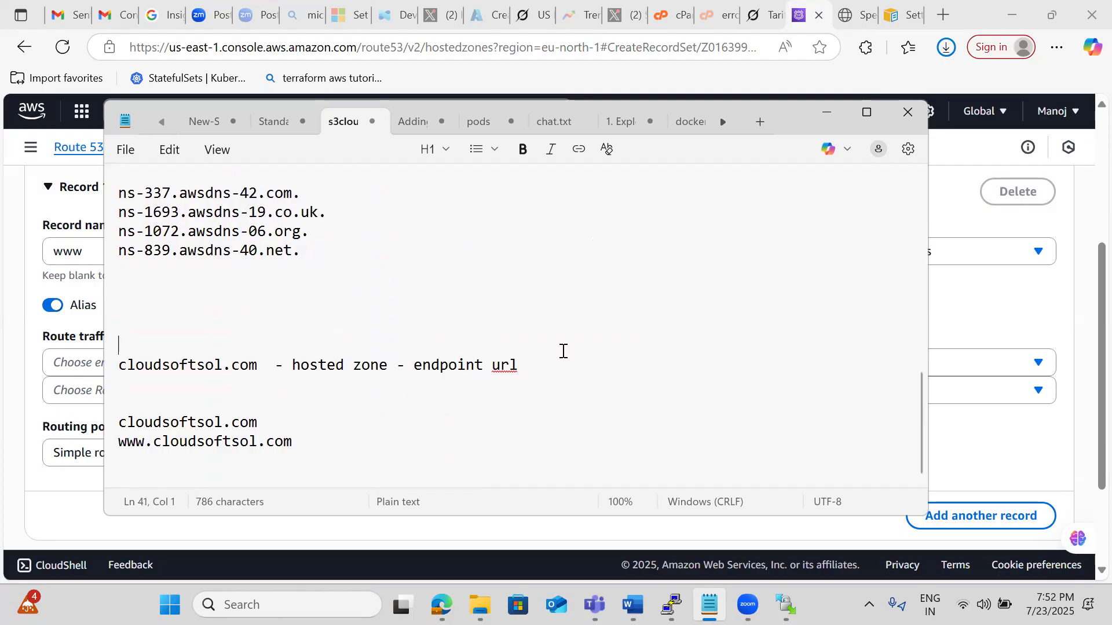
left_click(531, 365)
type("-")
key("ctrl+v")
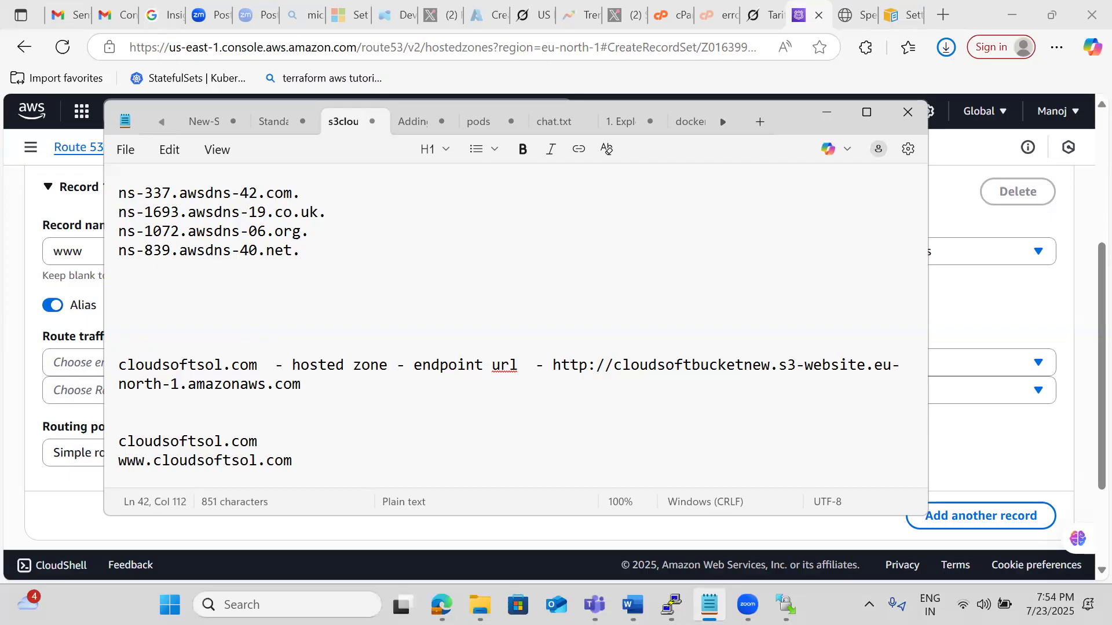
Return to the record form in the browser, review the alias endpoint types again and glance at the hosted S3 website page.
left_click(994, 343)
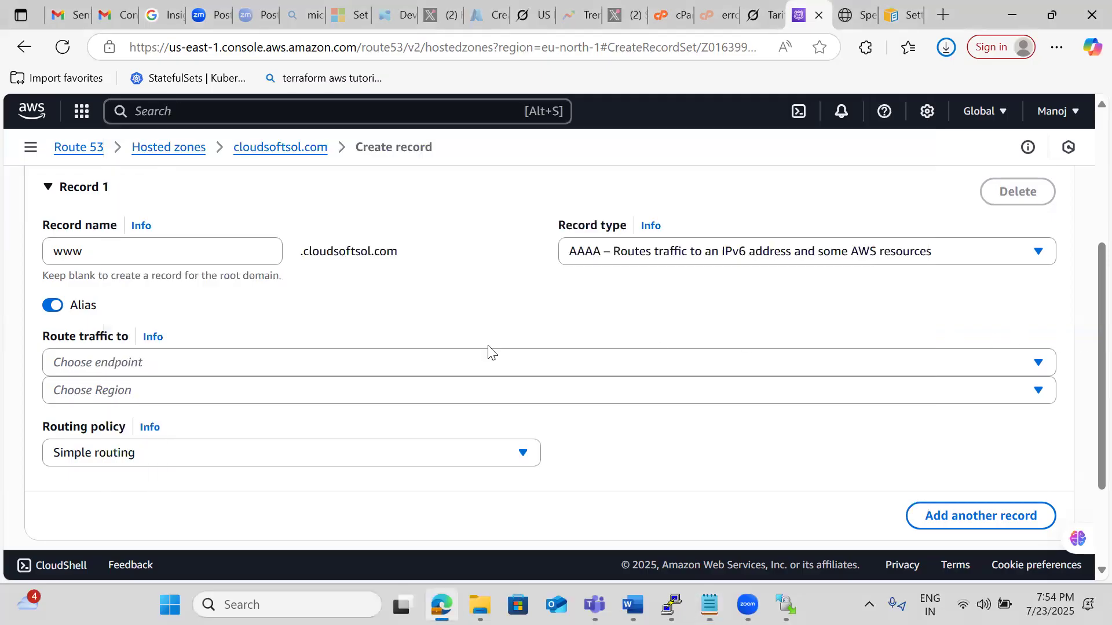
left_click(158, 398)
left_click(157, 399)
left_click(152, 356)
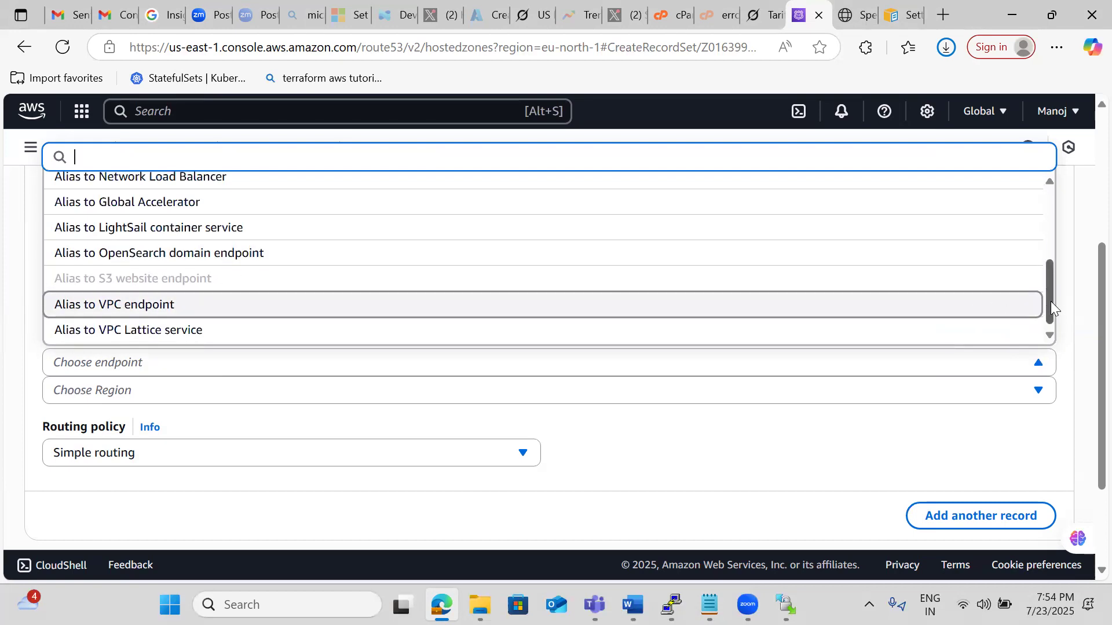
left_click_drag(1050, 301, 1038, 210)
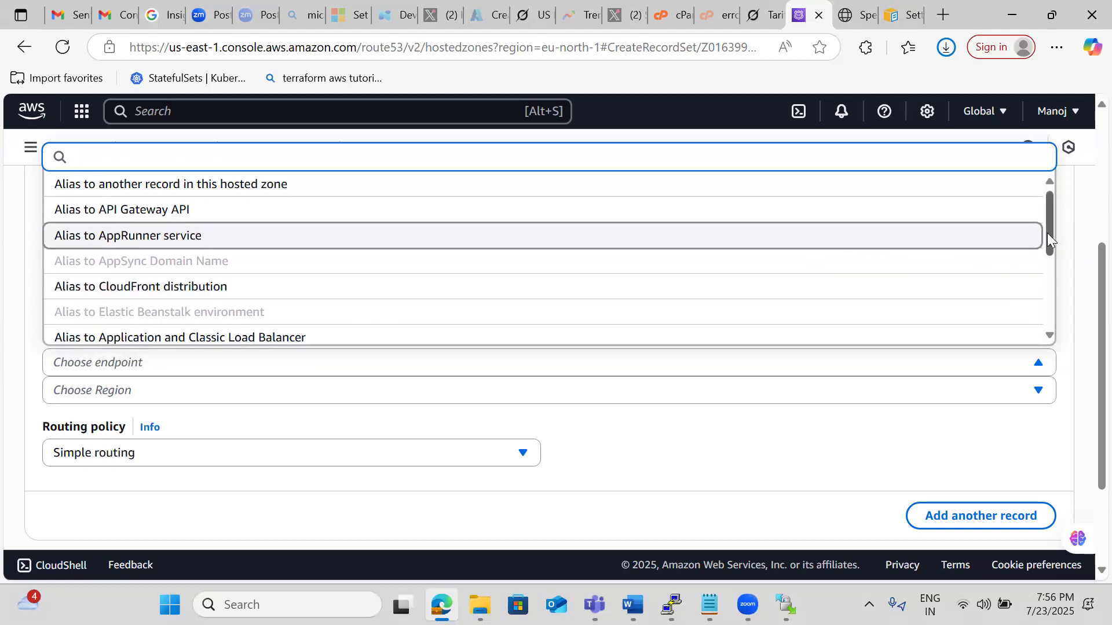
left_click_drag(1047, 232, 1043, 303)
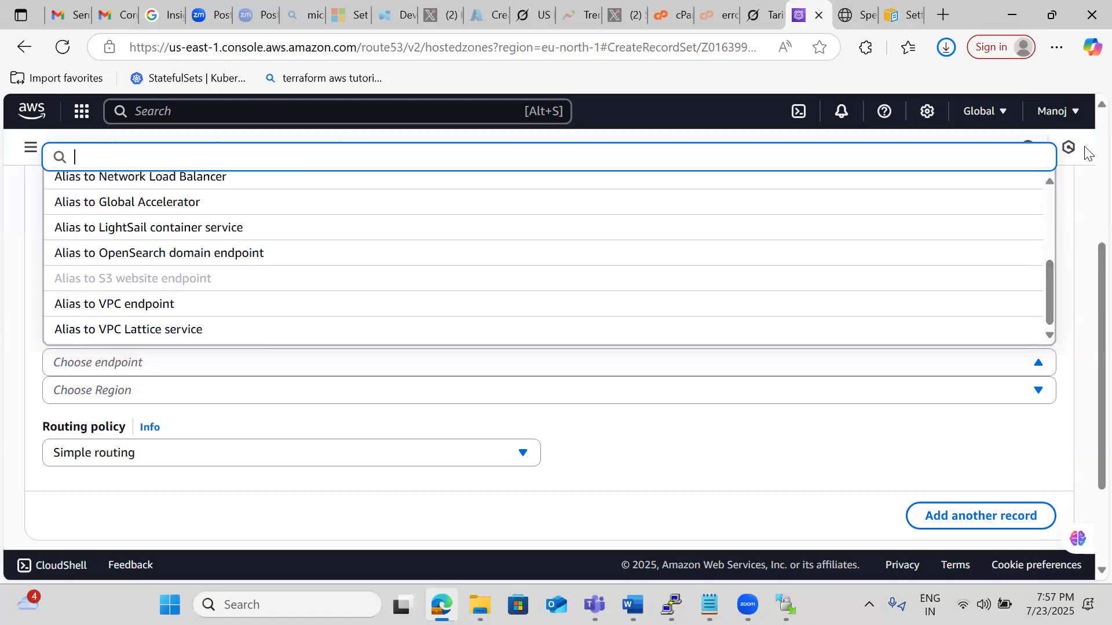
left_click(858, 14)
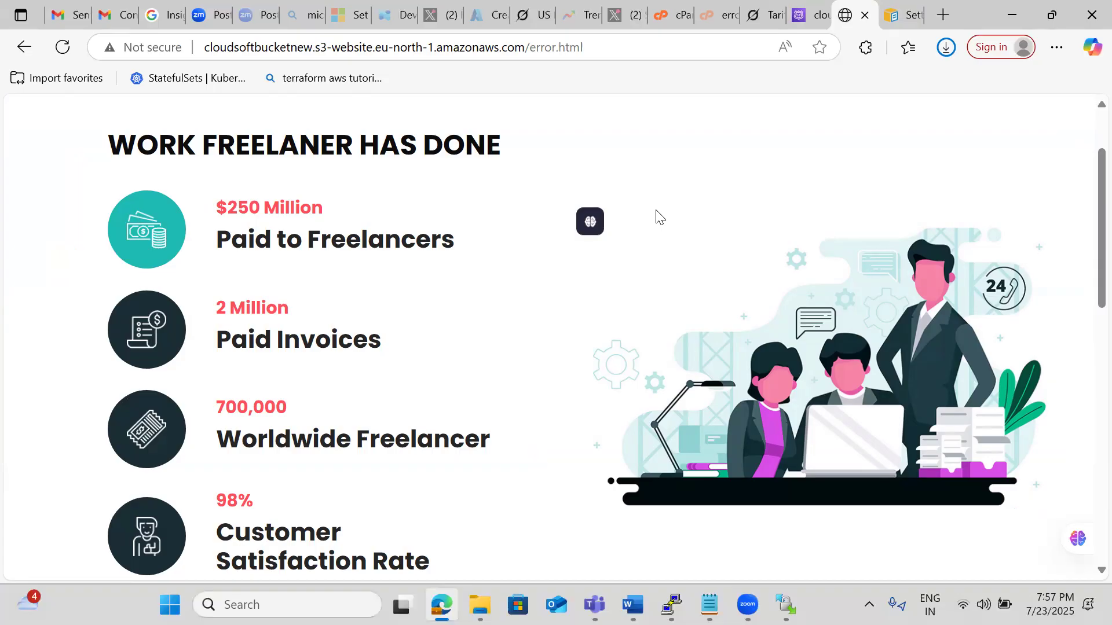
left_click(799, 23)
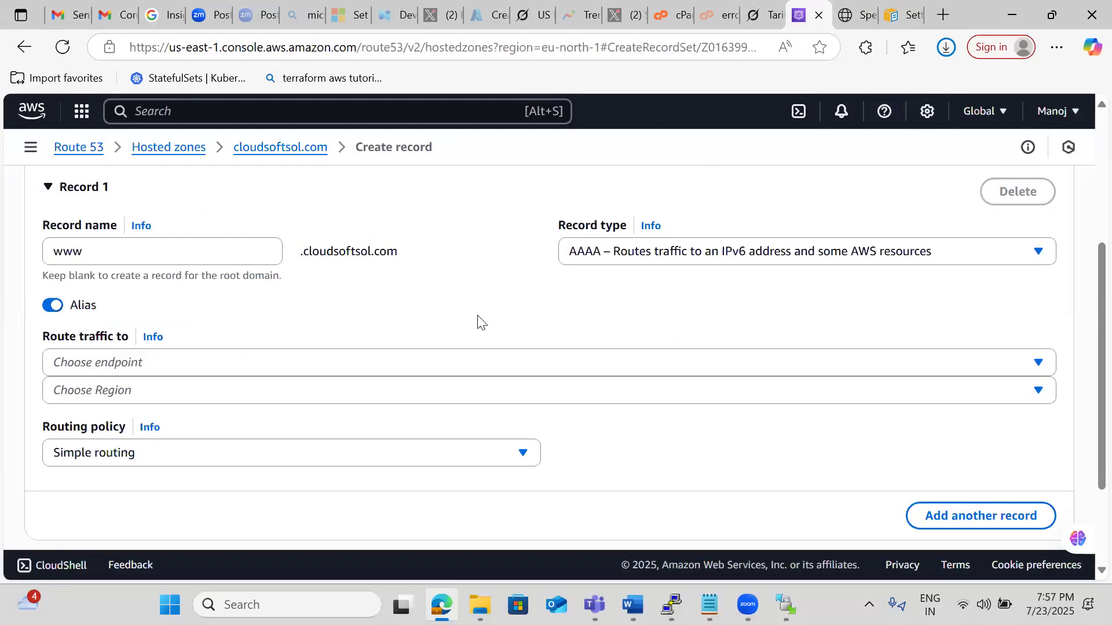
Set the www record's type to MX and its routing policy to Failover, and reopen the routing policy choices.
left_click(609, 259)
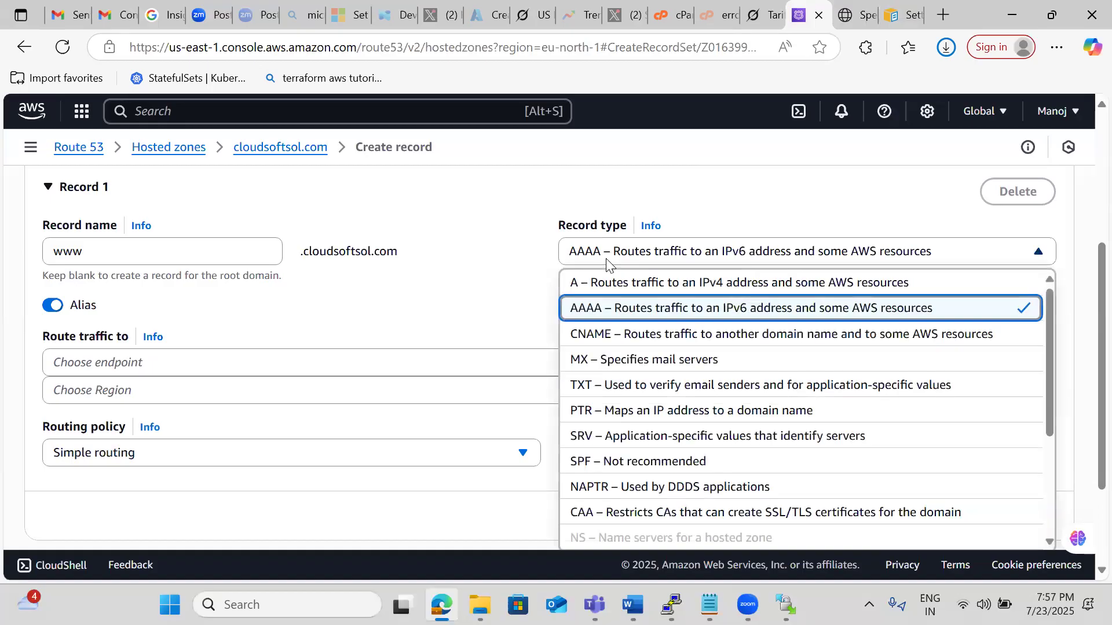
left_click(586, 360)
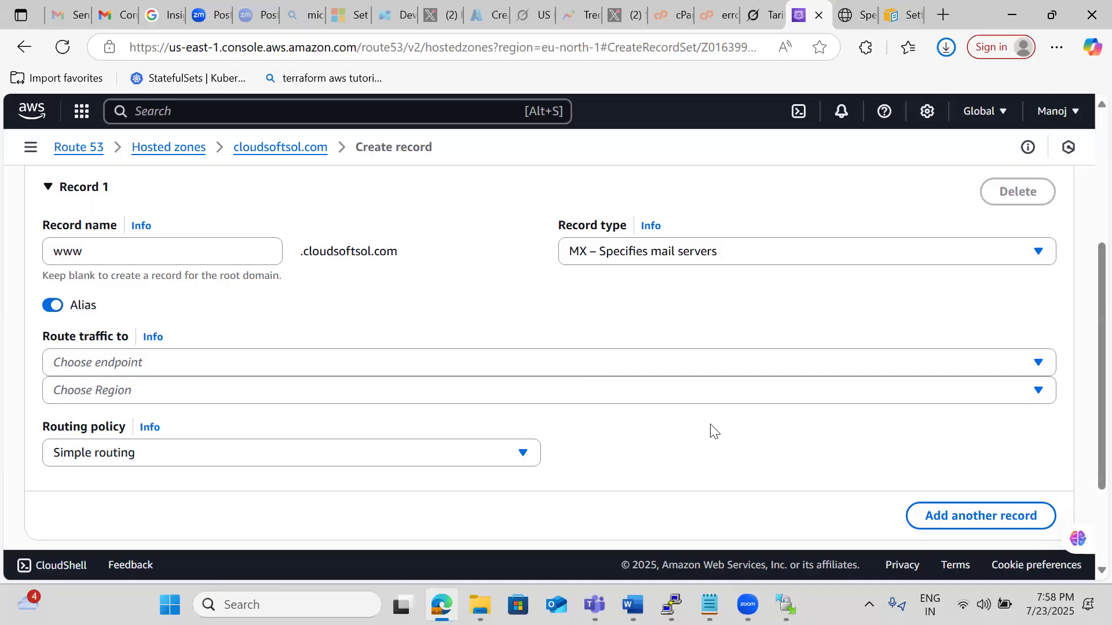
scroll(714, 432, "down", 2)
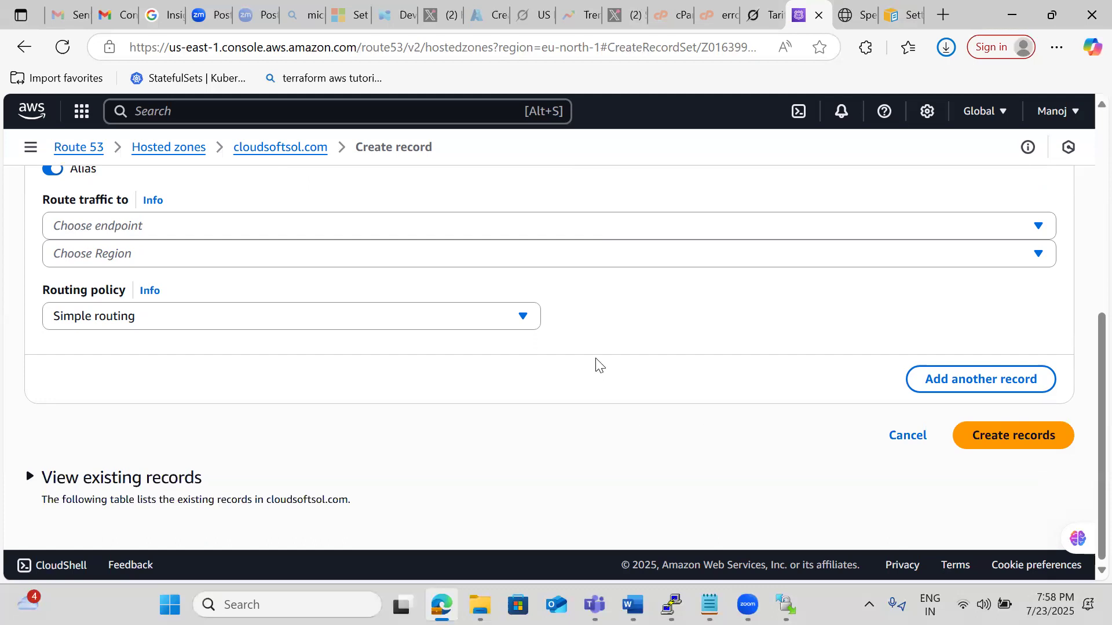
left_click(456, 324)
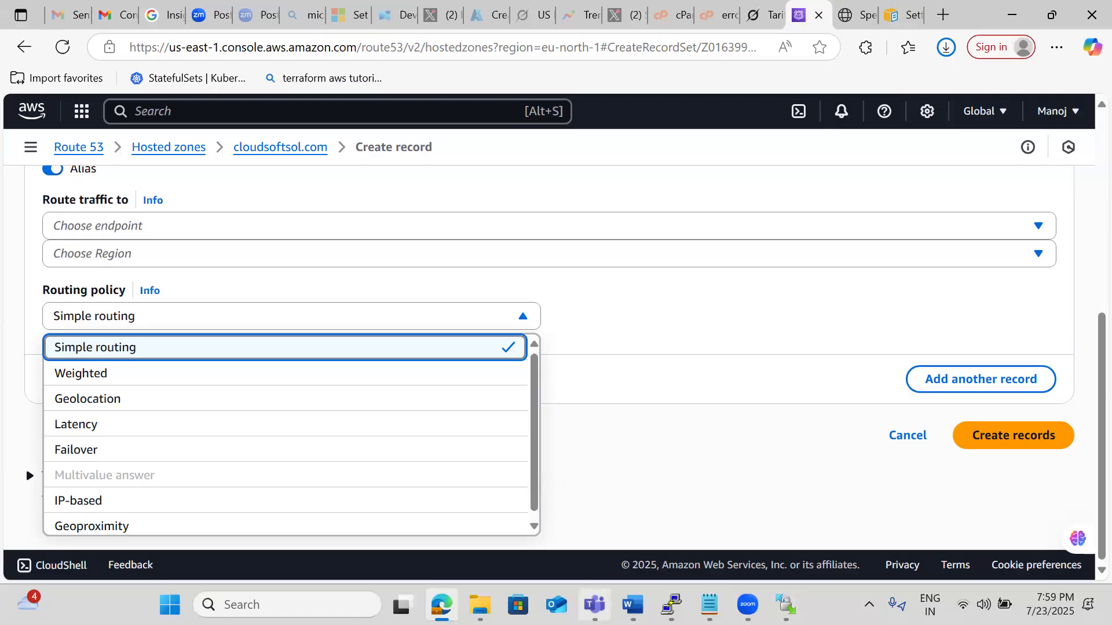
scroll(355, 499, "down", 1)
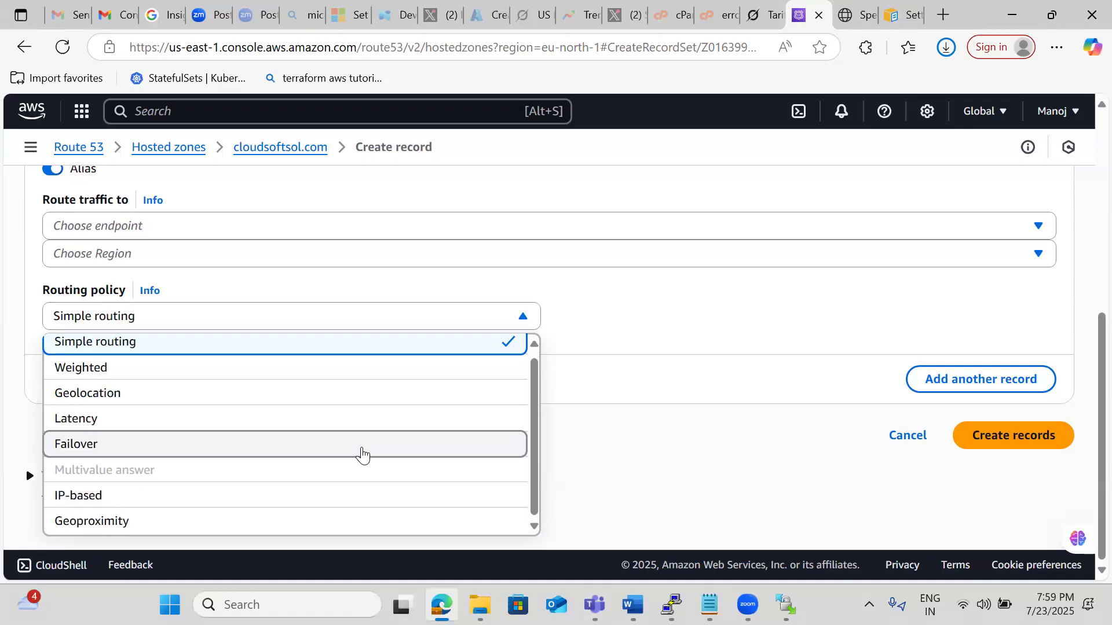
left_click(361, 452)
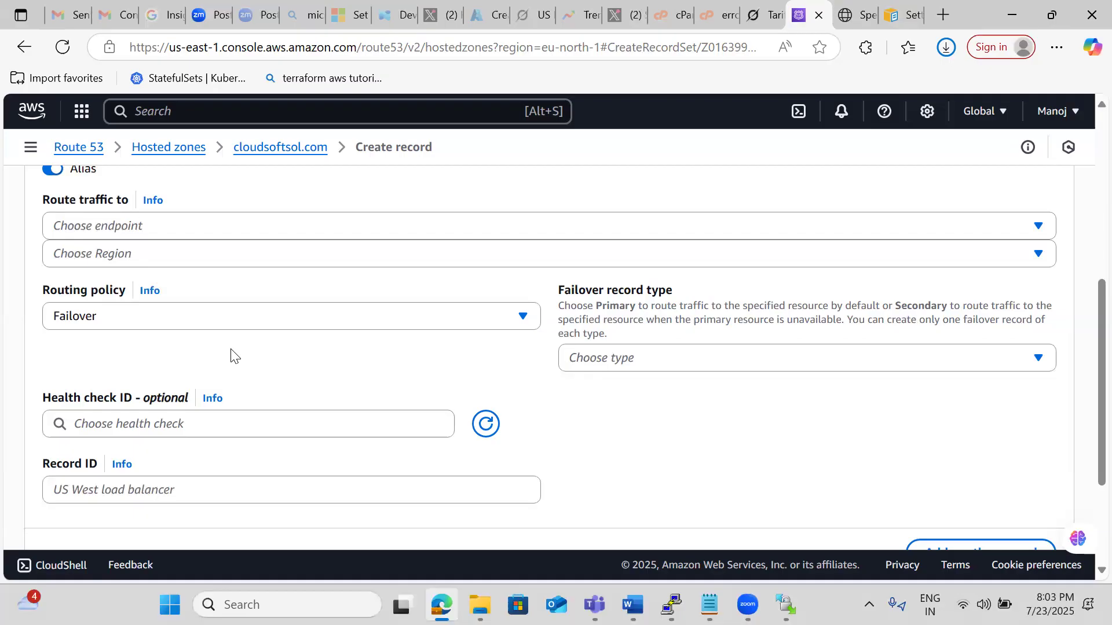
left_click(238, 329)
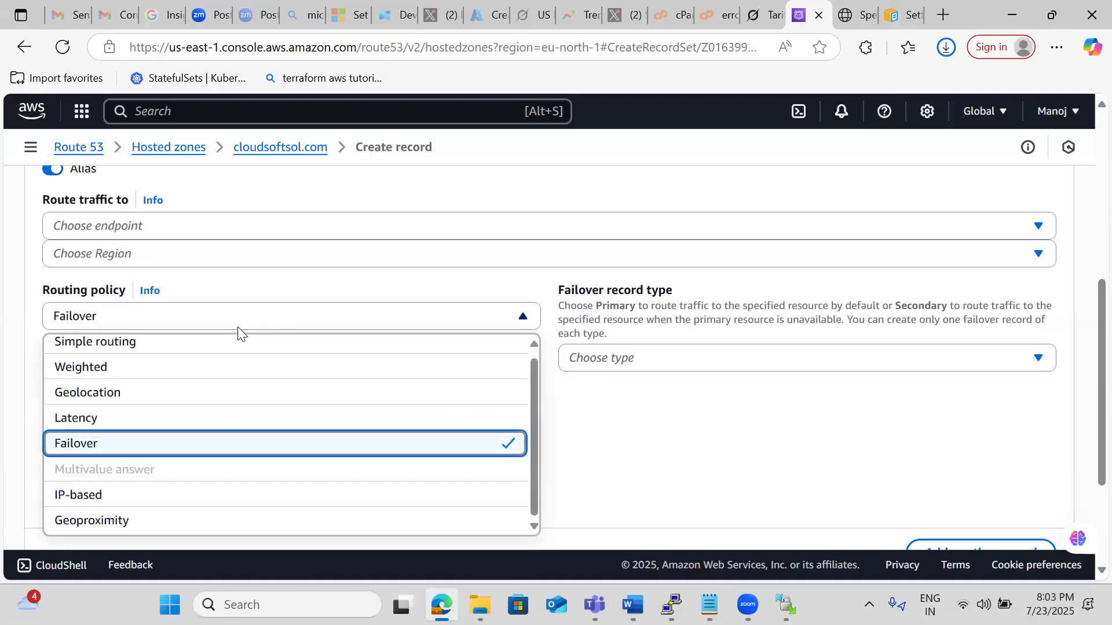
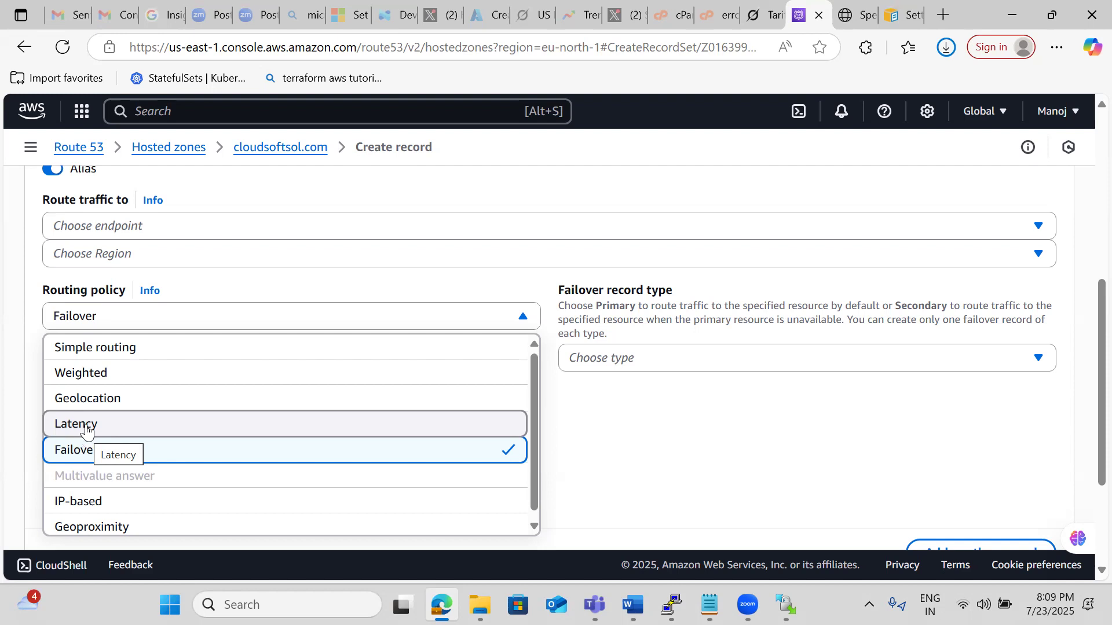
Start a fresh record in the cloudsoftsol.com hosted zone, with Alias enabled and traffic routed to another record in this hosted zone.
left_click(273, 149)
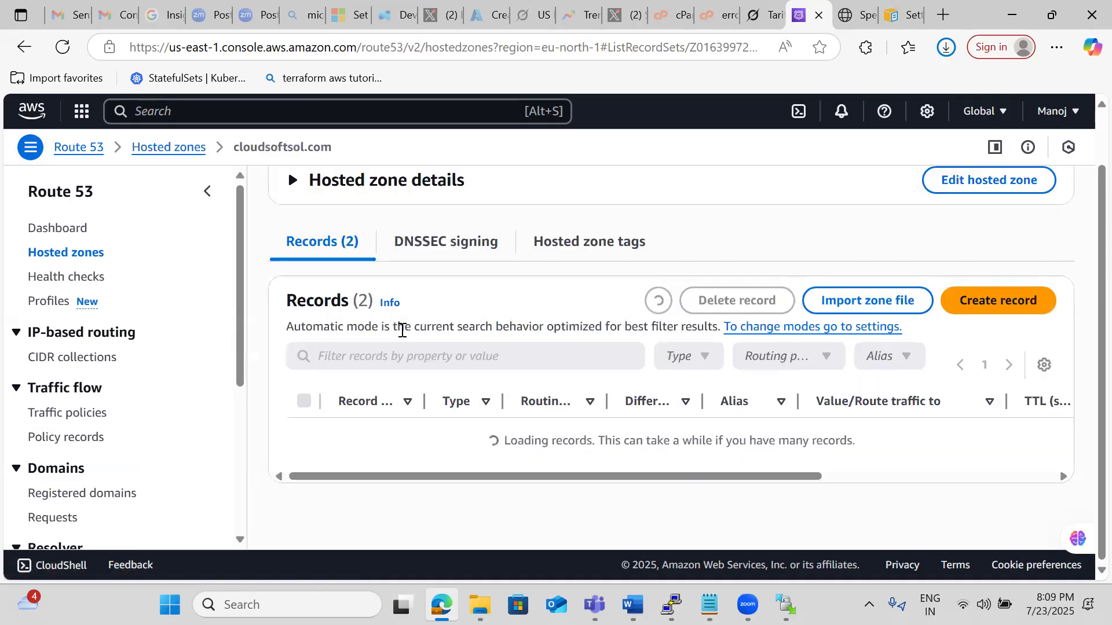
scroll(405, 329, "down", 1)
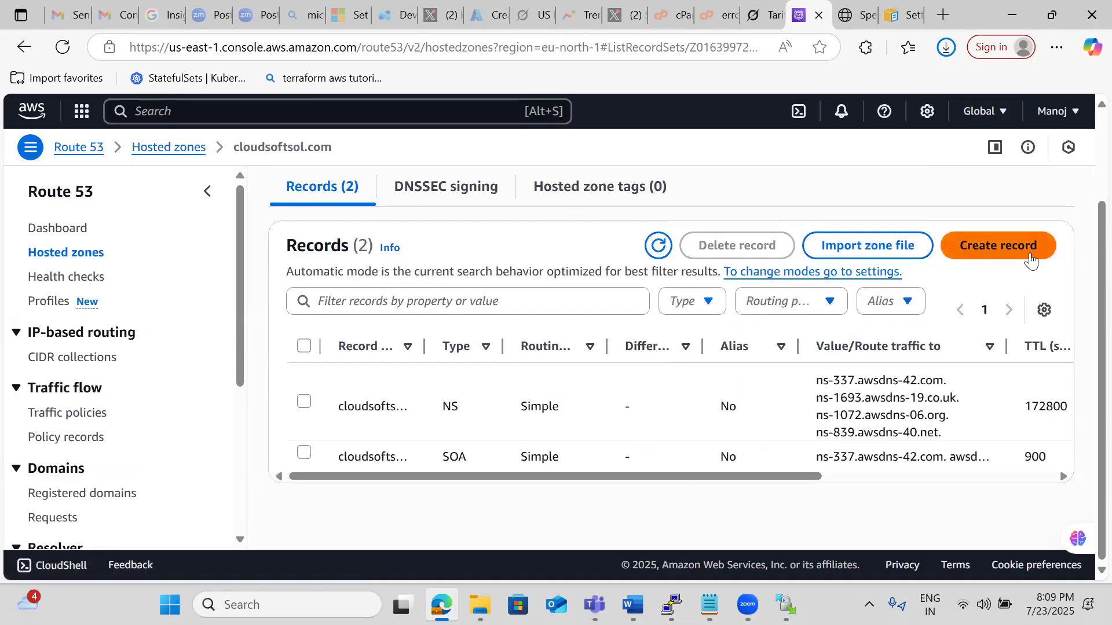
left_click(1012, 250)
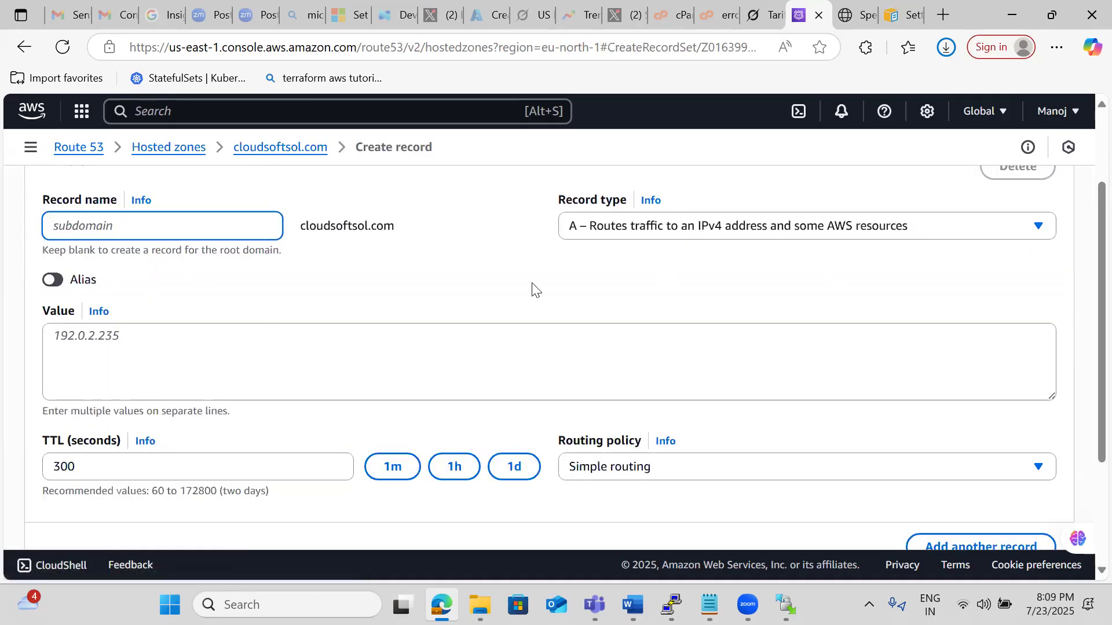
left_click(51, 280)
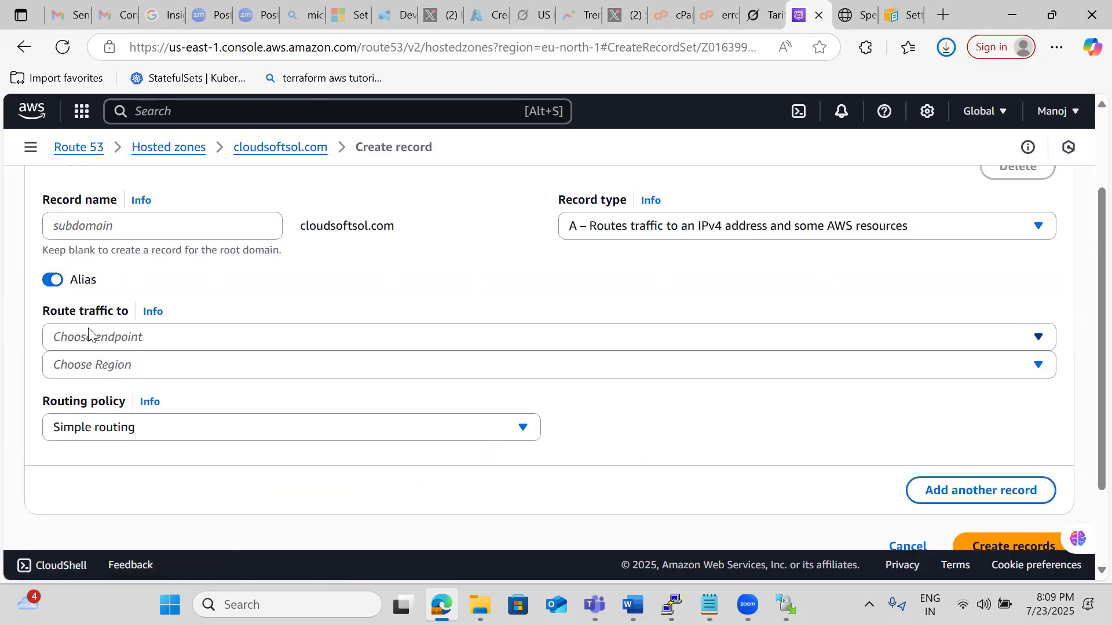
left_click(88, 335)
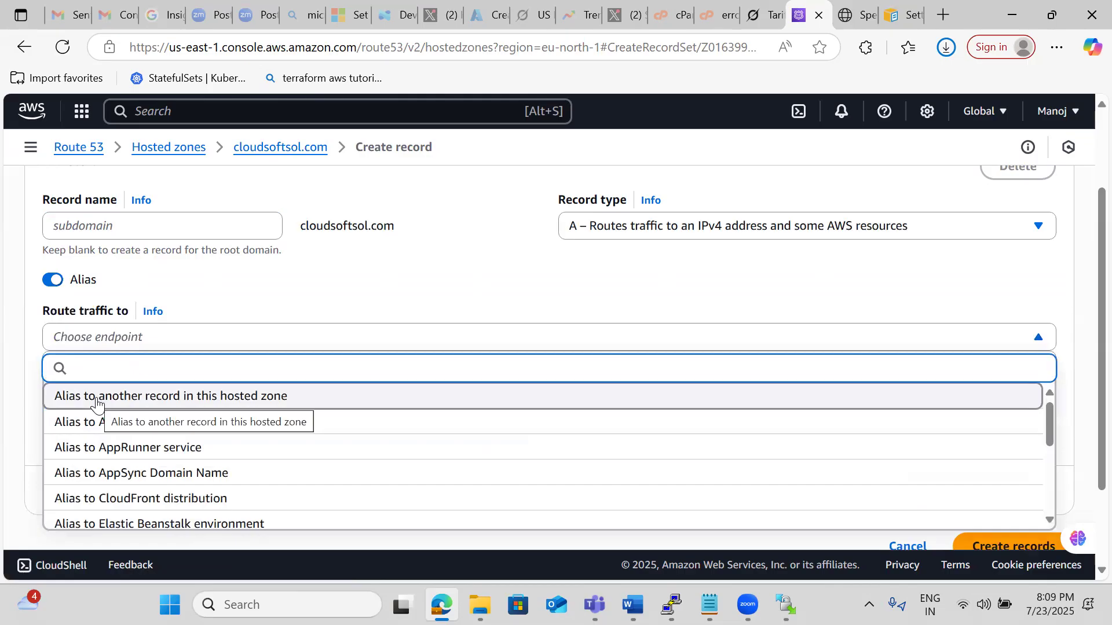
left_click(142, 399)
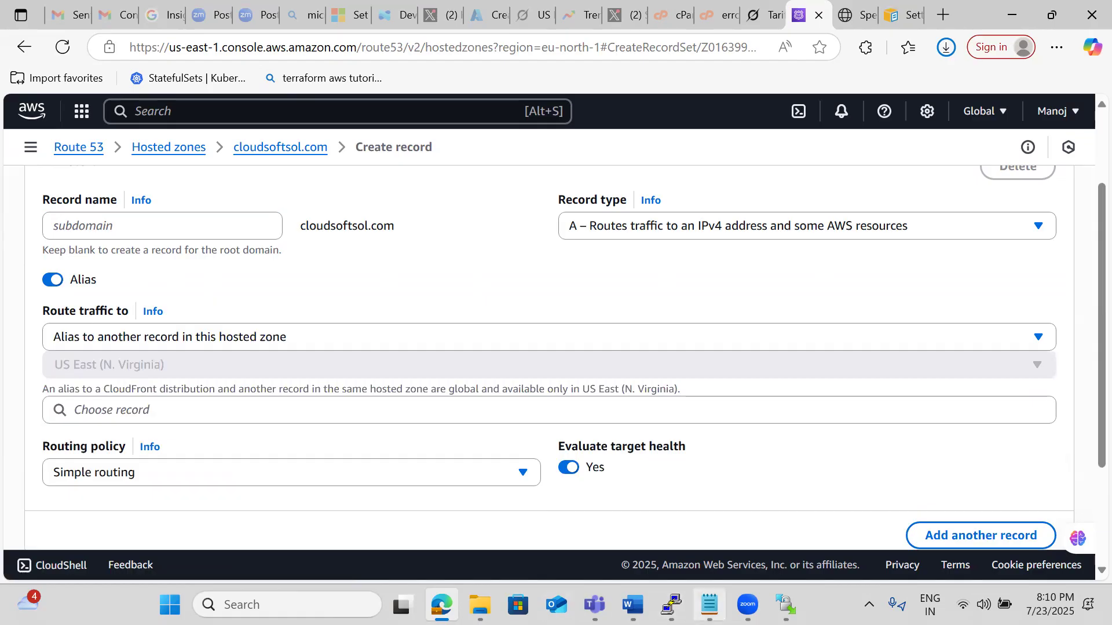
left_click(709, 606)
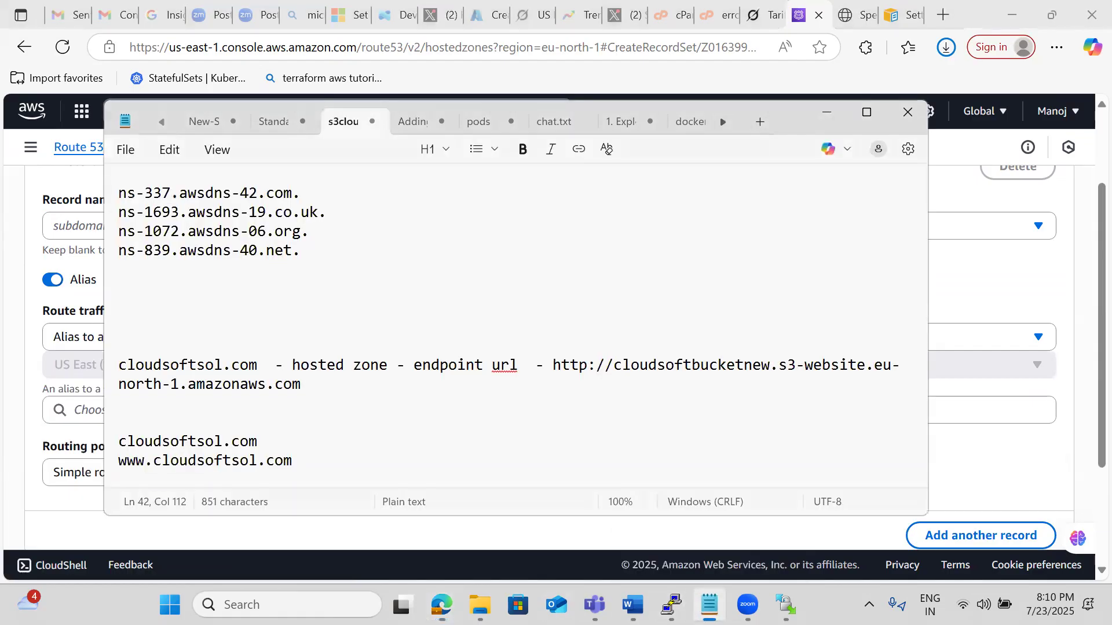
left_click(361, 467)
key("Return")
key("Return")
key("Return")
key("Return")
type("www")
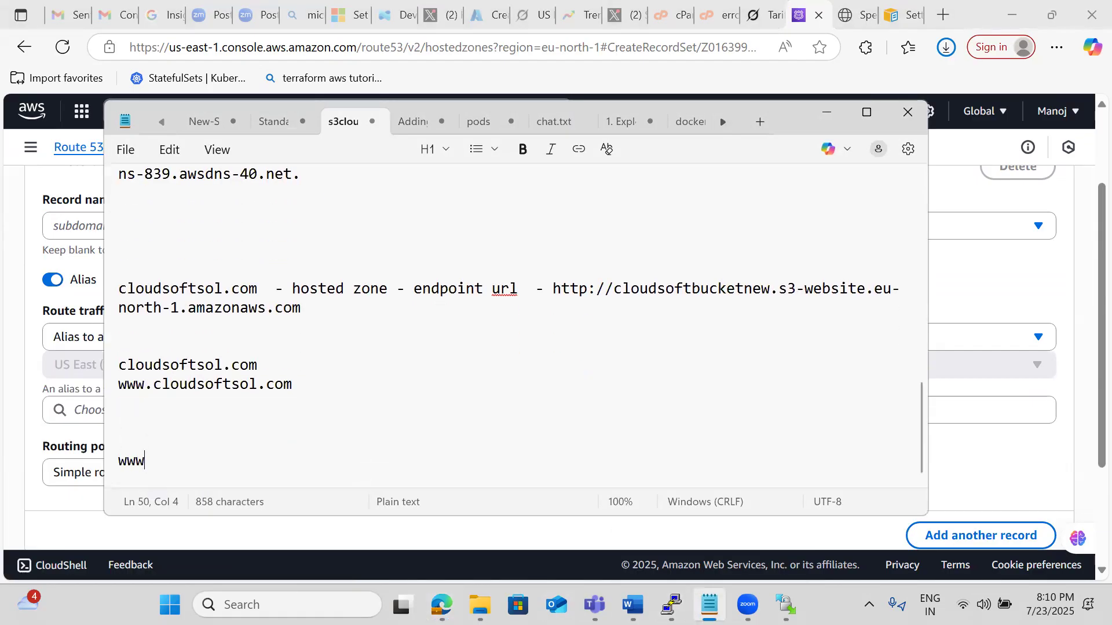
type(".cloud")
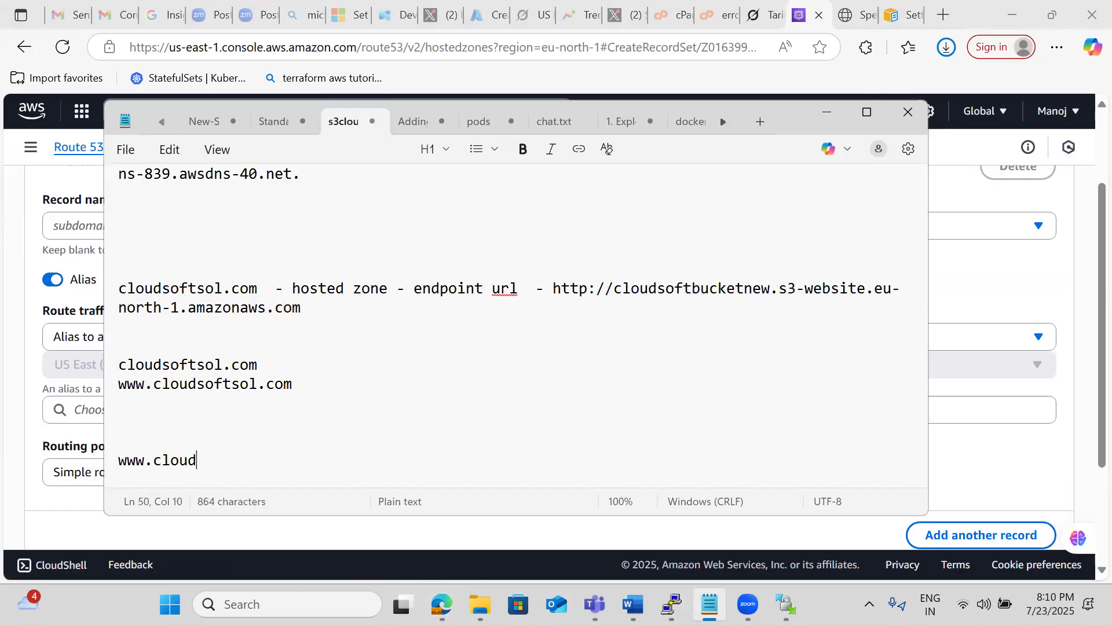
type("softsol")
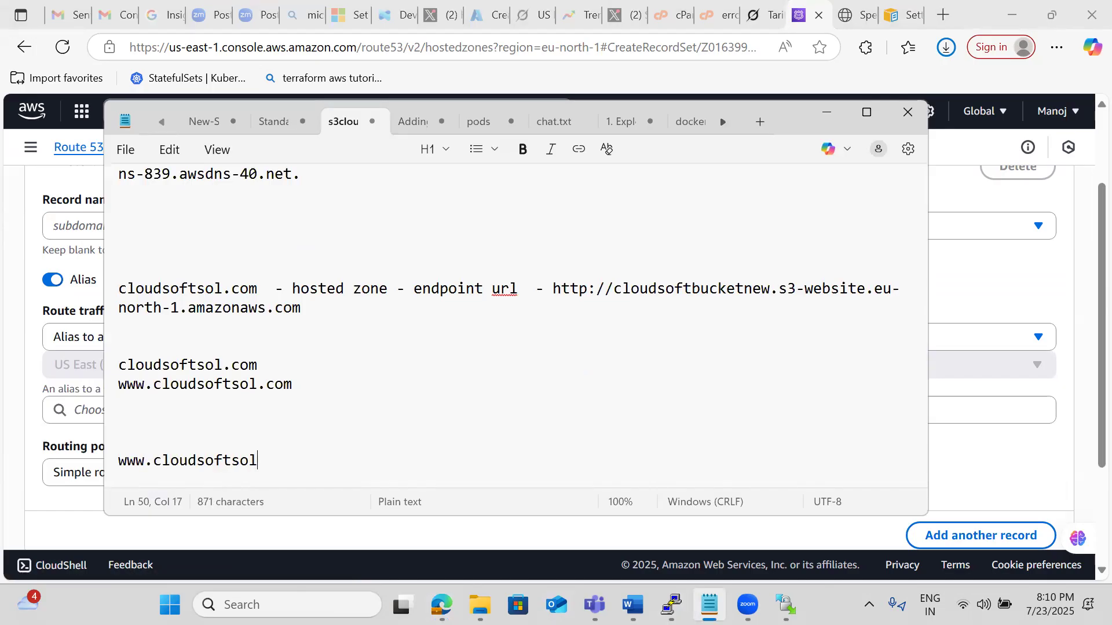
type(".com - a")
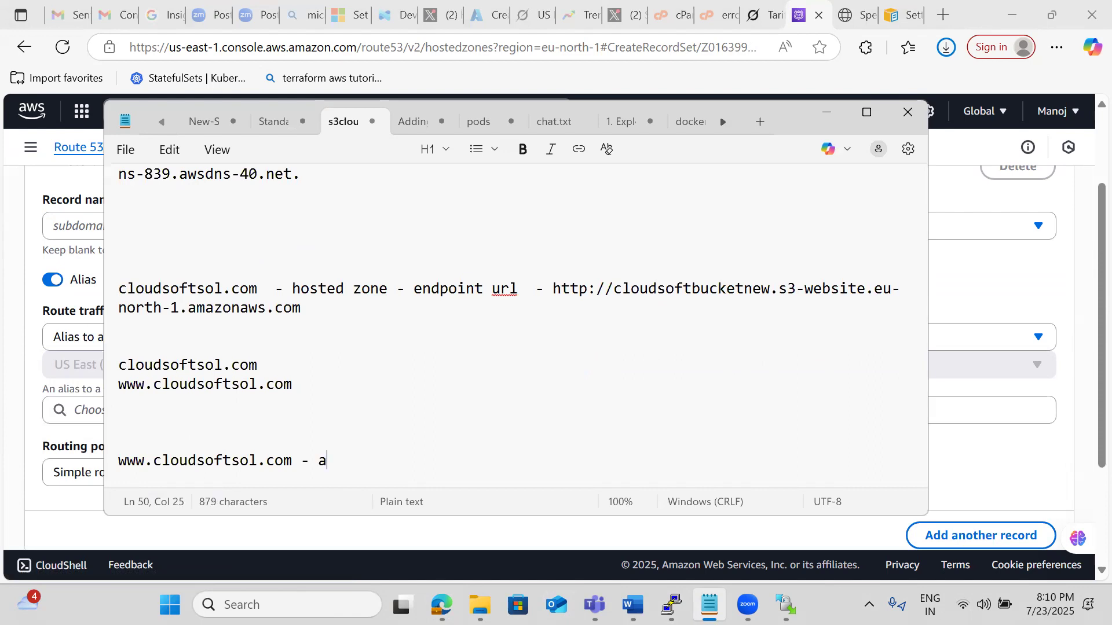
type("lias - s3")
Begin another line in the notes below the alias line, reading "cloudsoftsol.com -".
key("Return")
key("Return")
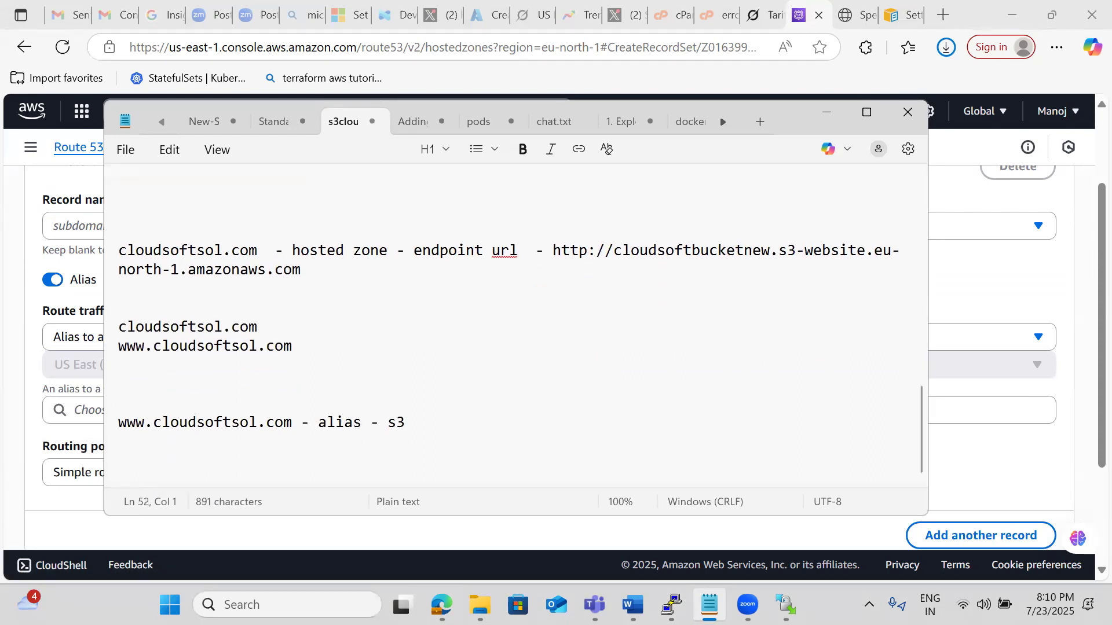
type("cloudsoftsol.co")
key("BackSpace")
key("BackSpace")
type("com -")
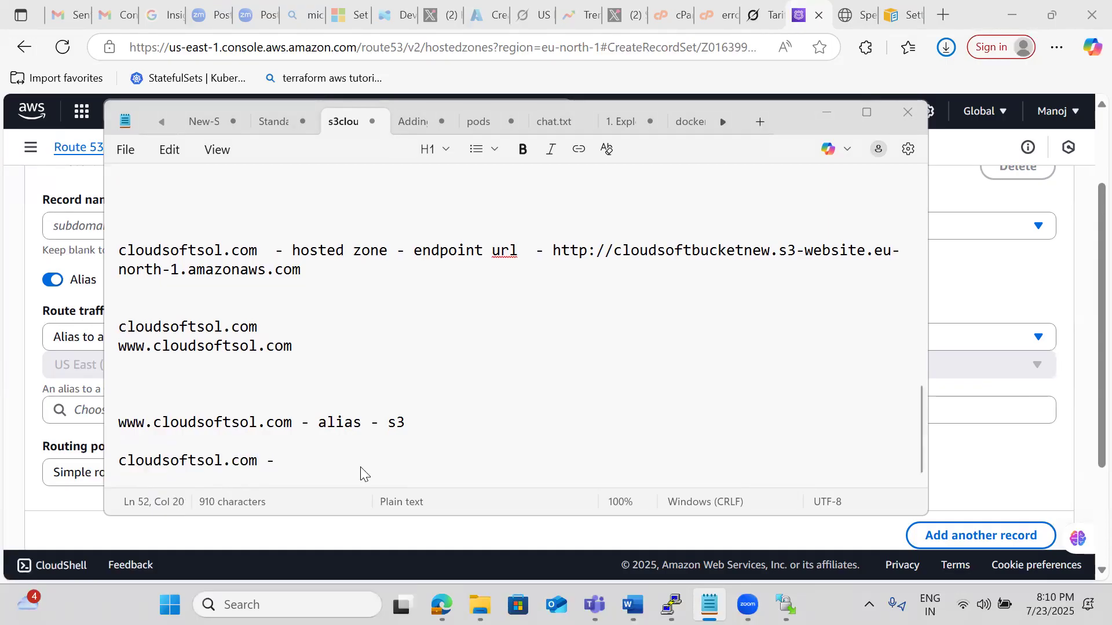
Return to the record form in the browser and review the alias endpoint choices without changing the selection.
left_click(341, 530)
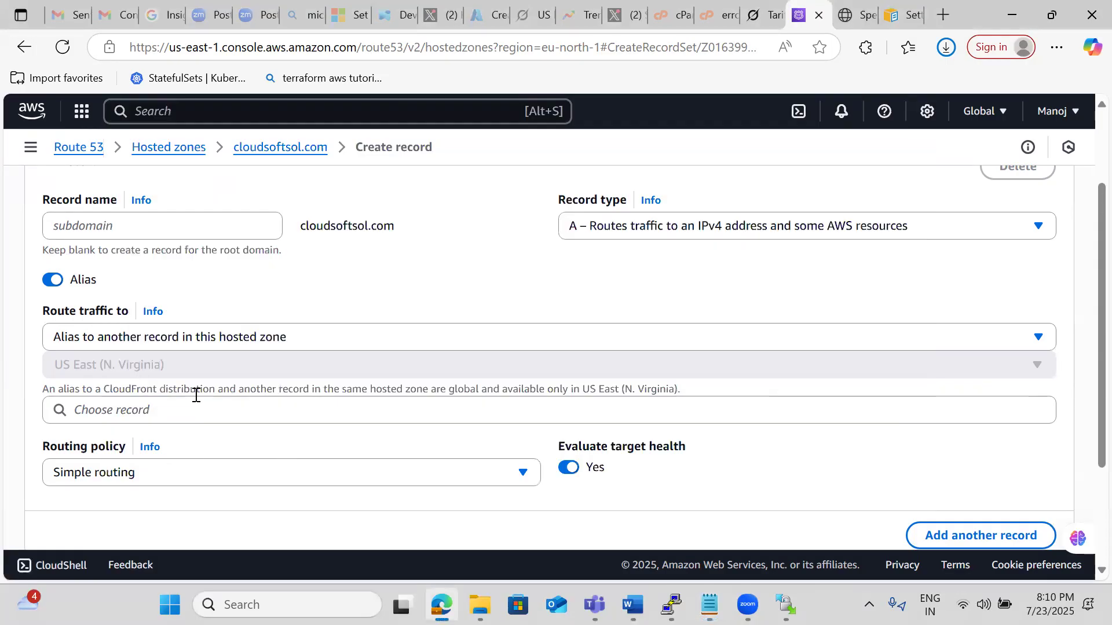
left_click(155, 339)
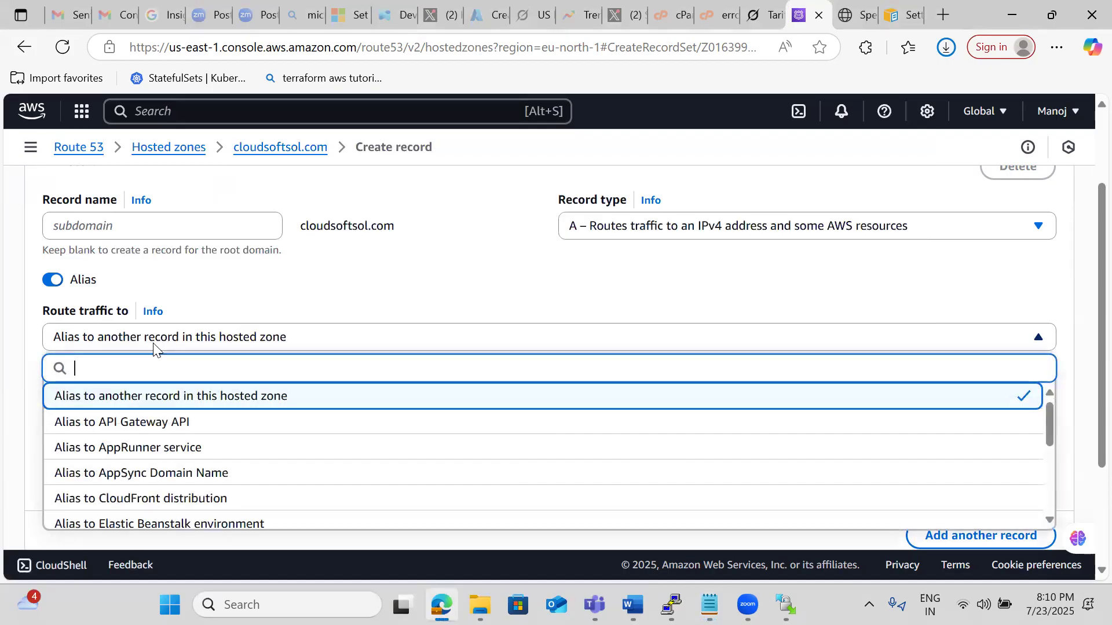
left_click(216, 344)
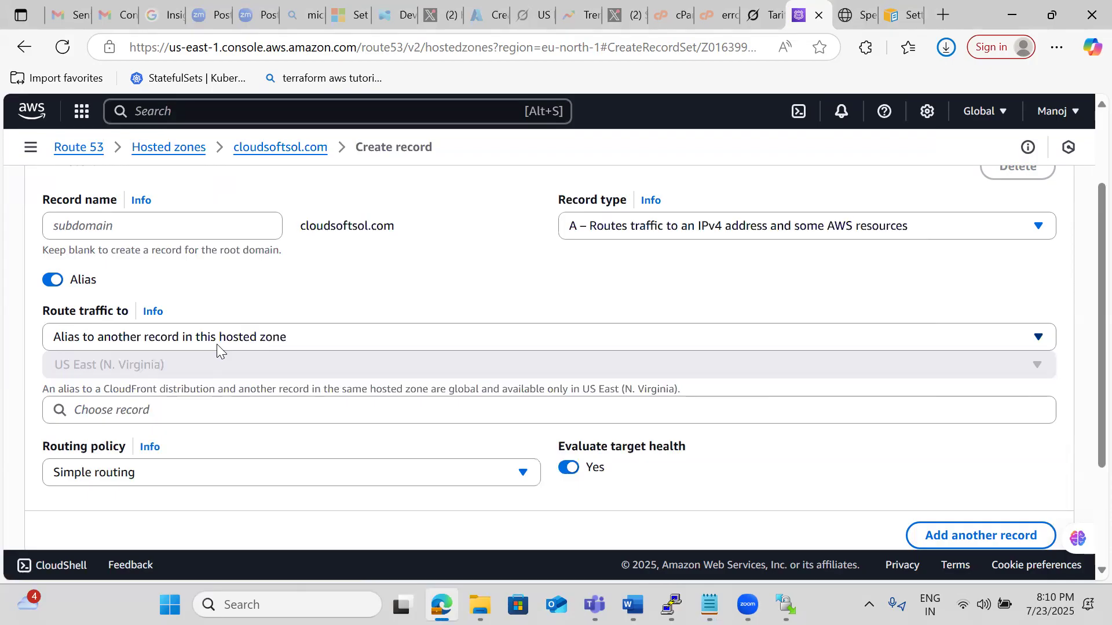
key("alt+Tab")
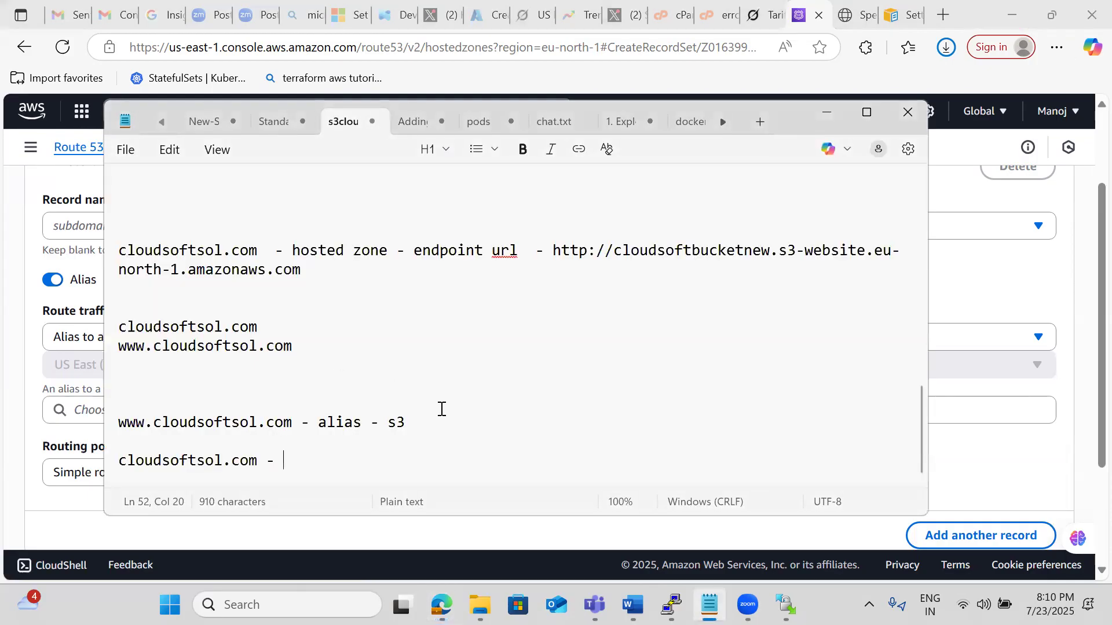
type("www.clo")
type("udsoftsol")
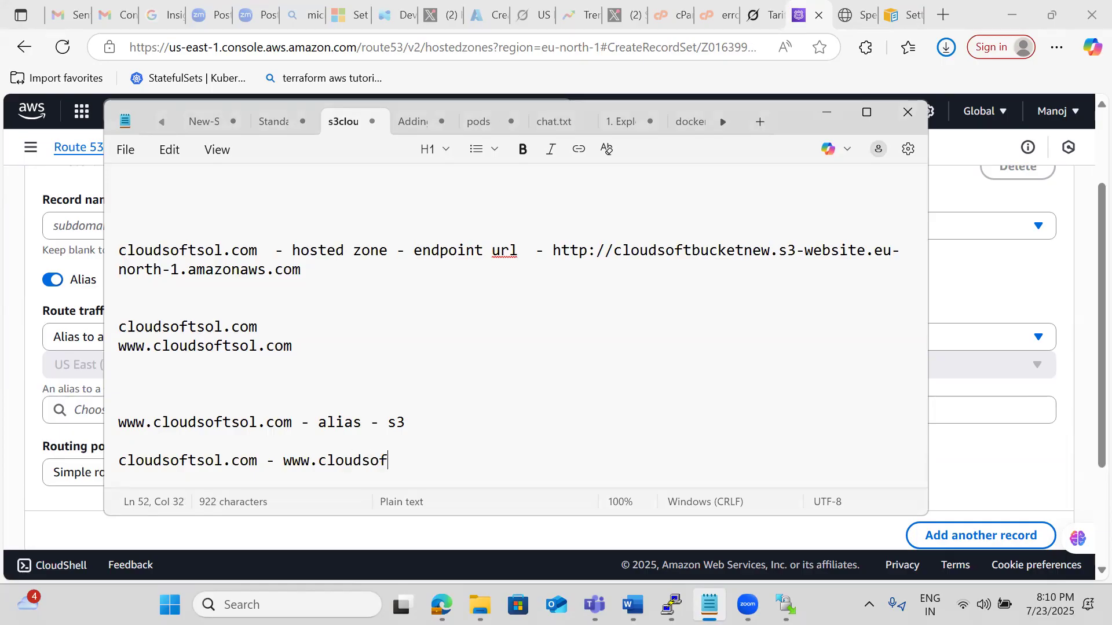
type(".com")
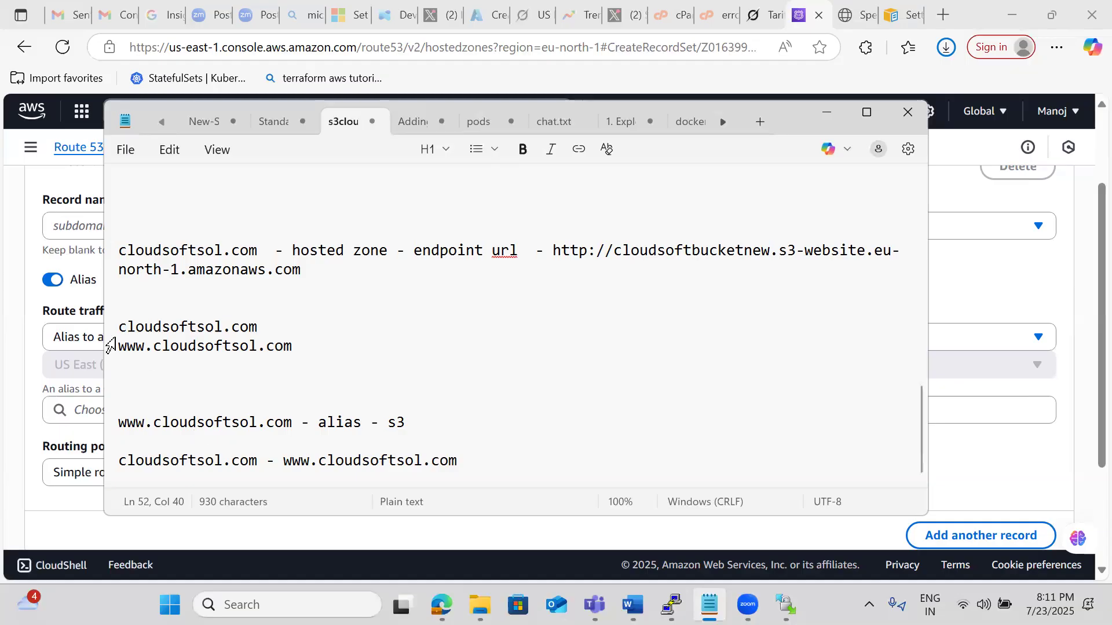
left_click(34, 312)
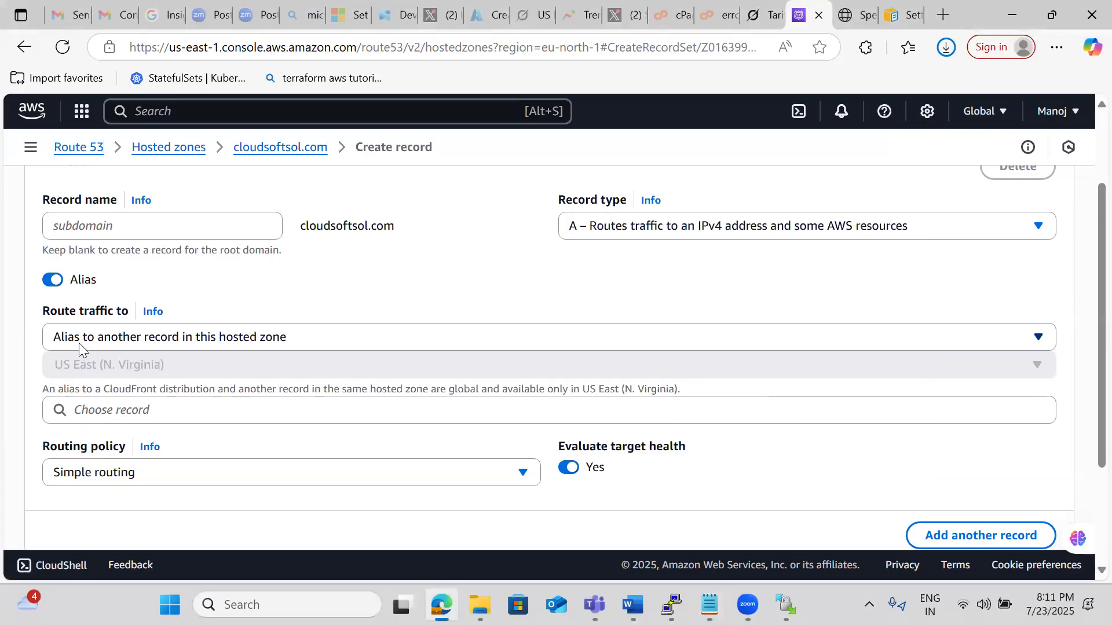